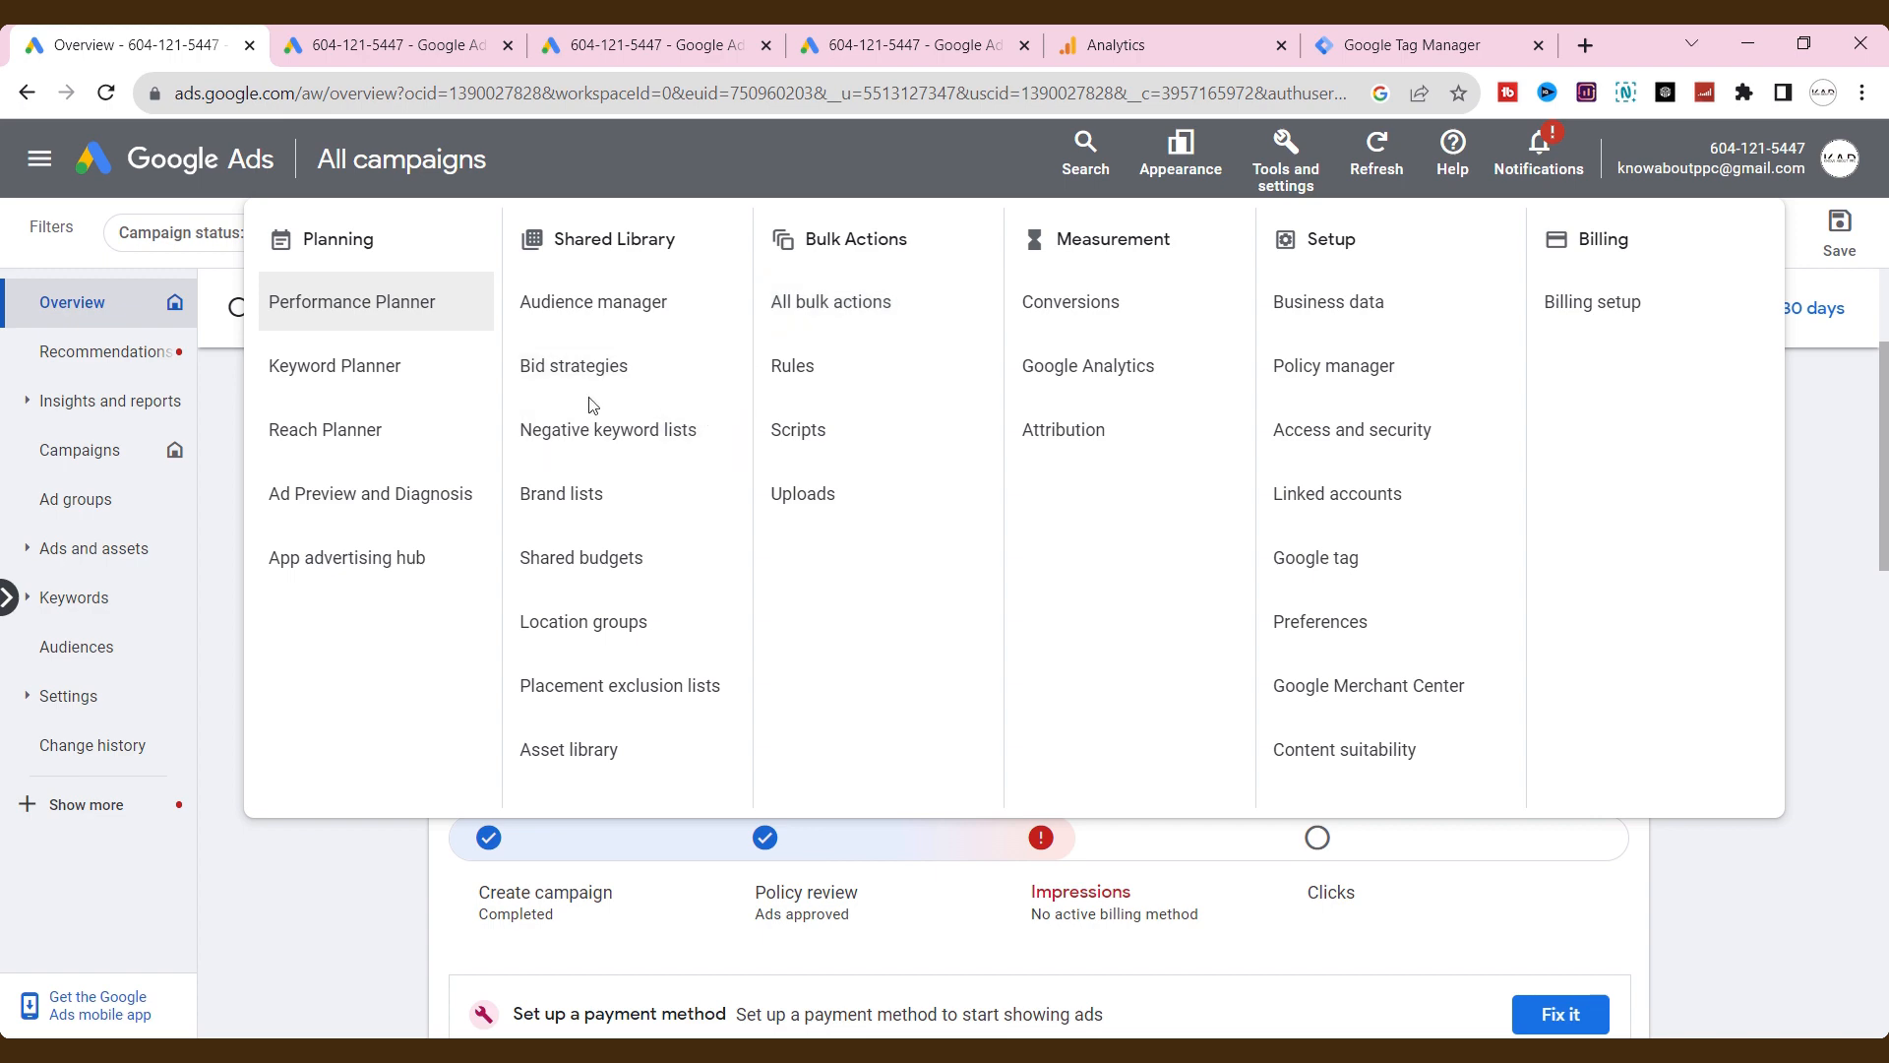
- Examine the installation options in the Google Ads tag setup and the website visitors choice for new data segments
{"action": "key", "text": "ctrl+Tab"}
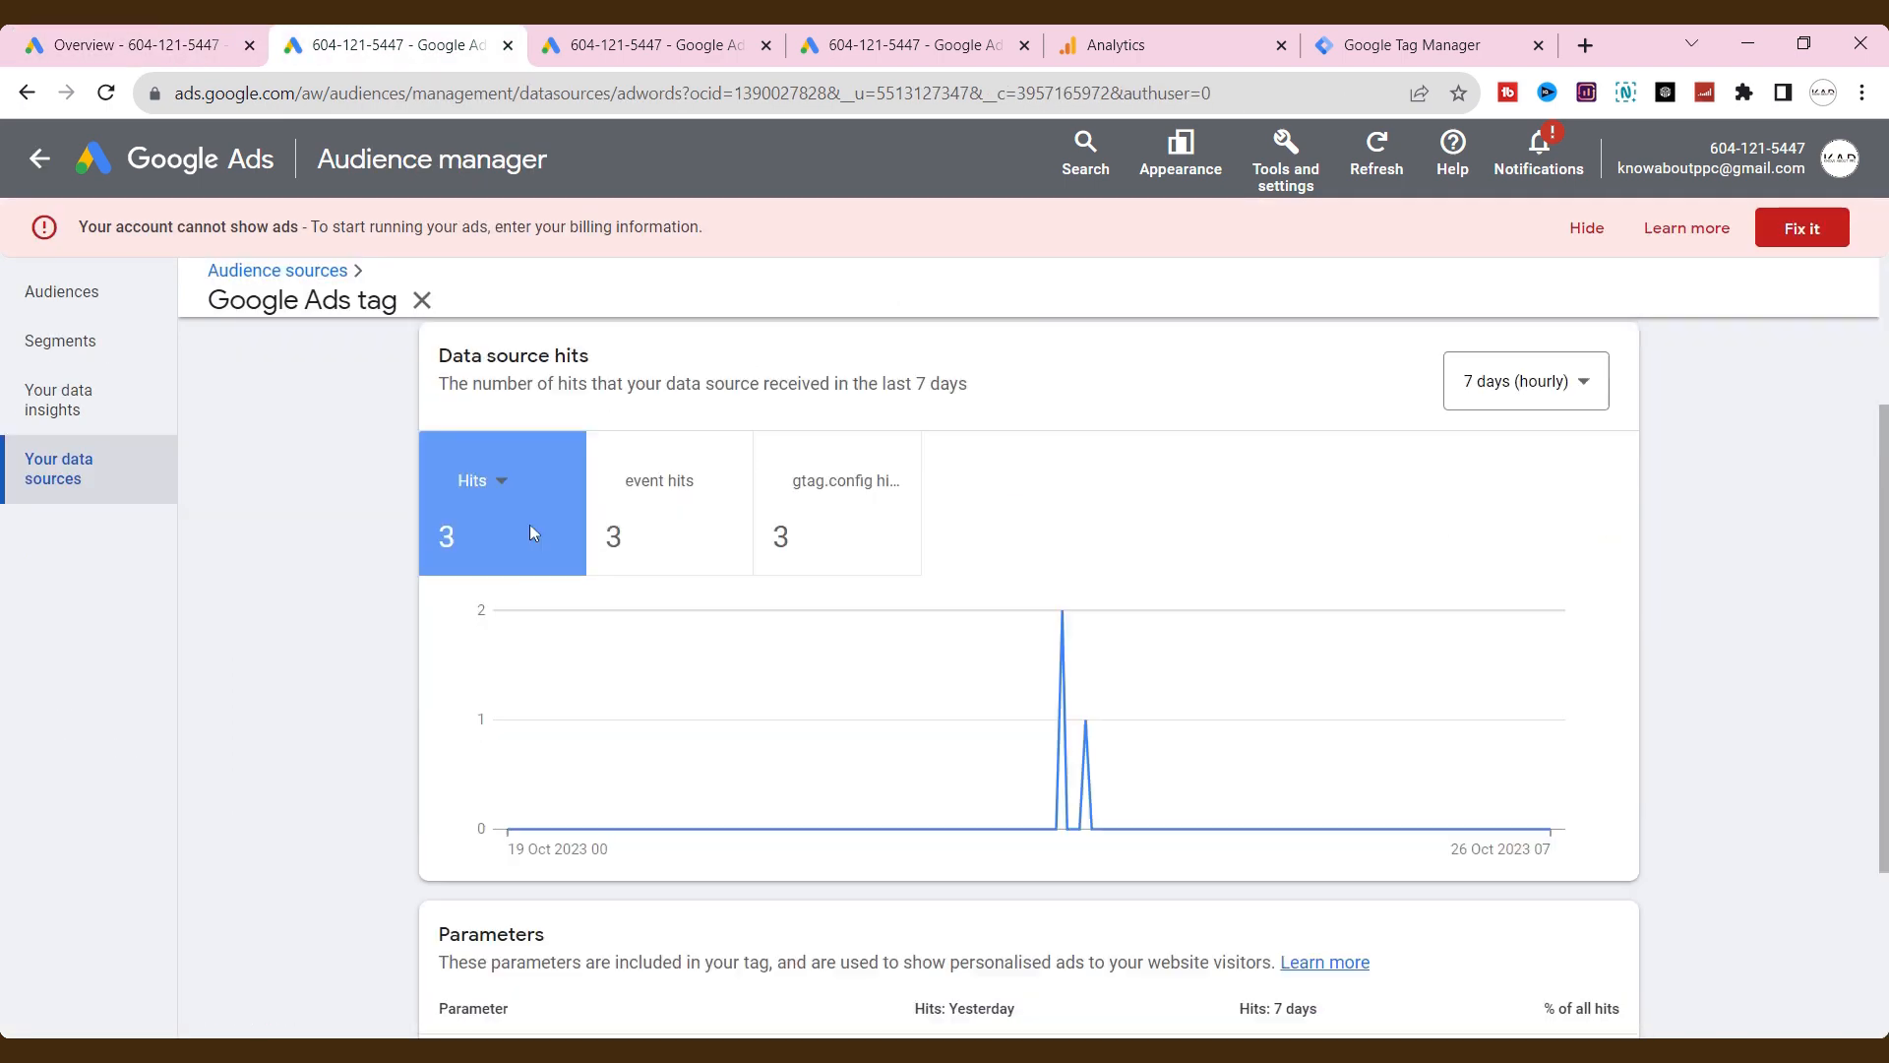
{"action": "scroll", "coordinate": [531, 532], "scroll_direction": "down", "scroll_amount": 3}
{"action": "left_click", "coordinate": [880, 856]}
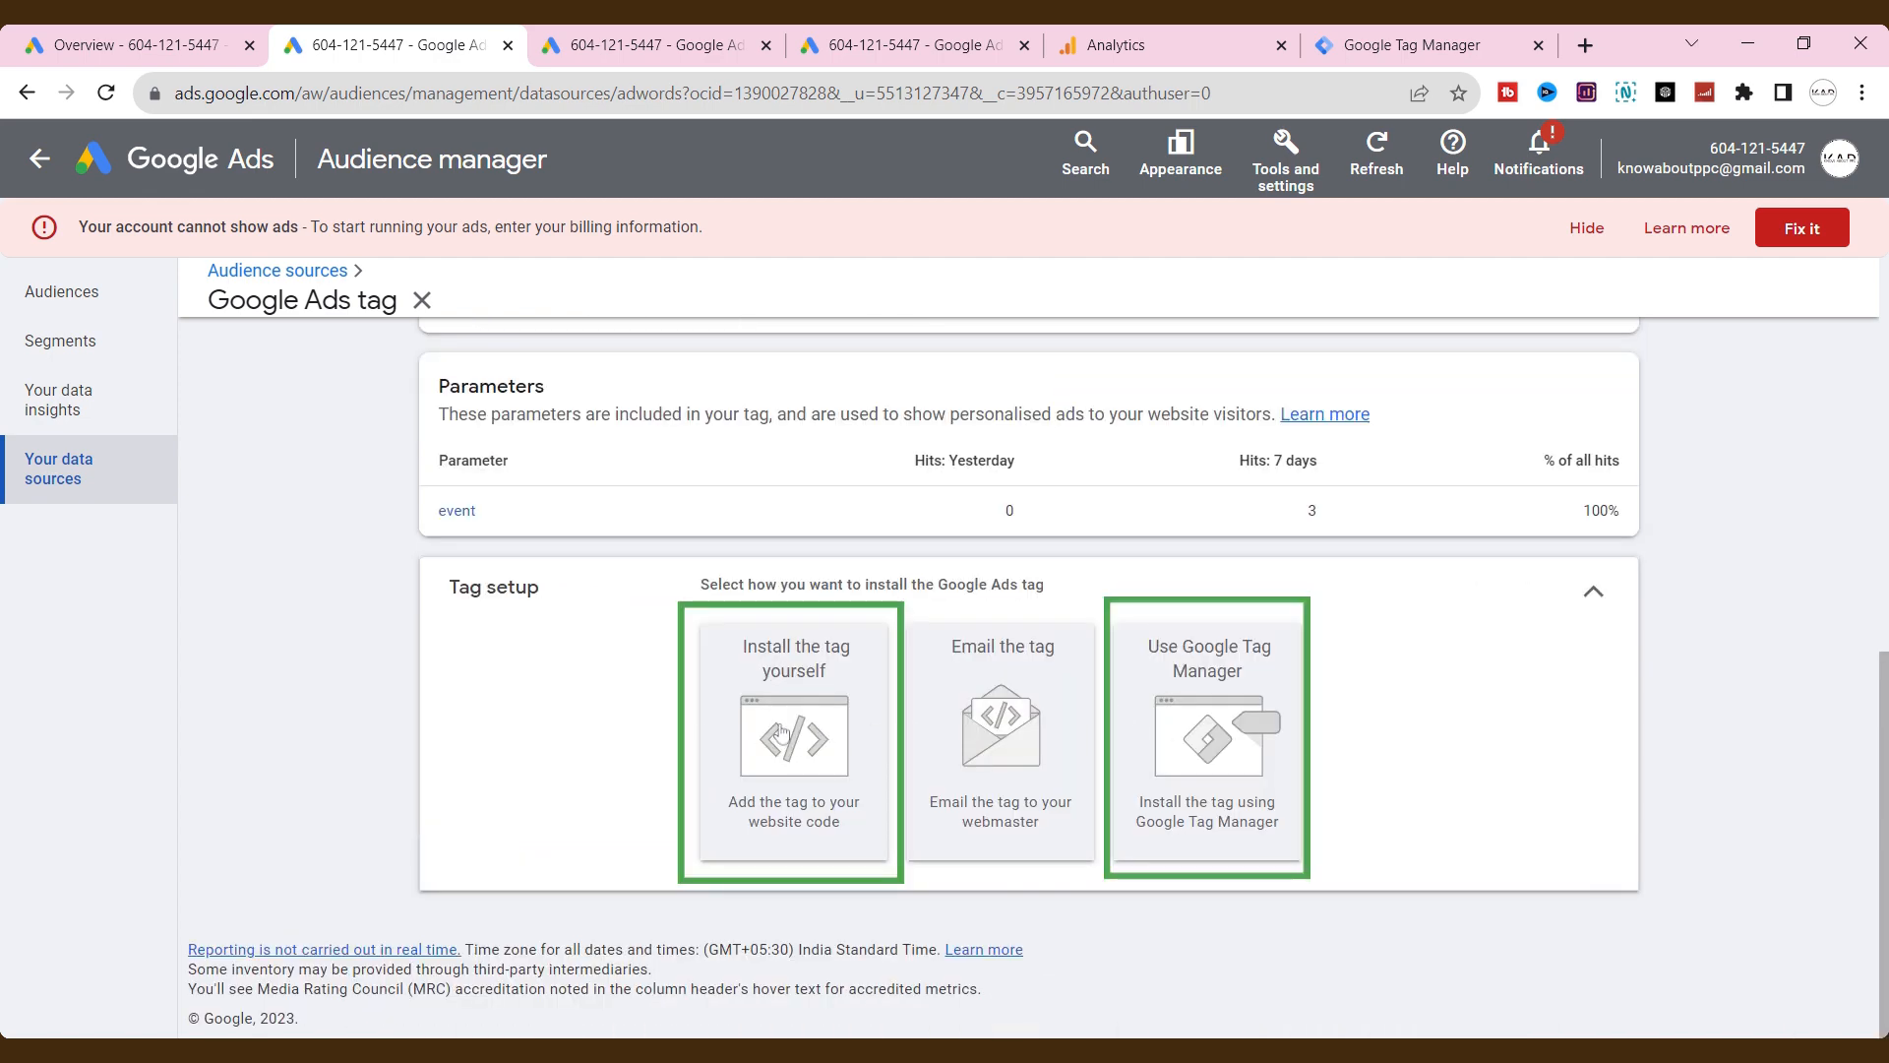
{"action": "key", "text": "ctrl+Tab"}
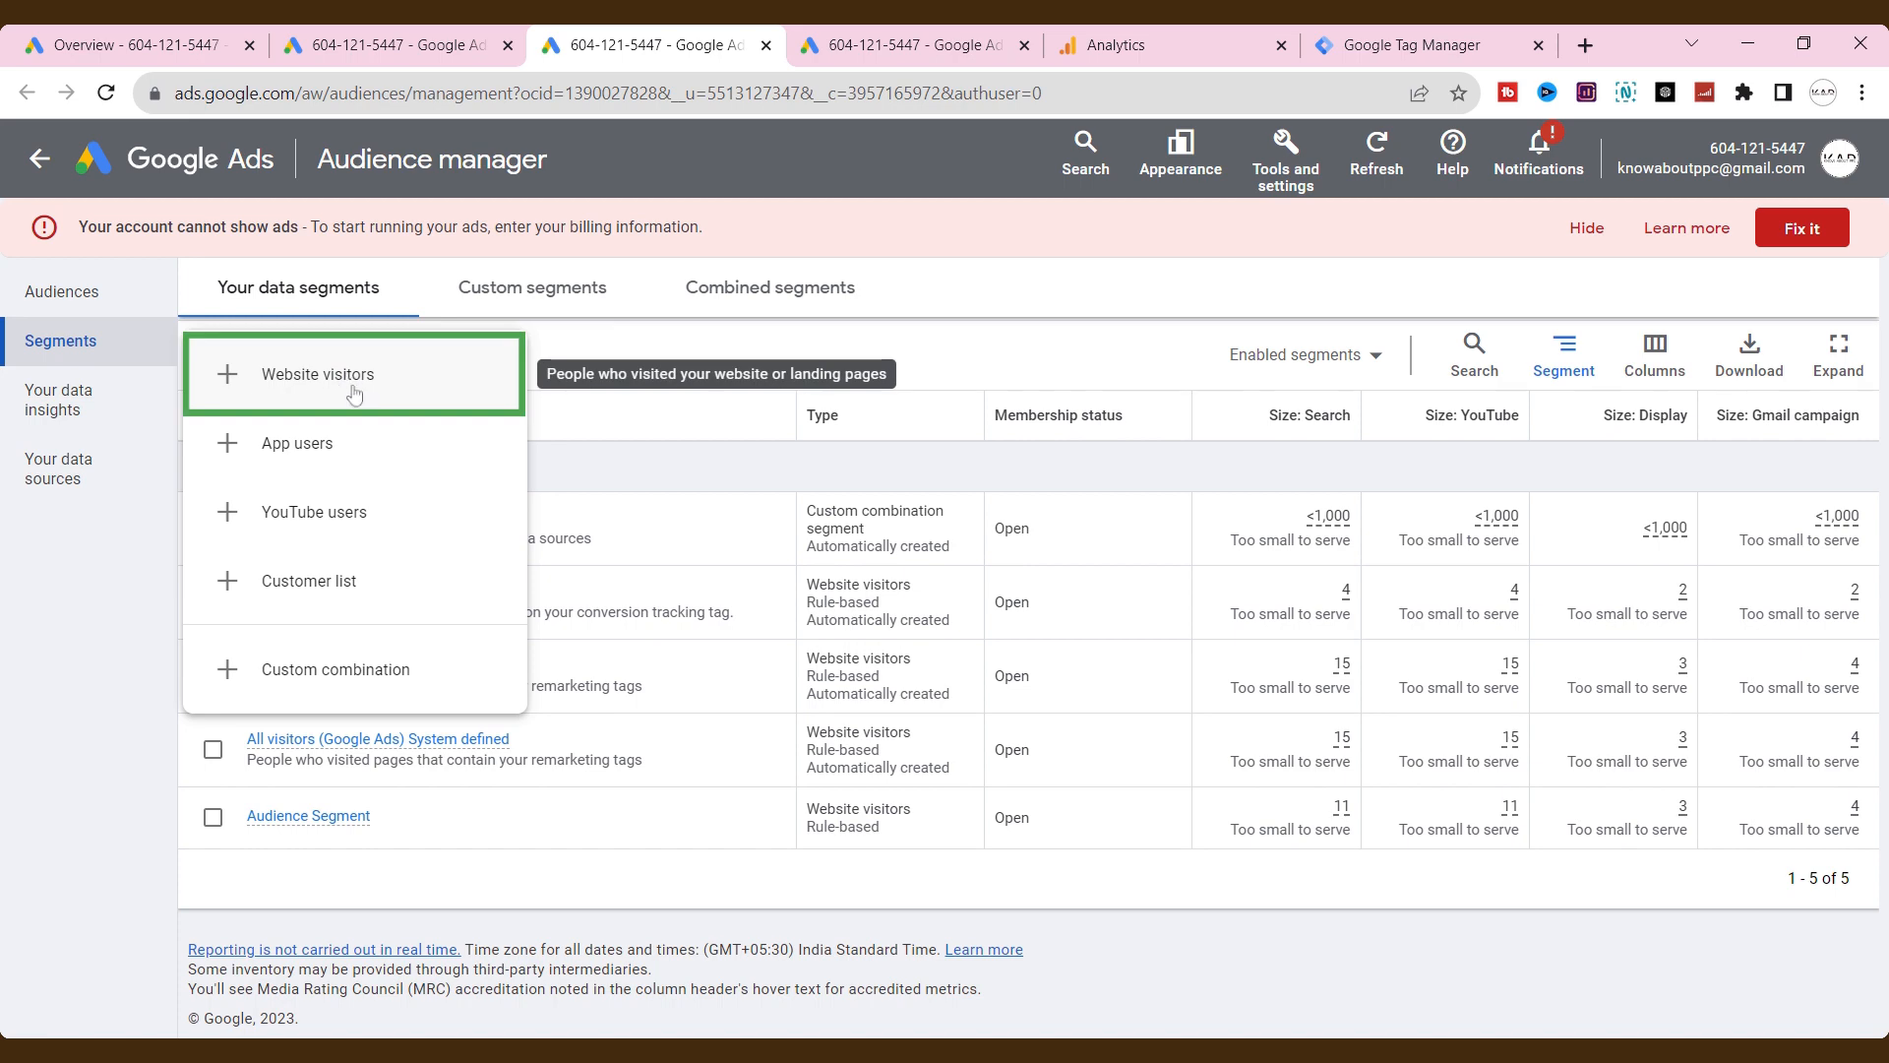
- Examine the audiences defined in Google Analytics and the combined segments in Google Ads Audience manager
{"action": "left_click", "coordinate": [1117, 45]}
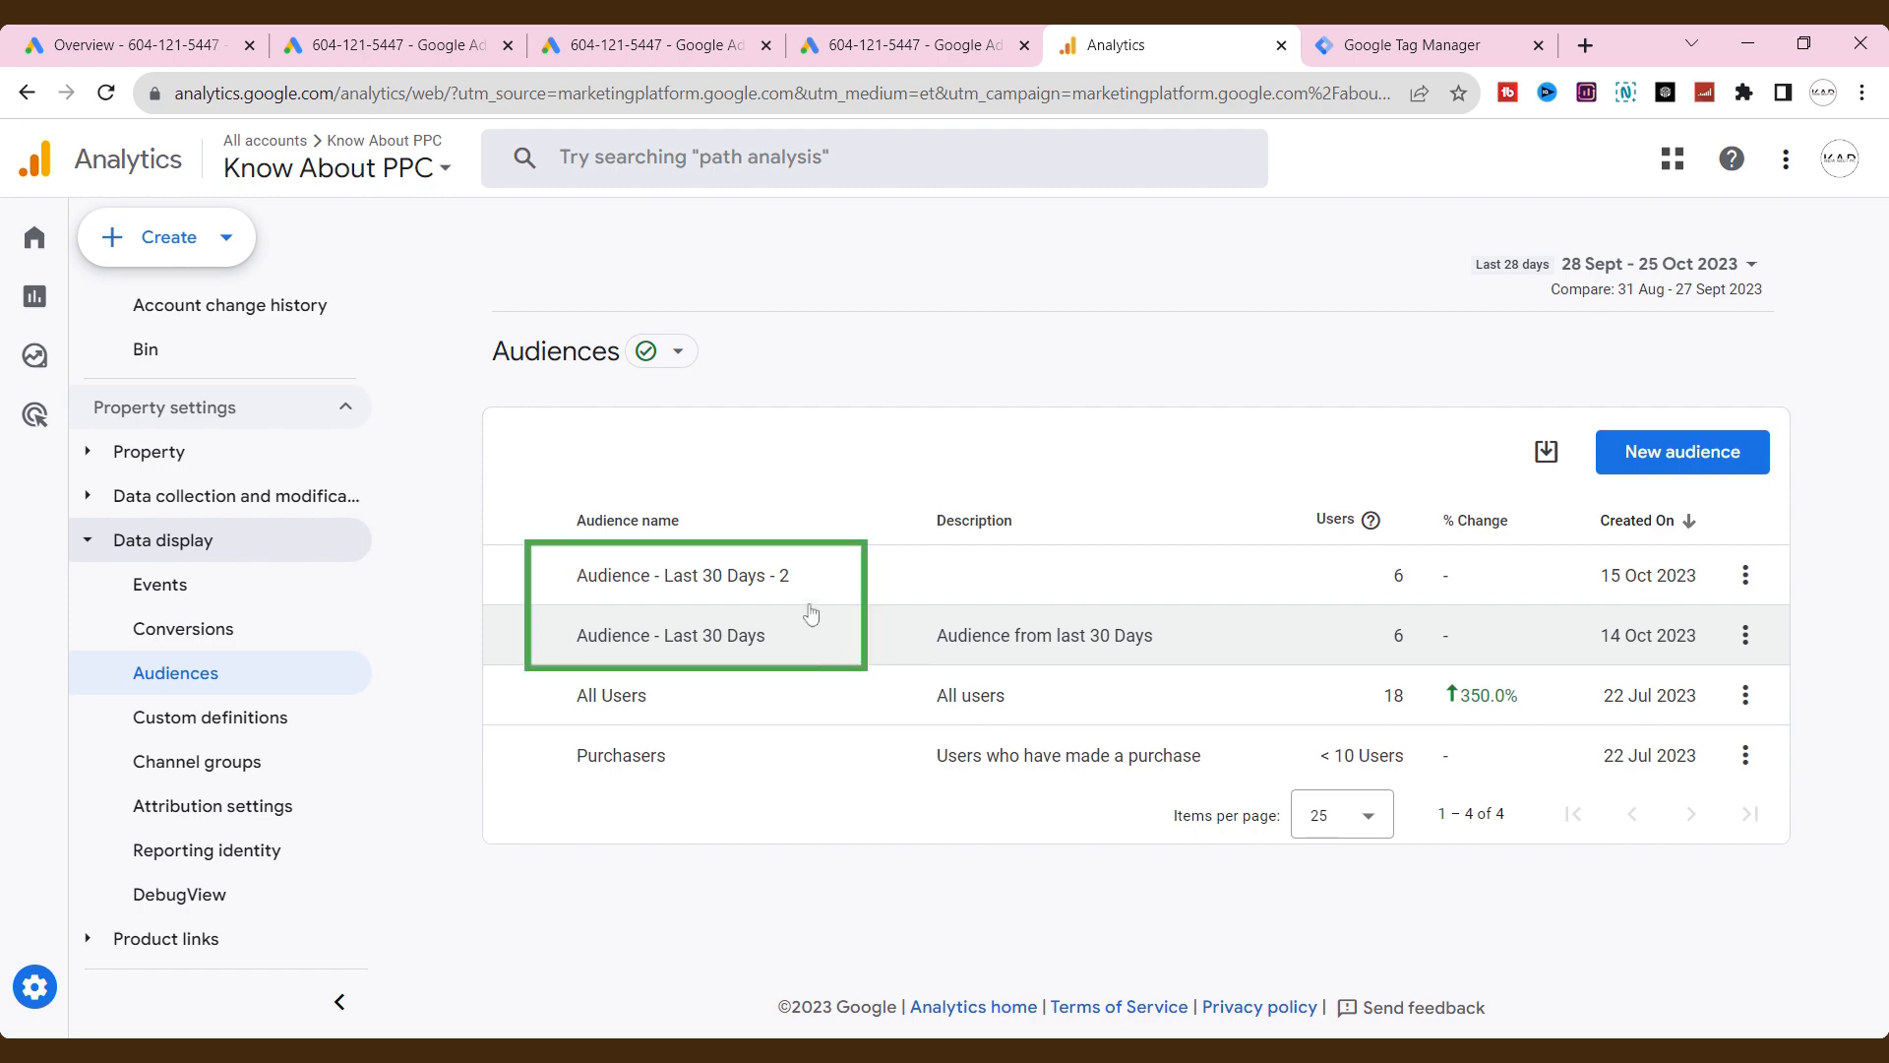
{"action": "left_click", "coordinate": [886, 44]}
{"action": "left_click", "coordinate": [770, 287]}
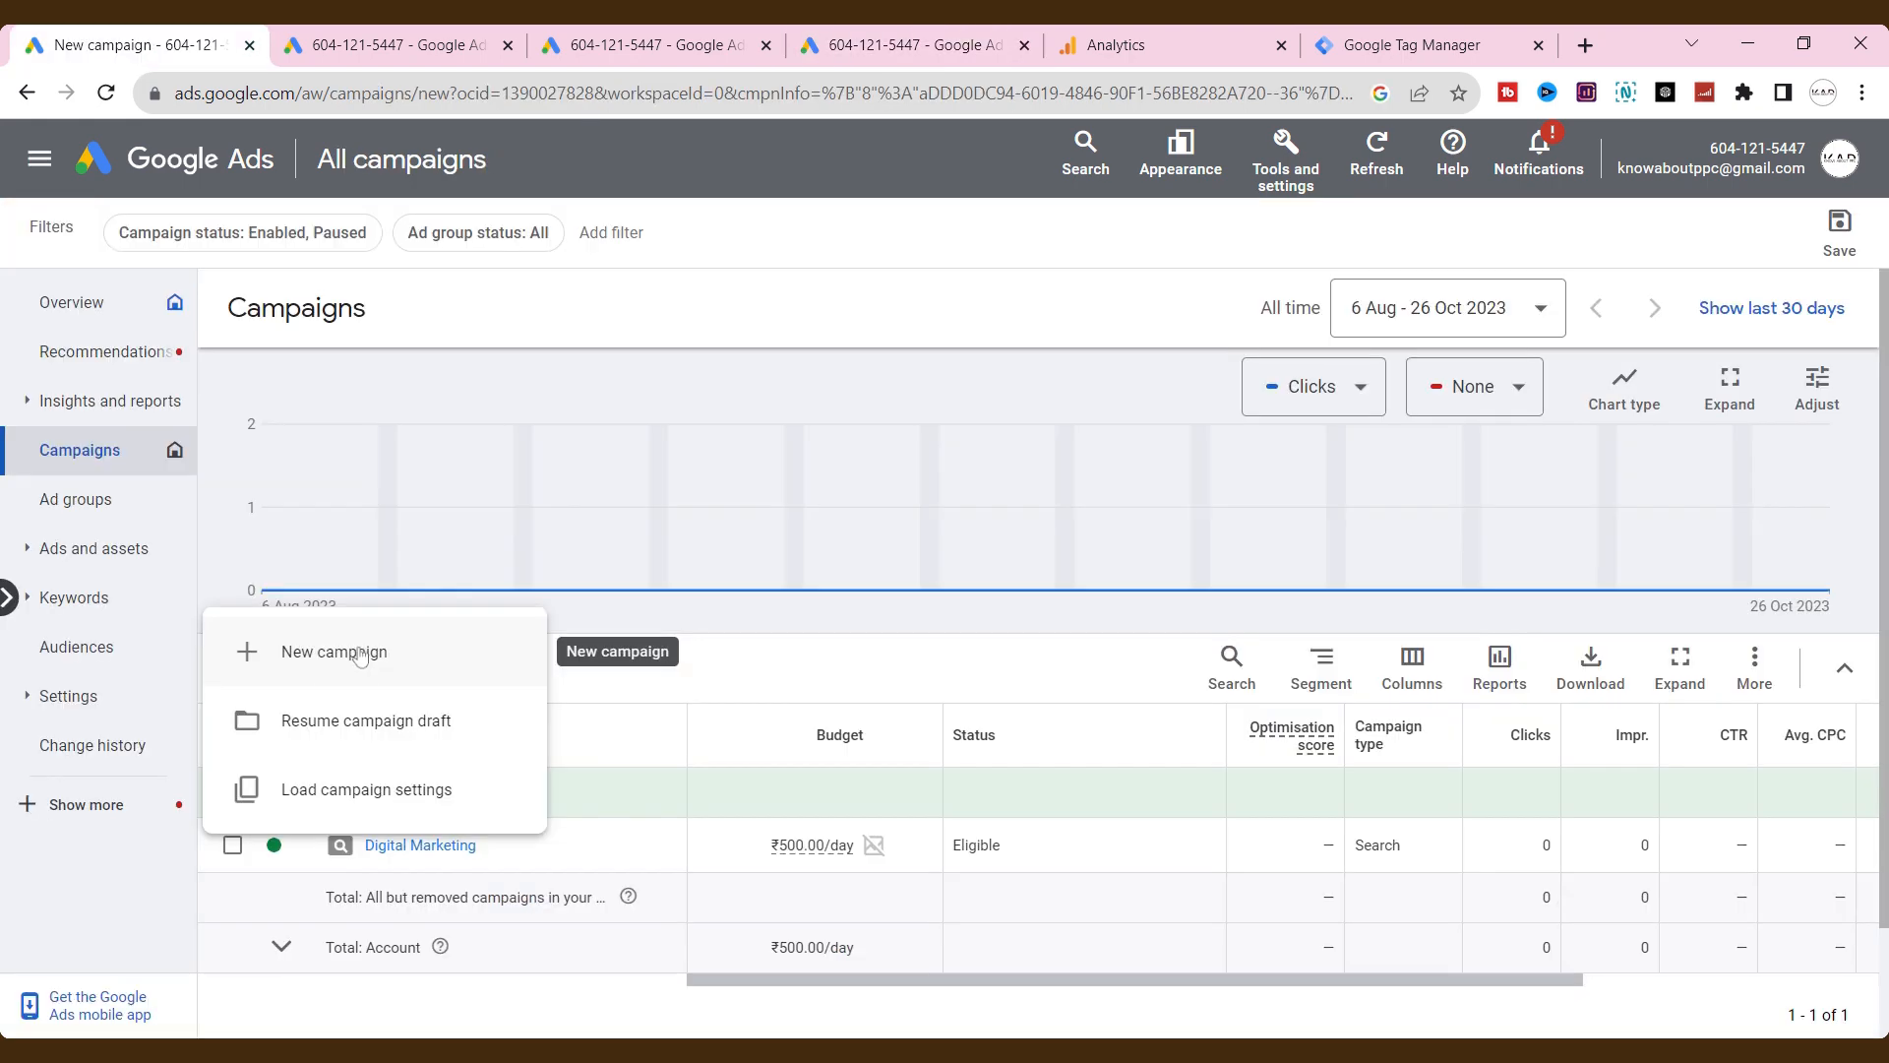
- Start a new campaign with the Sales objective and look over its conversion goals
{"action": "left_click", "coordinate": [335, 651]}
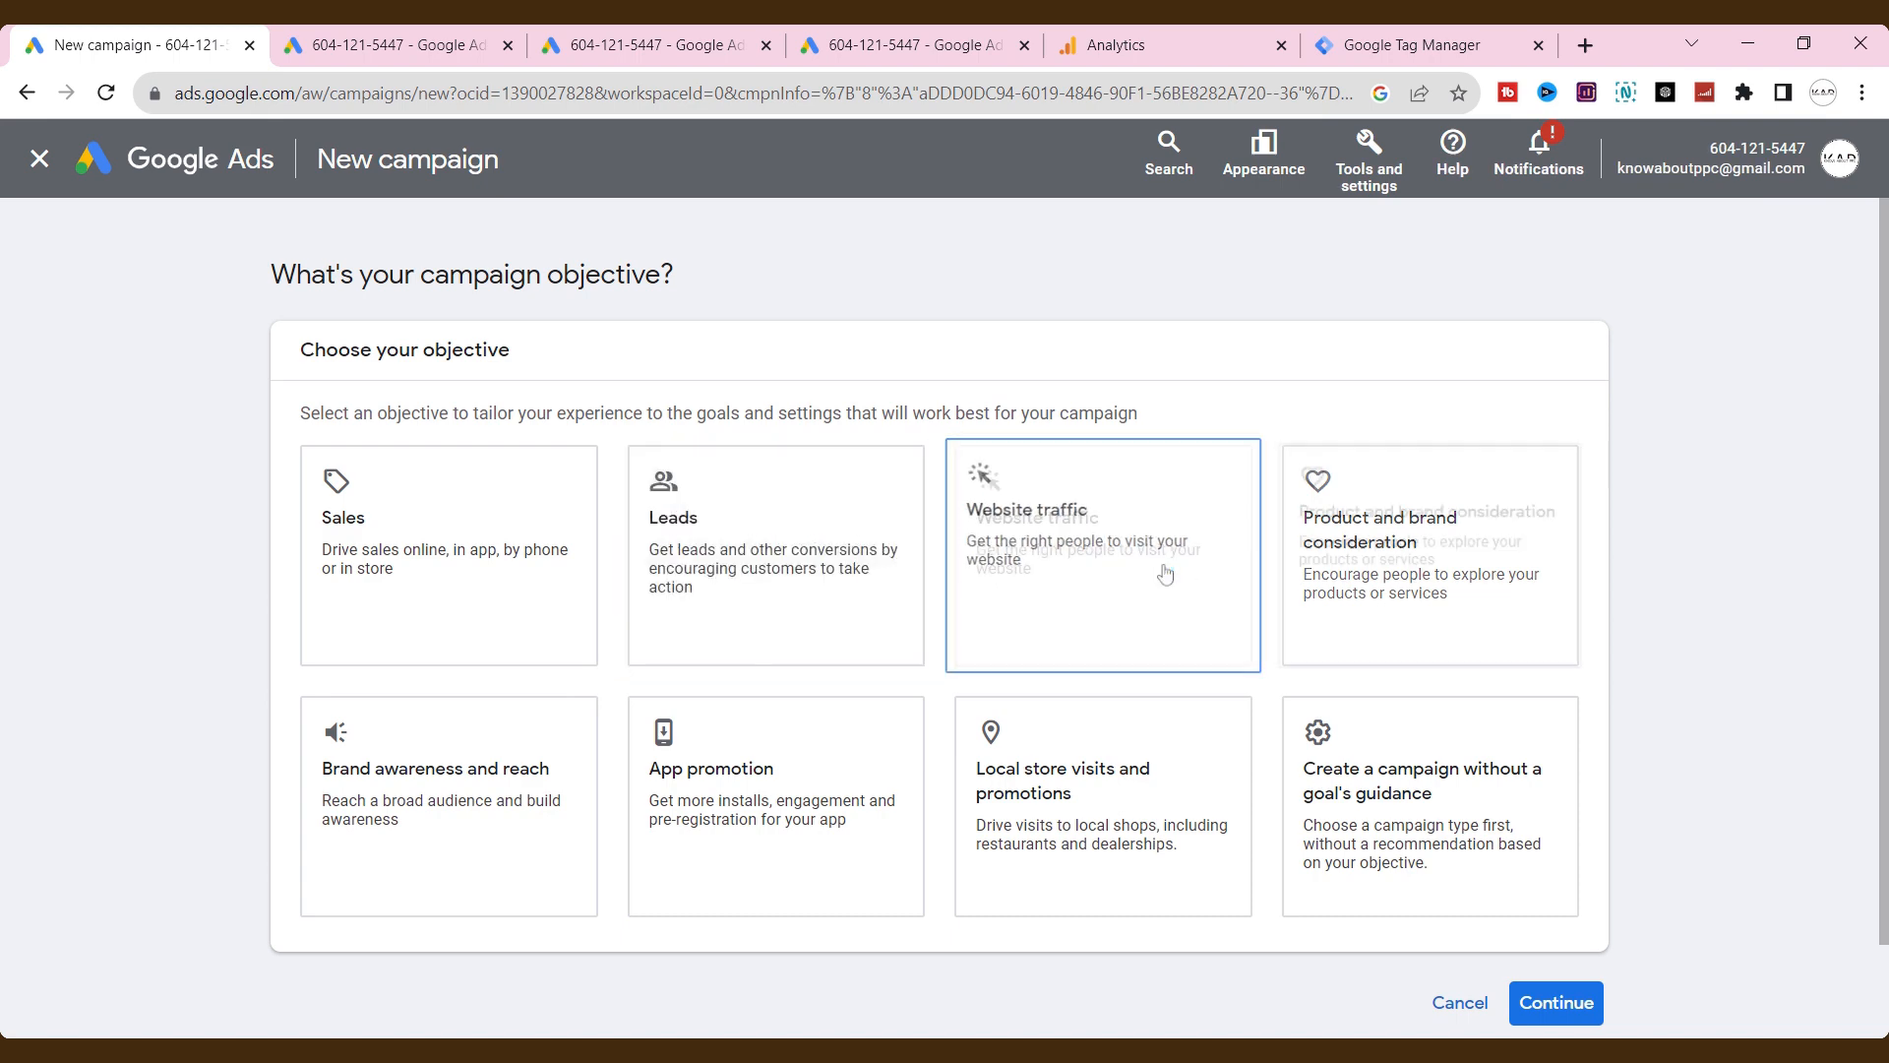
{"action": "left_click", "coordinate": [370, 571]}
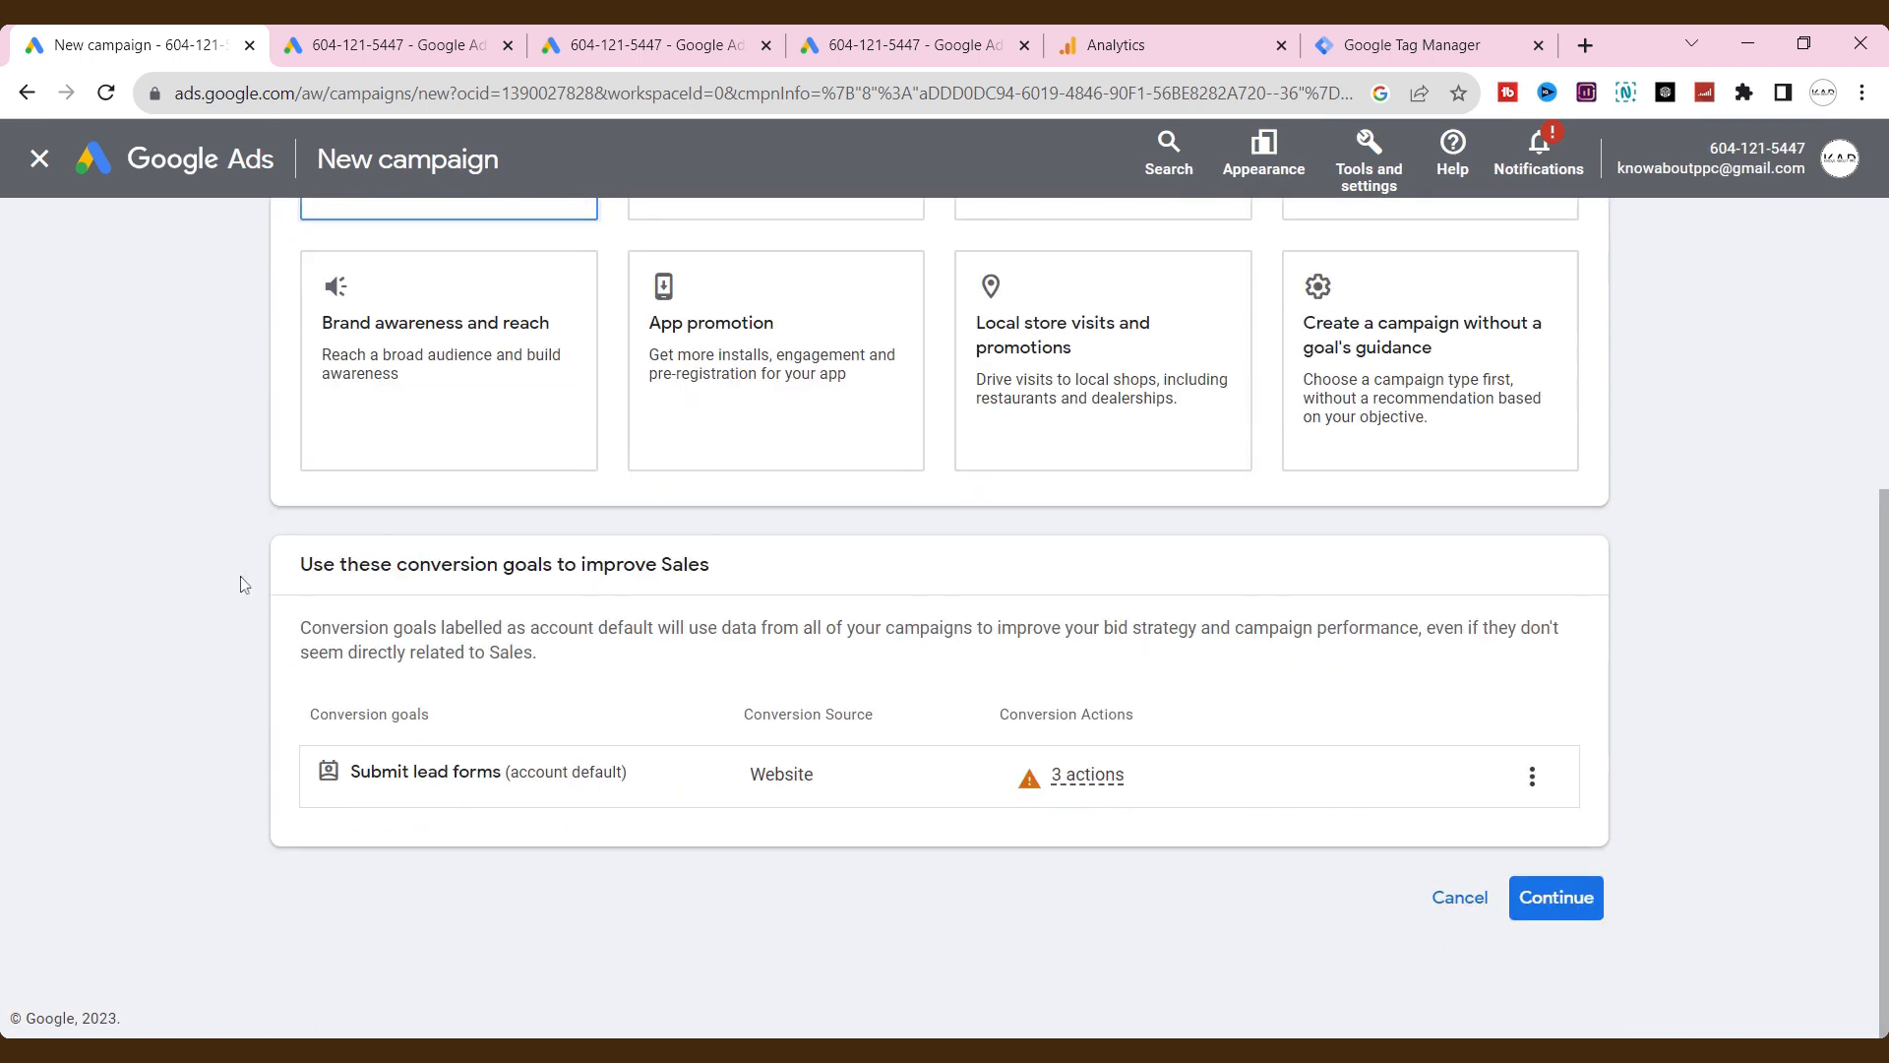
{"action": "scroll", "coordinate": [305, 562], "scroll_direction": "up", "scroll_amount": 3}
{"action": "left_click", "coordinate": [315, 551]}
{"action": "scroll", "coordinate": [442, 547], "scroll_direction": "up", "scroll_amount": 3}
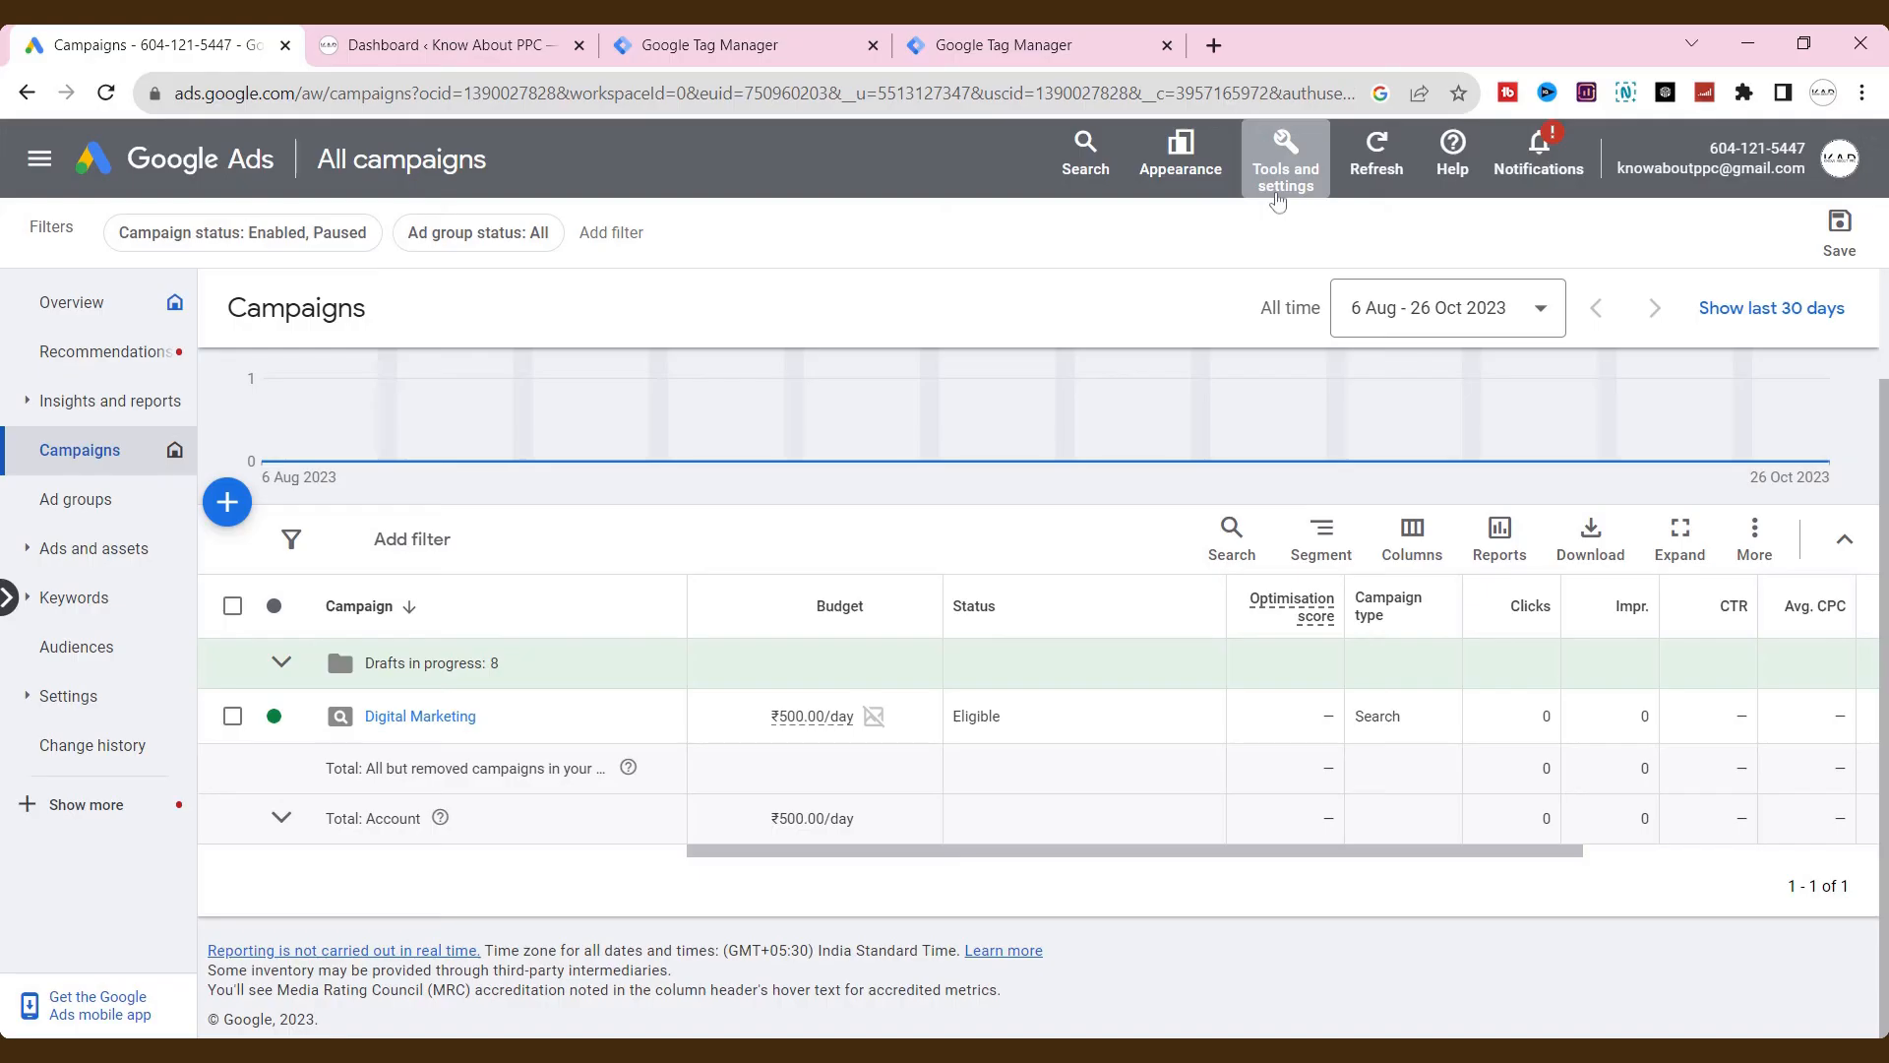
{"action": "left_click", "coordinate": [1282, 162]}
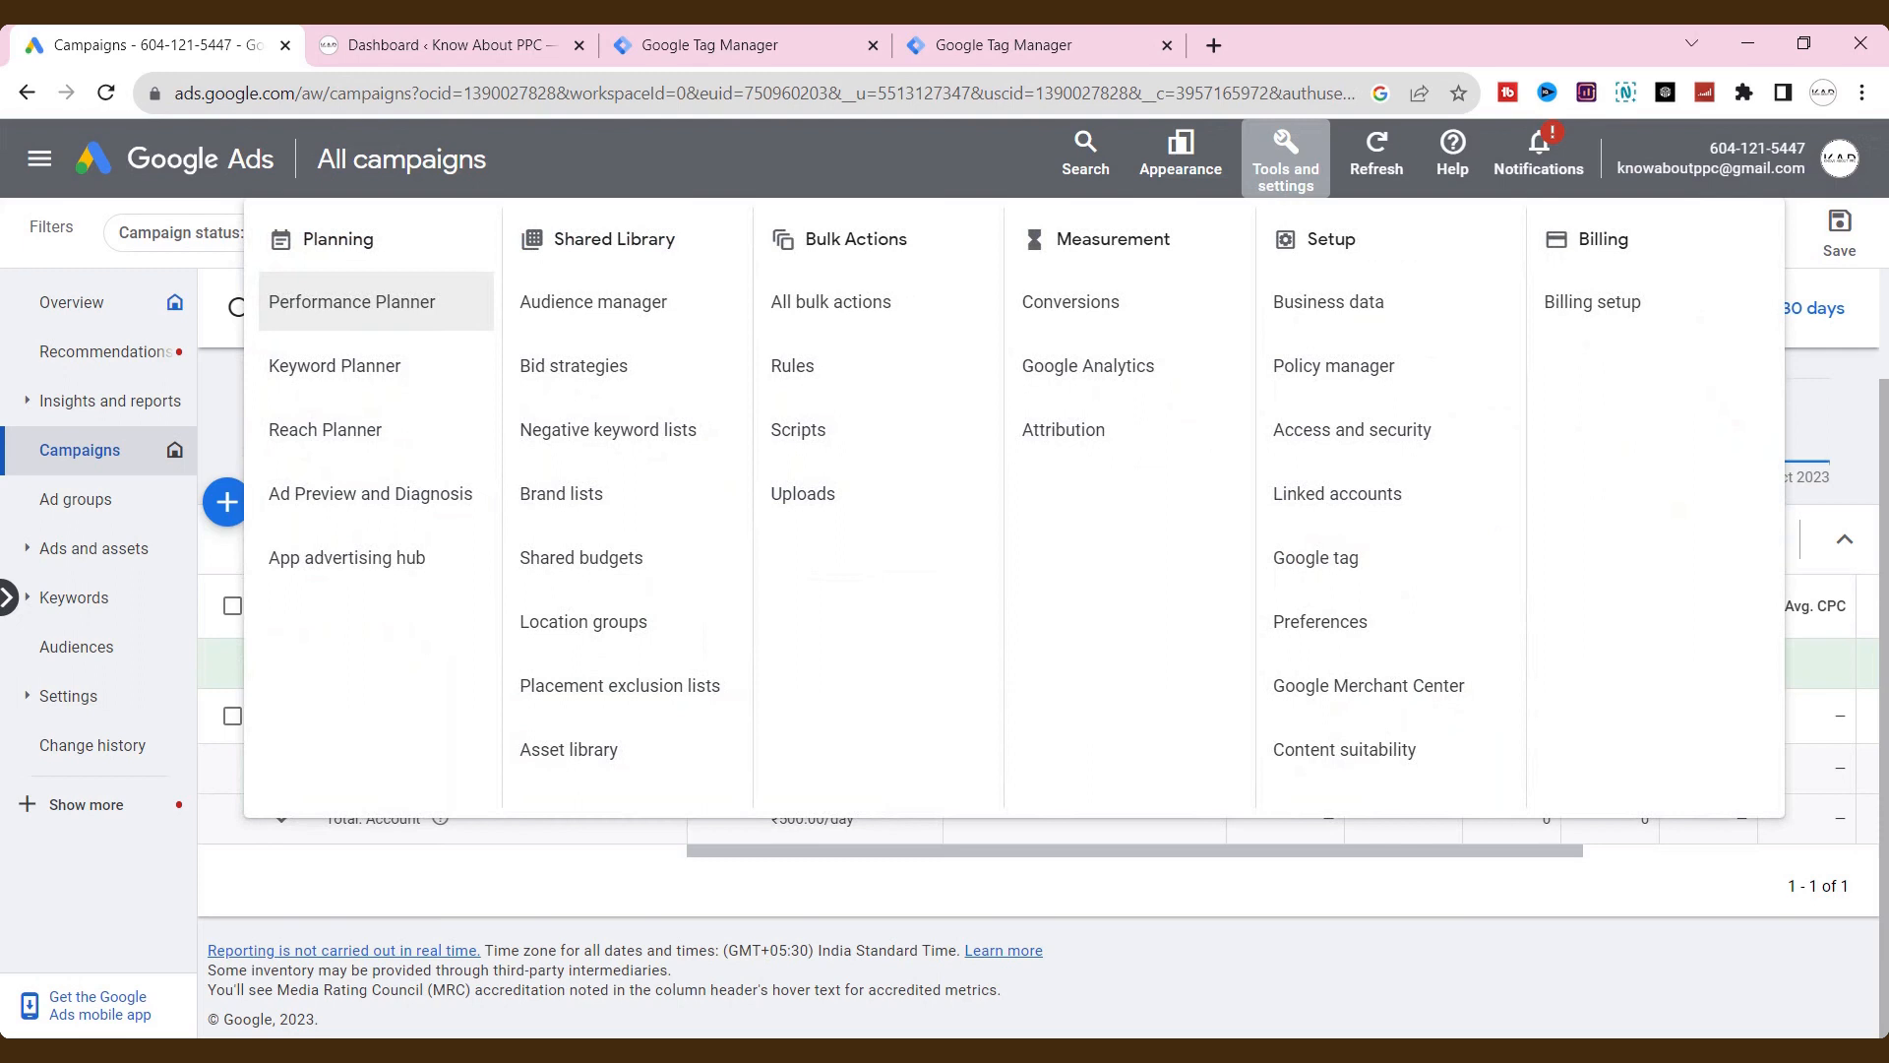
{"action": "left_click", "coordinate": [1290, 173]}
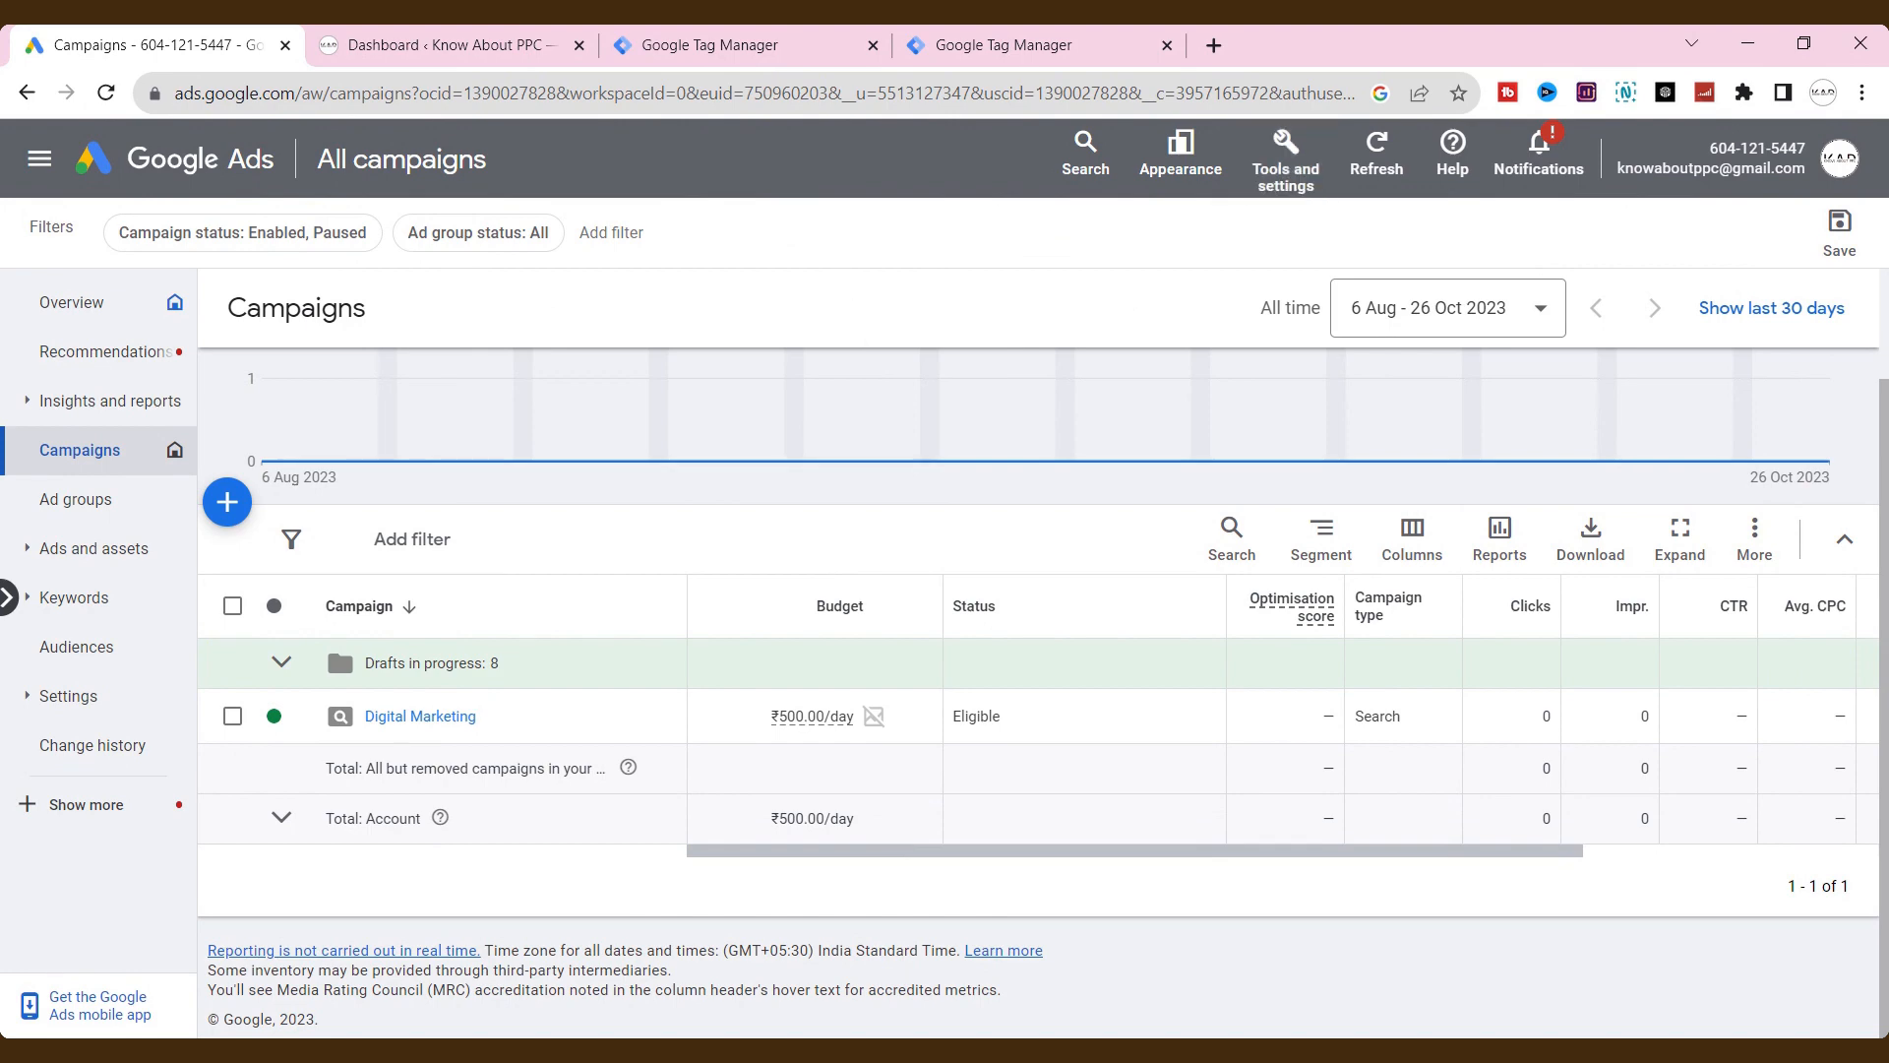
{"action": "left_click", "coordinate": [960, 39]}
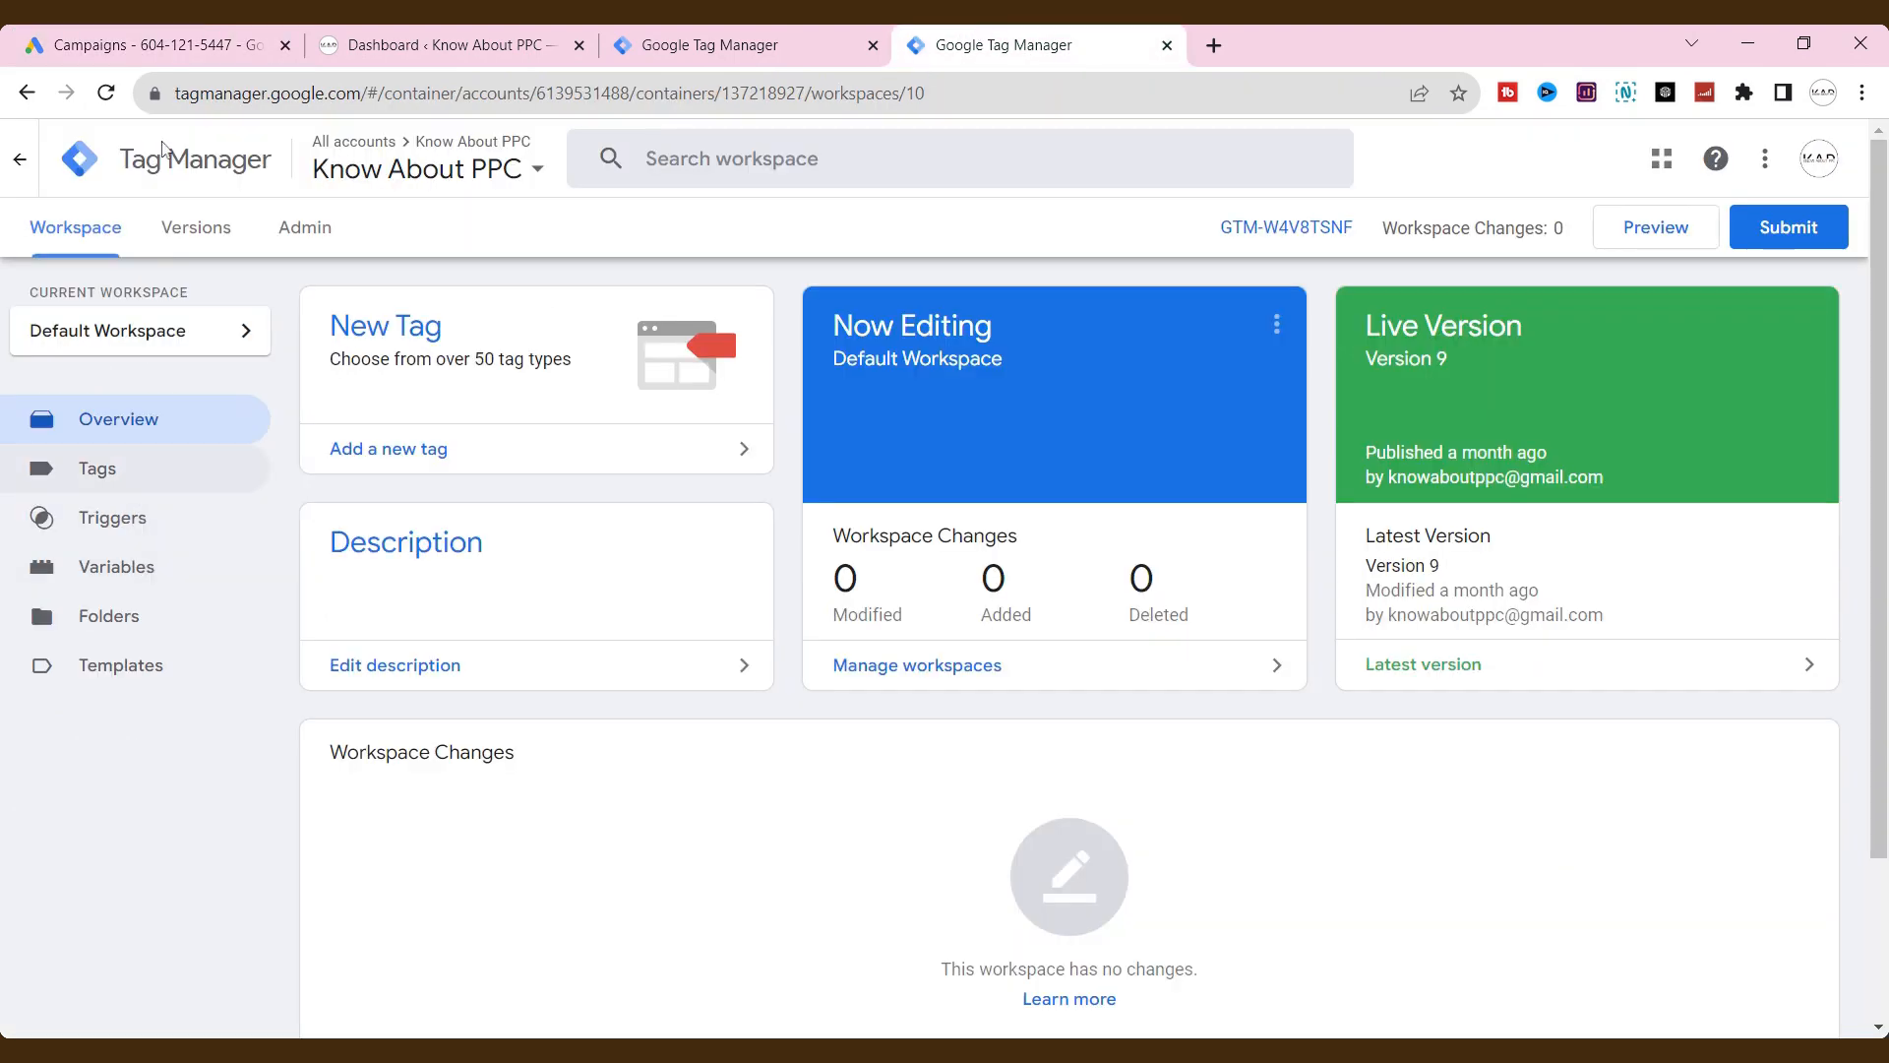
{"action": "left_click", "coordinate": [189, 35]}
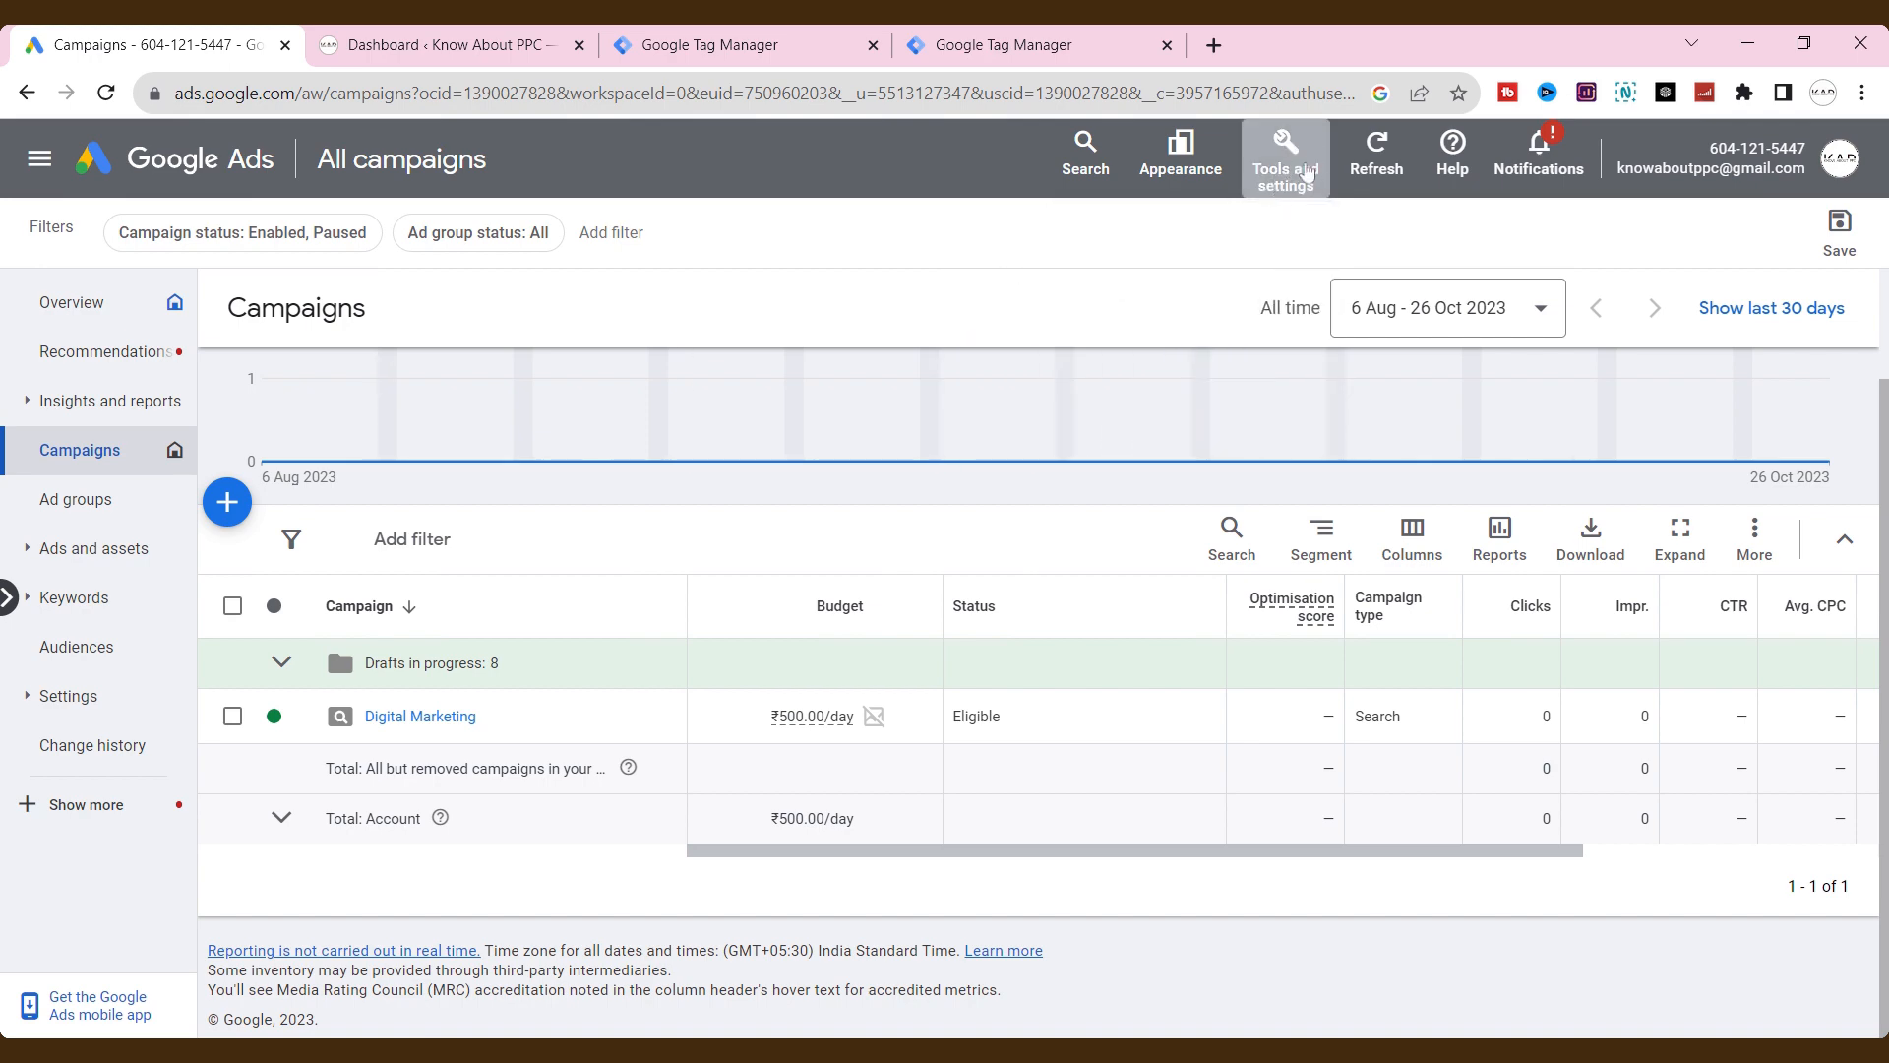
- Open the details of the Google Ads tag from the data sources in Audience manager
{"action": "left_click", "coordinate": [1307, 173]}
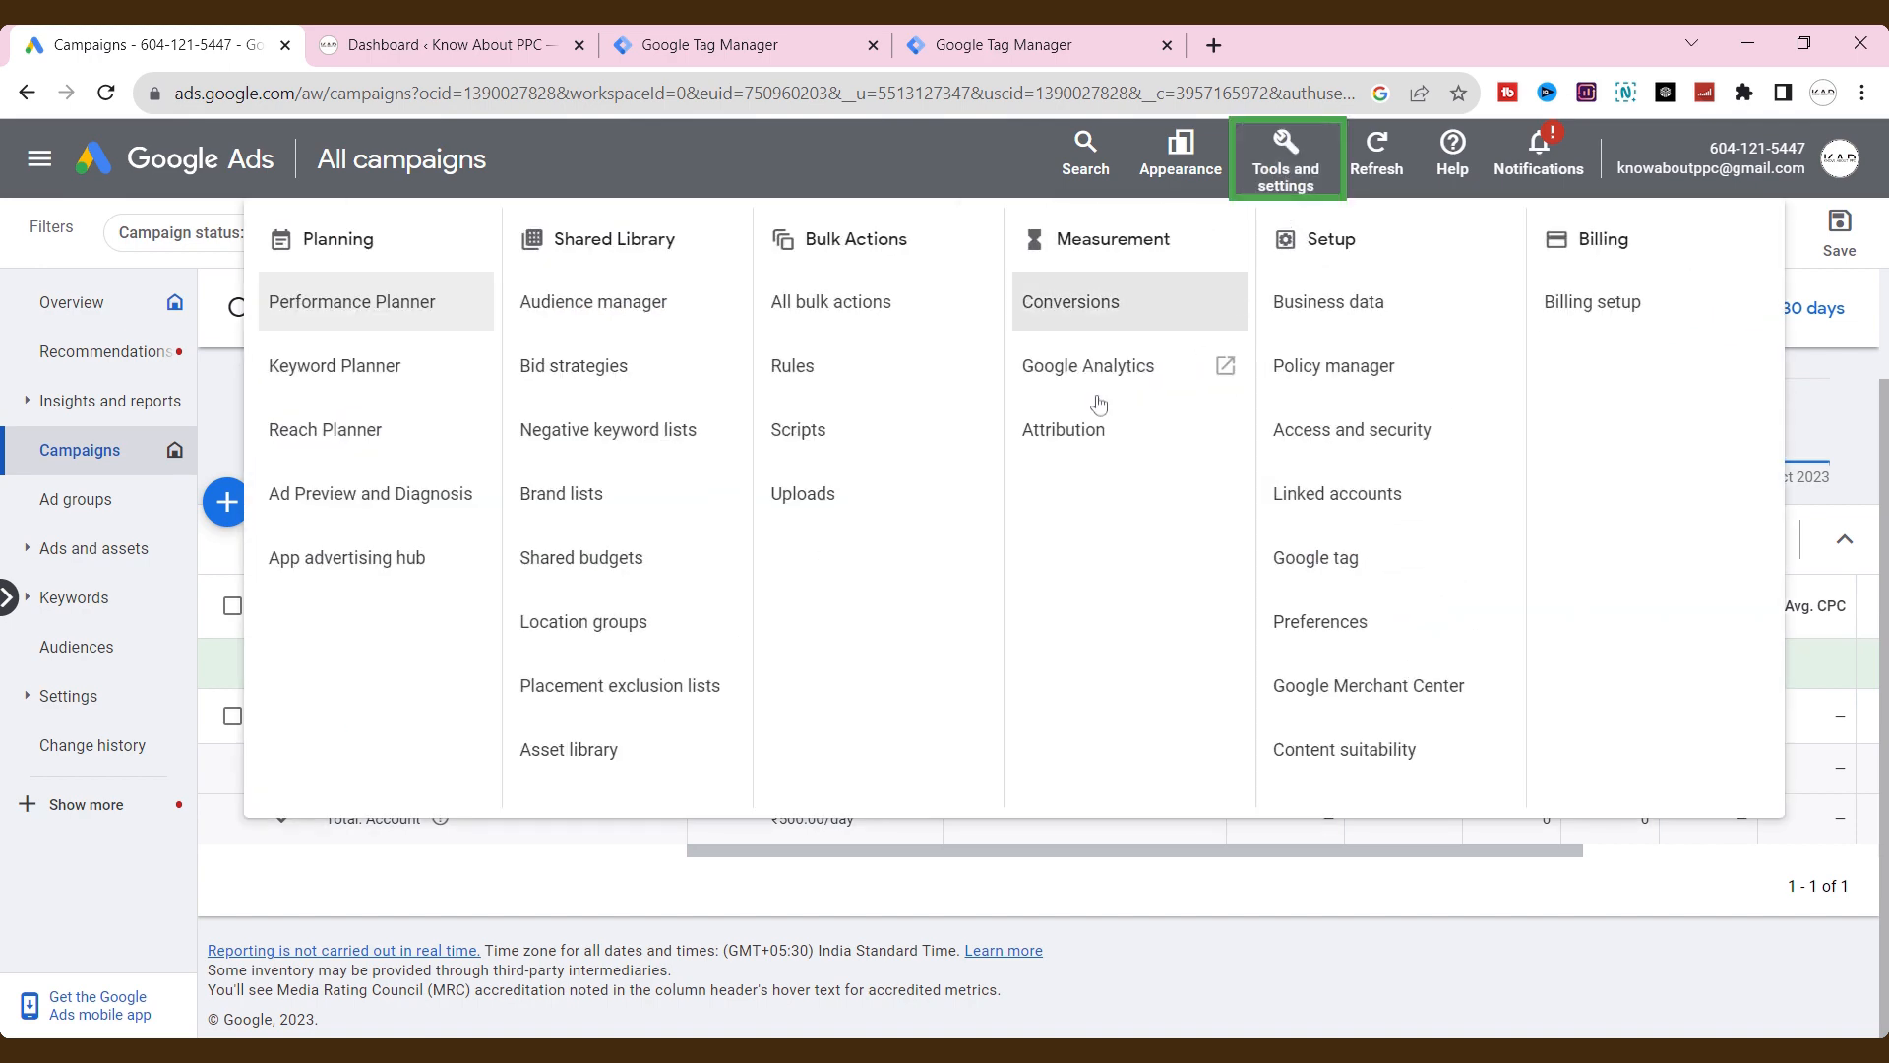
{"action": "left_click", "coordinate": [658, 311]}
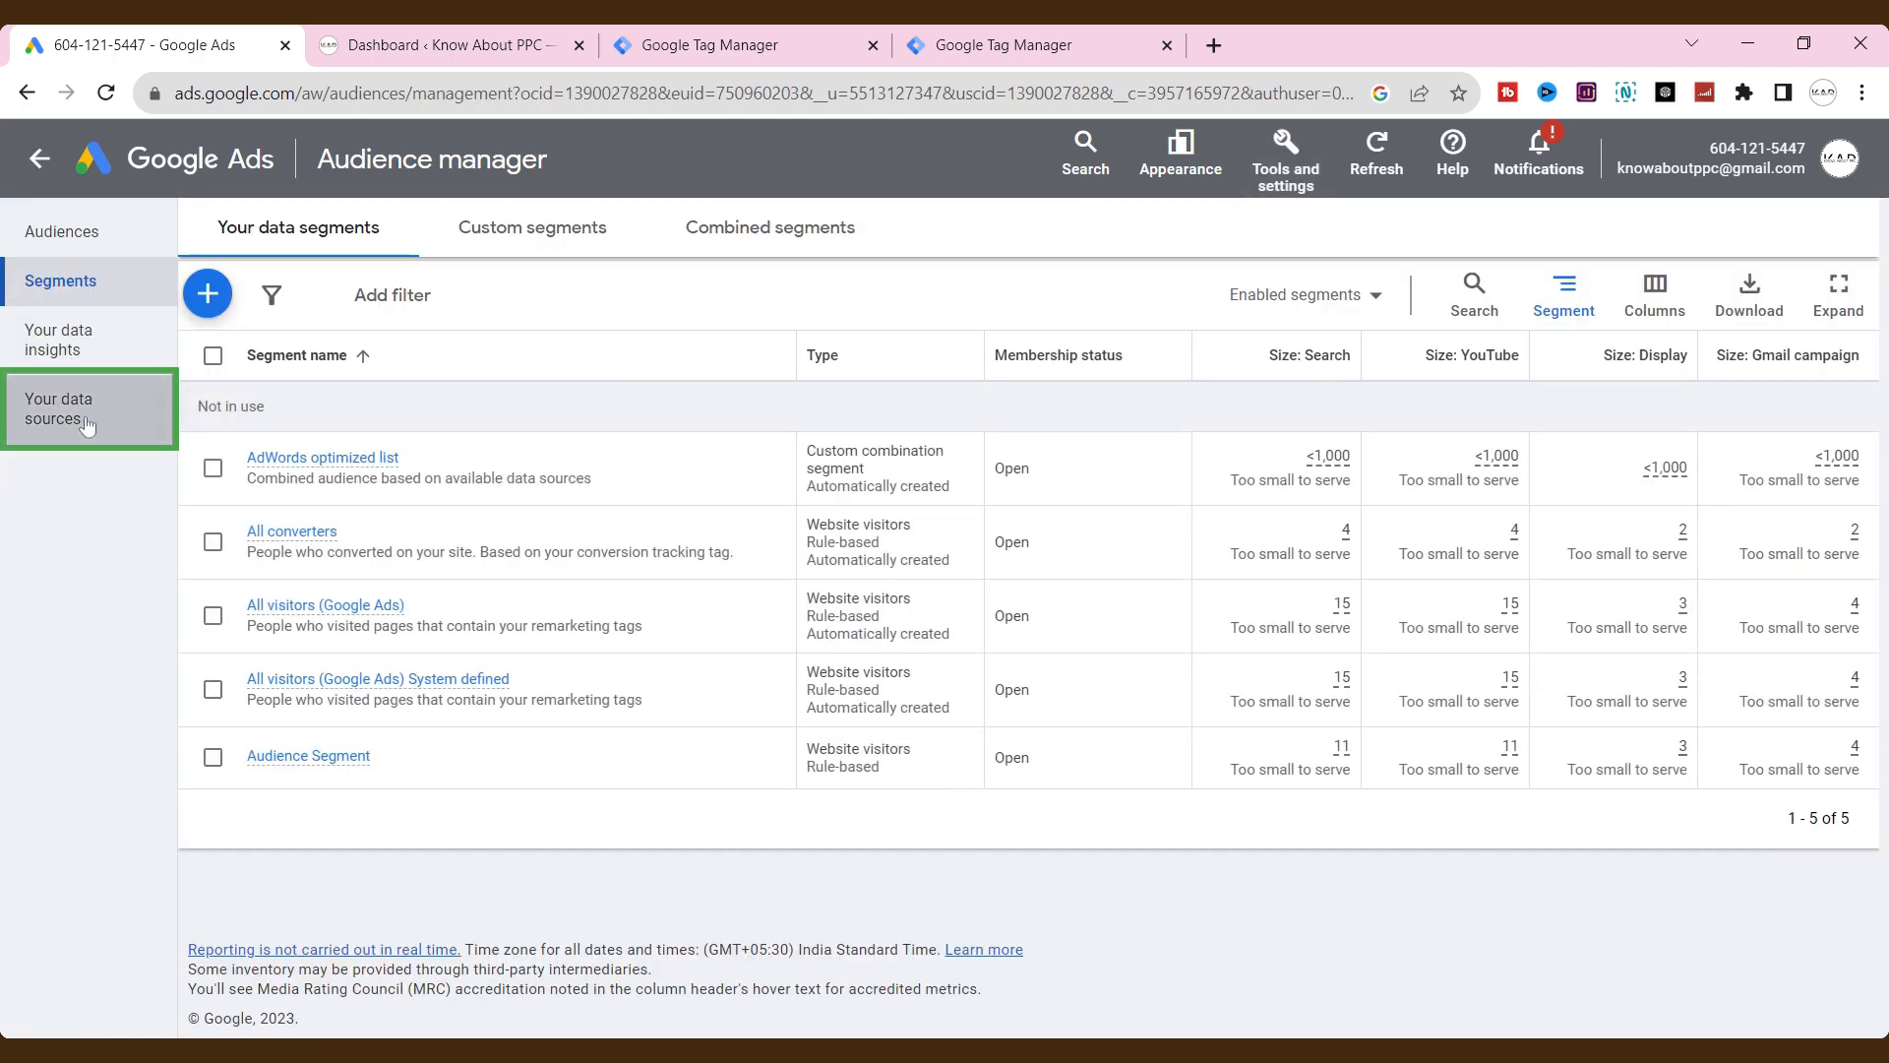
{"action": "left_click", "coordinate": [87, 421]}
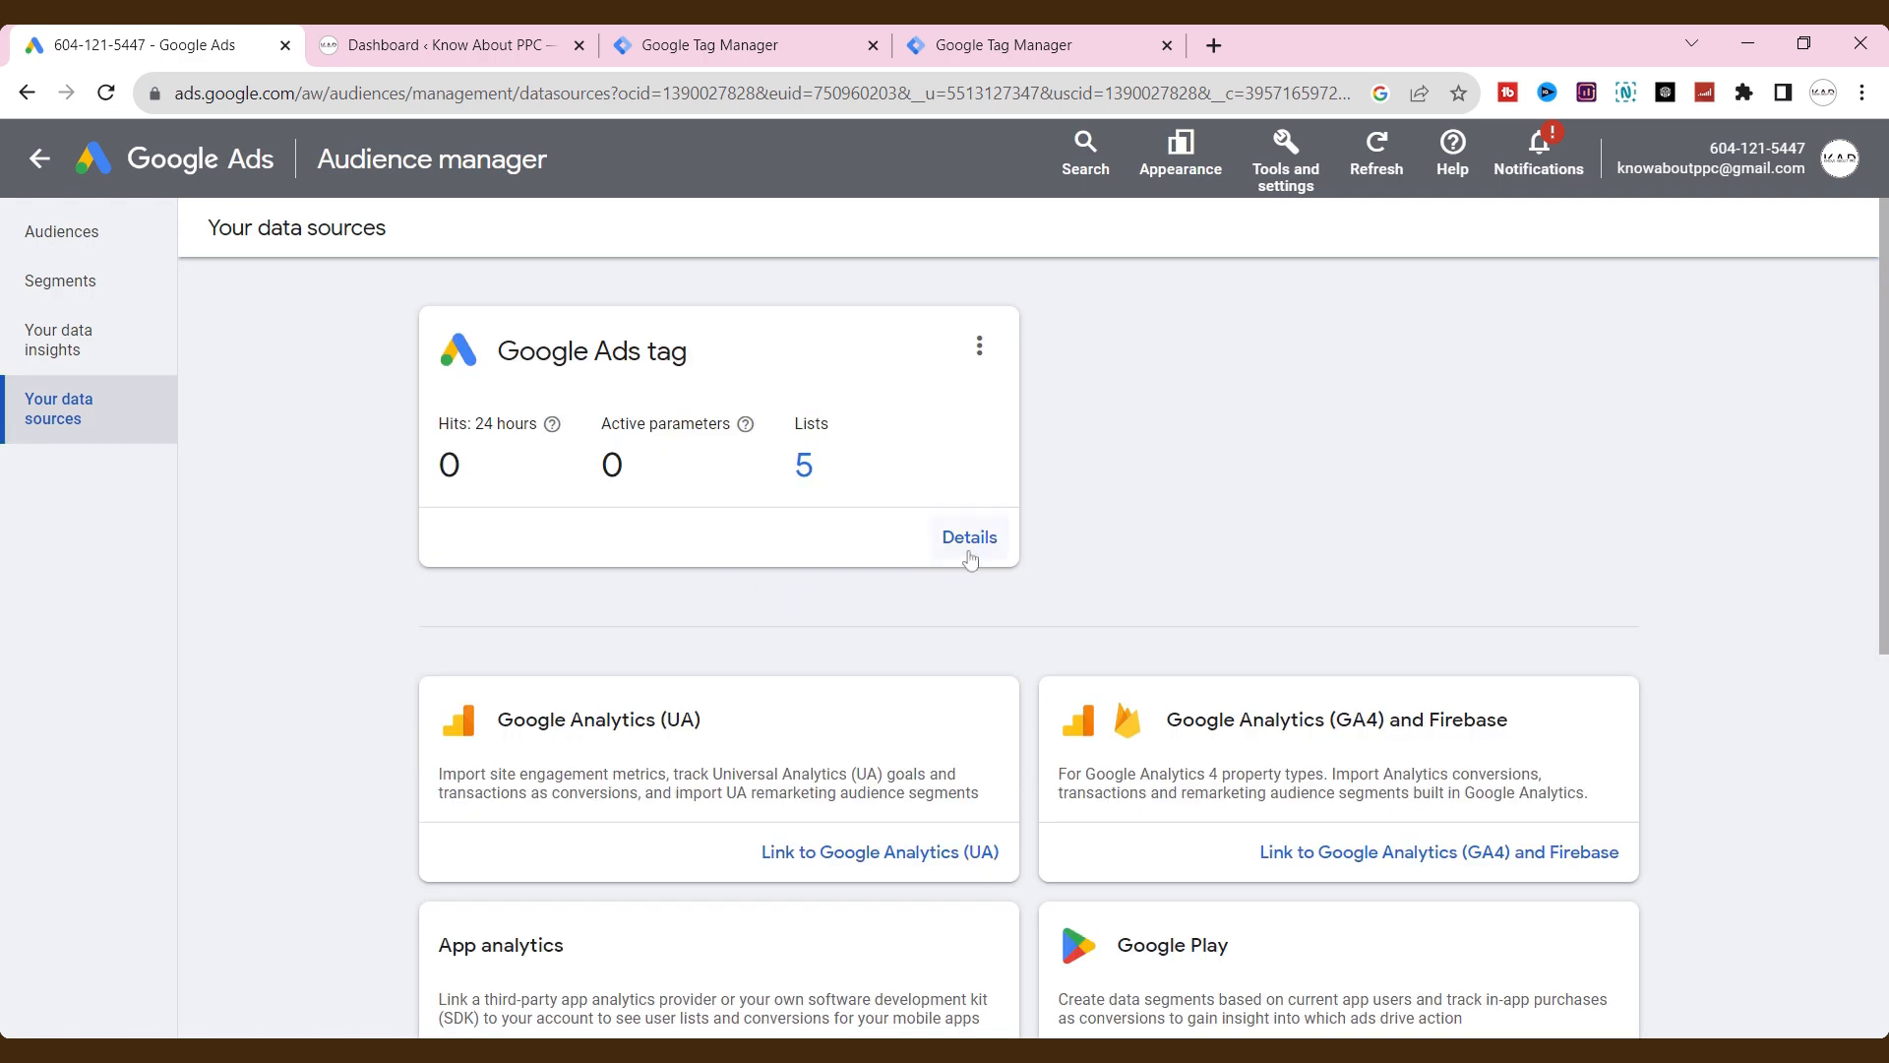
{"action": "left_click", "coordinate": [969, 551]}
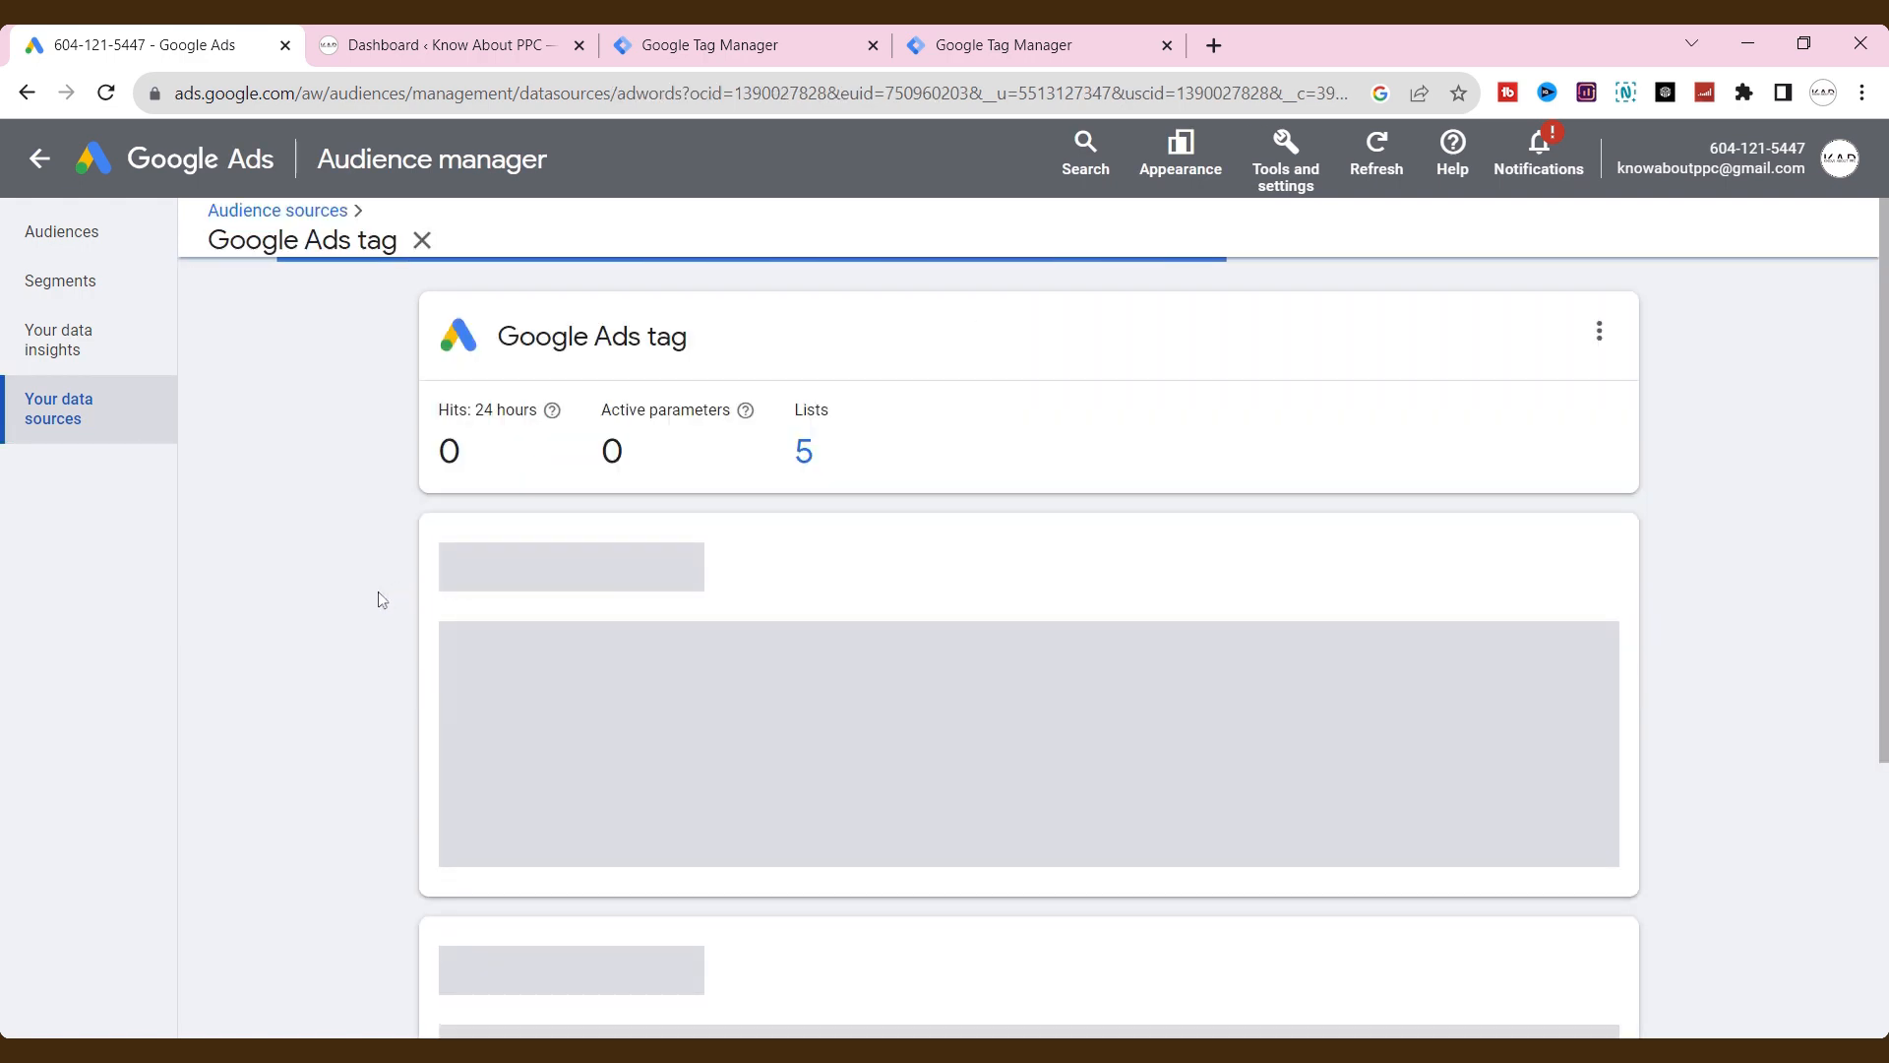
- Choose to install the Google Ads tag yourself and copy the complete Google tag code snippet
{"action": "scroll", "coordinate": [630, 587], "scroll_direction": "down", "scroll_amount": 5}
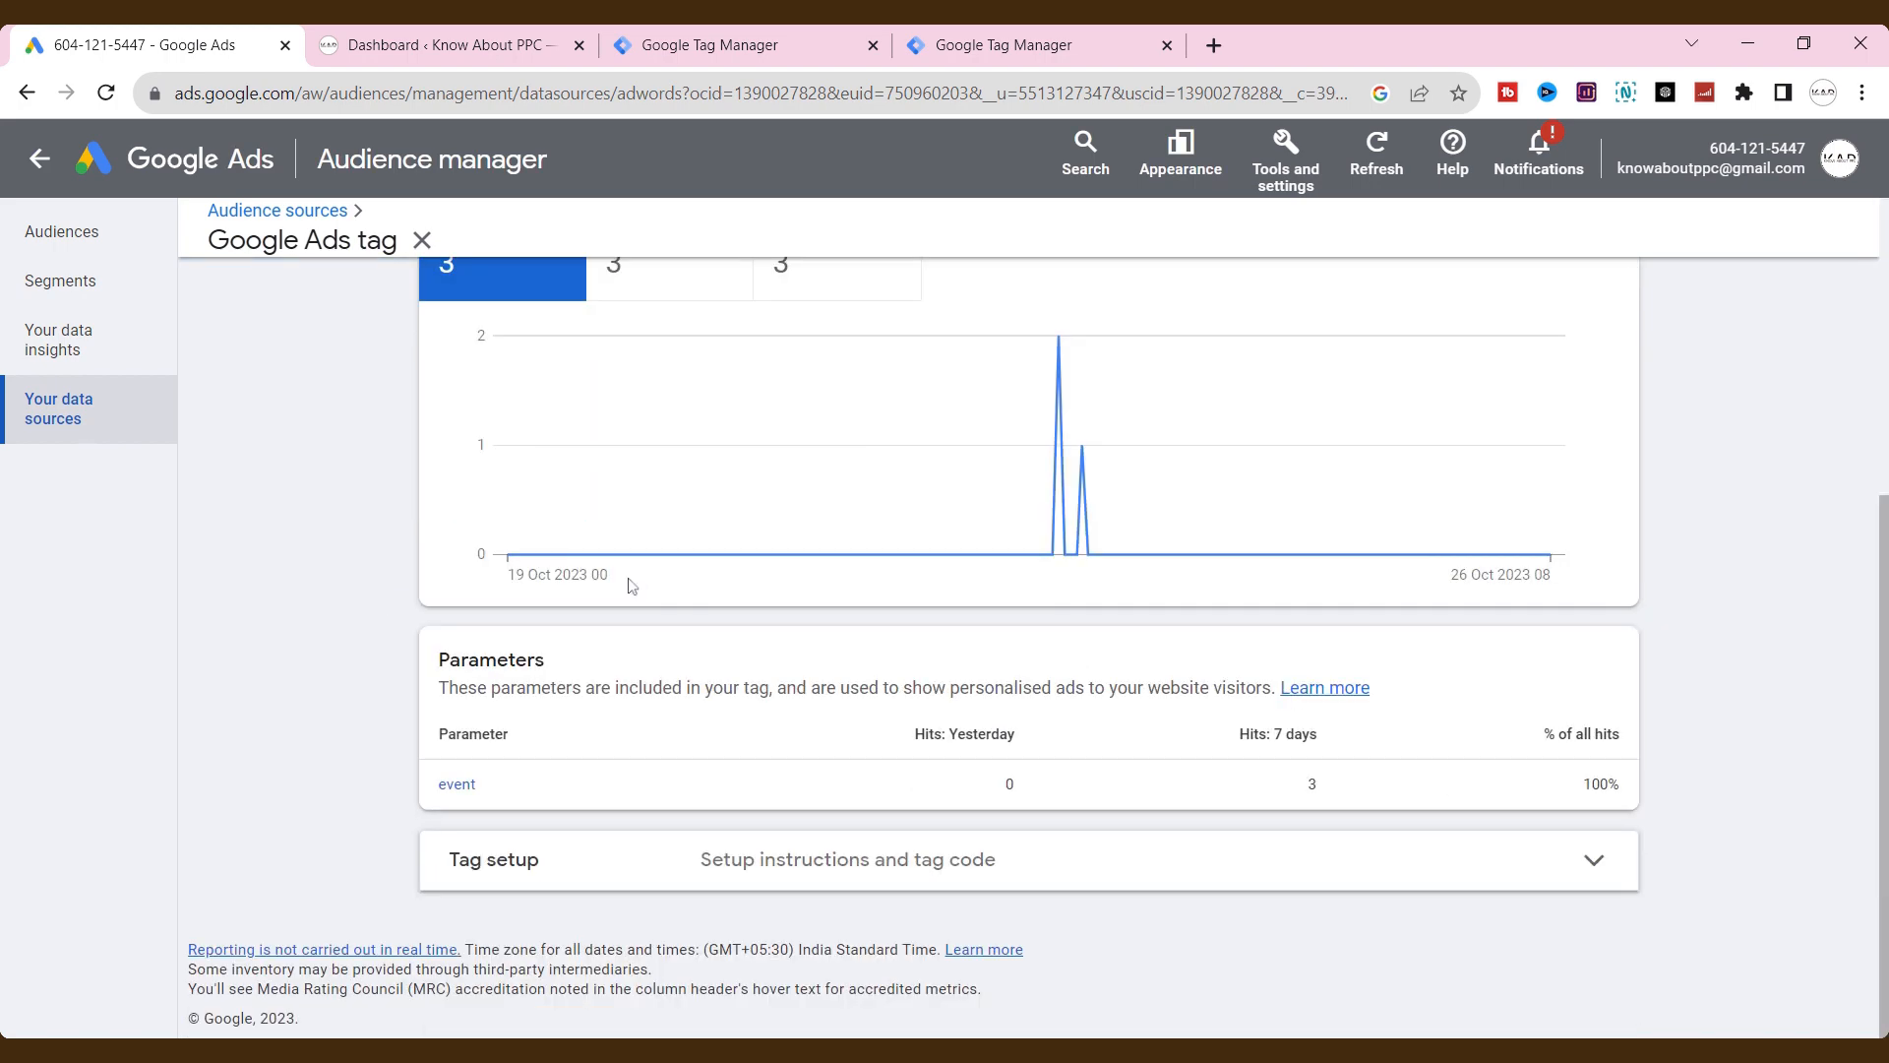
{"action": "left_click", "coordinate": [616, 877]}
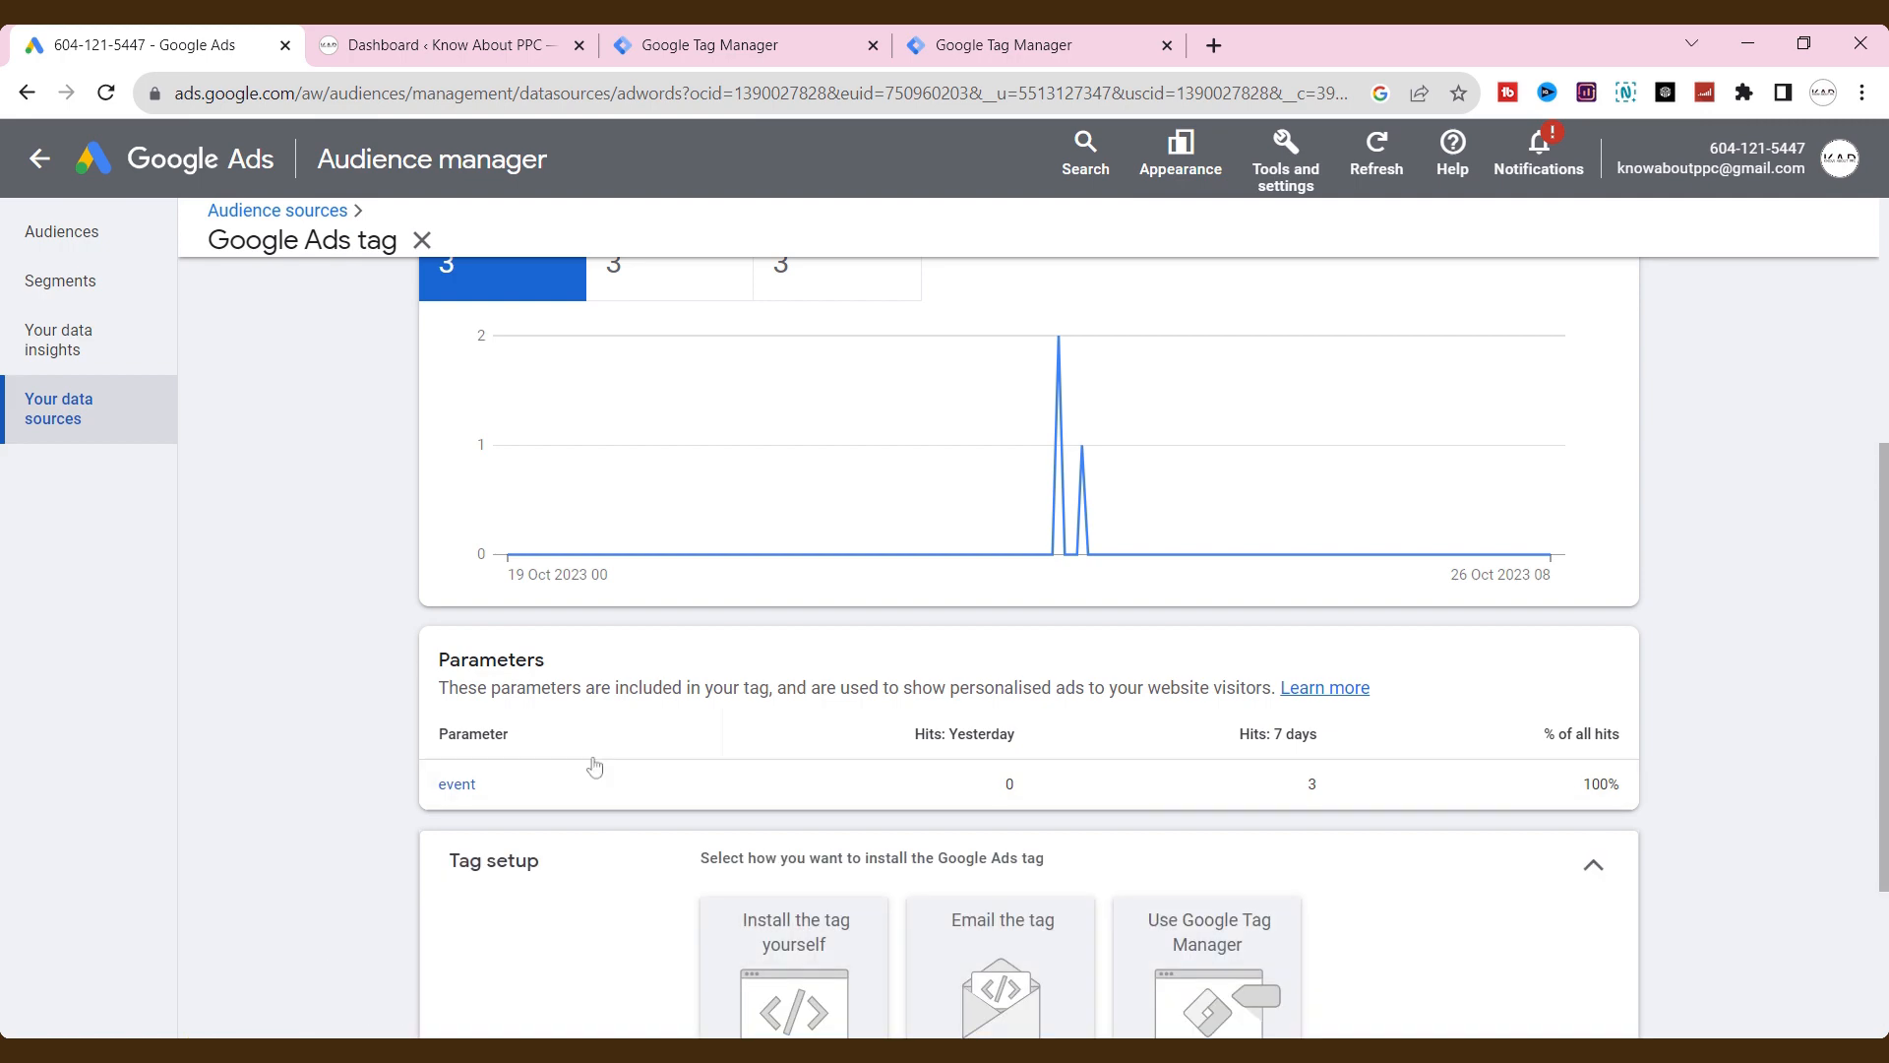
{"action": "scroll", "coordinate": [594, 764], "scroll_direction": "down", "scroll_amount": 3}
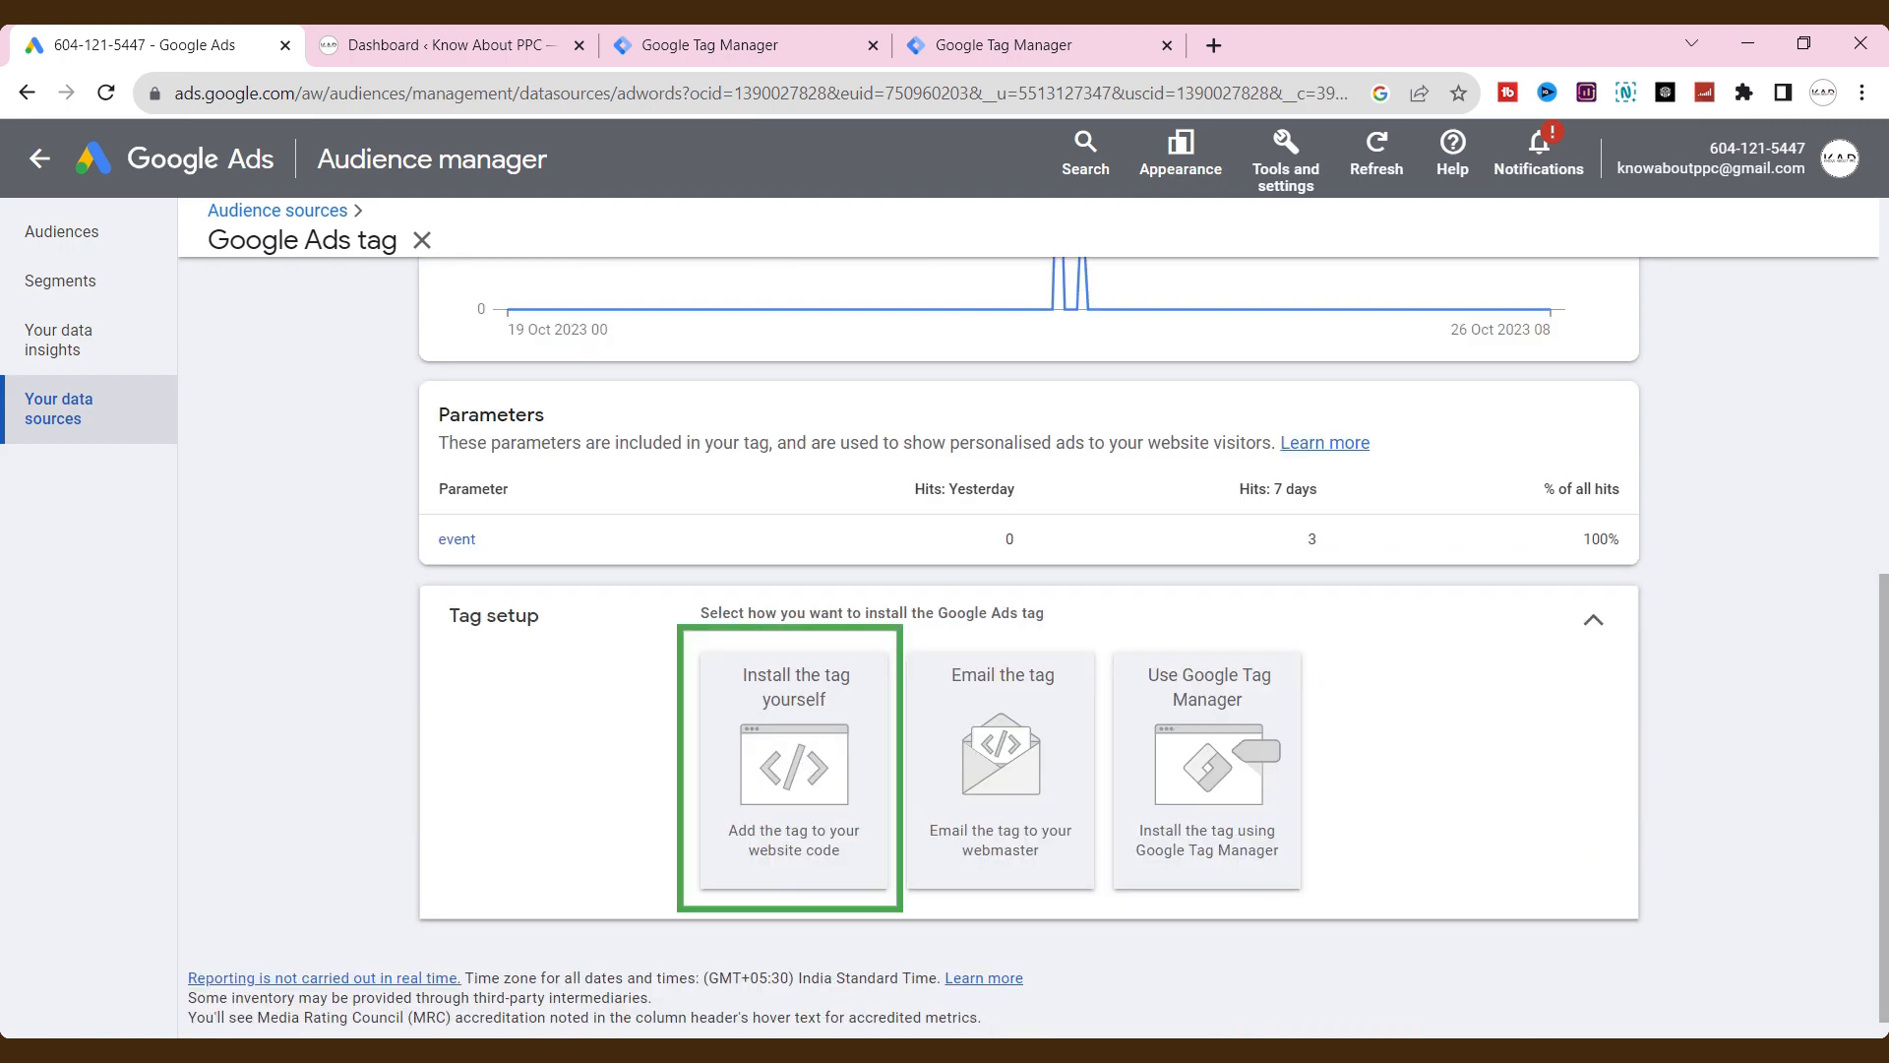
{"action": "left_click", "coordinate": [807, 765]}
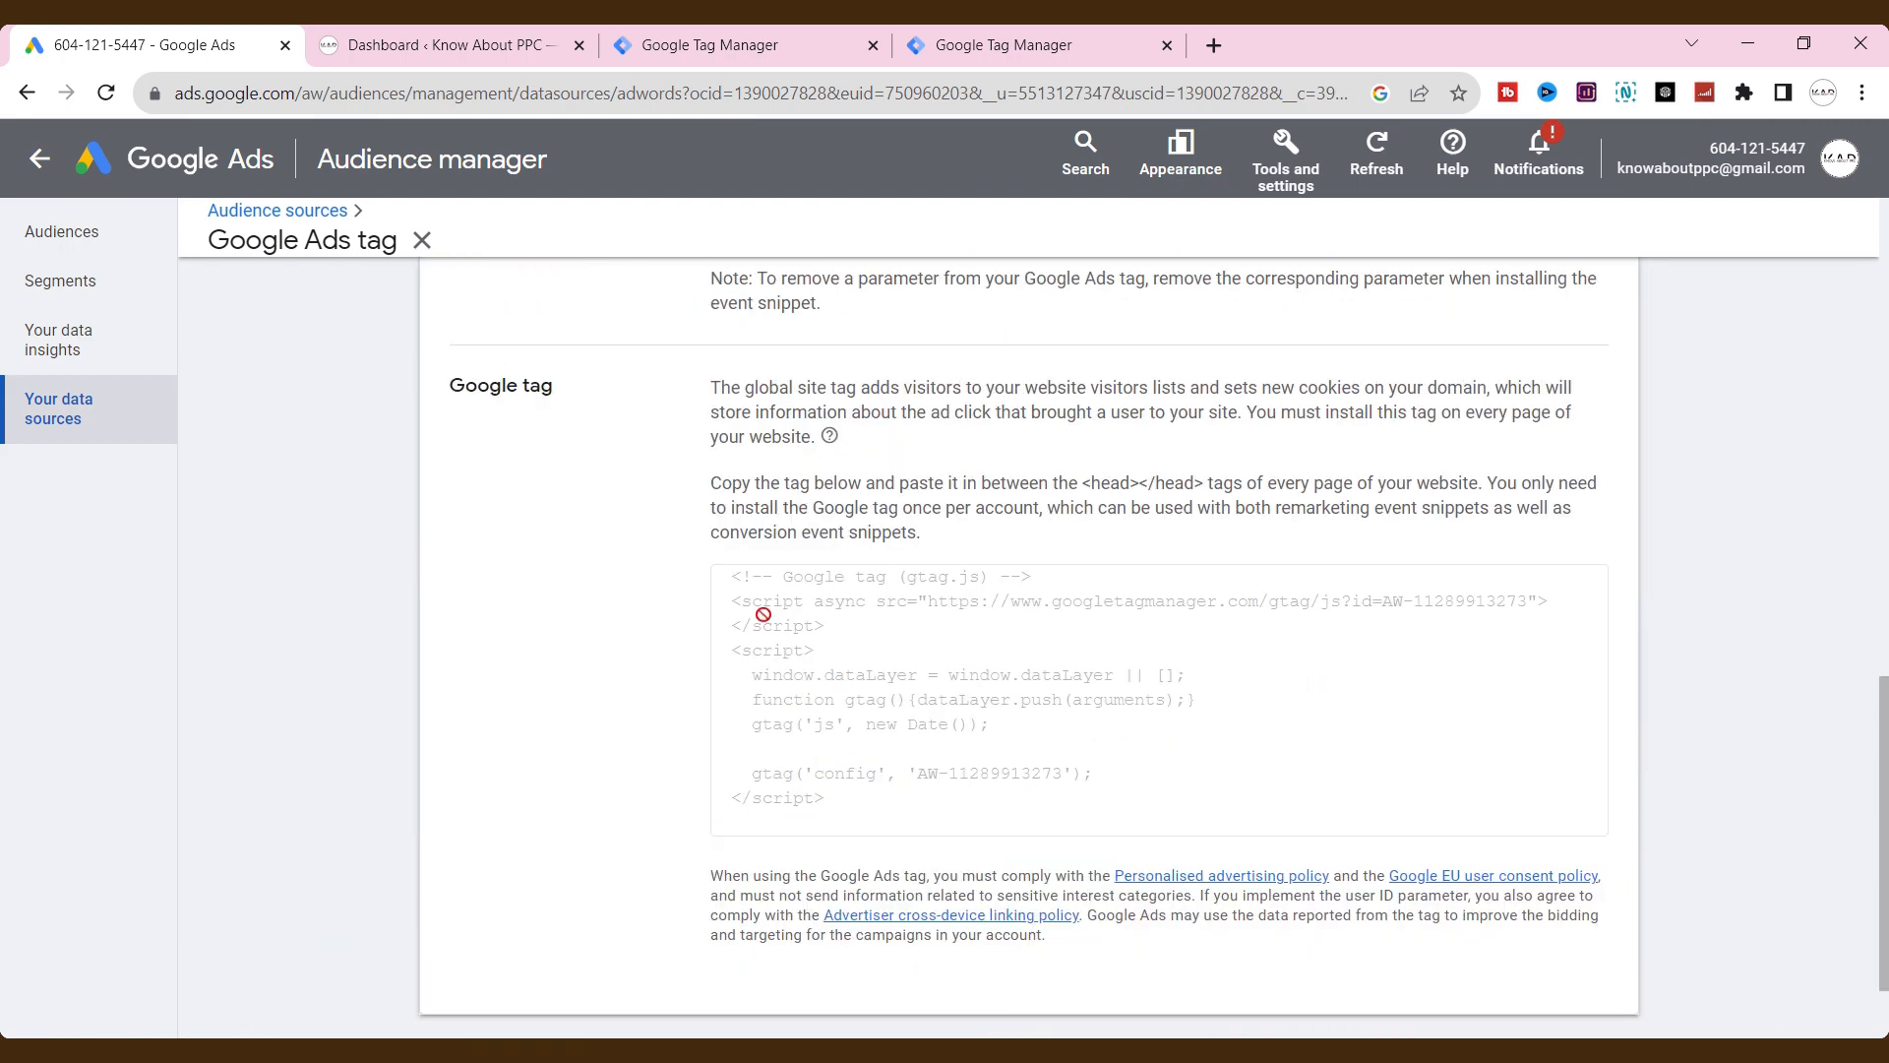
{"action": "mouse_move", "coordinate": [740, 577]}
{"action": "left_mouse_down"}
{"action": "mouse_move", "coordinate": [834, 650]}
{"action": "mouse_move", "coordinate": [865, 799]}
{"action": "mouse_move", "coordinate": [748, 669]}
{"action": "mouse_move", "coordinate": [717, 585]}
{"action": "left_mouse_up"}
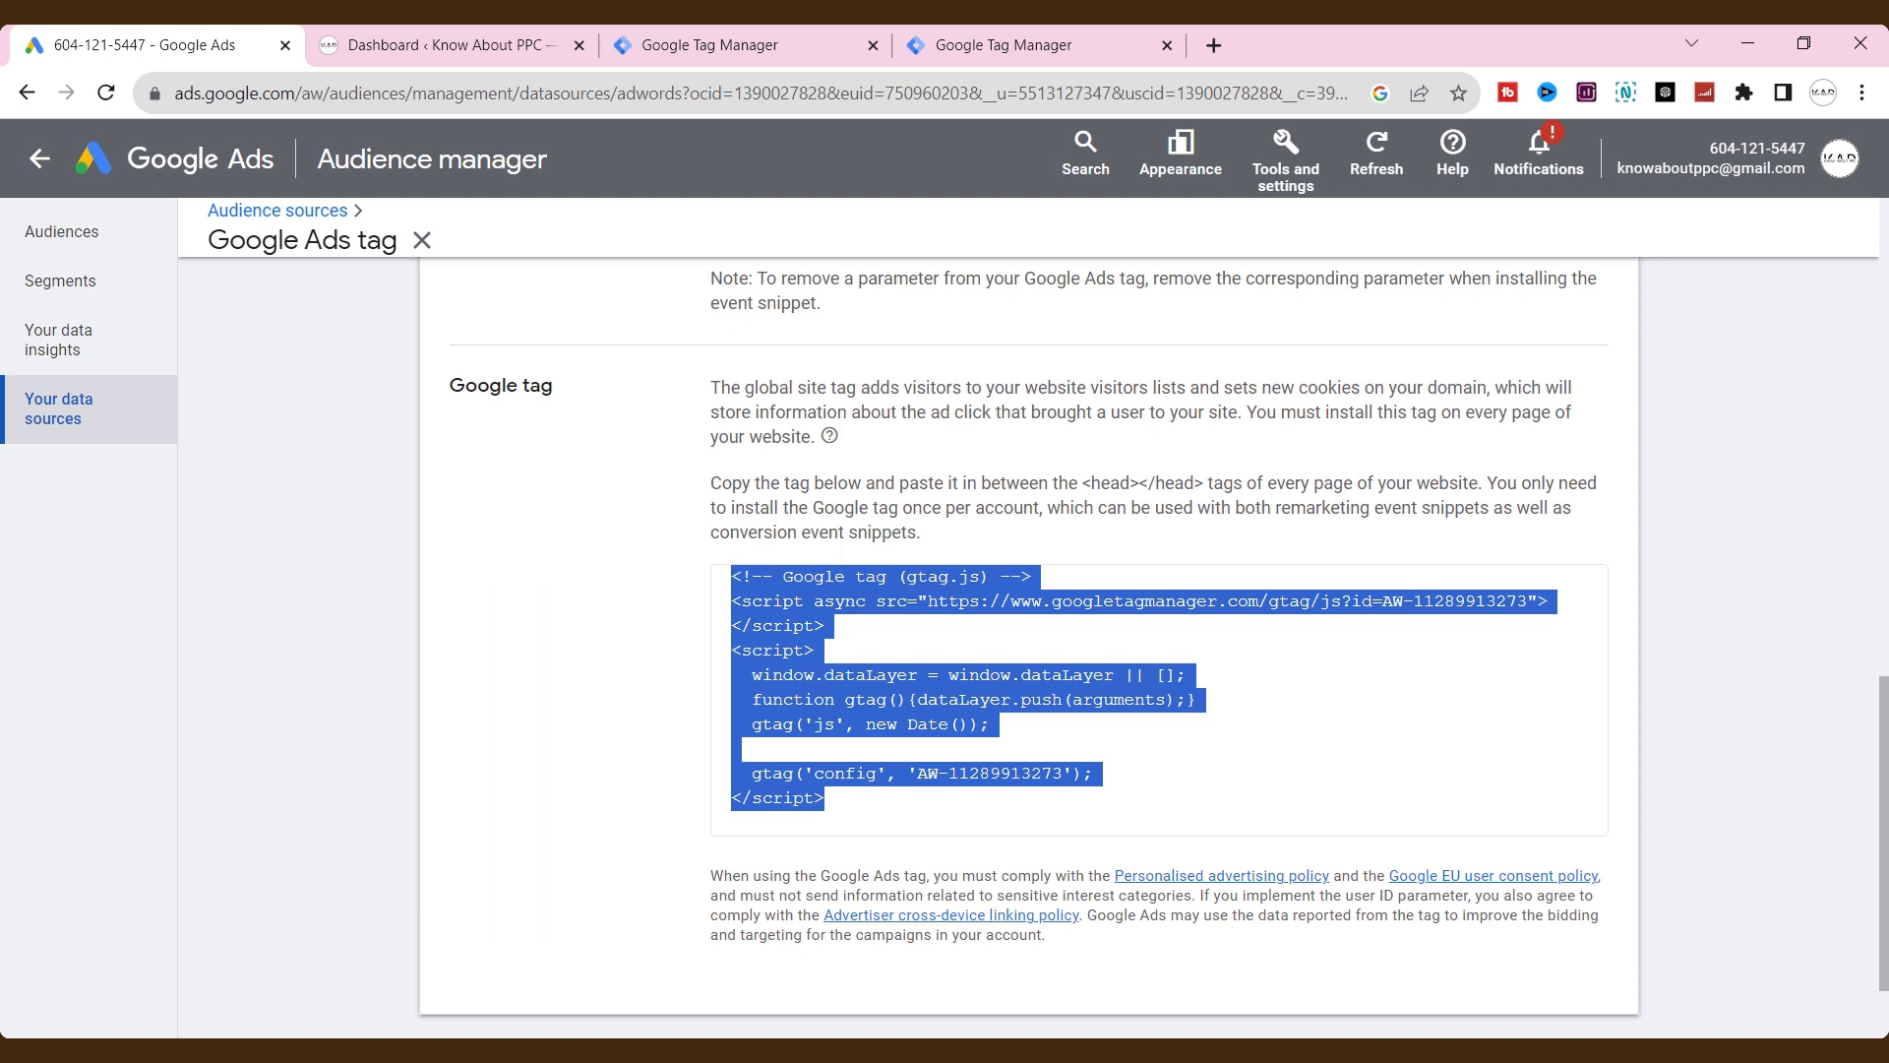
- Switch to the WordPress dashboard and check the installed plugins for WPCode Lite
{"action": "left_click", "coordinate": [479, 33]}
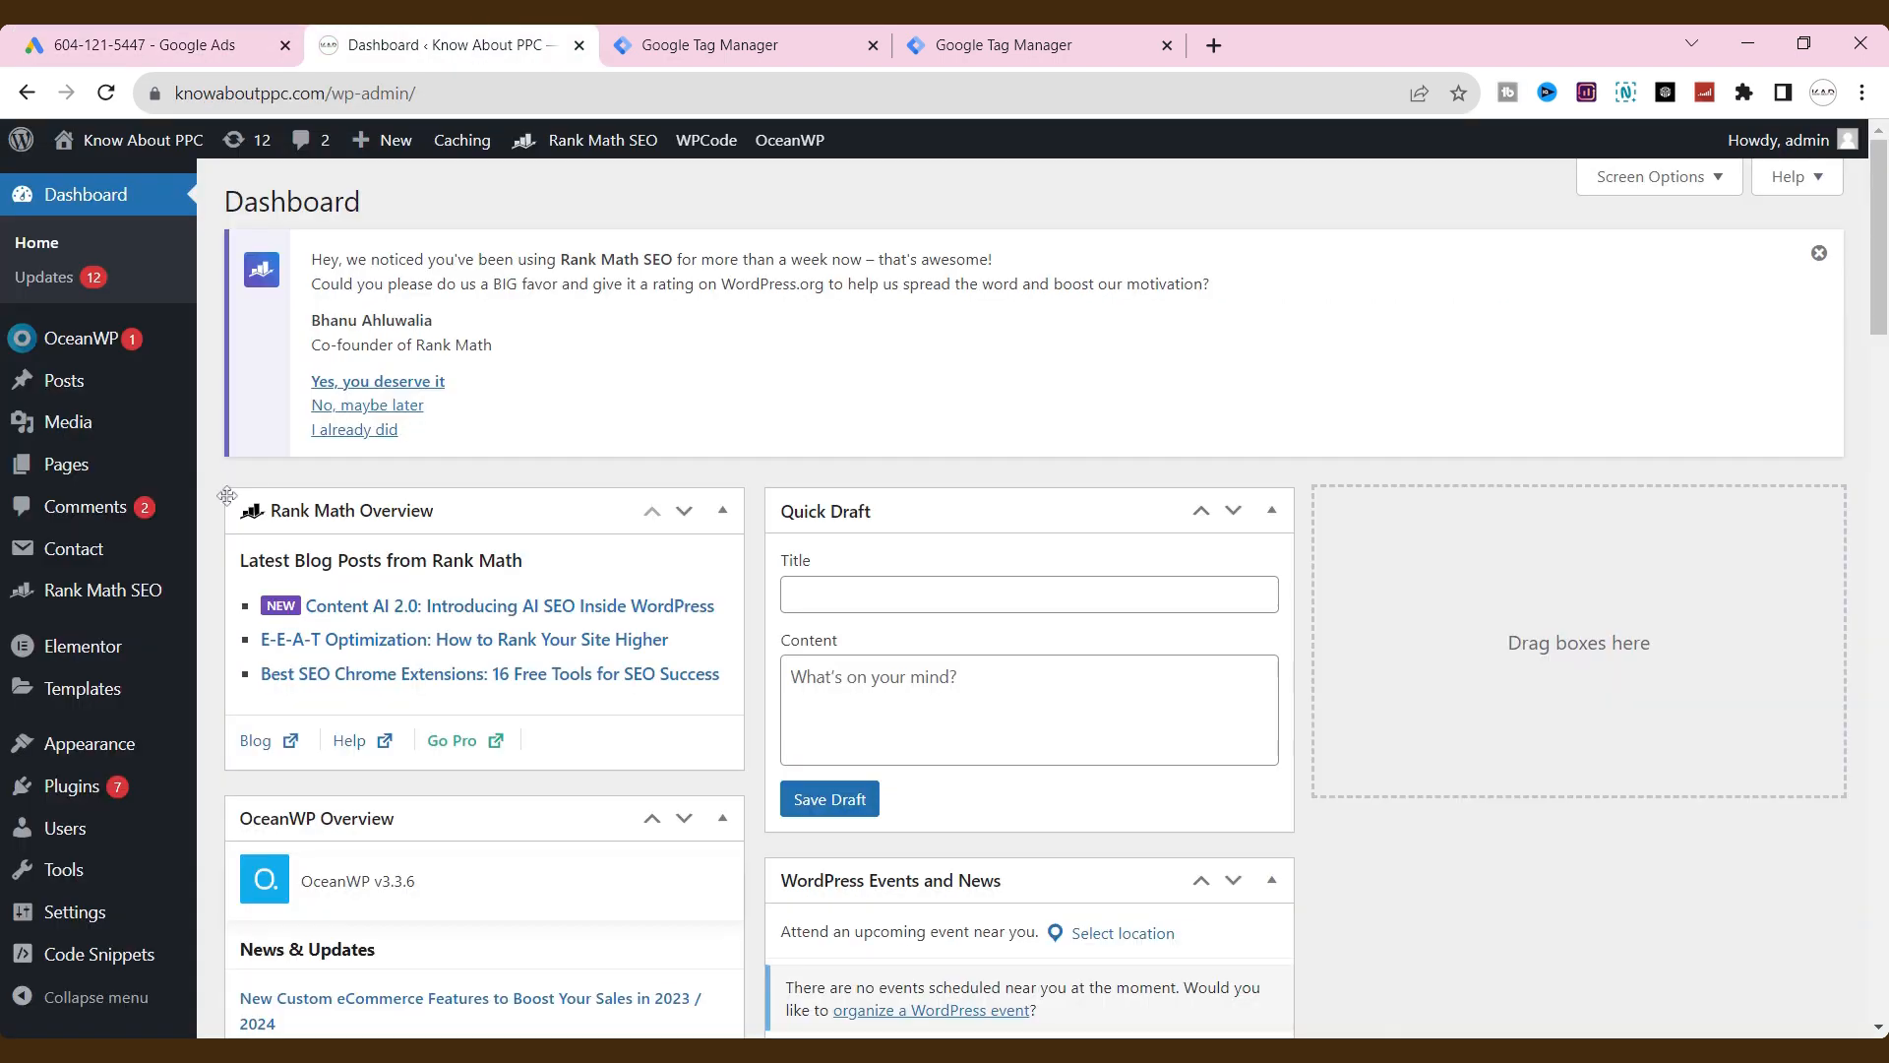
{"action": "left_click", "coordinate": [226, 44]}
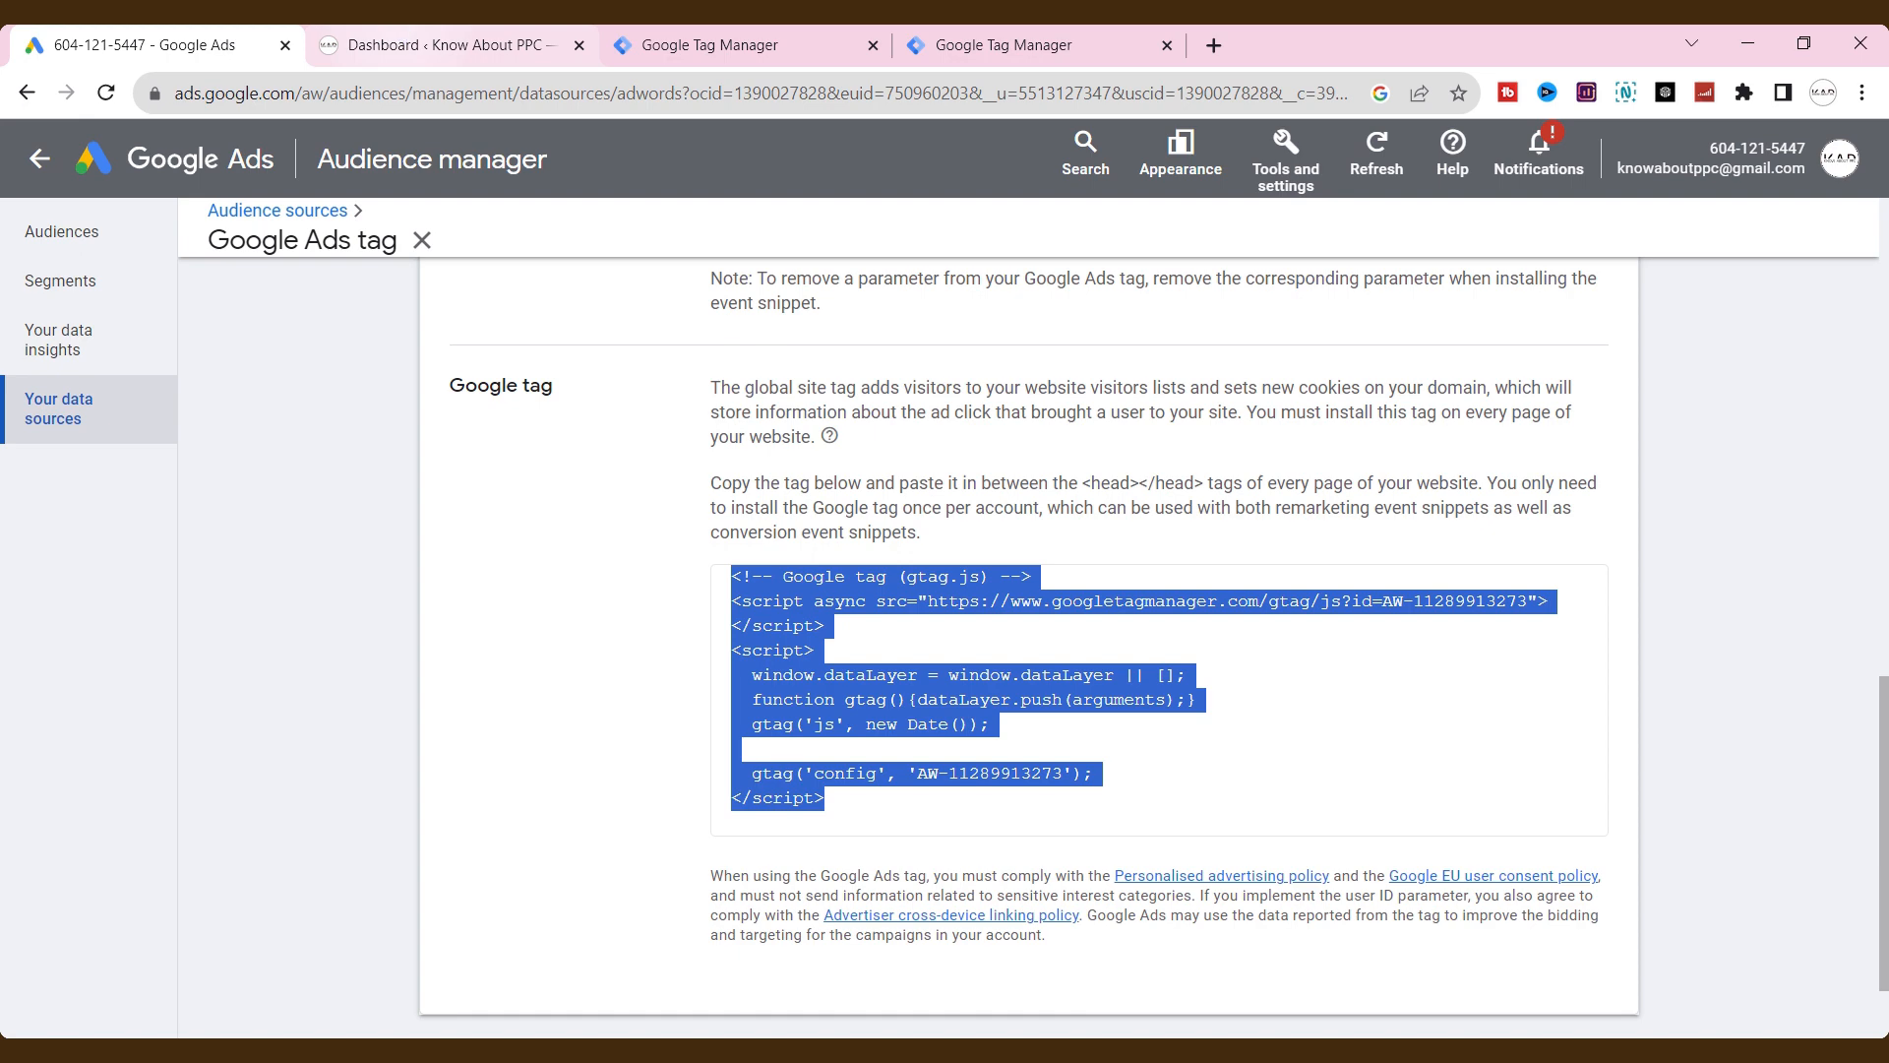
{"action": "left_click", "coordinate": [452, 45]}
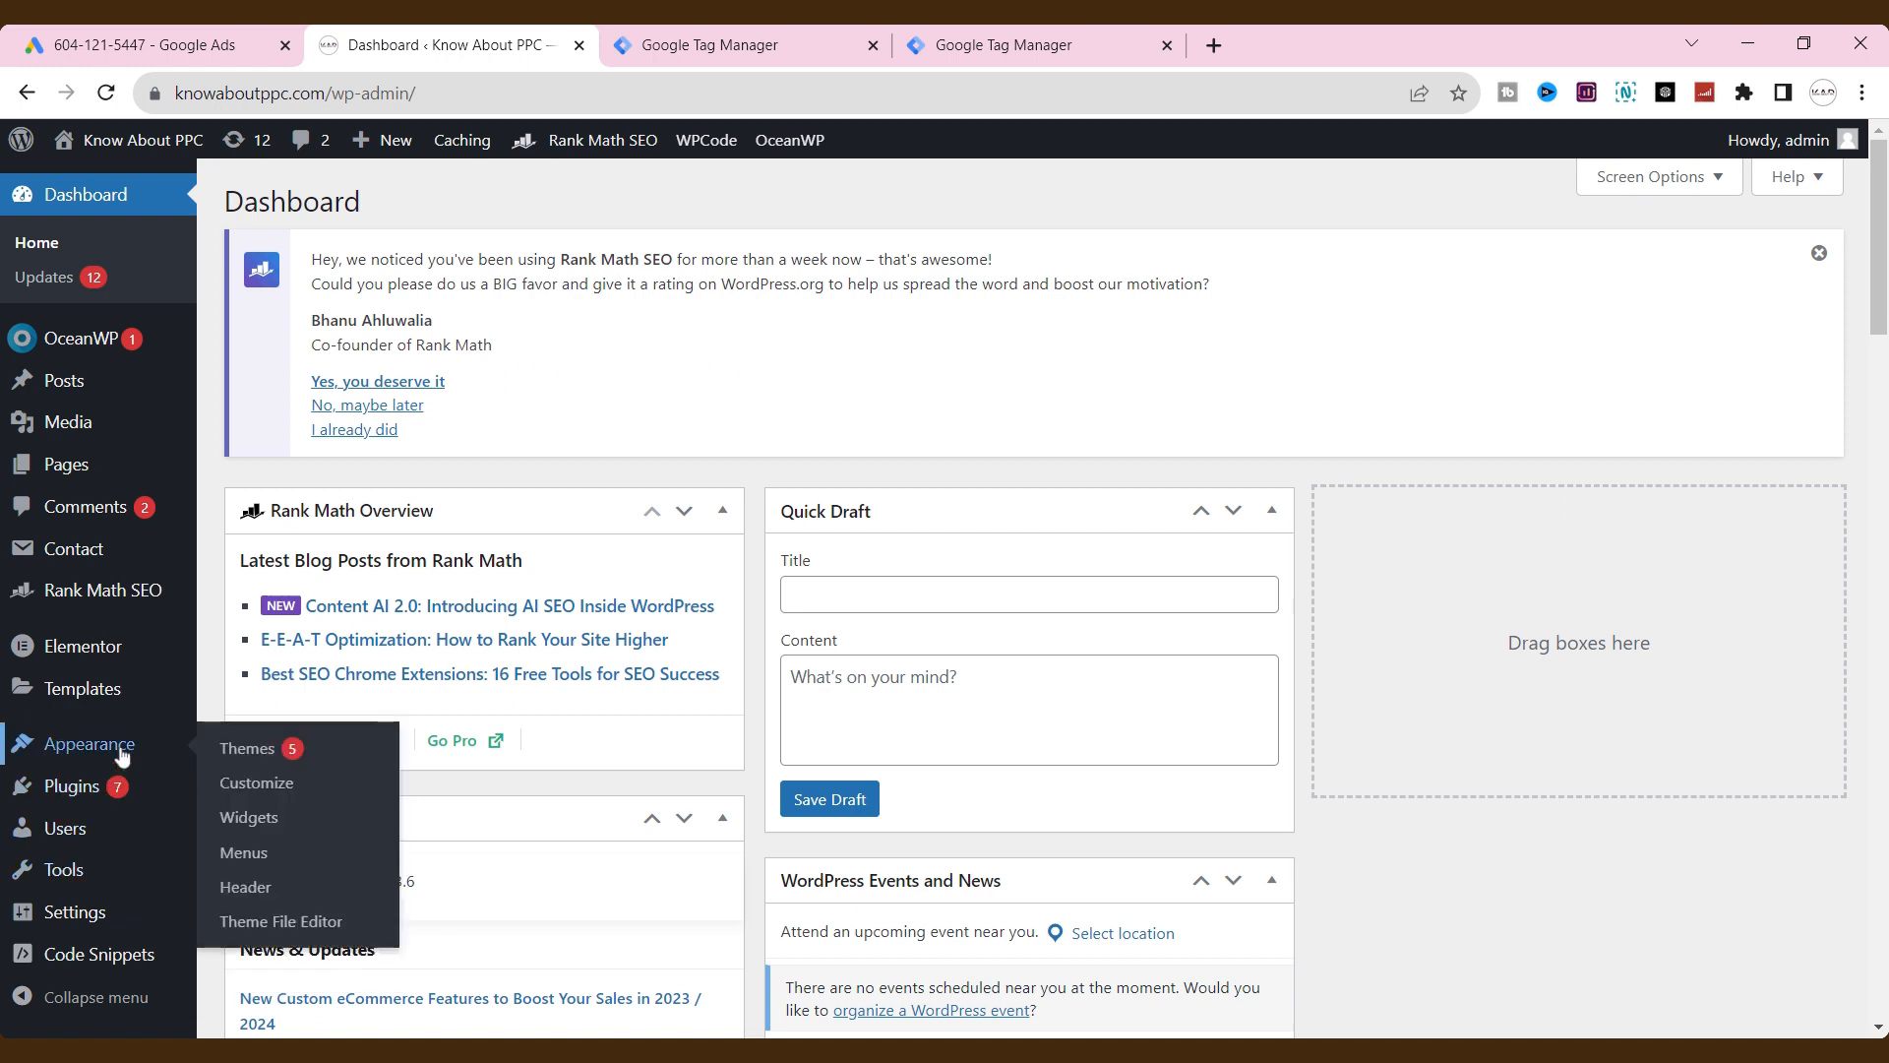
{"action": "mouse_move", "coordinate": [173, 479]}
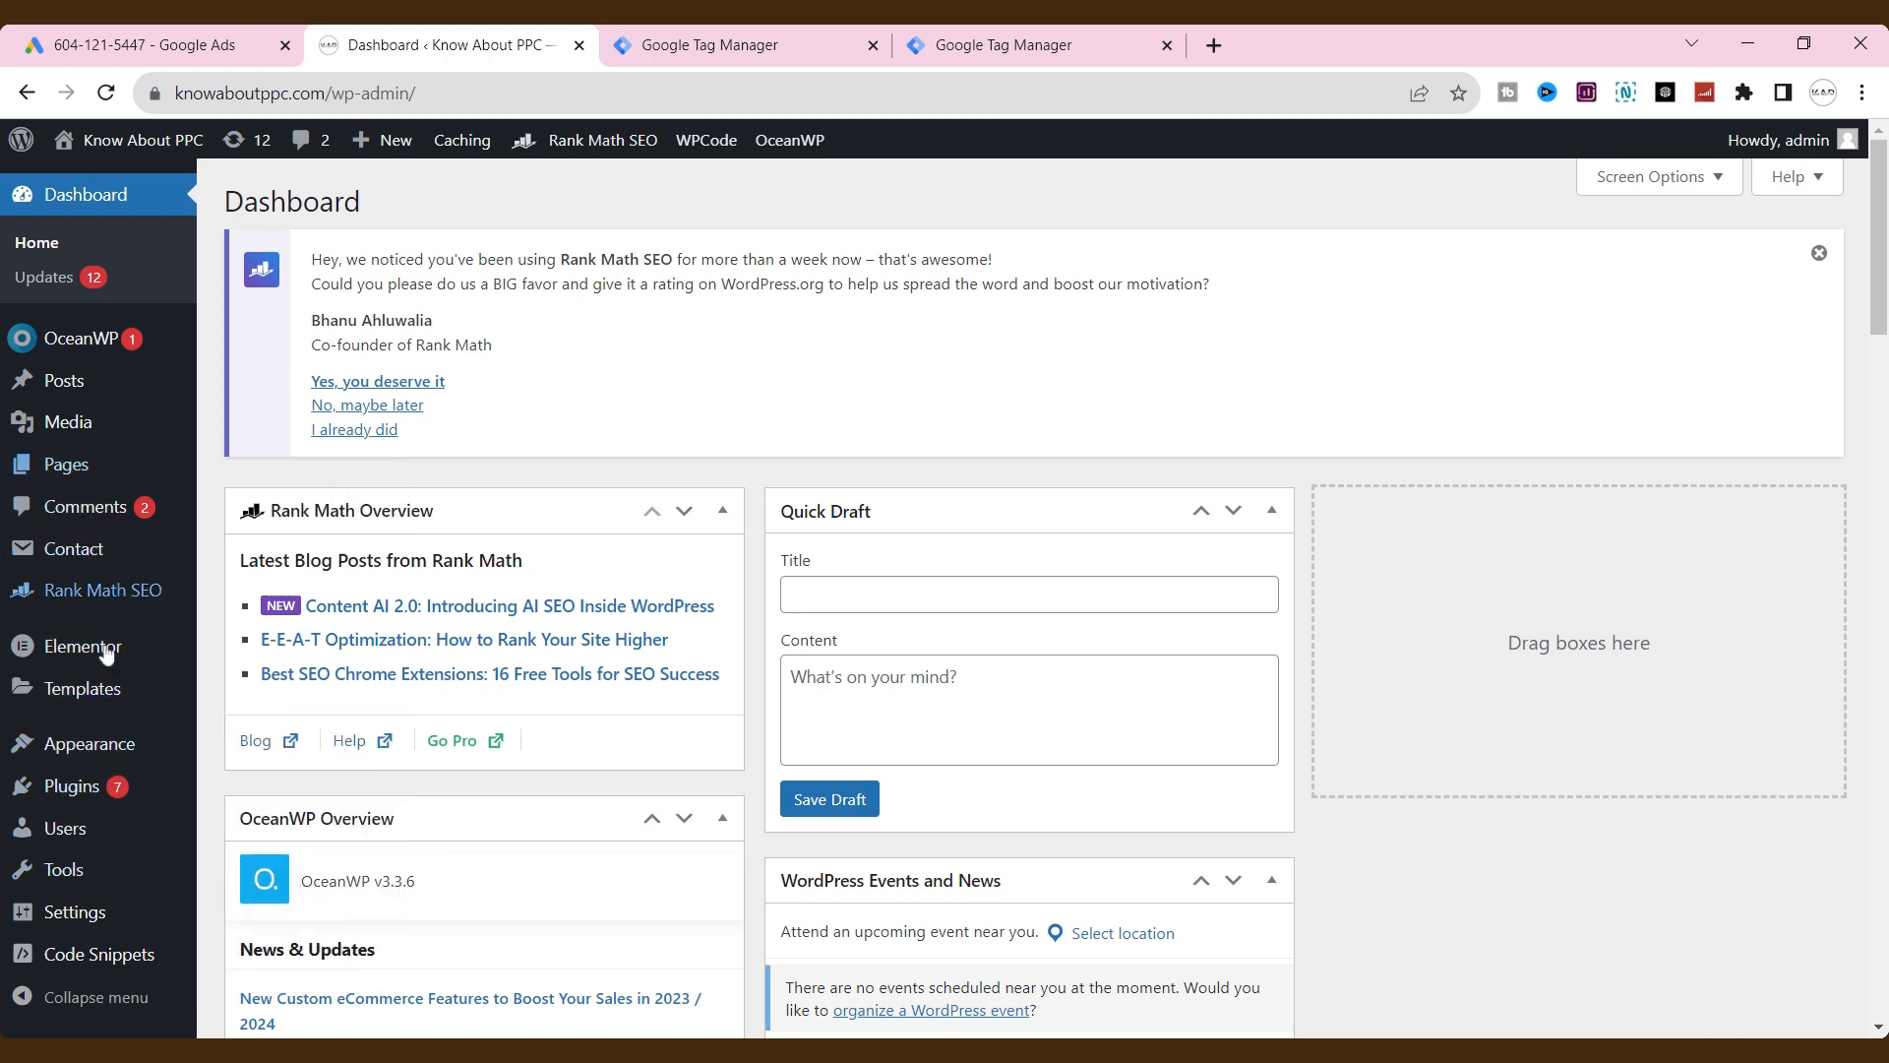
{"action": "mouse_move", "coordinate": [147, 647]}
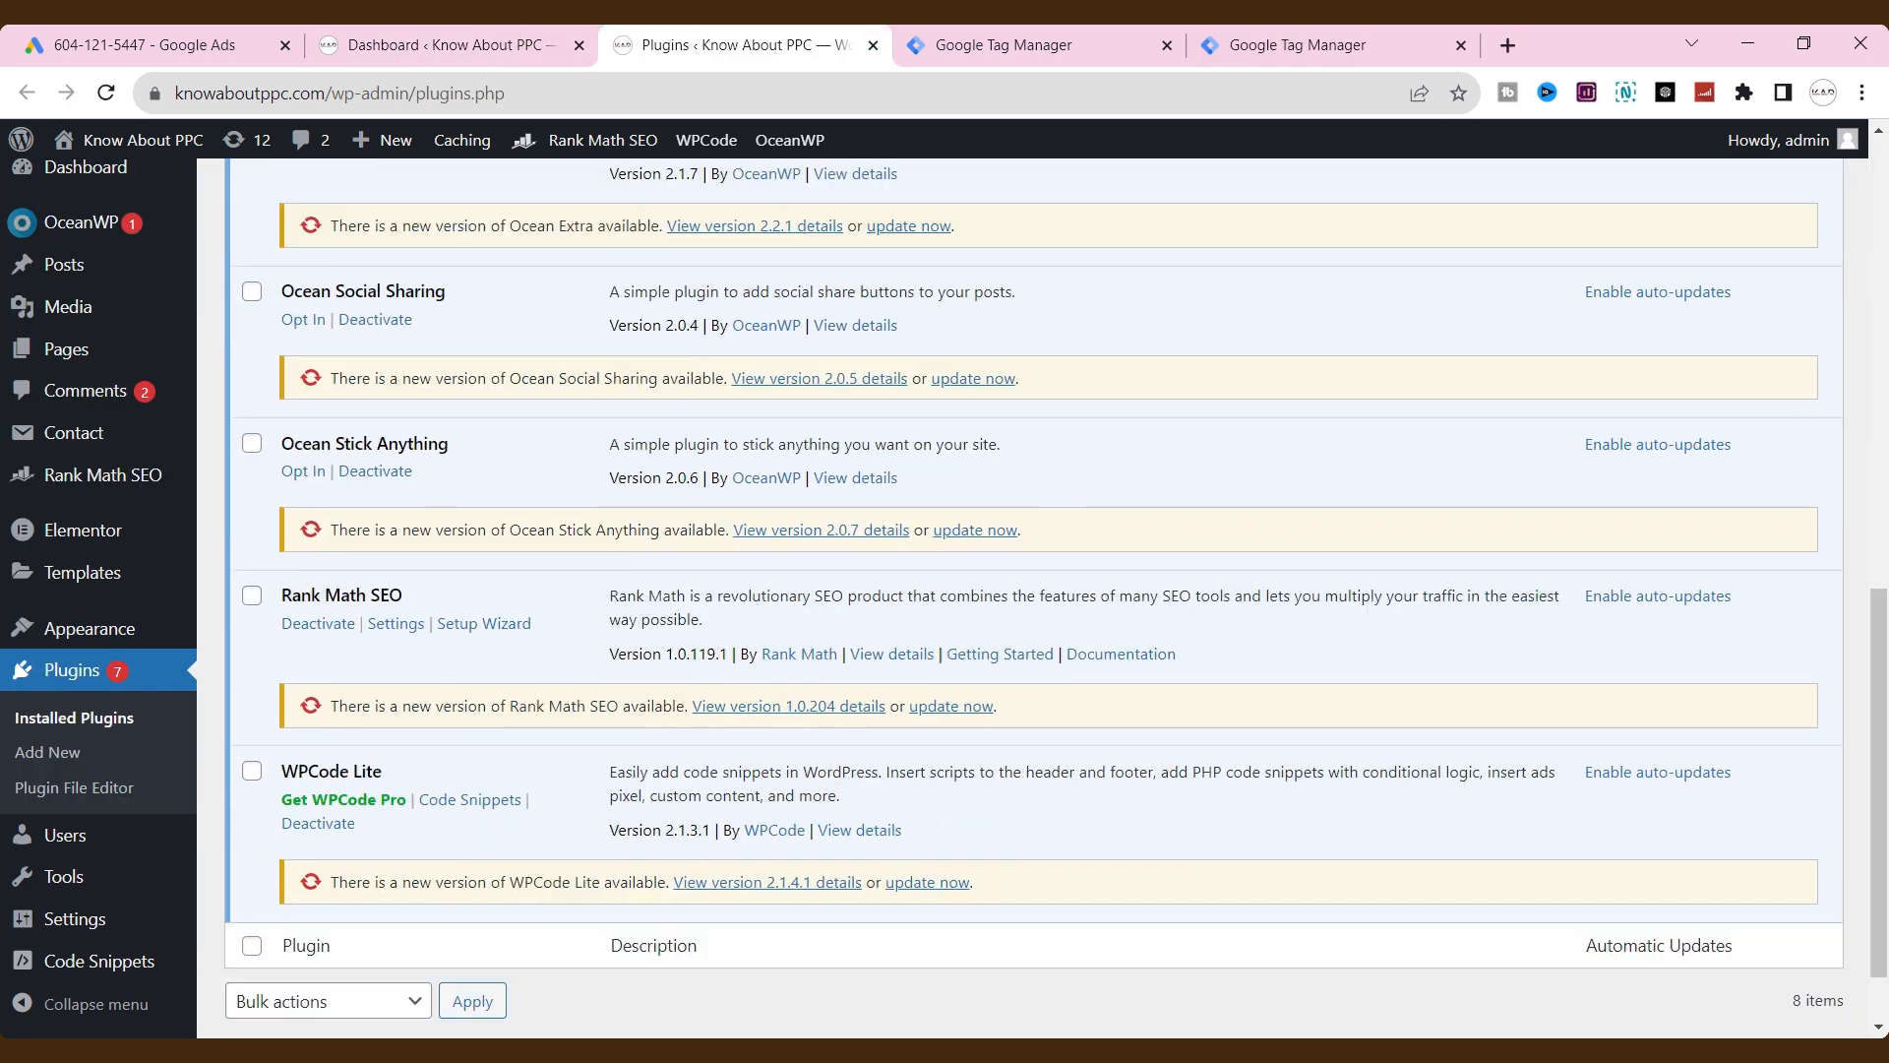
{"action": "scroll", "coordinate": [368, 700], "scroll_direction": "down", "scroll_amount": 1}
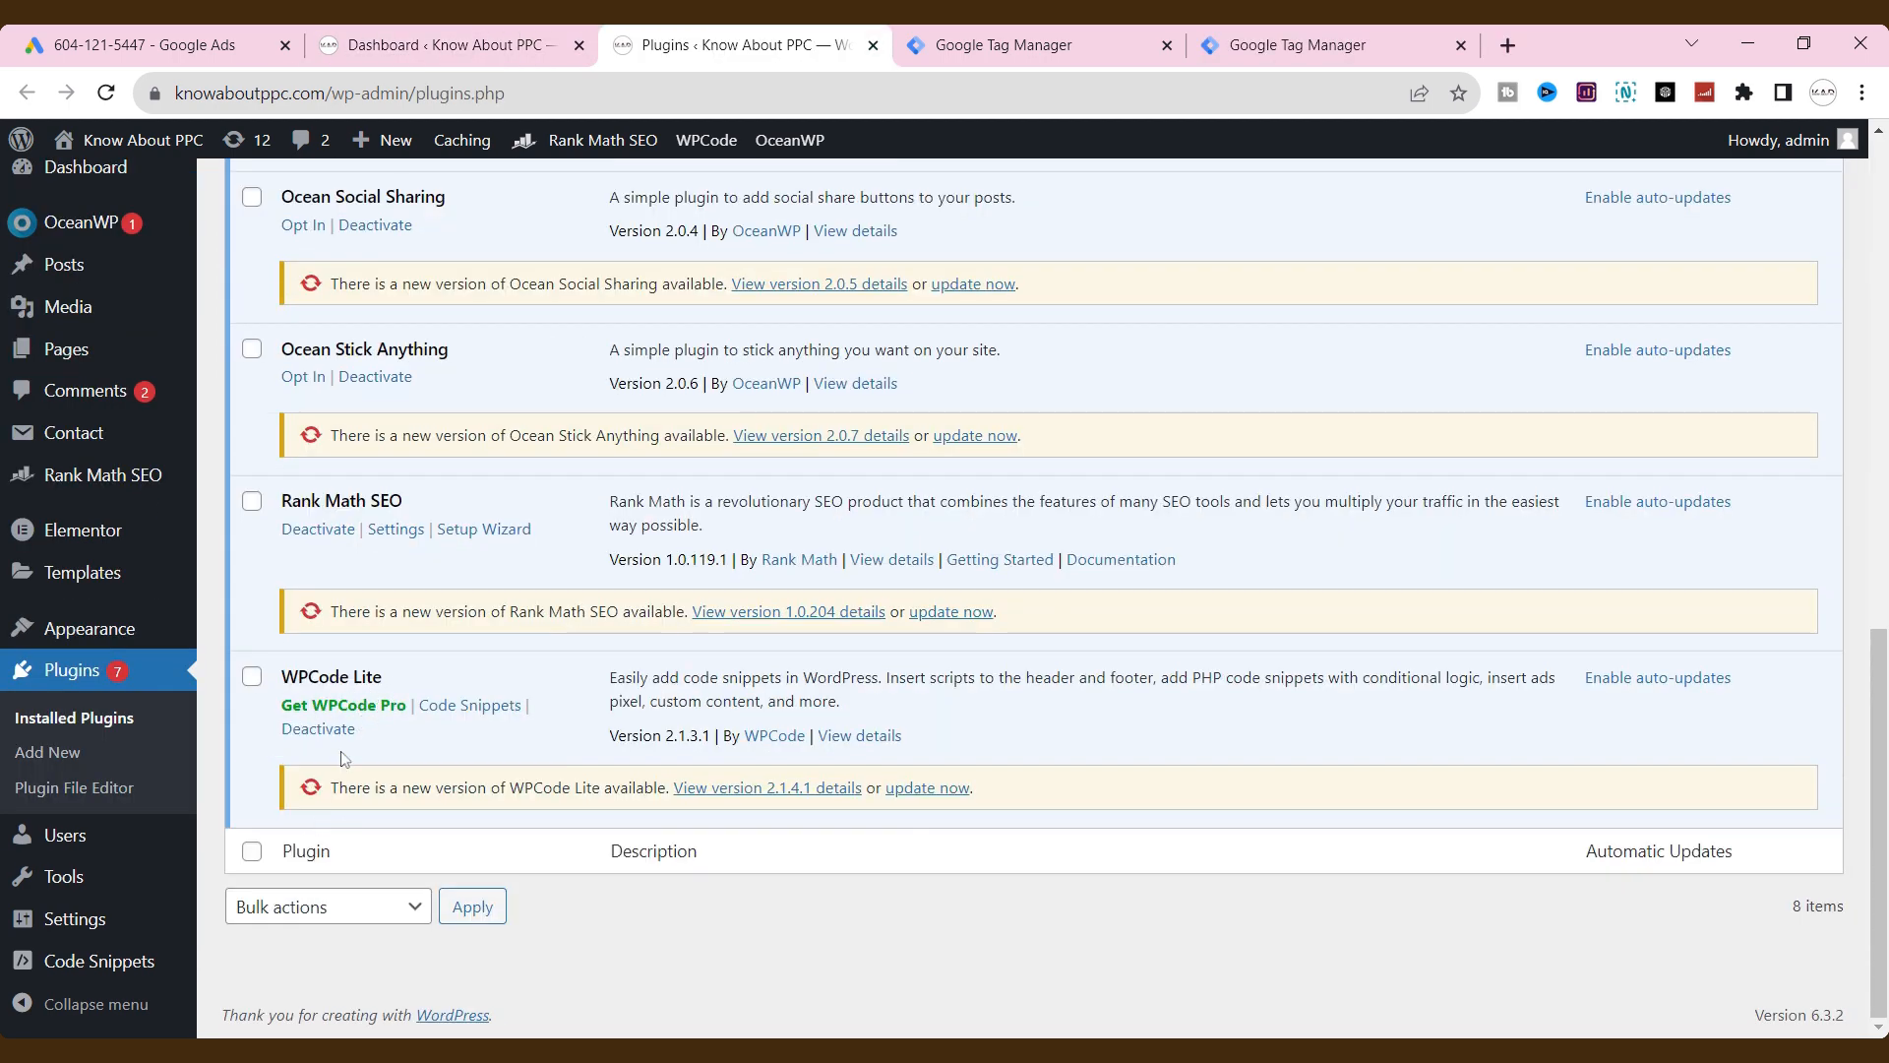
- Paste the Google tag snippet into the Header section of WPCode's Global Header and Footer and save the changes
{"action": "mouse_move", "coordinate": [129, 970]}
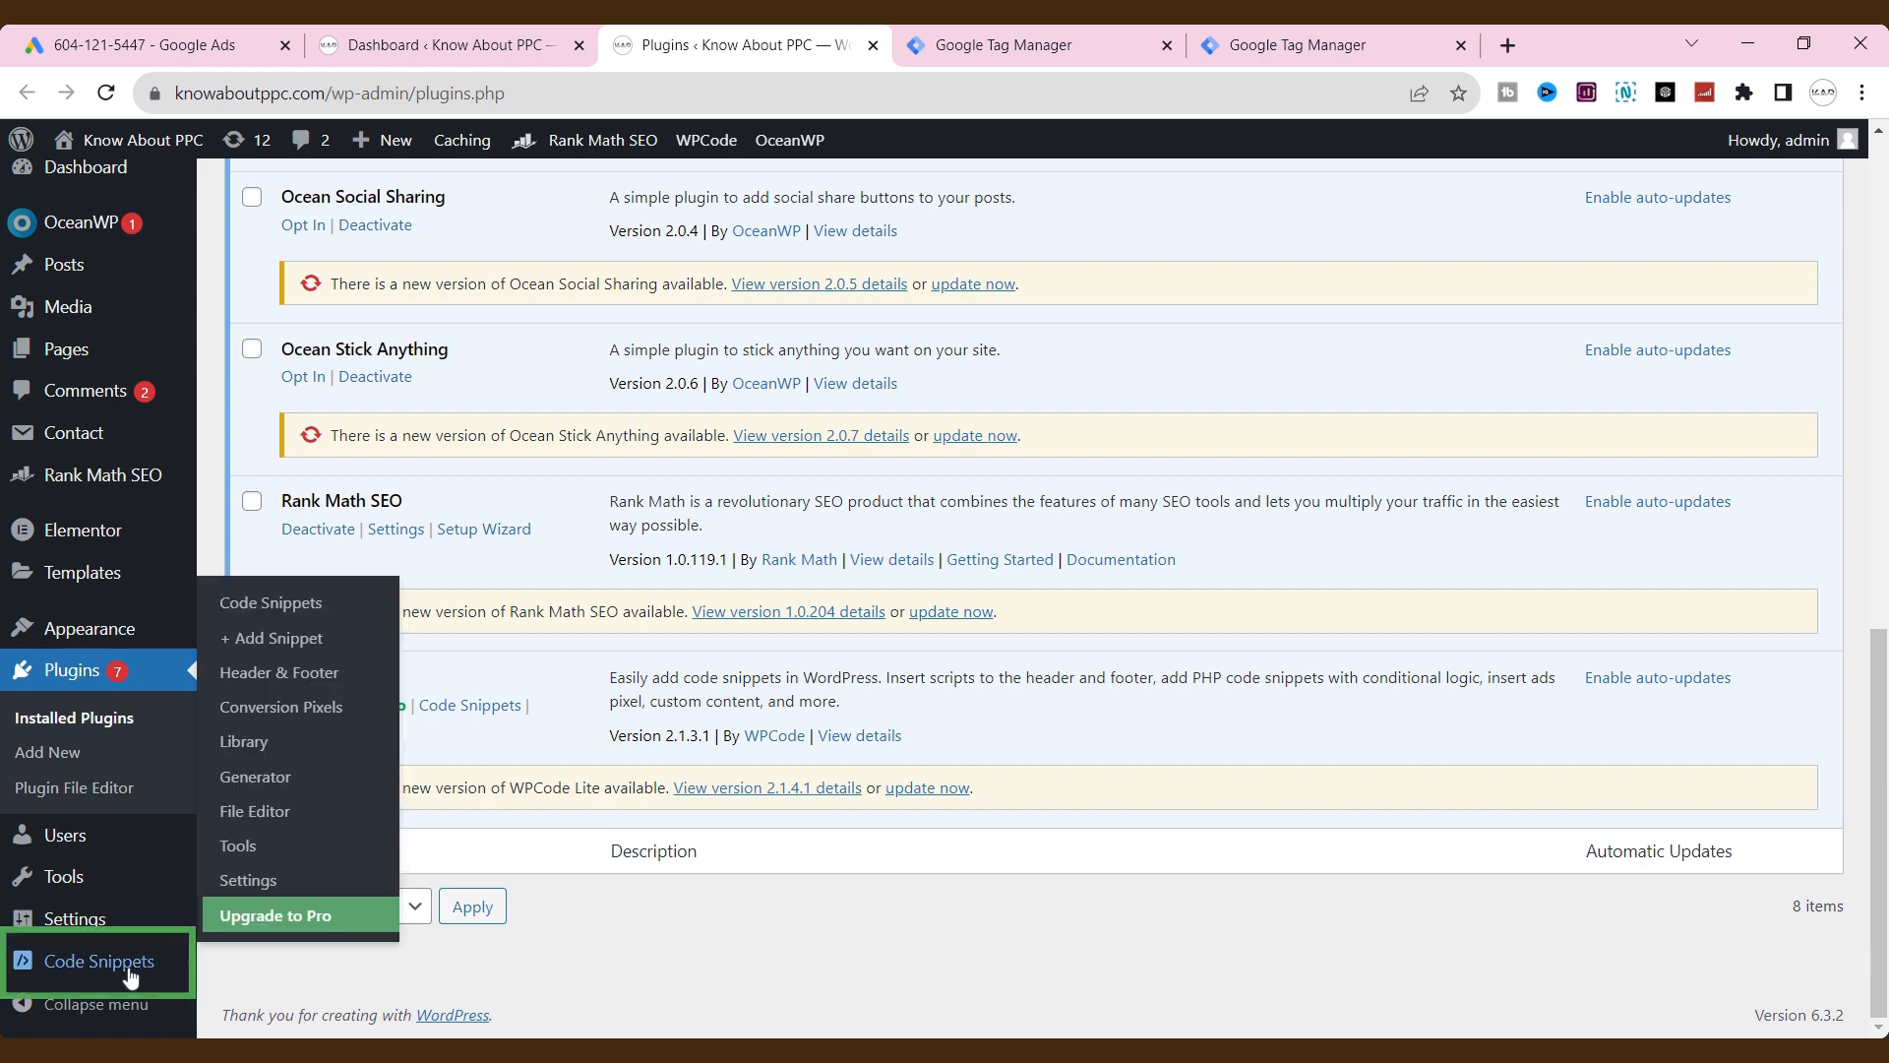
{"action": "left_click", "coordinate": [304, 683]}
{"action": "key", "text": "ctrl+v"}
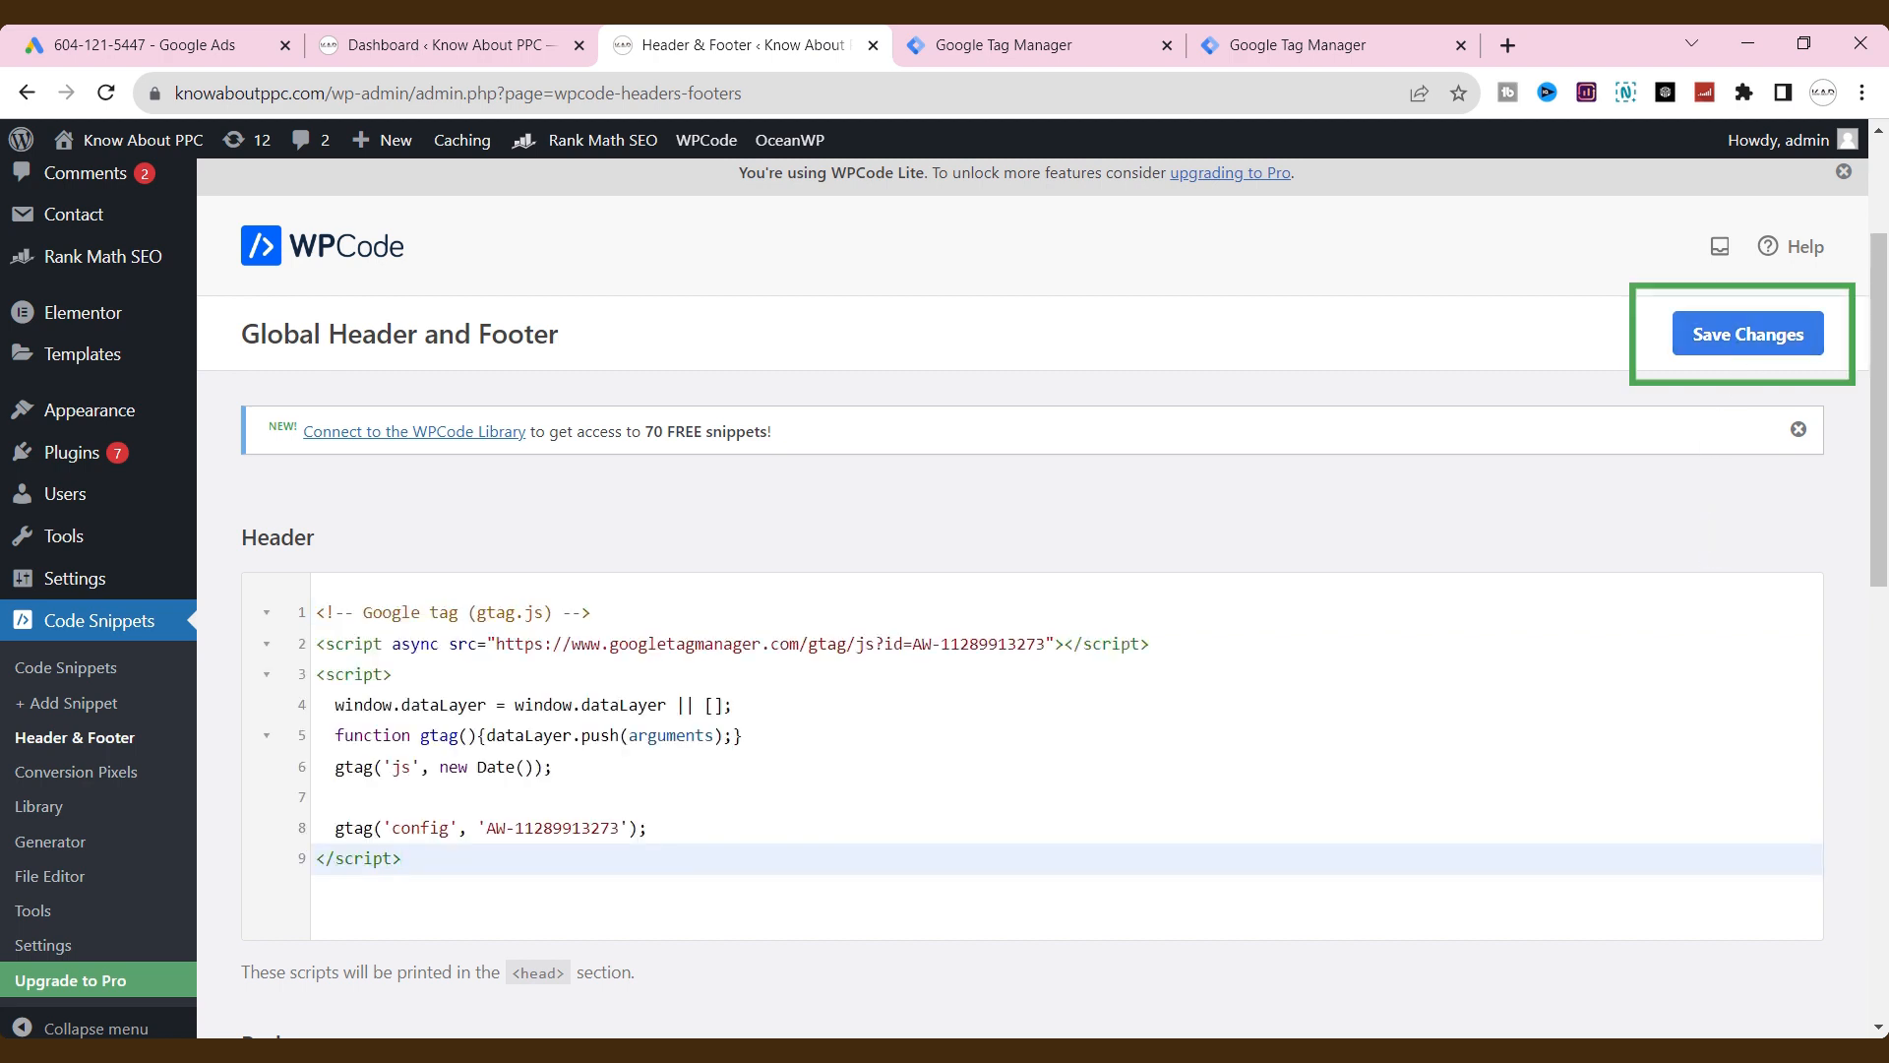
{"action": "left_click", "coordinate": [1748, 335]}
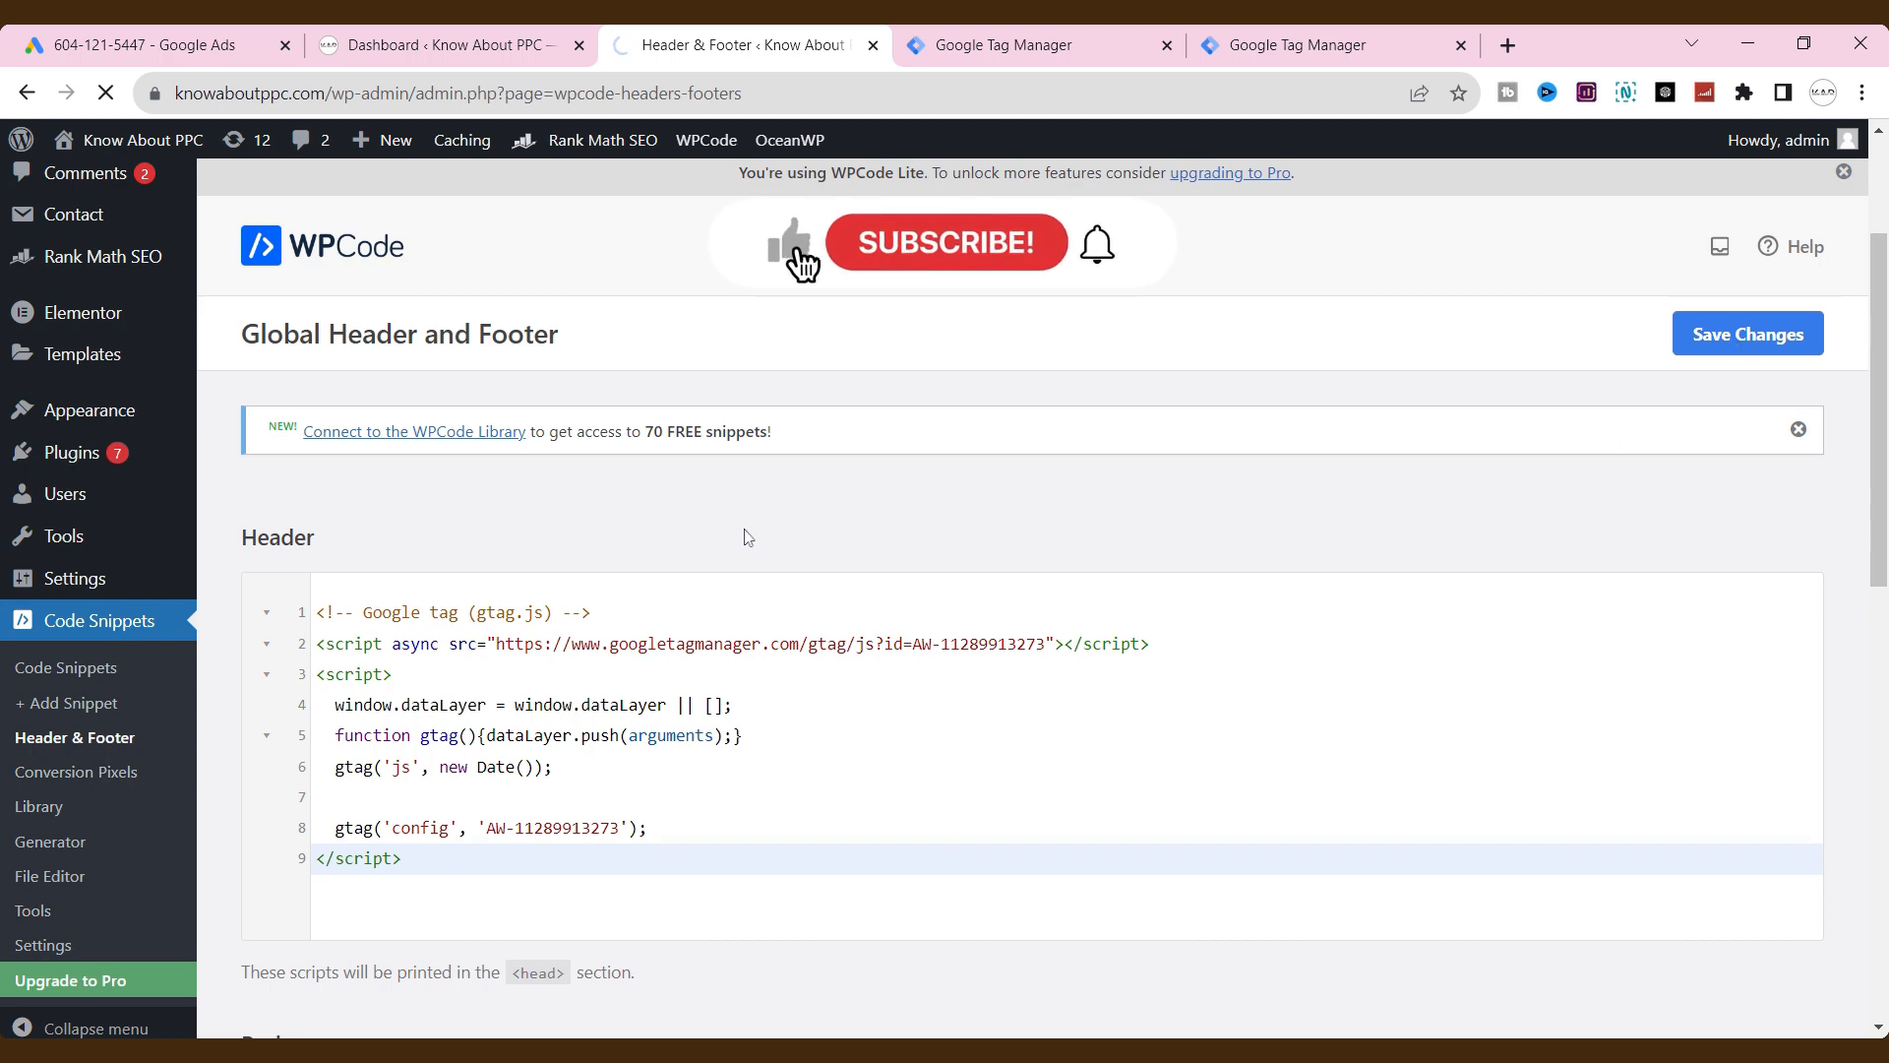
{"action": "scroll", "coordinate": [696, 683], "scroll_direction": "down", "scroll_amount": 2}
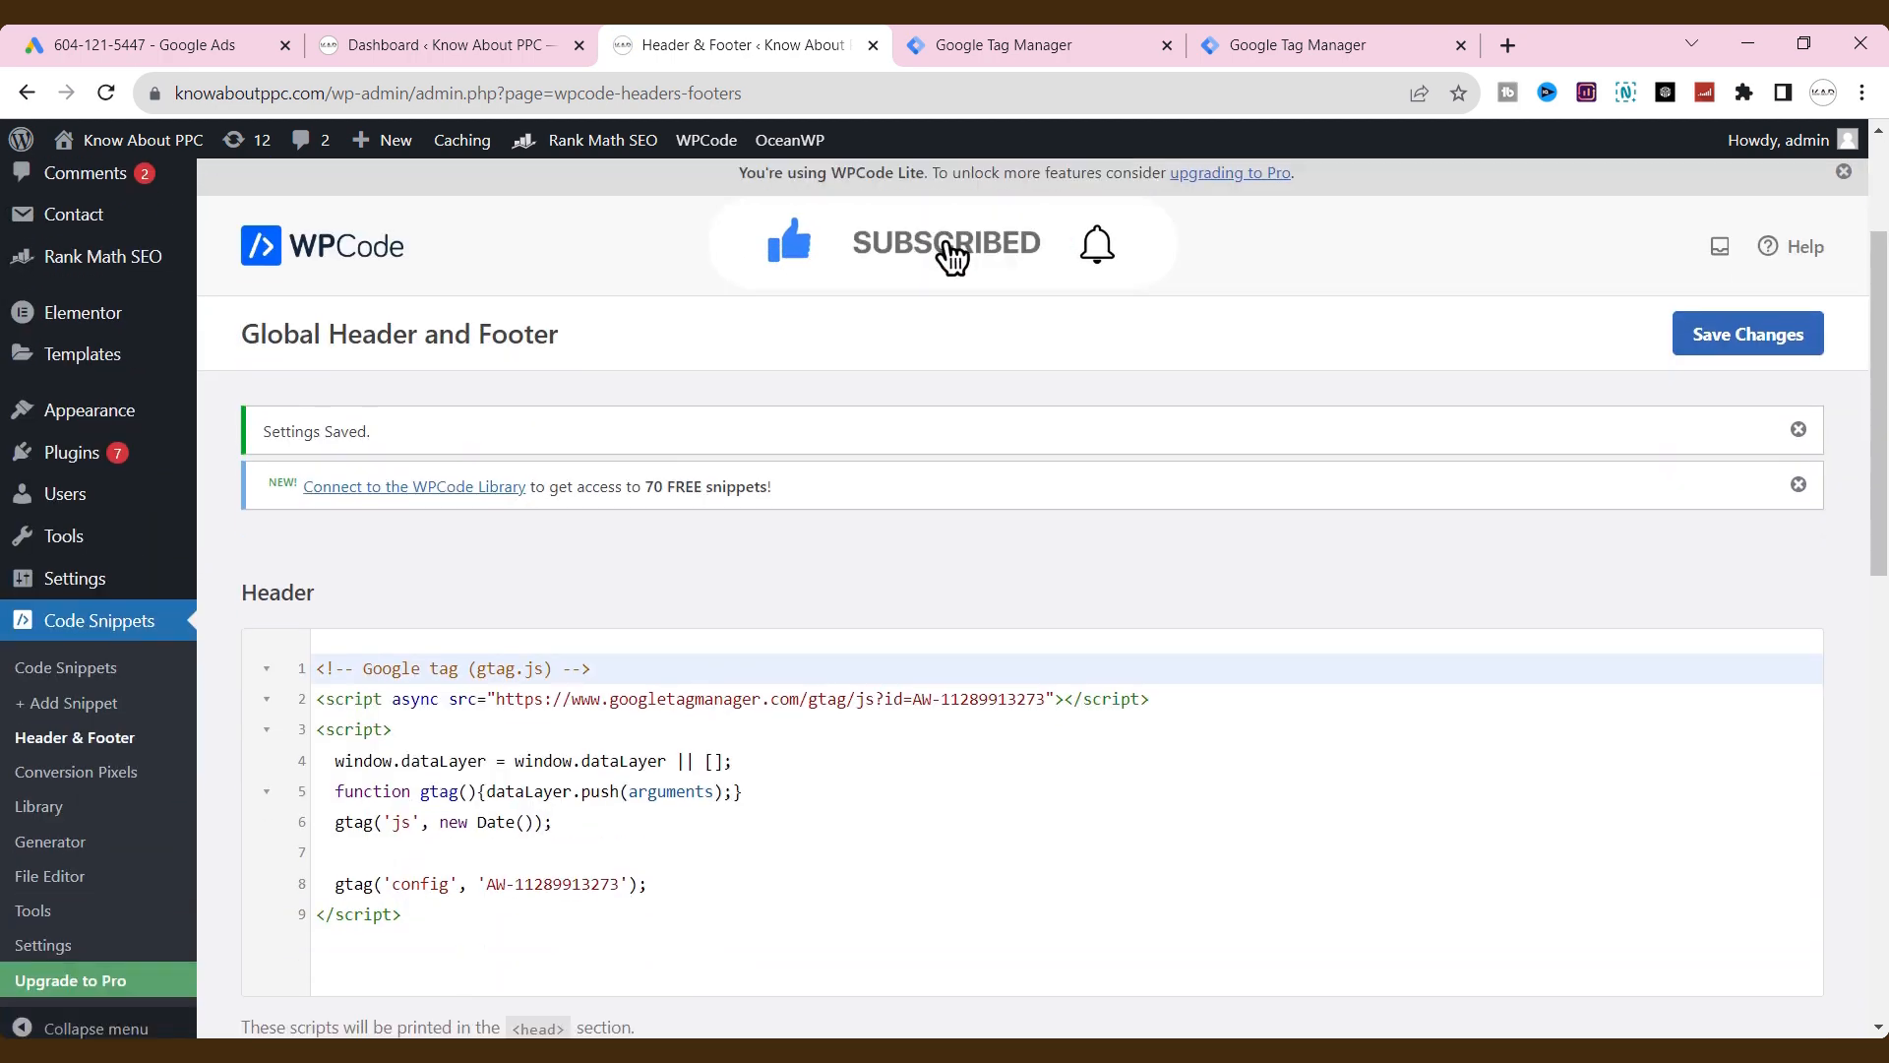
{"action": "scroll", "coordinate": [696, 683], "scroll_direction": "down", "scroll_amount": 1}
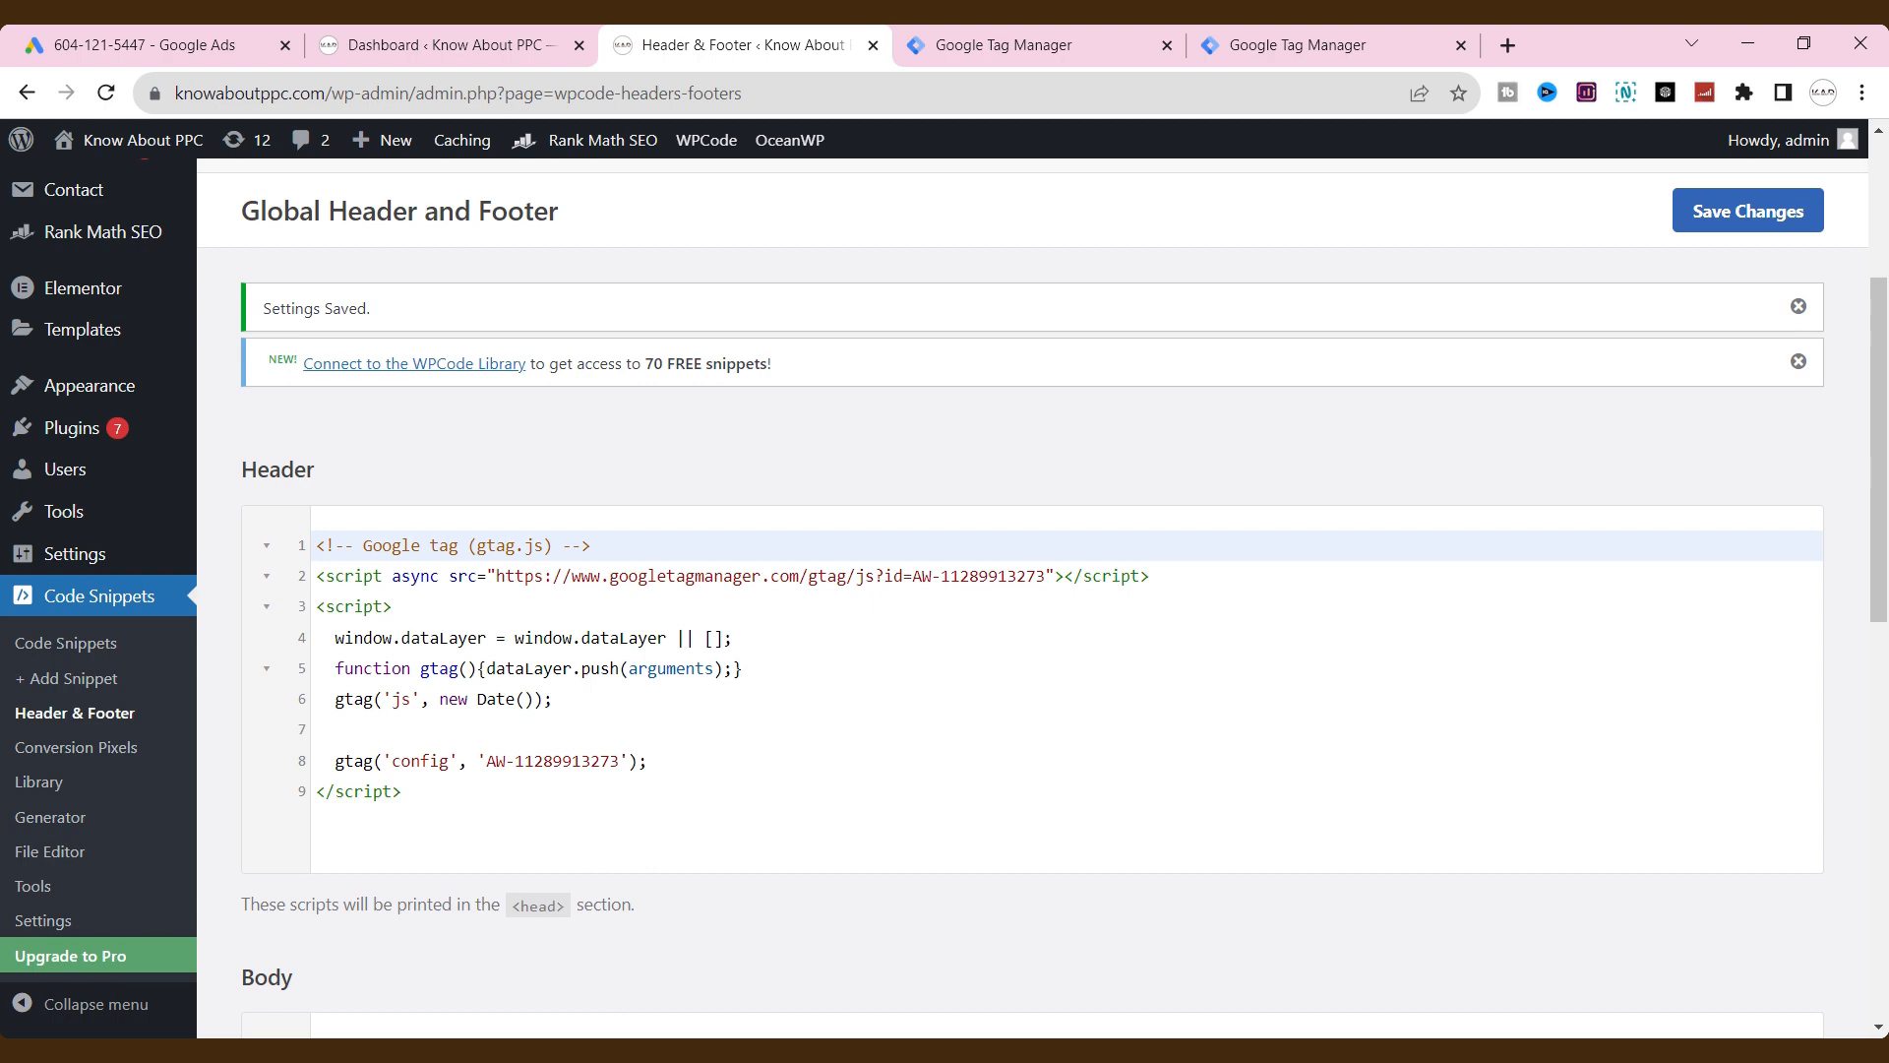
- Switch to Google Tag Manager and create a new tag named "Remarketing Google Ads"
{"action": "left_click", "coordinate": [1004, 45]}
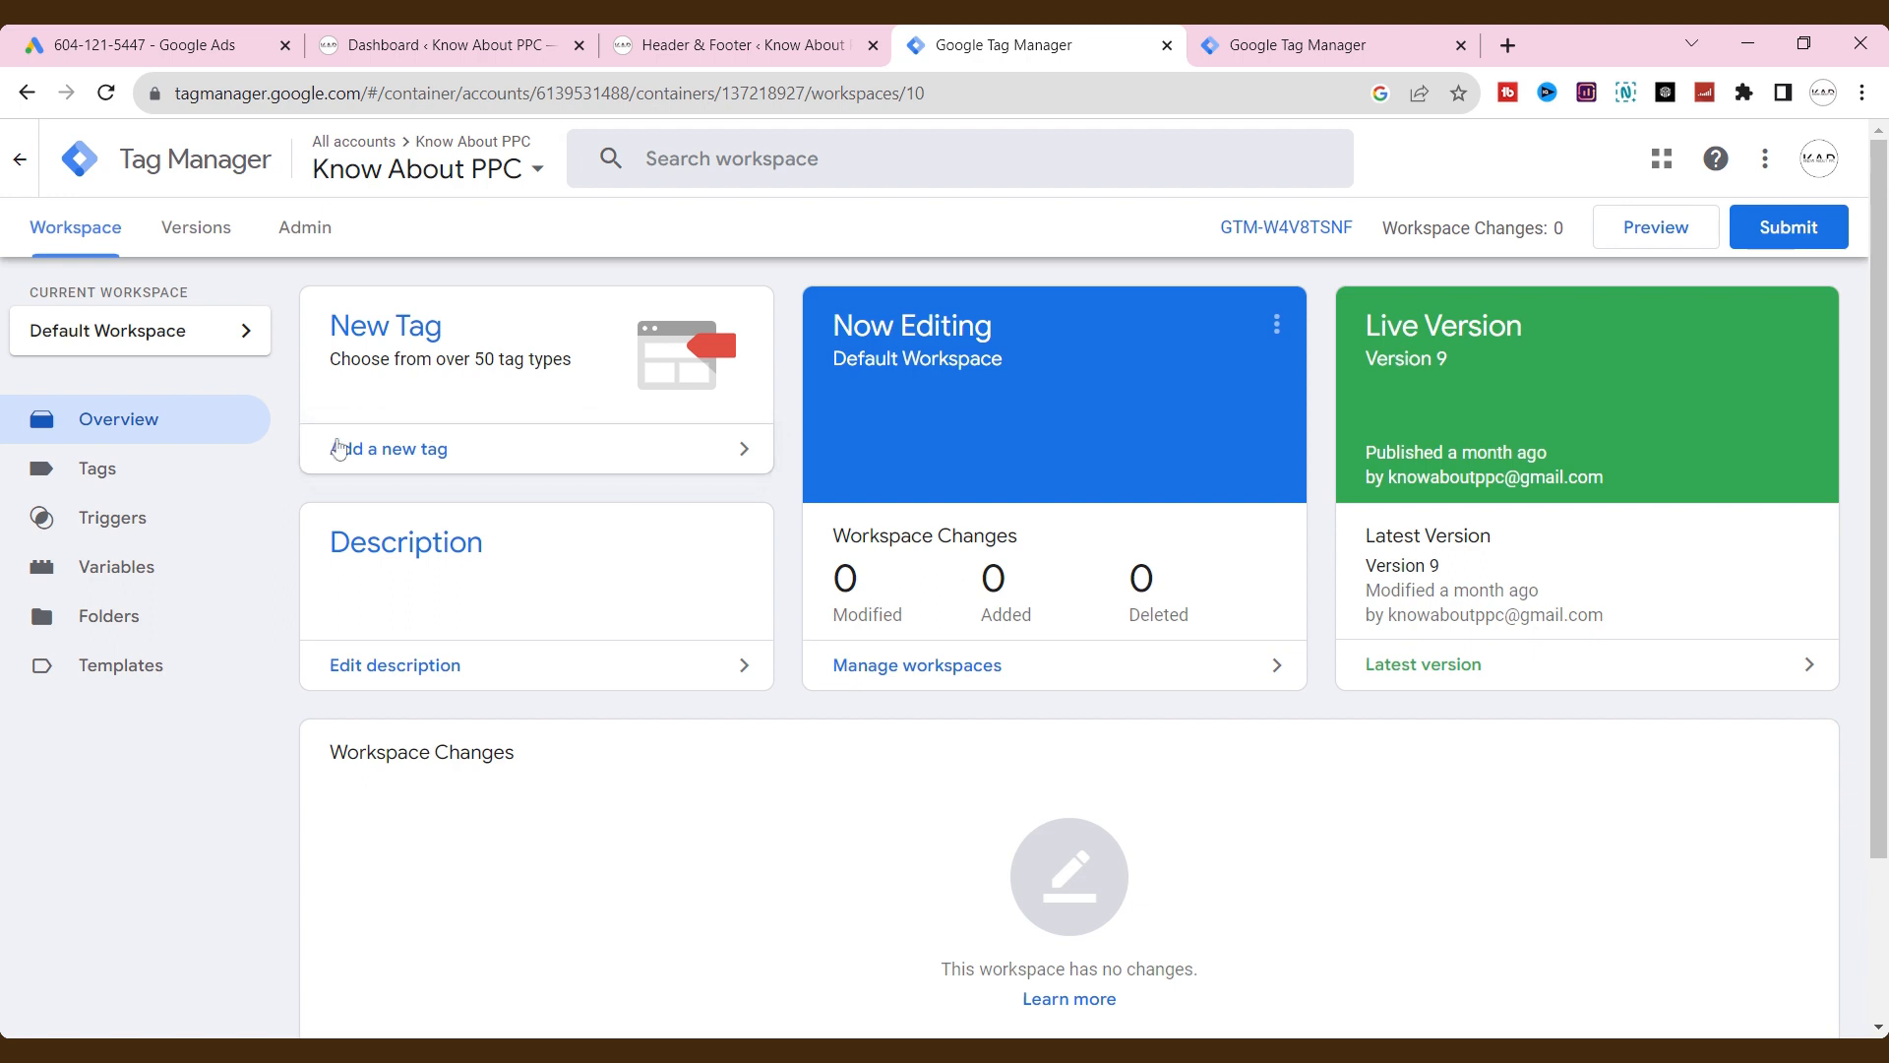
{"action": "left_click", "coordinate": [229, 469]}
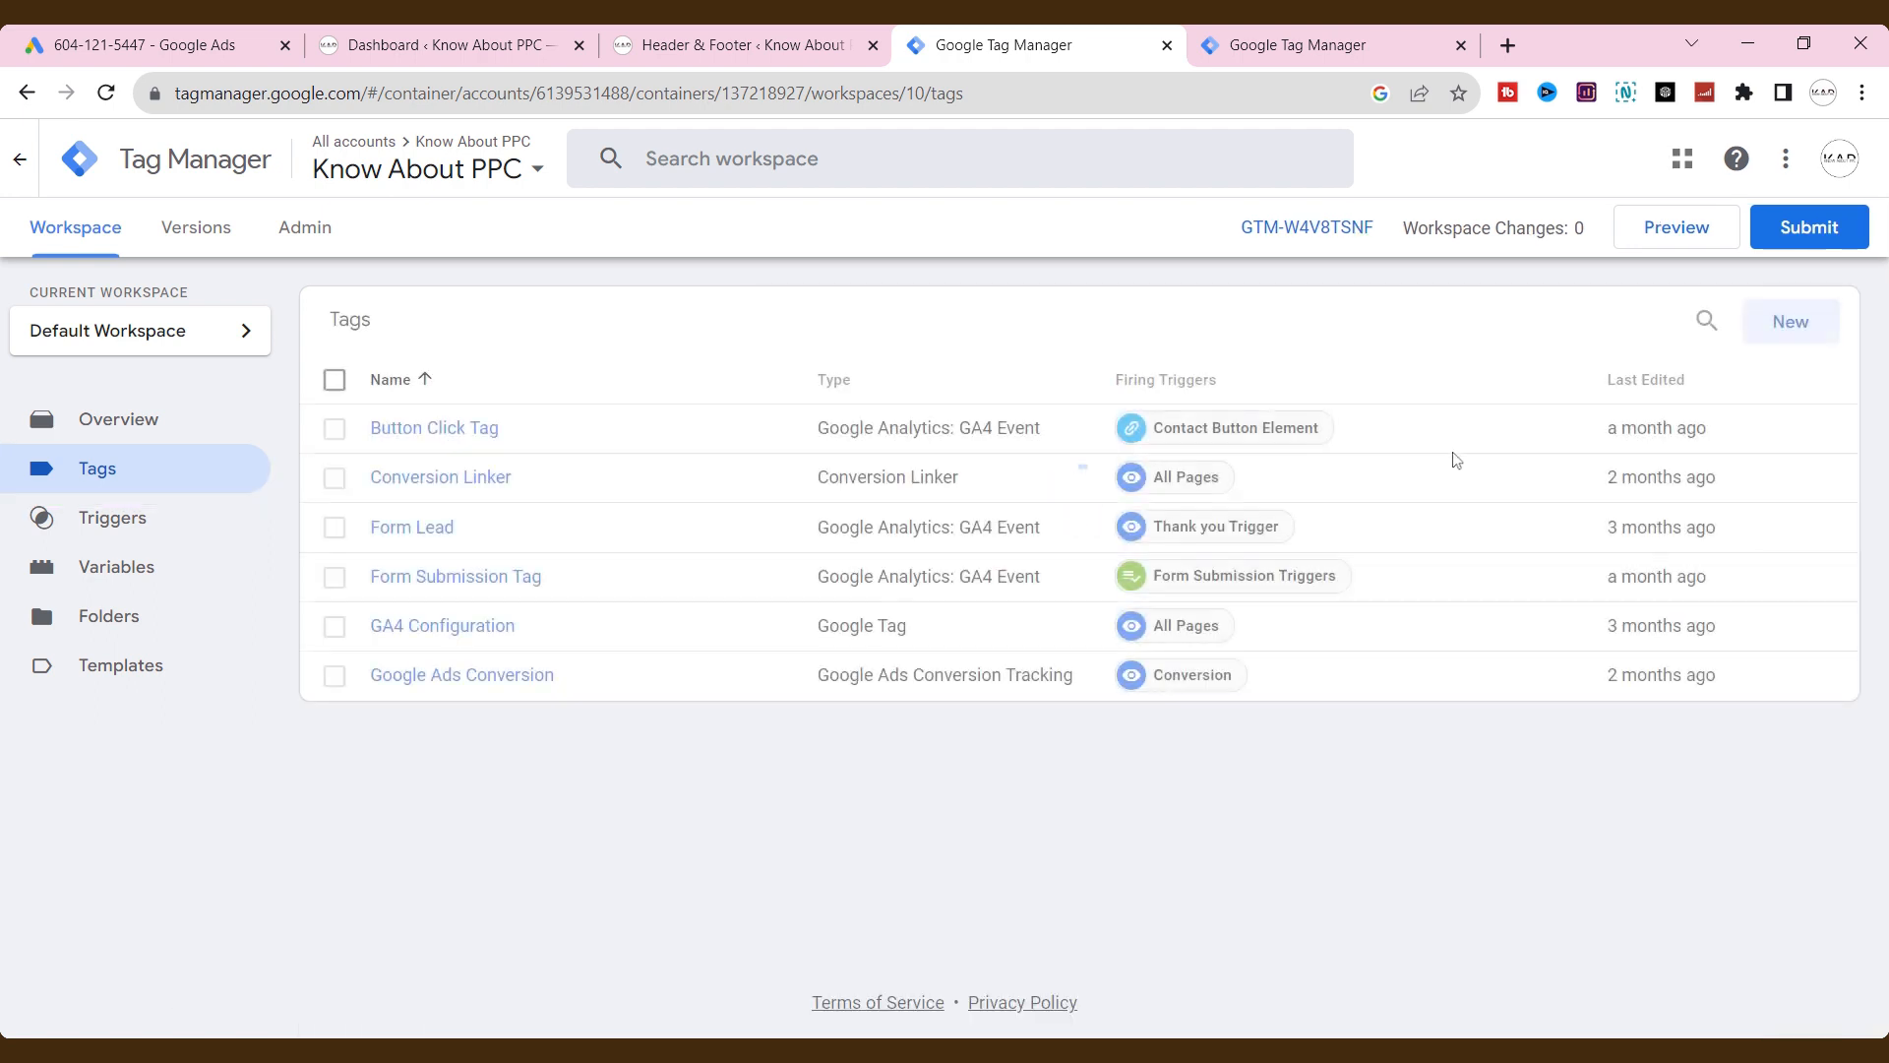
{"action": "left_click", "coordinate": [1795, 343]}
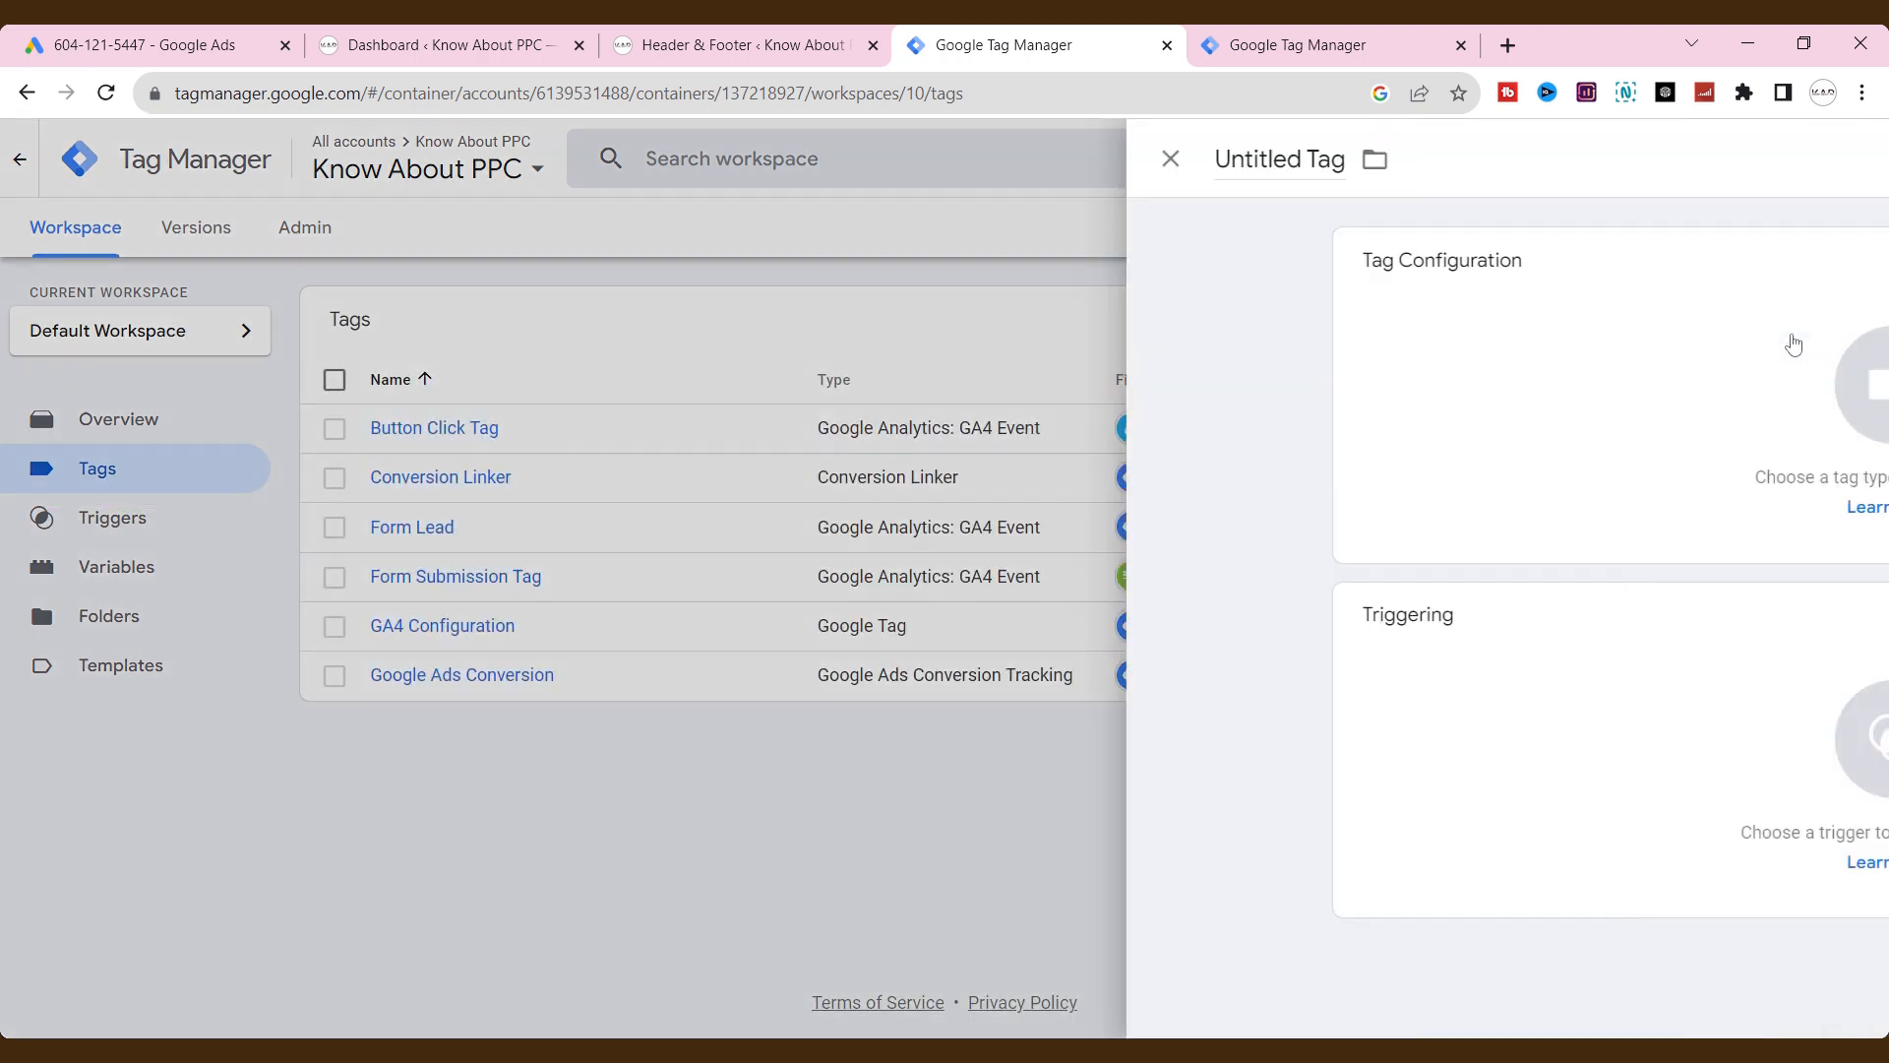
{"action": "left_click", "coordinate": [513, 159]}
{"action": "type", "text": "Remarketing G"}
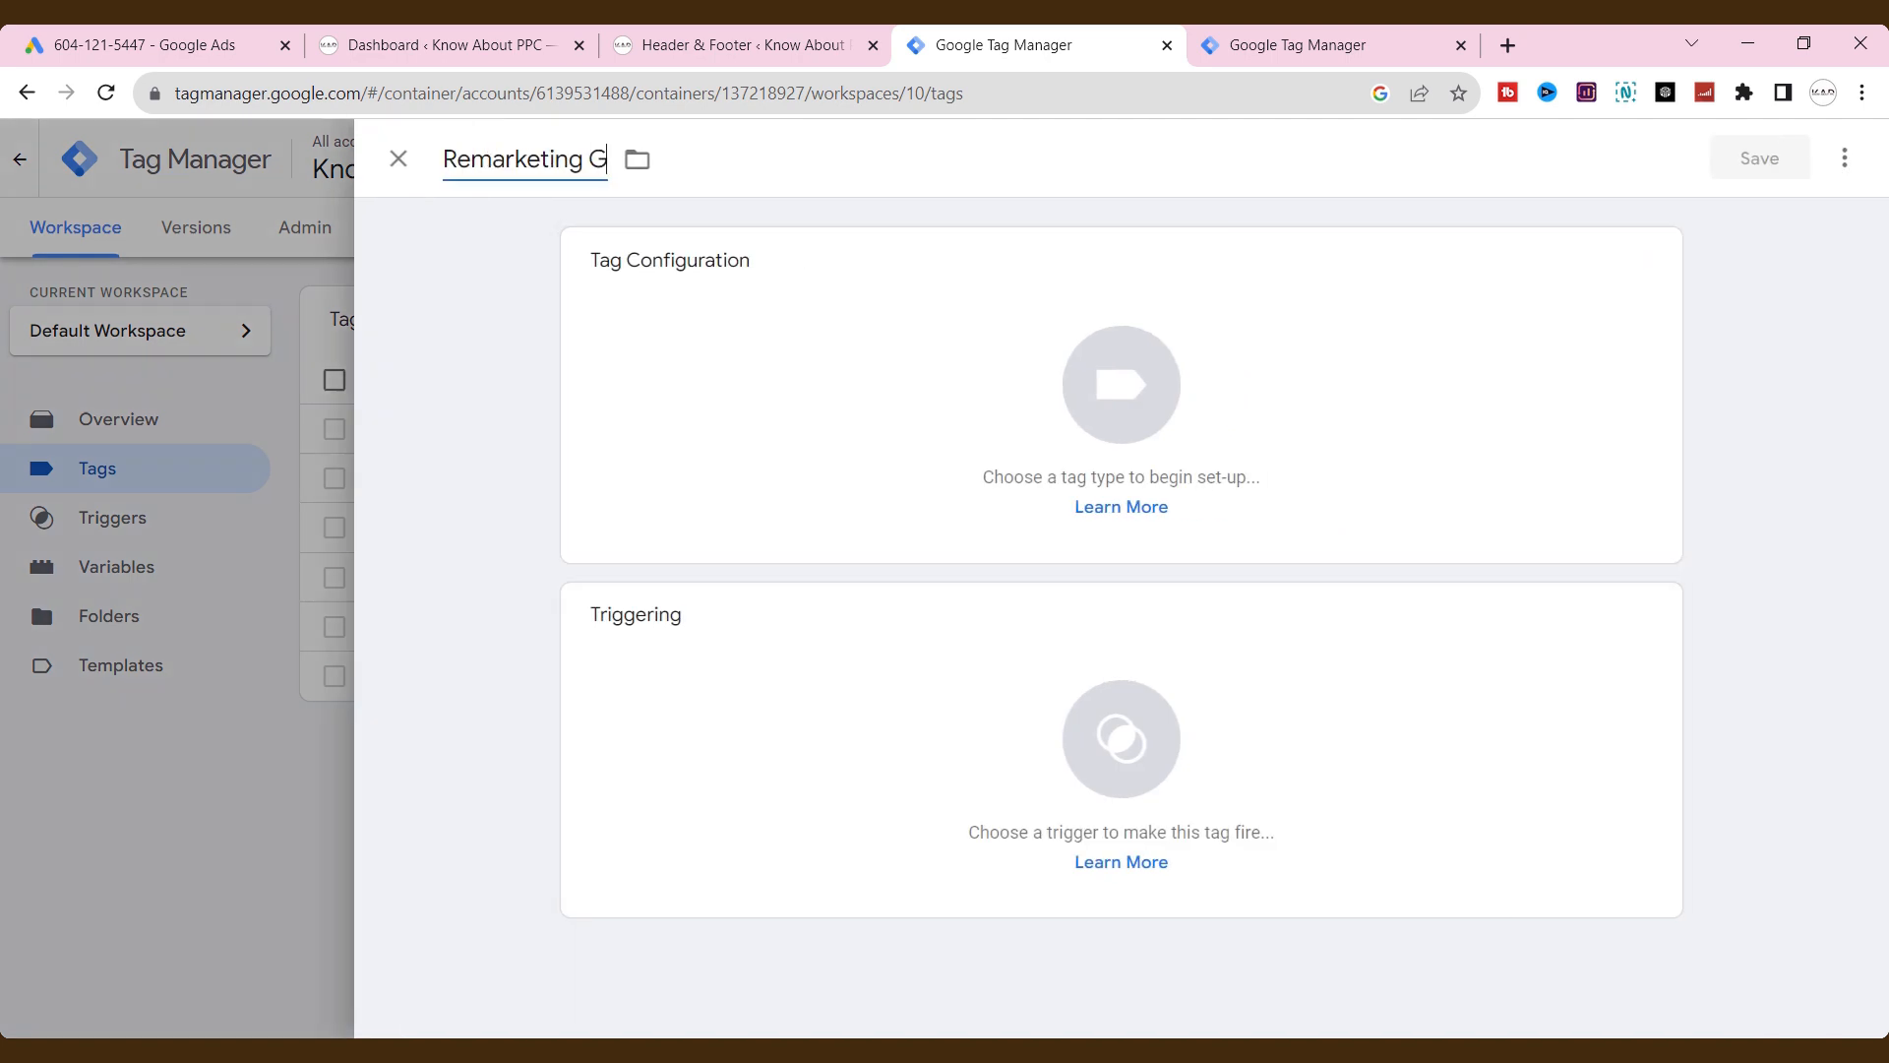
{"action": "type", "text": "oogle Ads"}
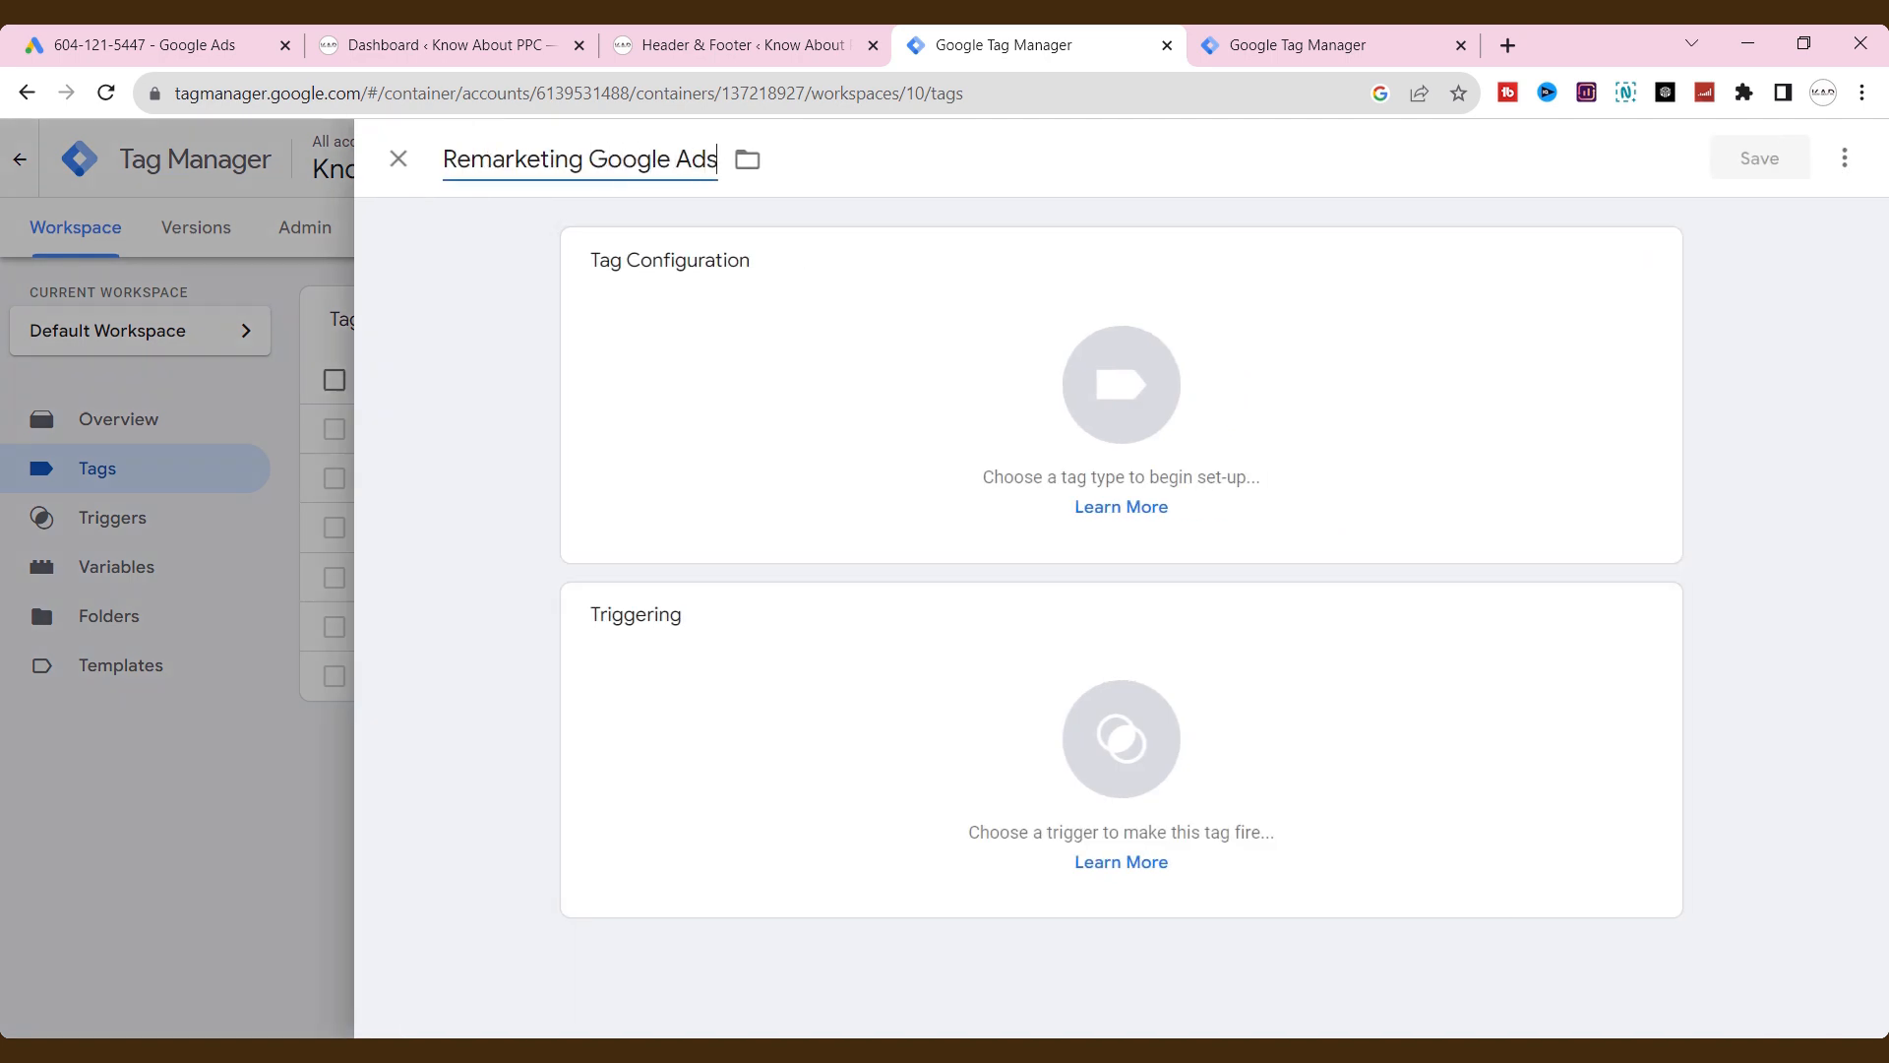
- Set the new tag's type to Google Ads Remarketing from the Google Ads tag types
{"action": "left_click", "coordinate": [1099, 443]}
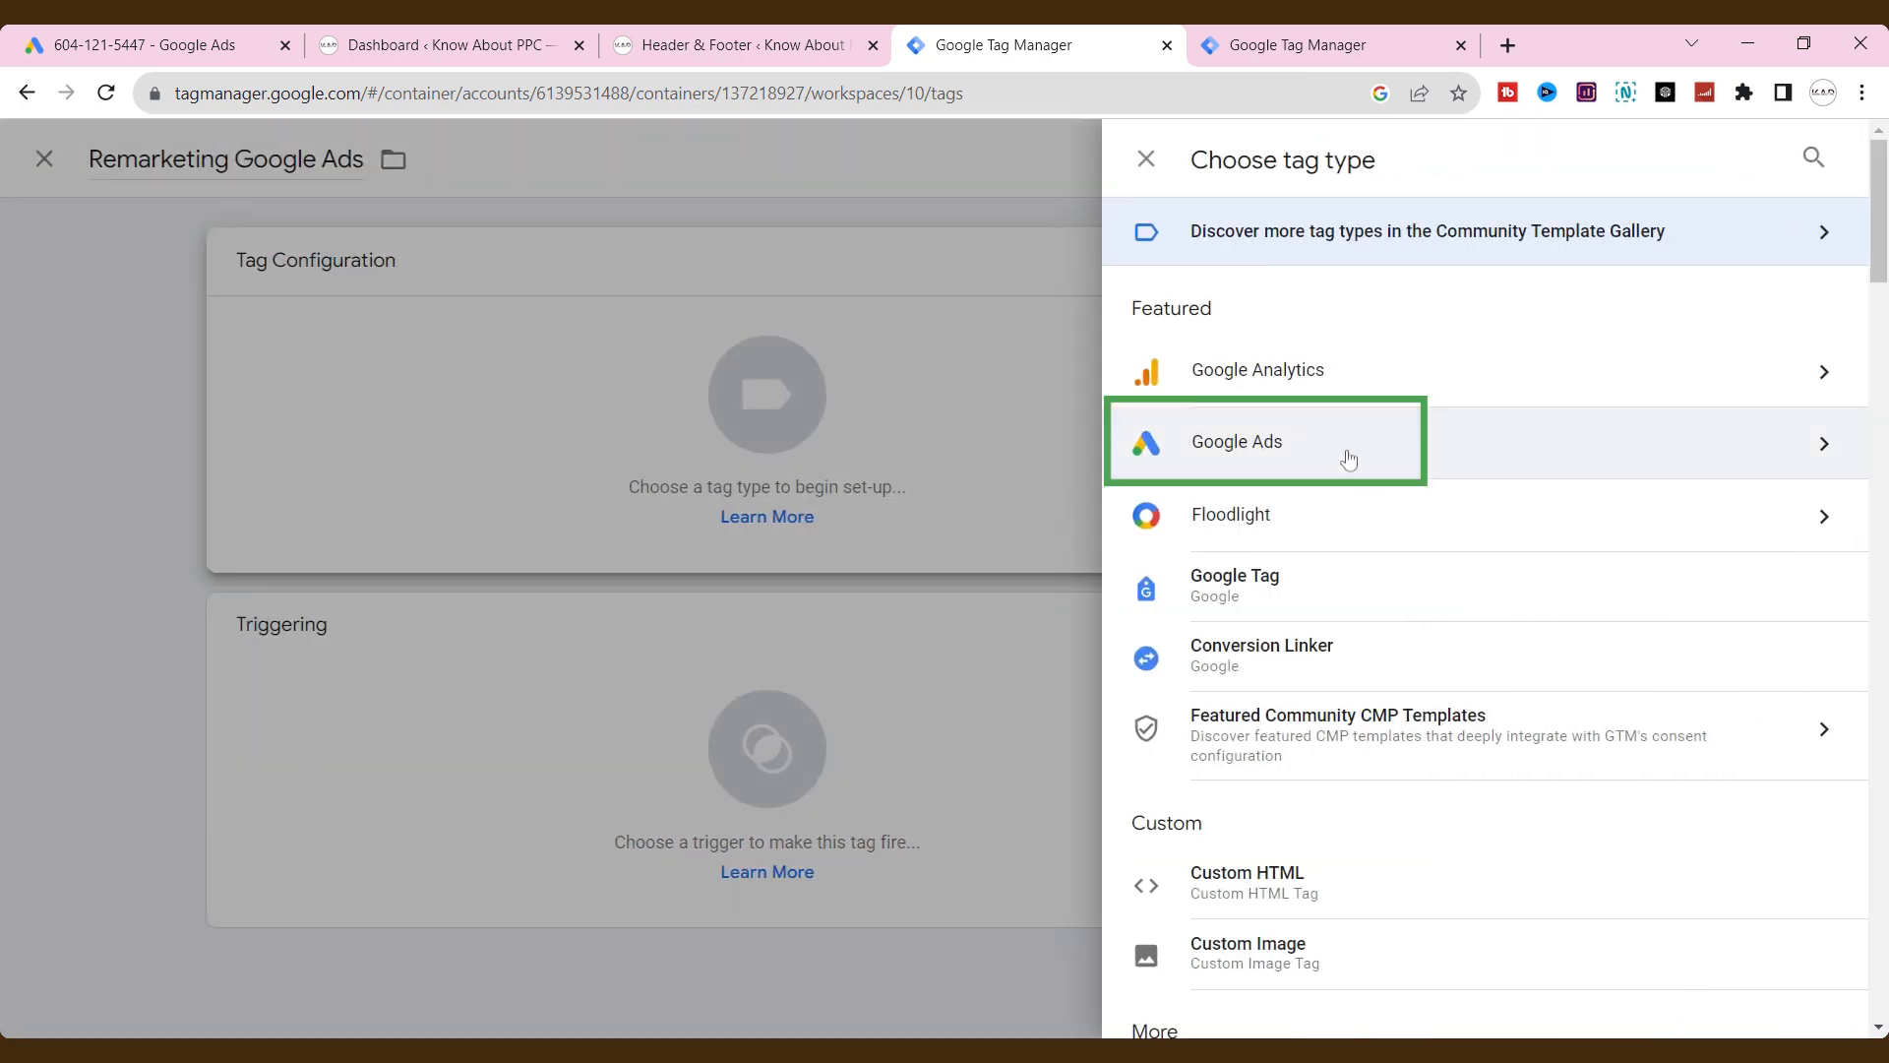
{"action": "left_click", "coordinate": [1348, 459]}
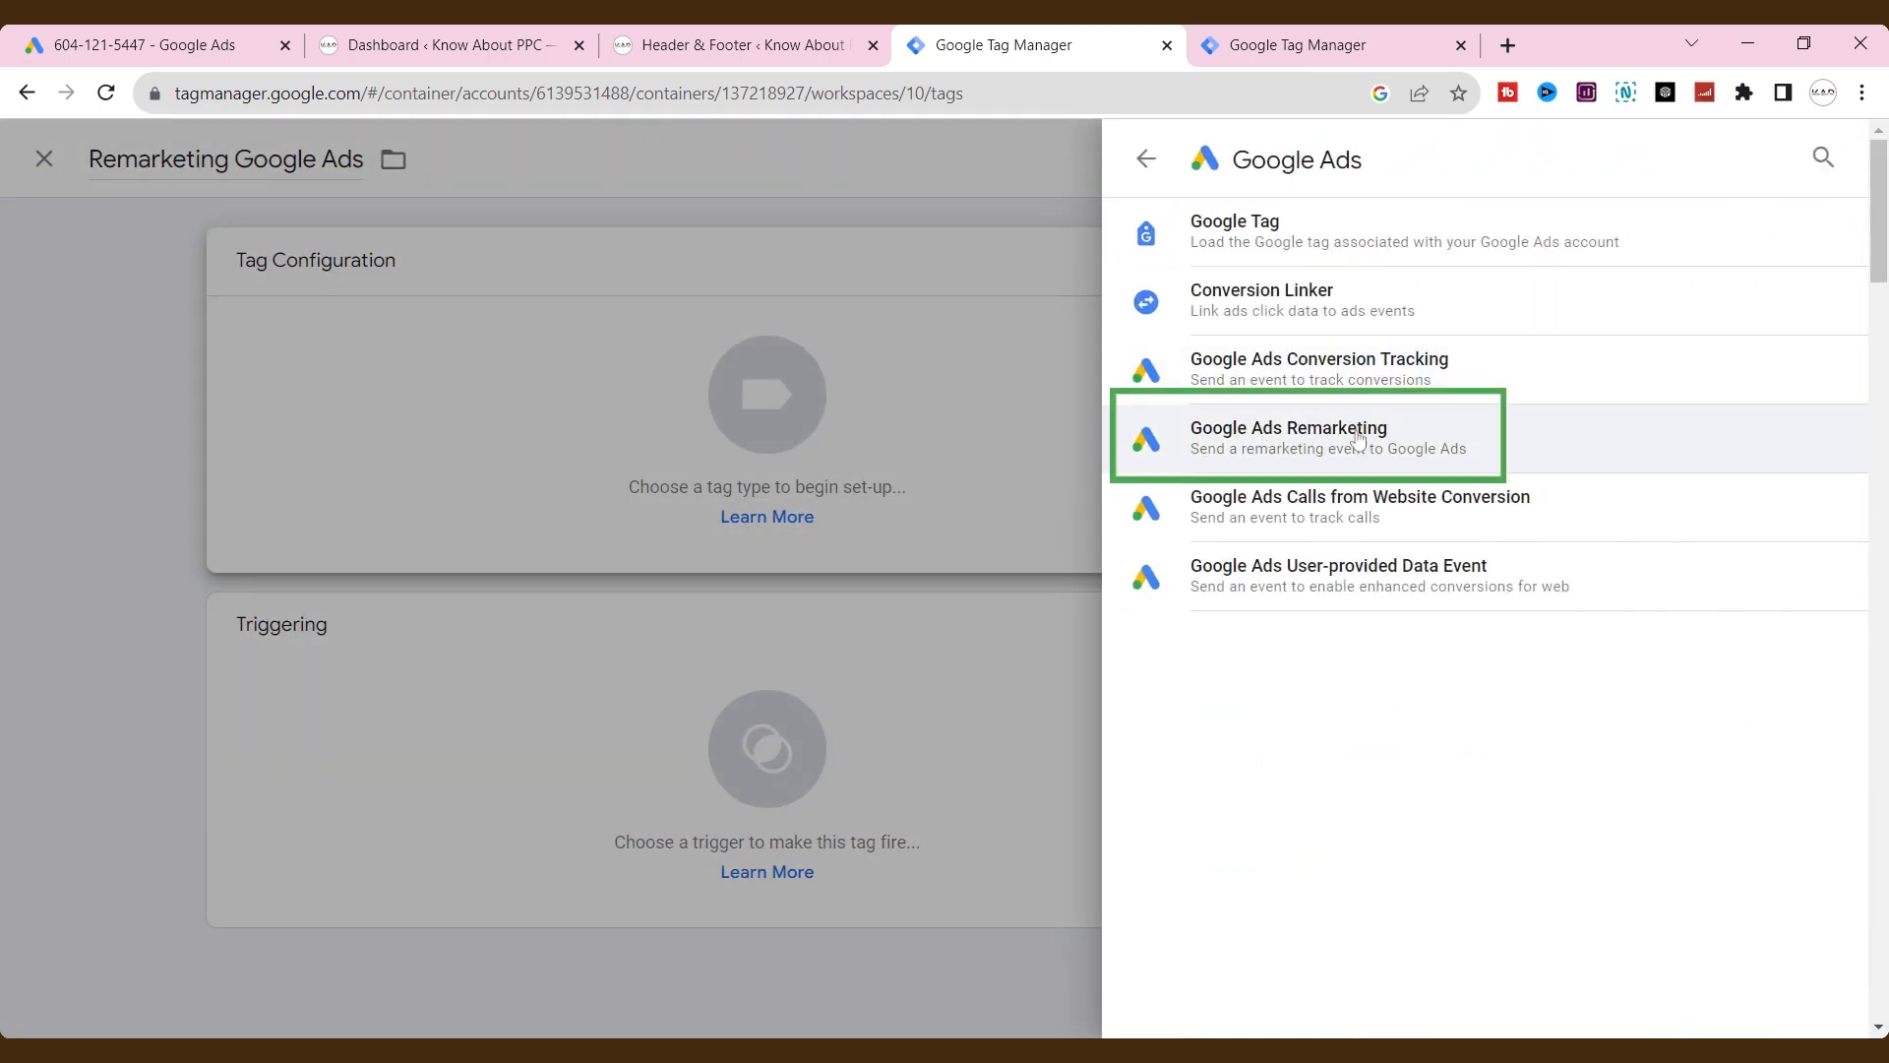
{"action": "left_click", "coordinate": [1358, 438]}
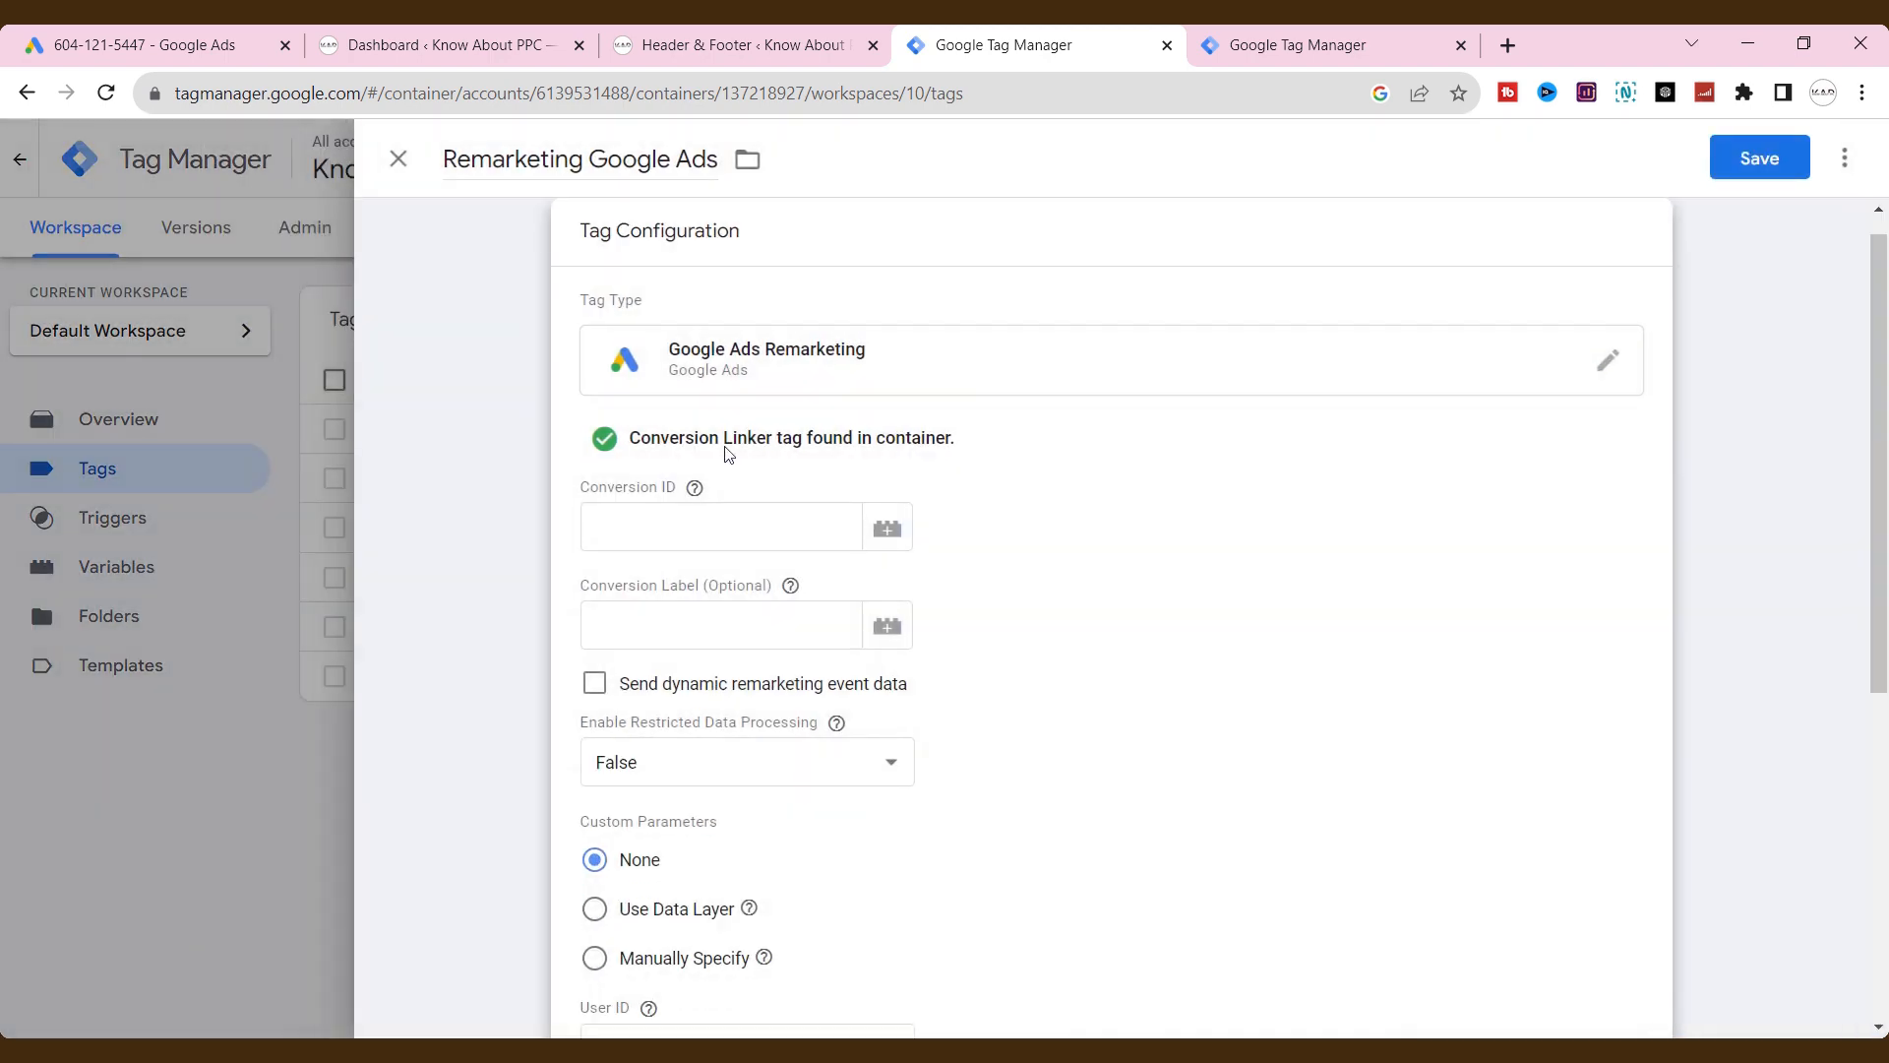
- Review the existing Conversion Linker tag's configuration and firing trigger in the other Tag Manager window, then return to the remarketing tag
{"action": "left_click_drag", "start_coordinate": [630, 444], "coordinate": [974, 448]}
{"action": "left_click", "coordinate": [1299, 44]}
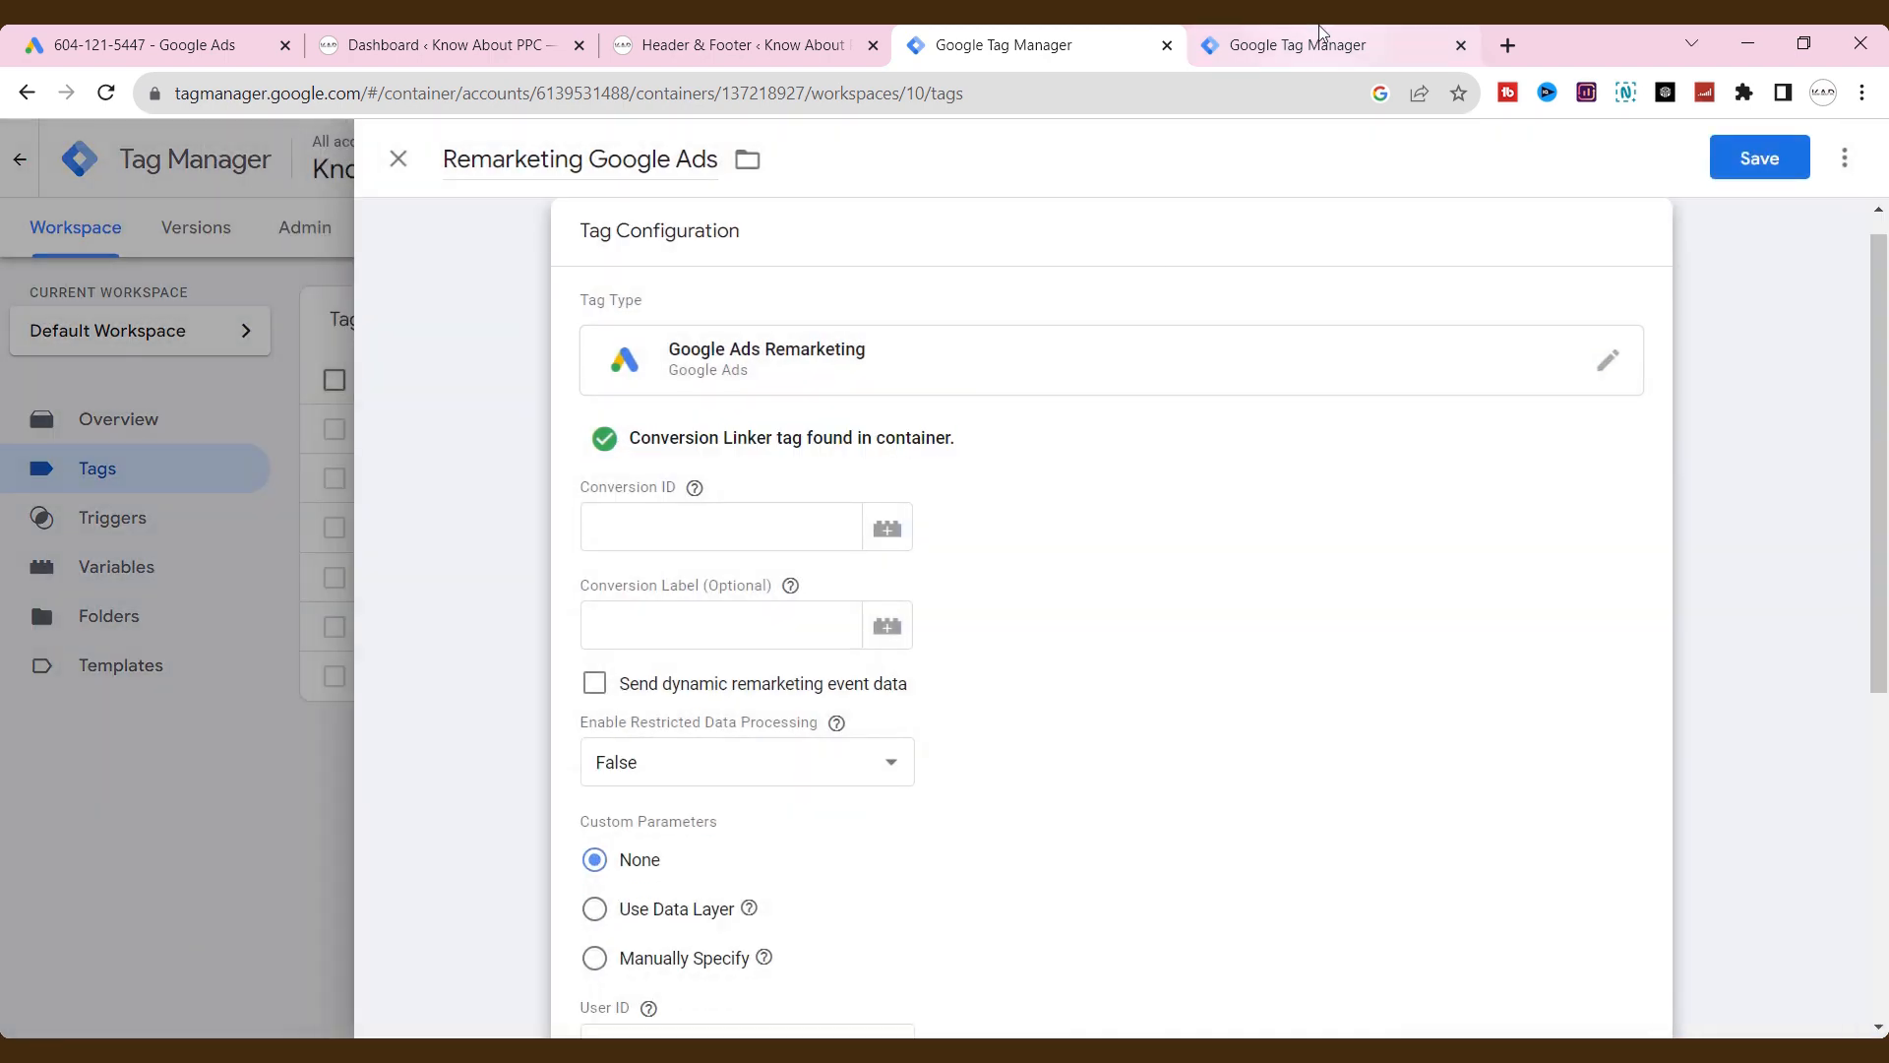
{"action": "left_click", "coordinate": [125, 482]}
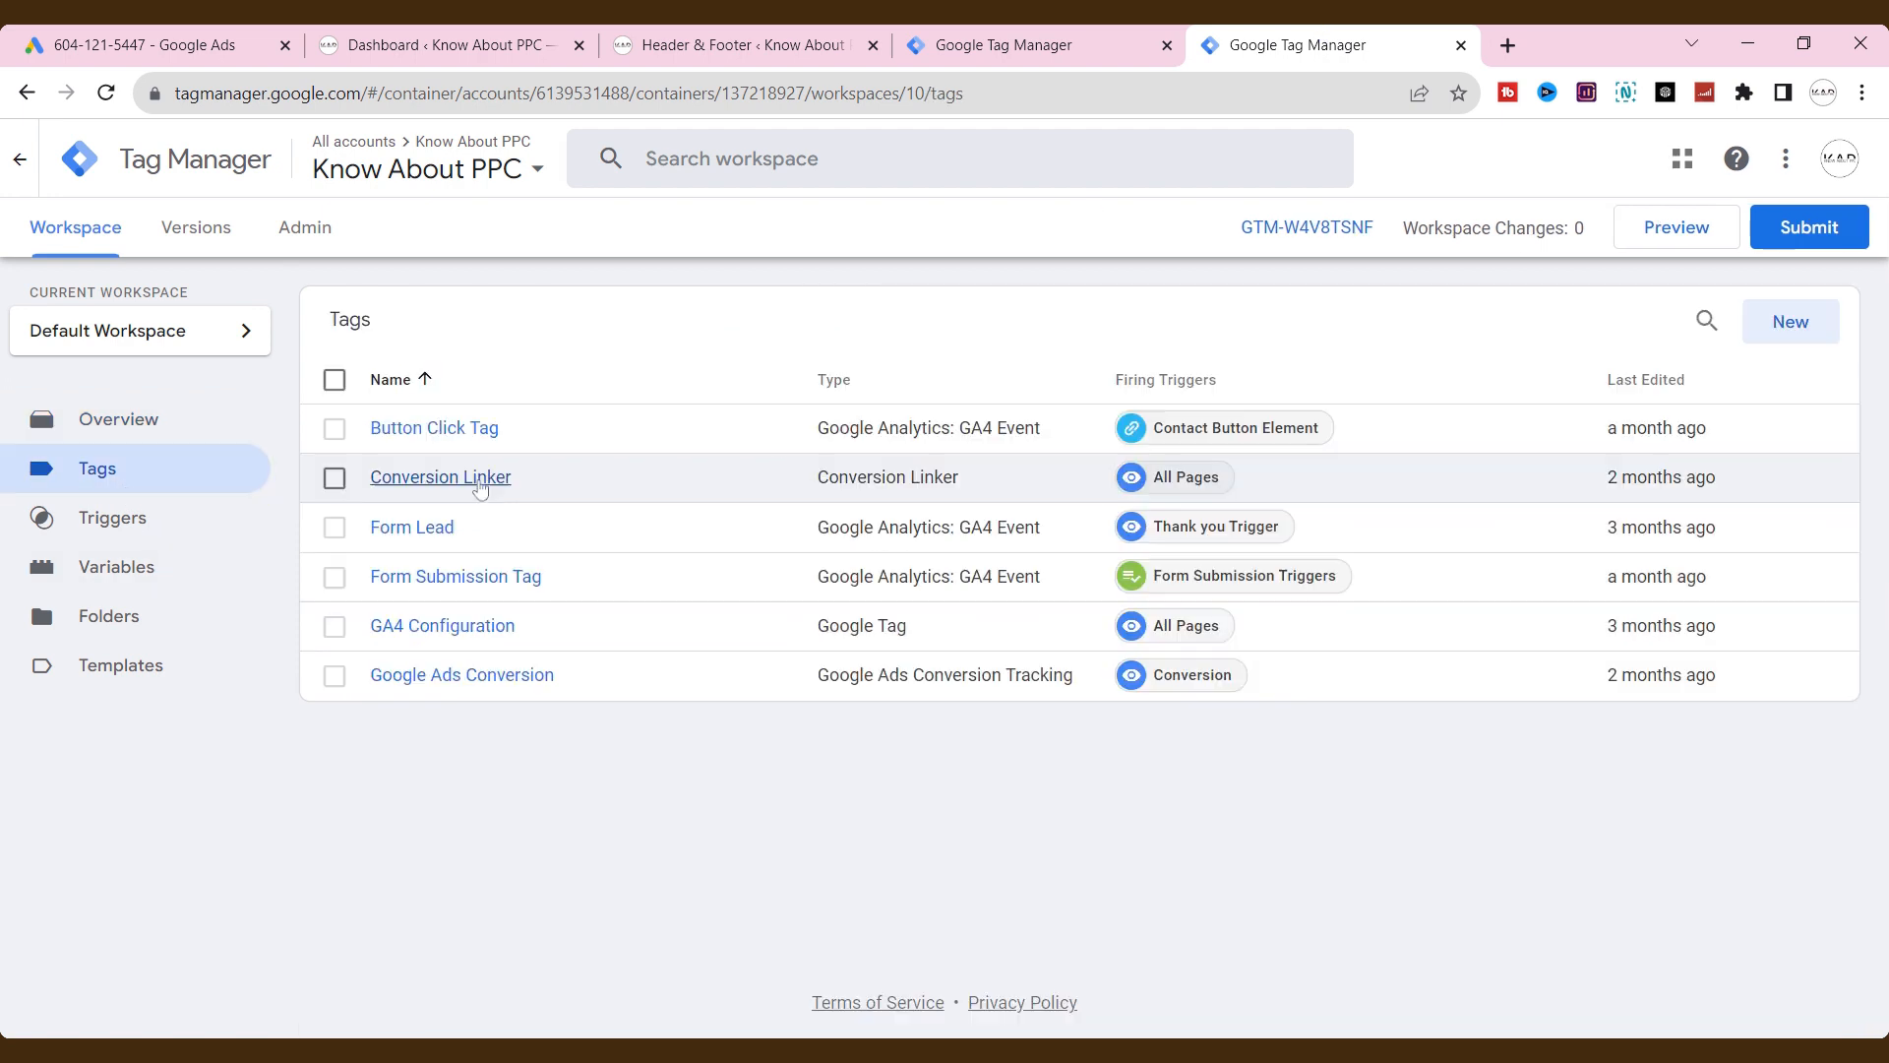
{"action": "left_click", "coordinate": [383, 473]}
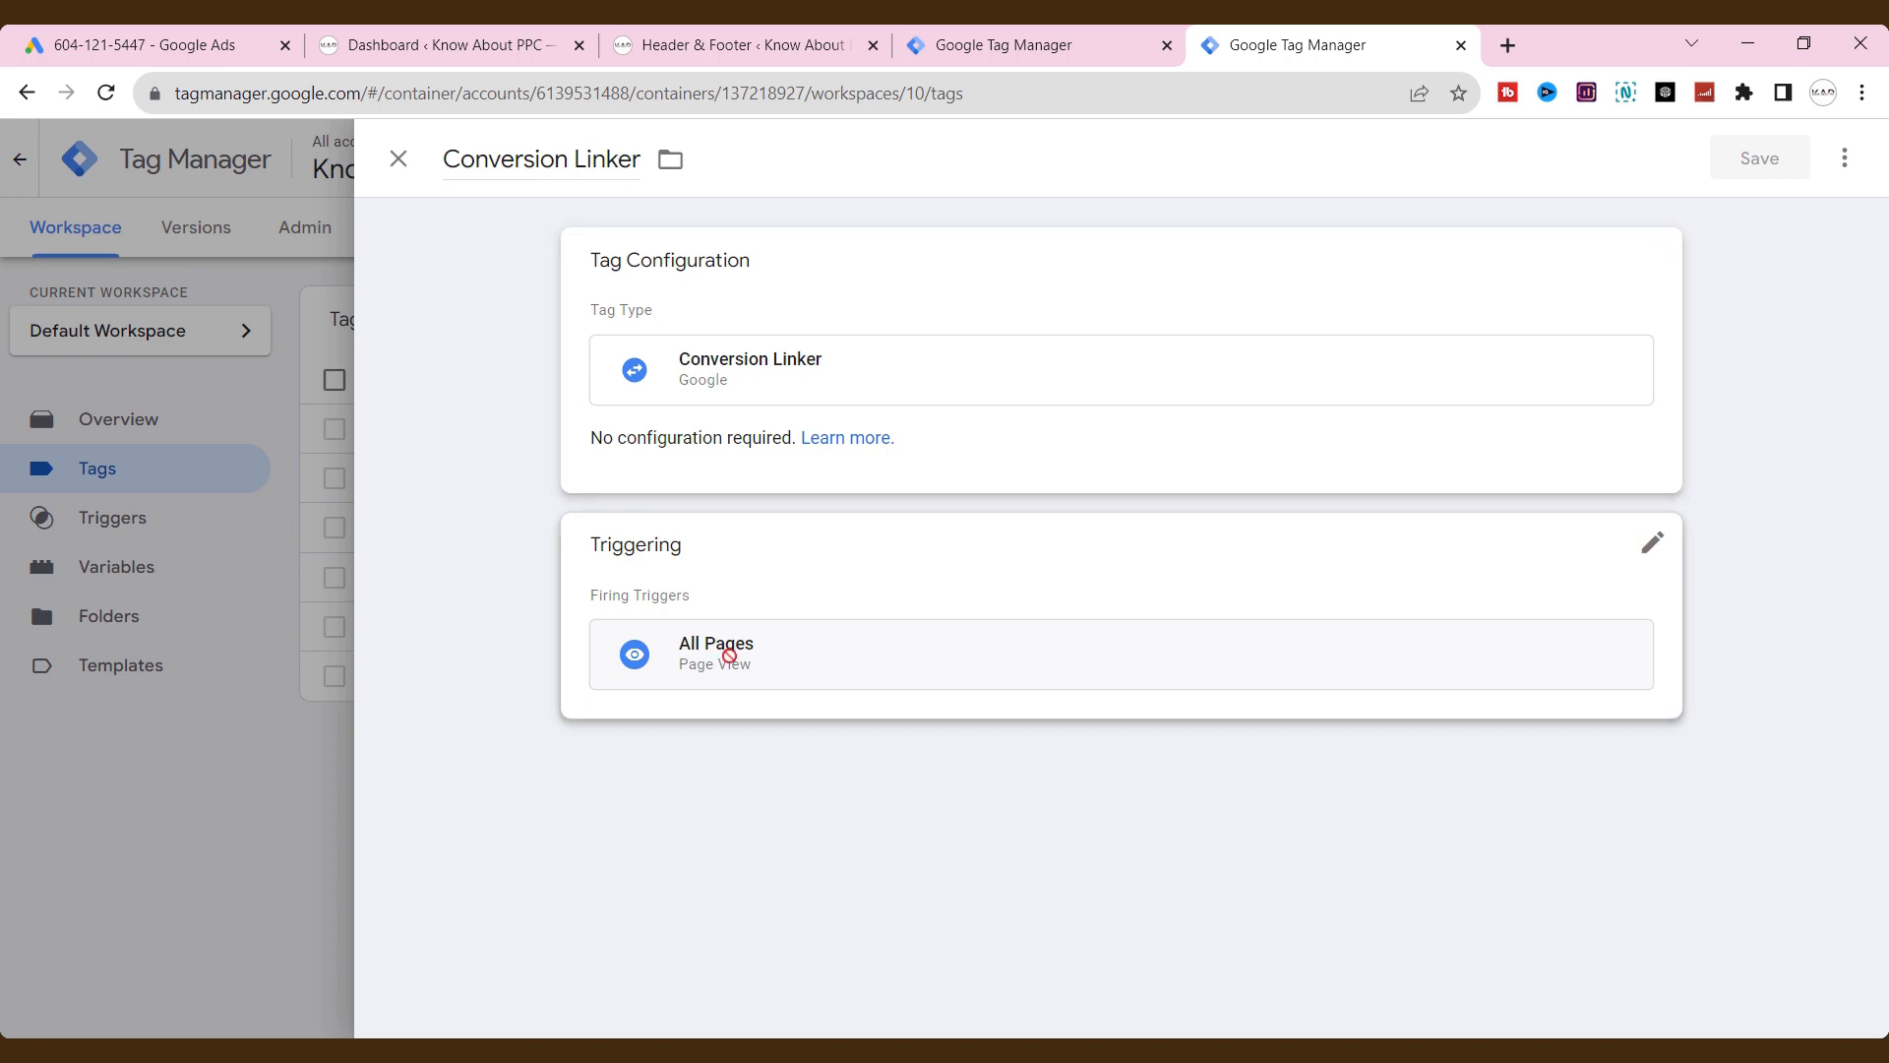
{"action": "left_click", "coordinate": [778, 381]}
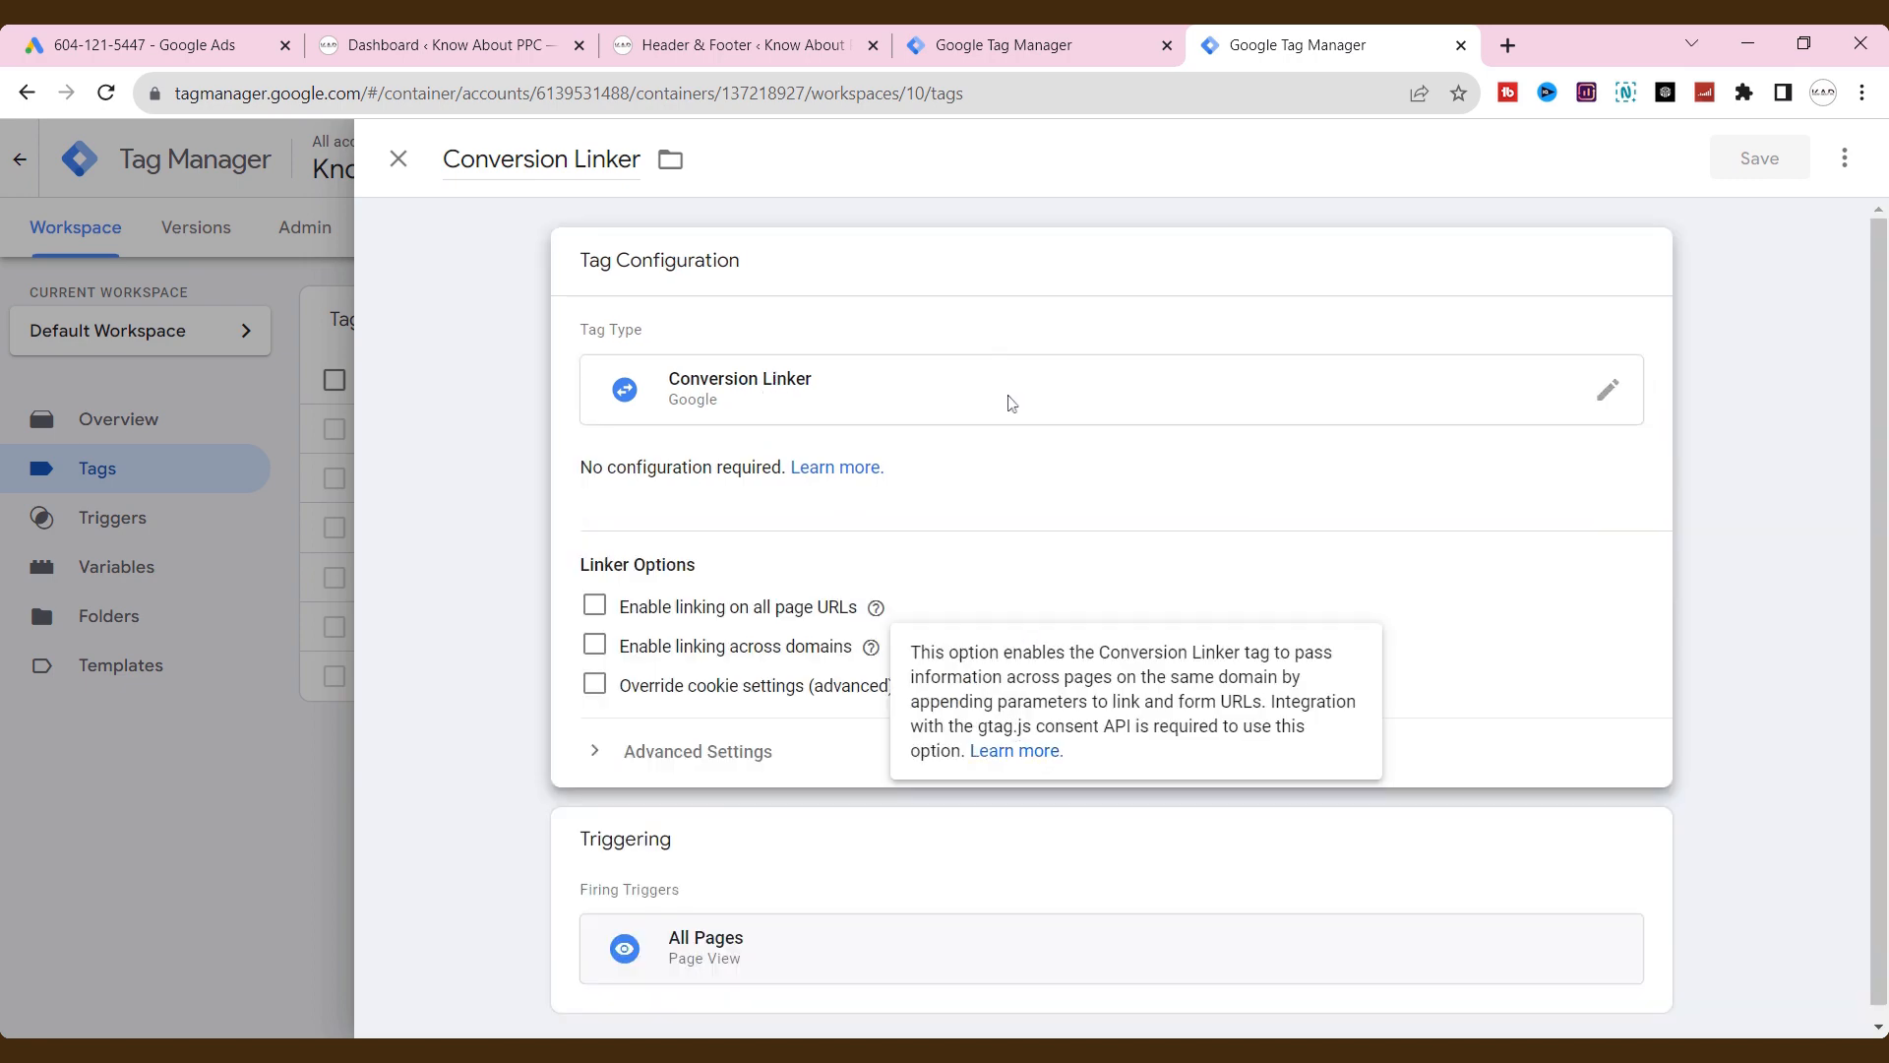
{"action": "left_click", "coordinate": [1049, 44]}
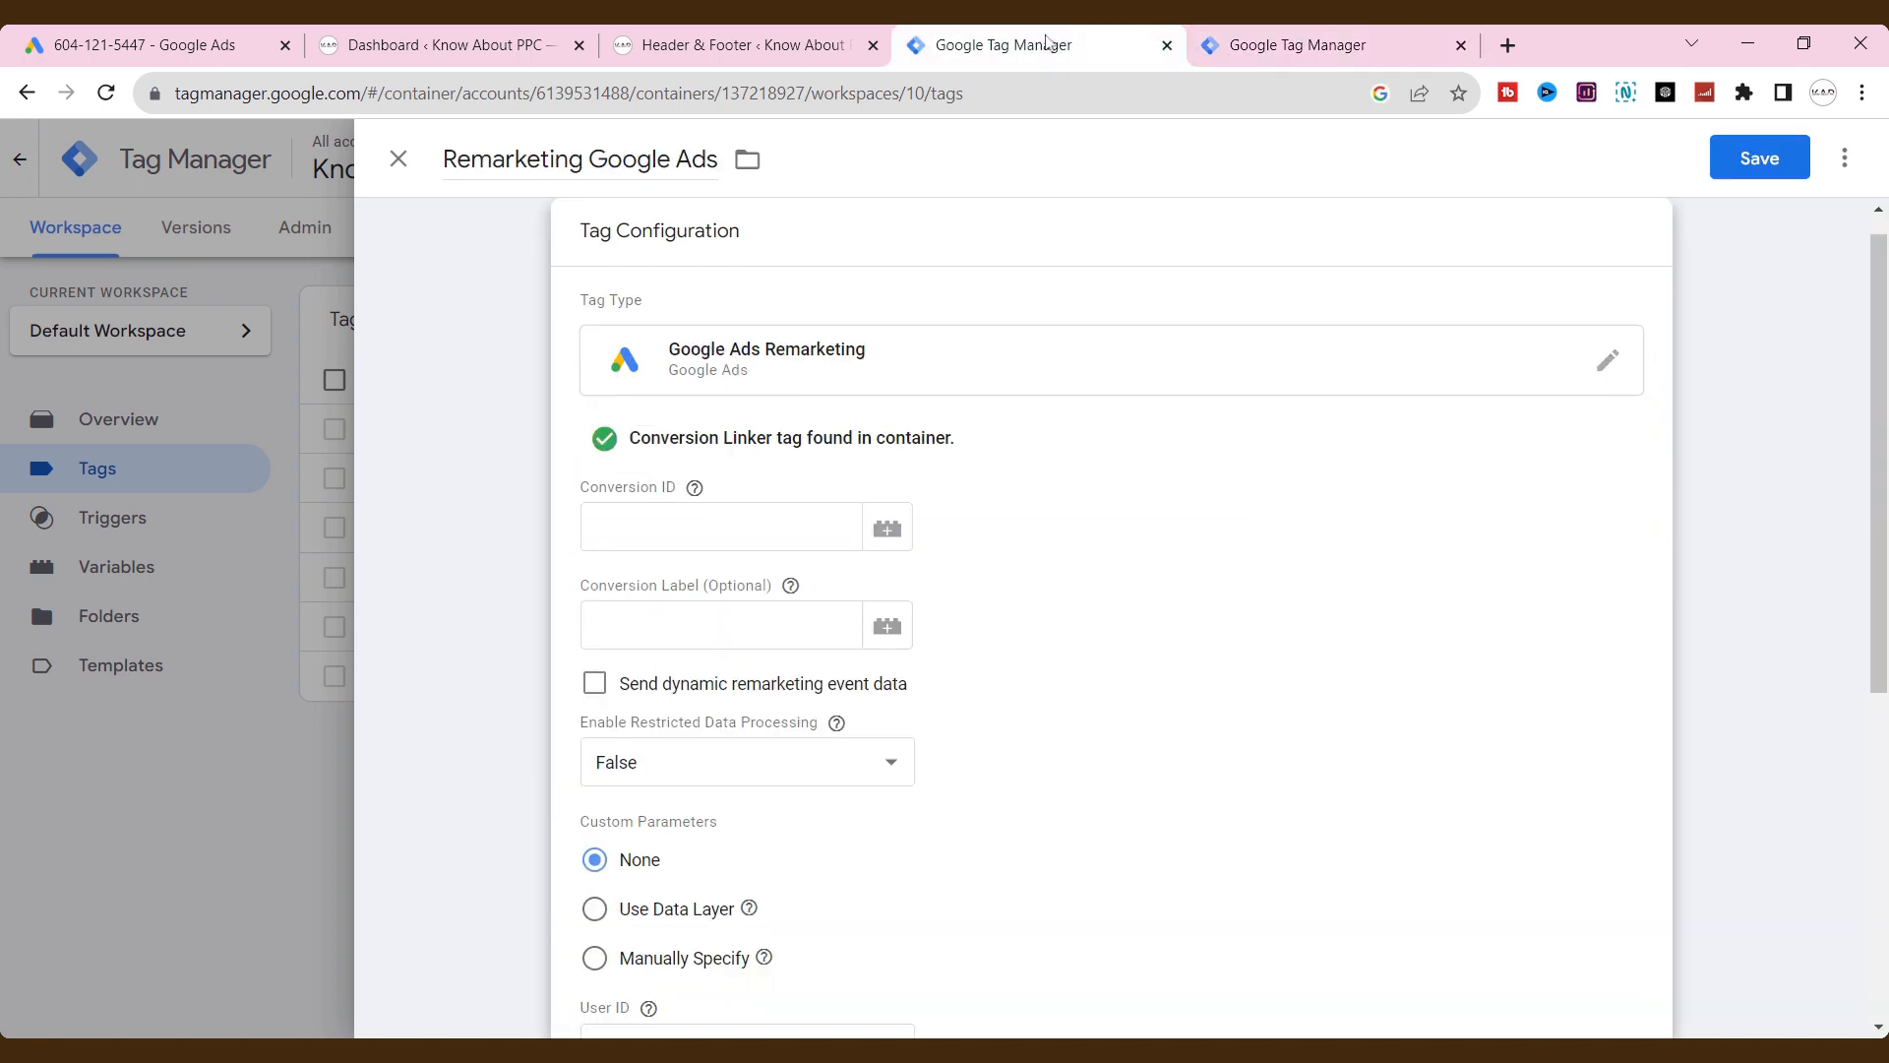
- Copy the conversion ID from the Google Ads tag's Tag Manager instructions and paste it into the remarketing tag's Conversion ID
{"action": "left_click", "coordinate": [157, 46]}
{"action": "scroll", "coordinate": [935, 636], "scroll_direction": "down", "scroll_amount": 1}
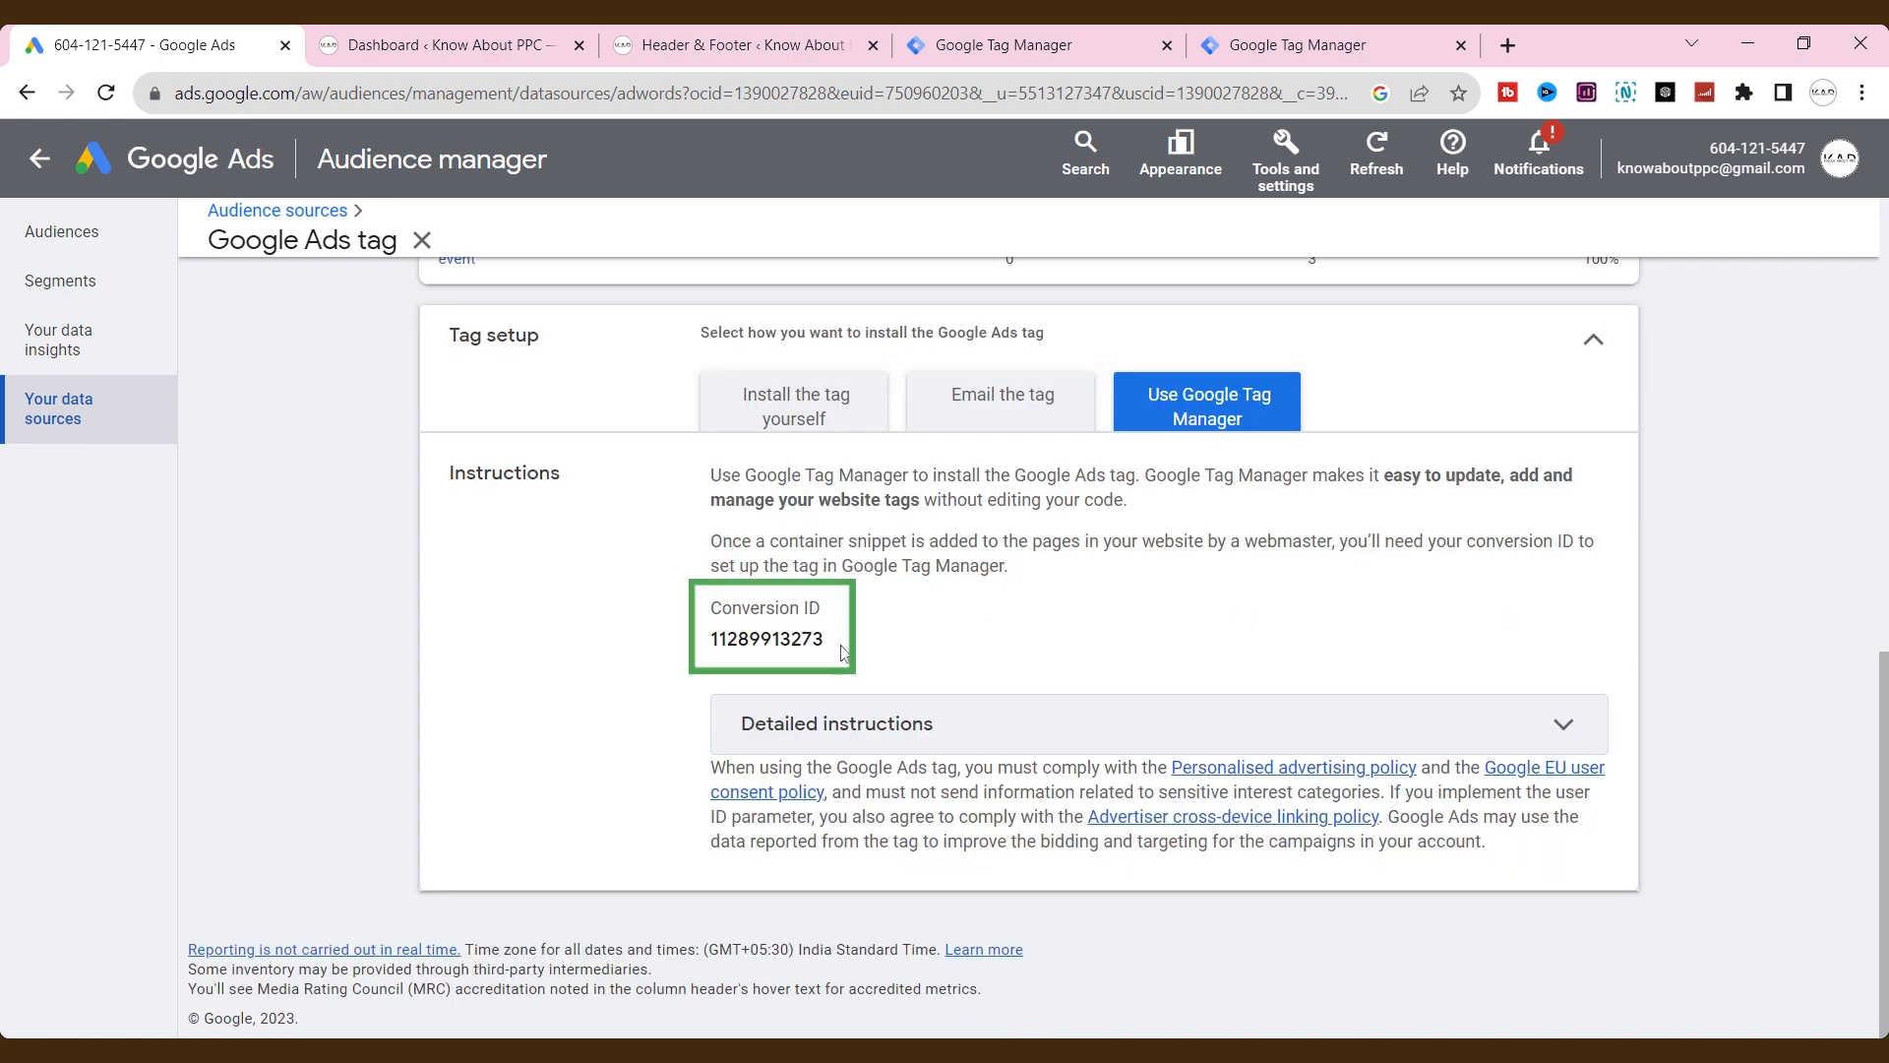
{"action": "left_click_drag", "start_coordinate": [843, 651], "coordinate": [708, 639]}
{"action": "key", "text": "ctrl+c"}
{"action": "left_click", "coordinate": [1018, 39]}
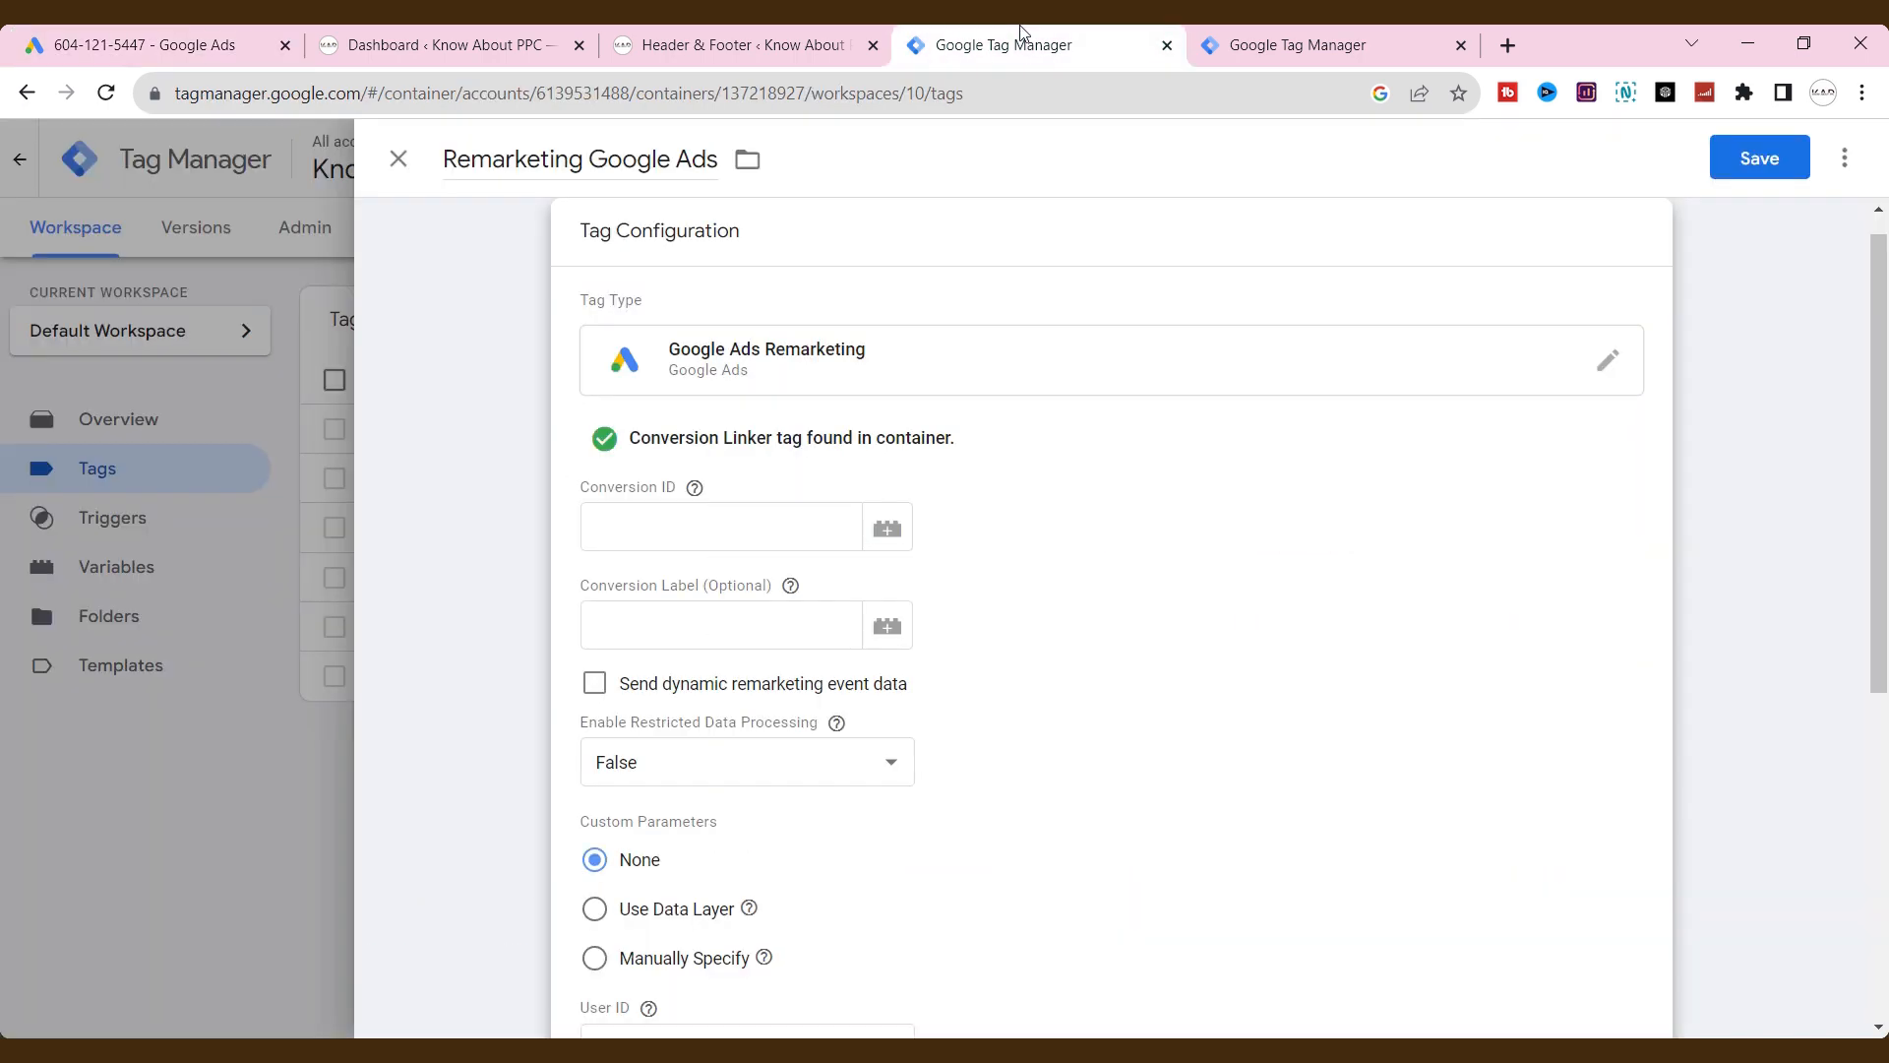
{"action": "left_click", "coordinate": [720, 527]}
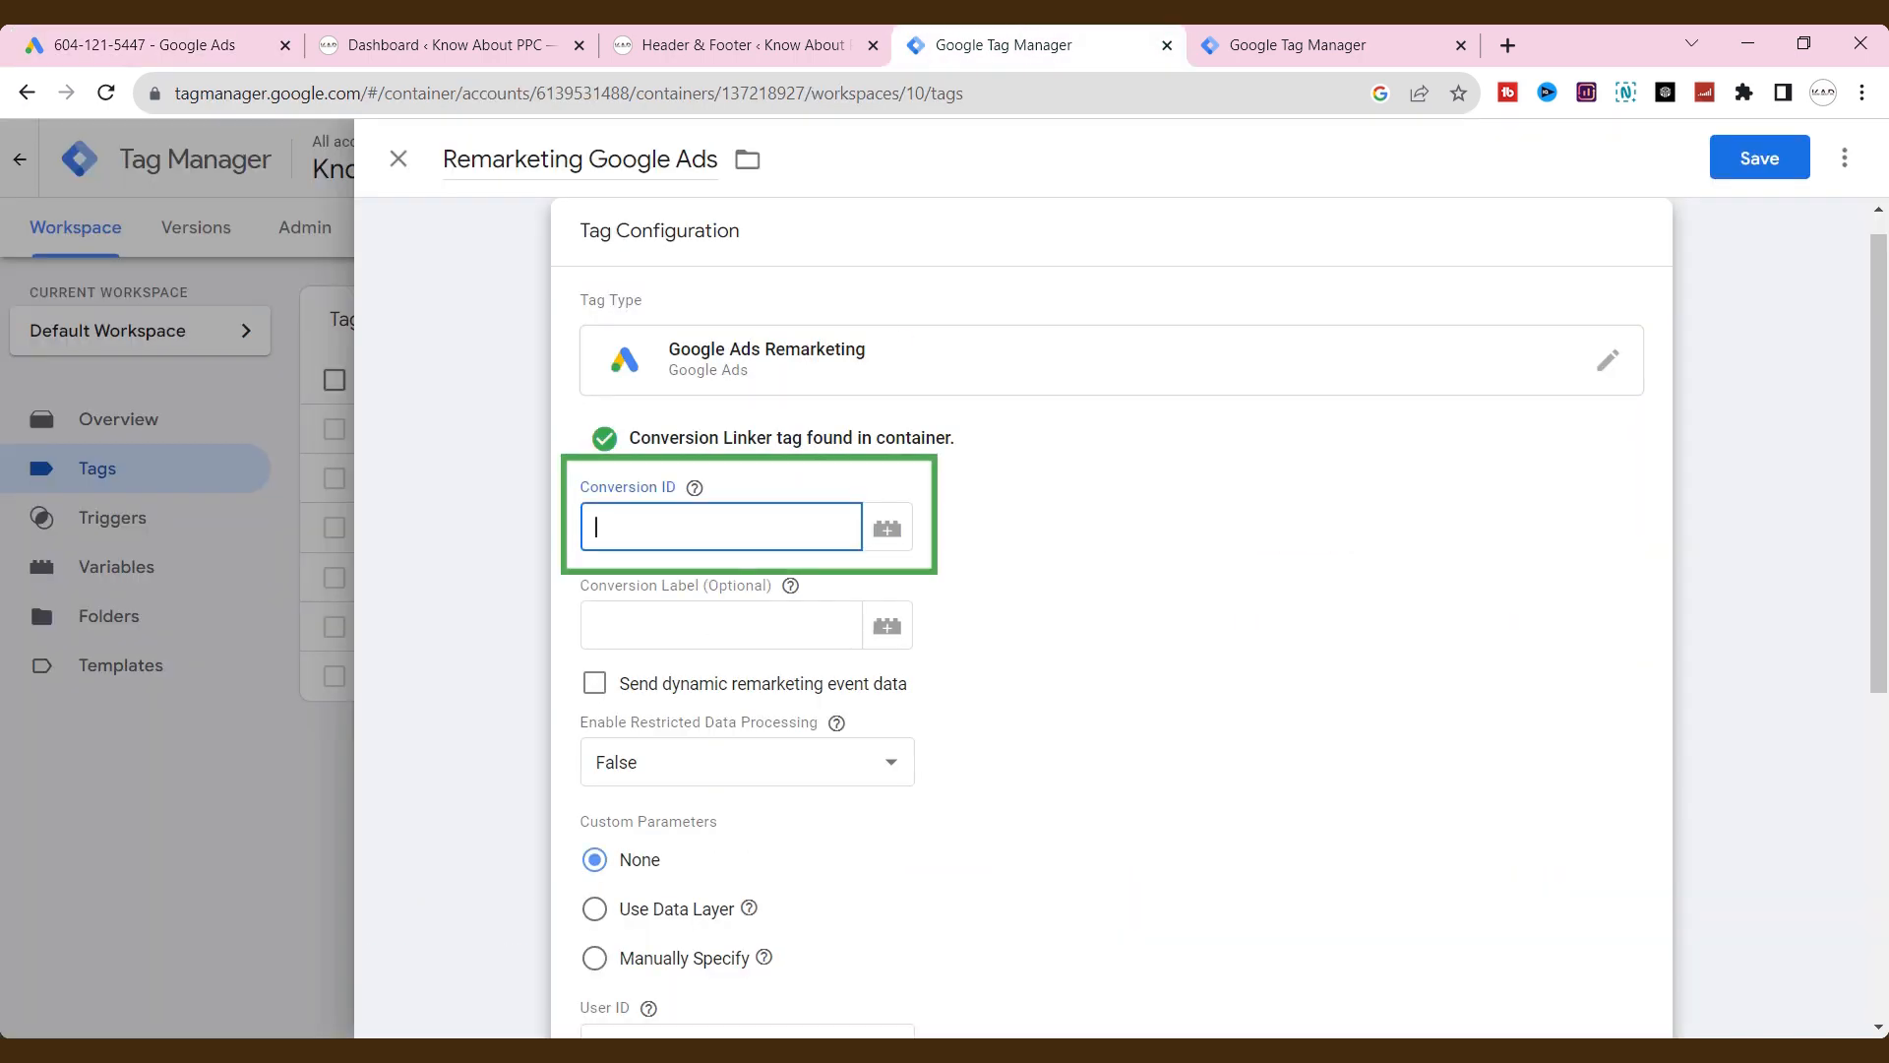
{"action": "key", "text": "ctrl+v"}
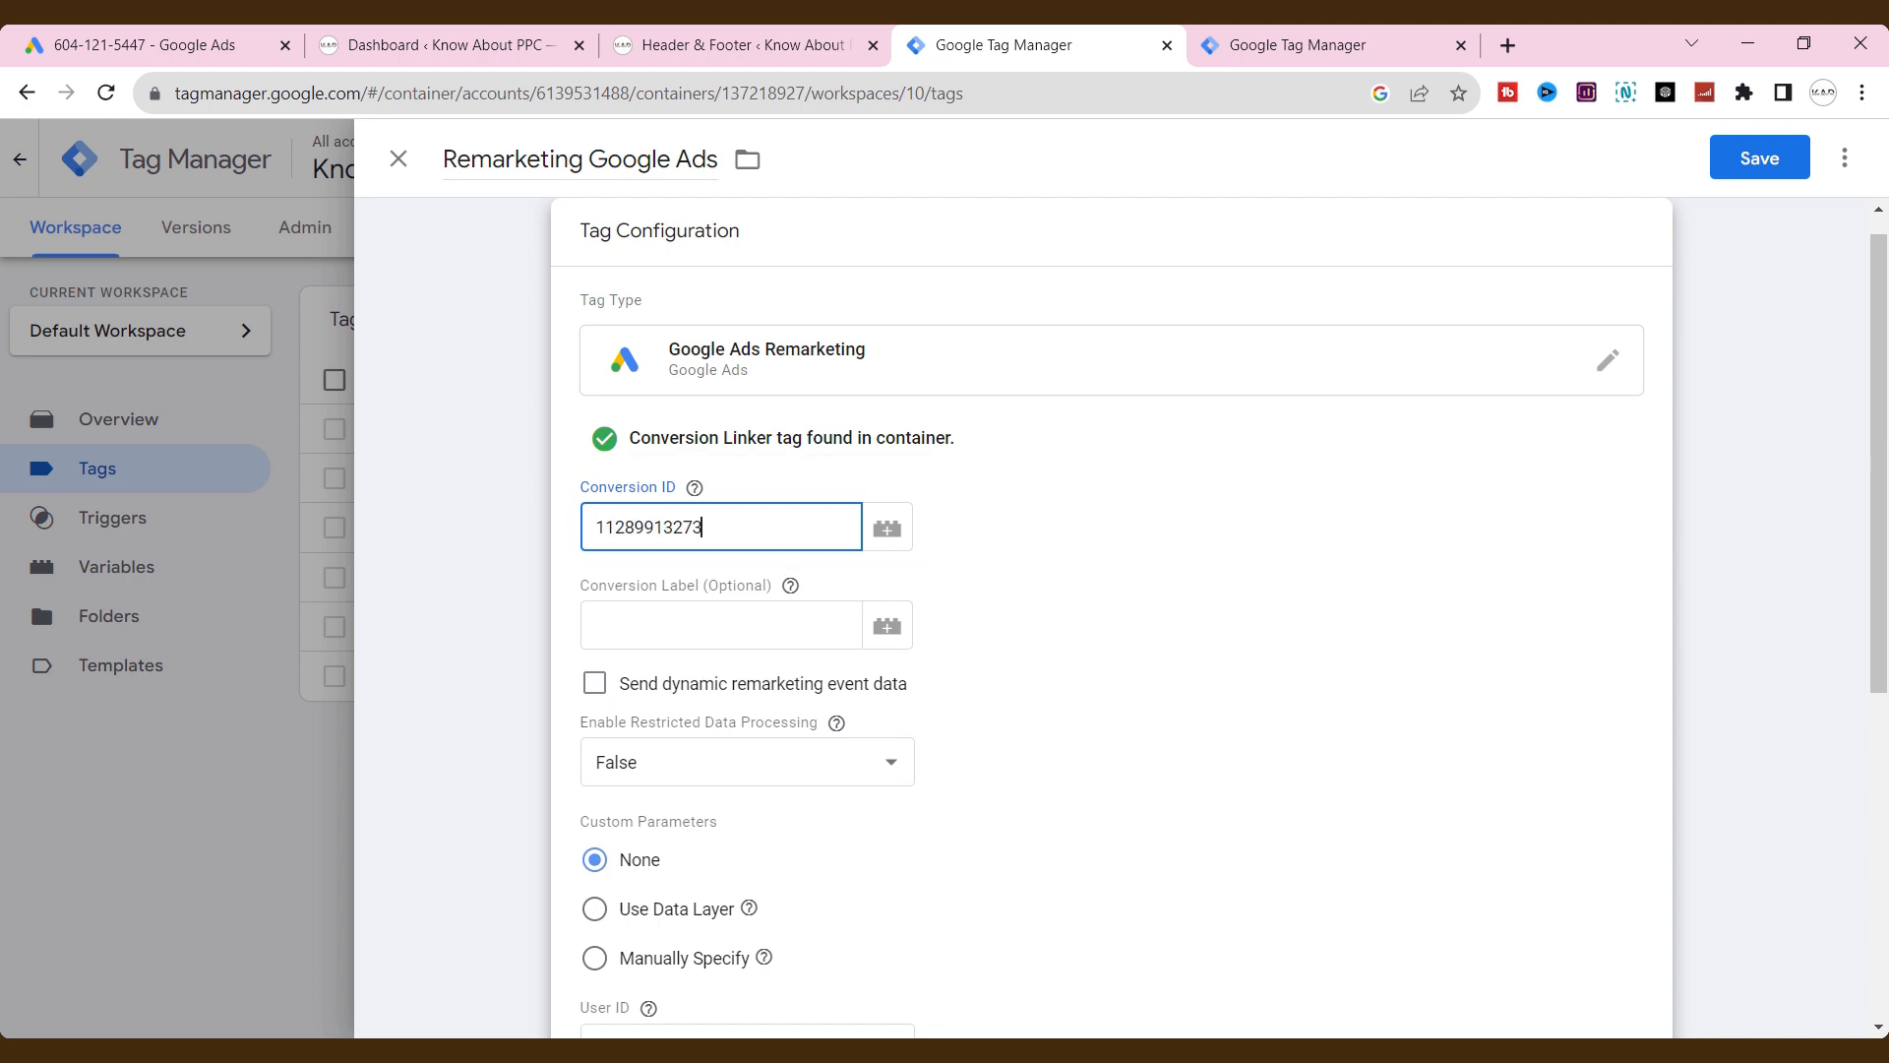
- Assign the All Pages page view trigger to the remarketing tag and save the tag
{"action": "scroll", "coordinate": [1013, 781], "scroll_direction": "down", "scroll_amount": 5}
{"action": "left_click", "coordinate": [1012, 780]}
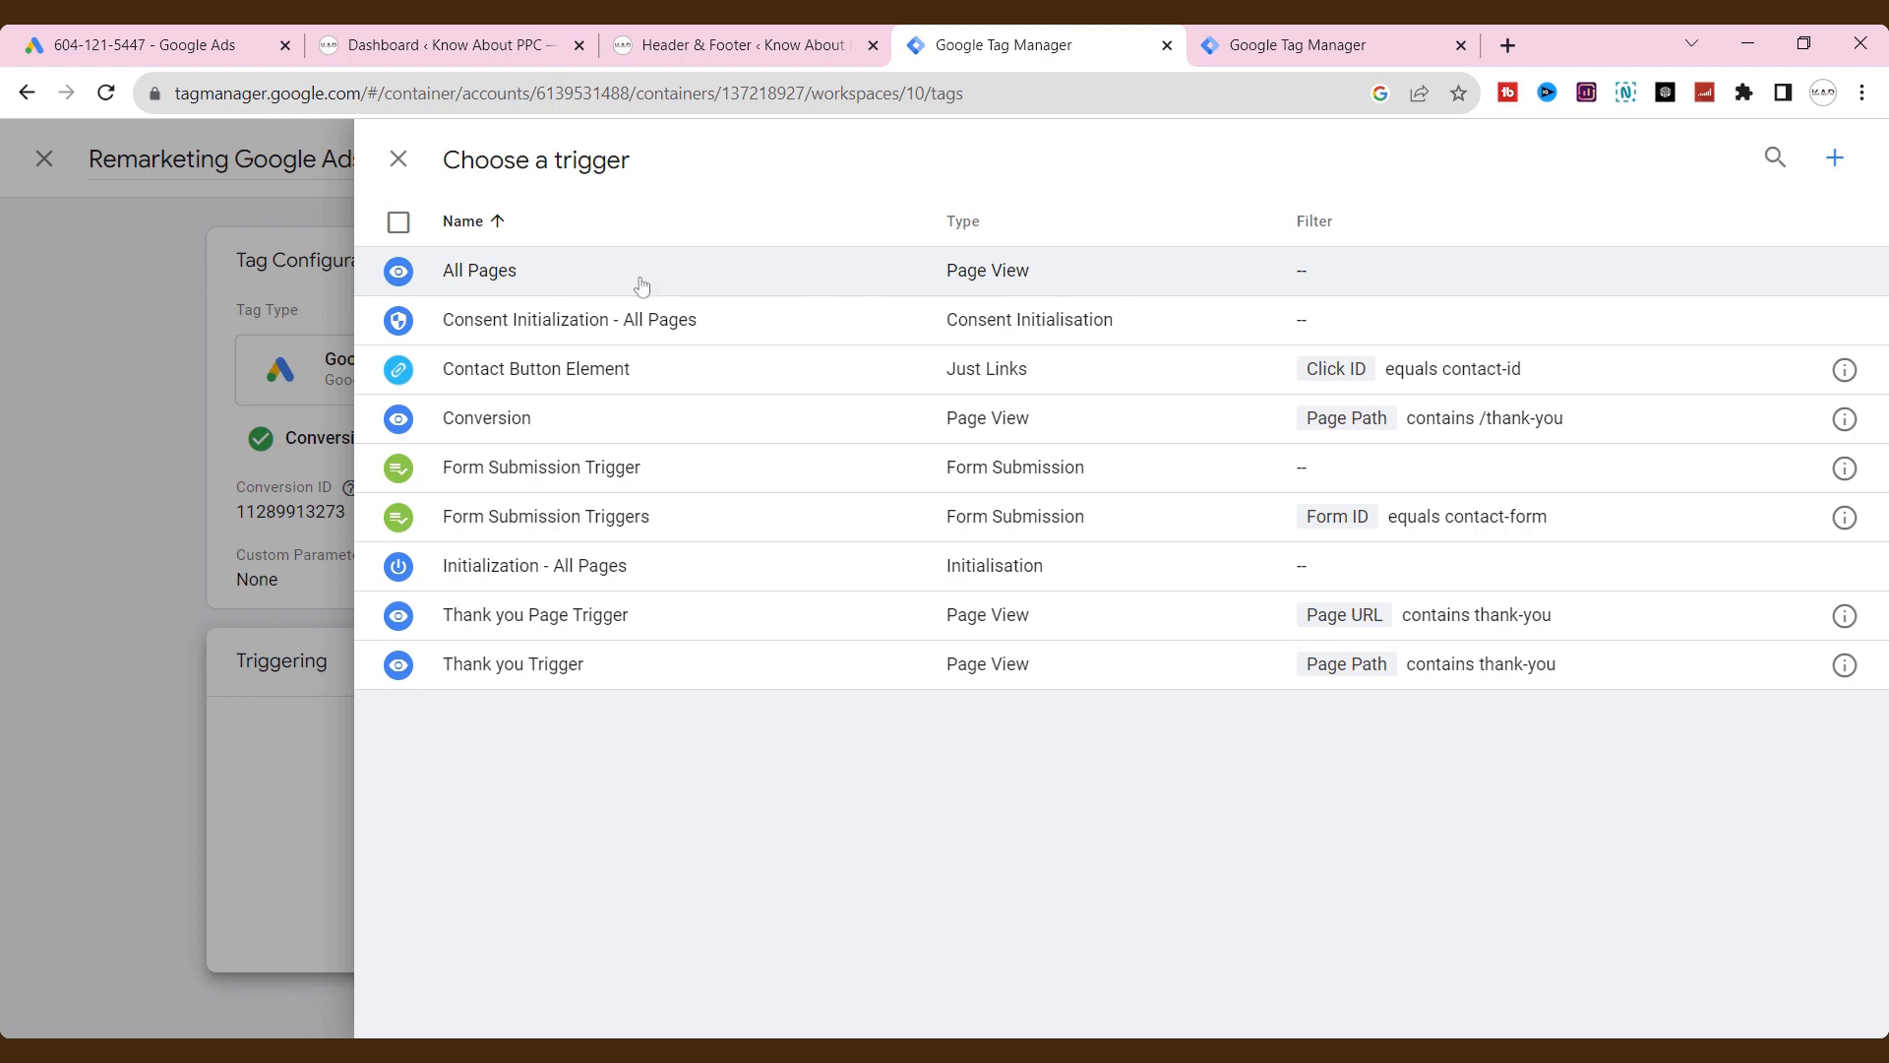
{"action": "left_click", "coordinate": [642, 286]}
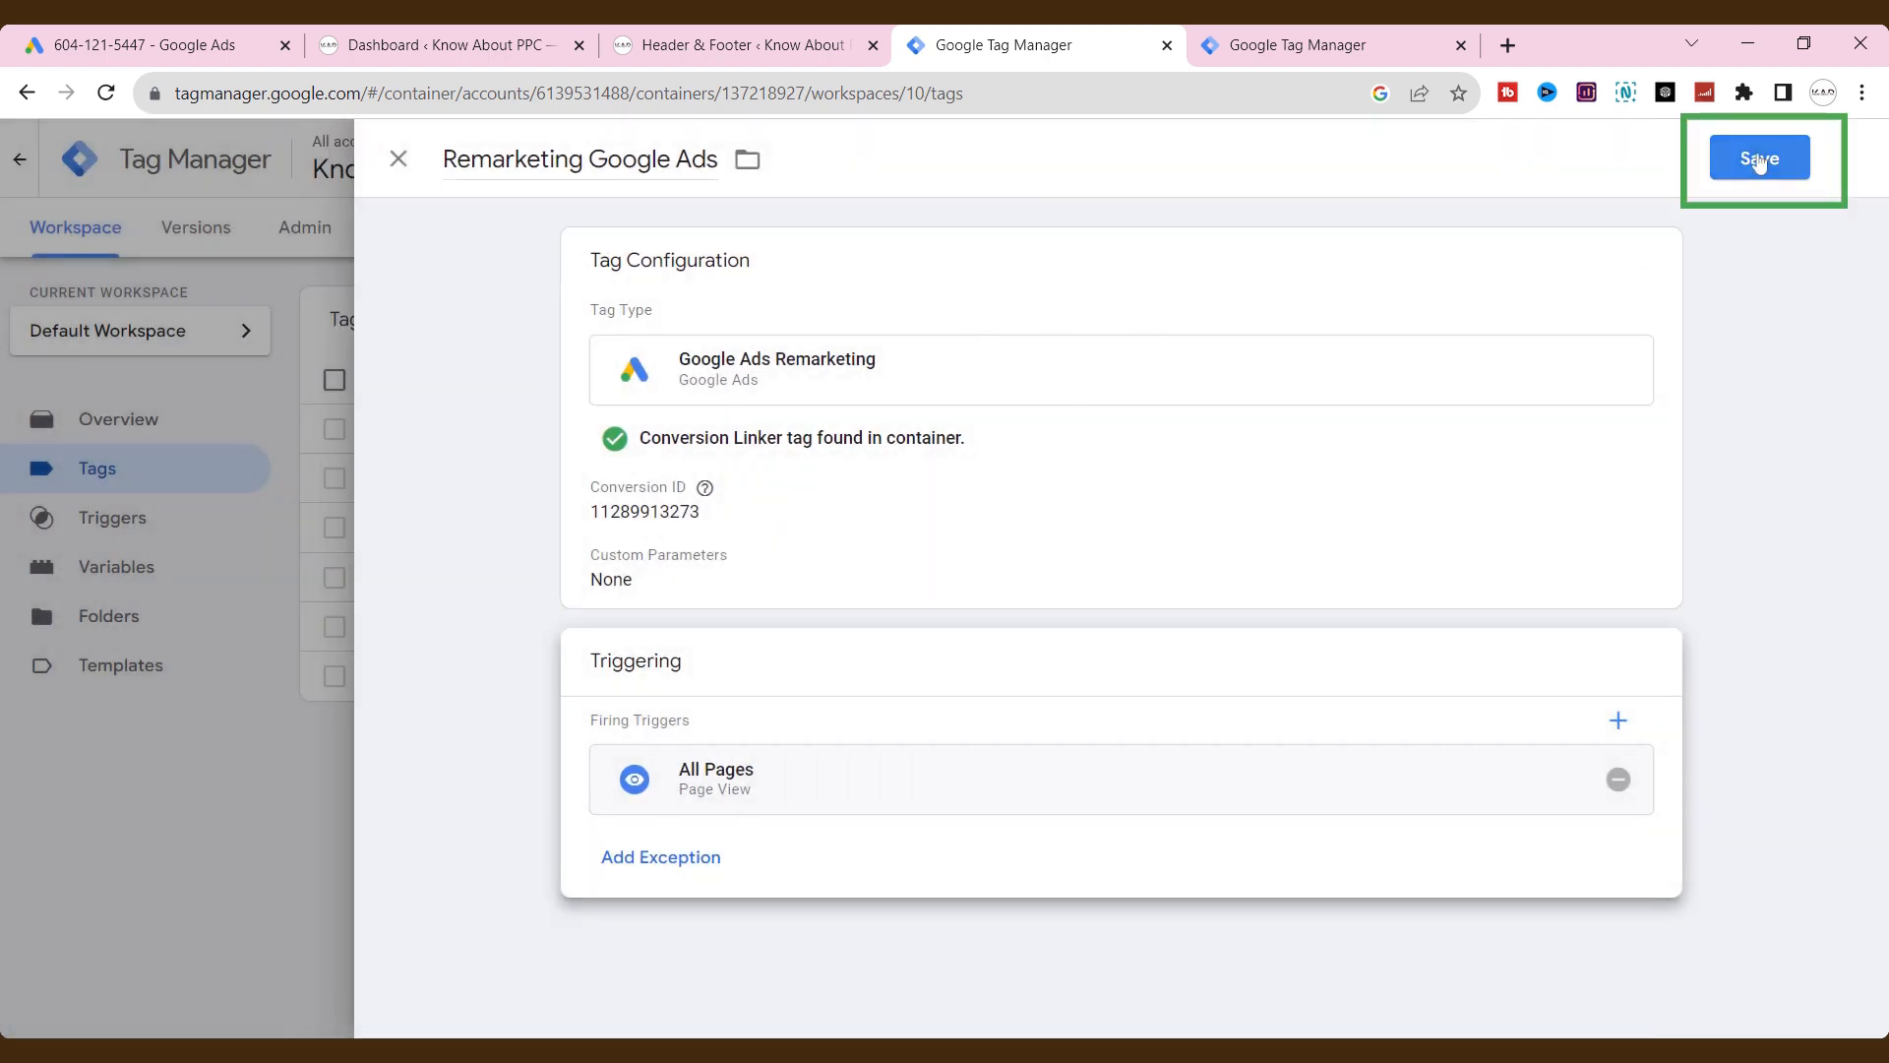
{"action": "left_click", "coordinate": [1758, 158]}
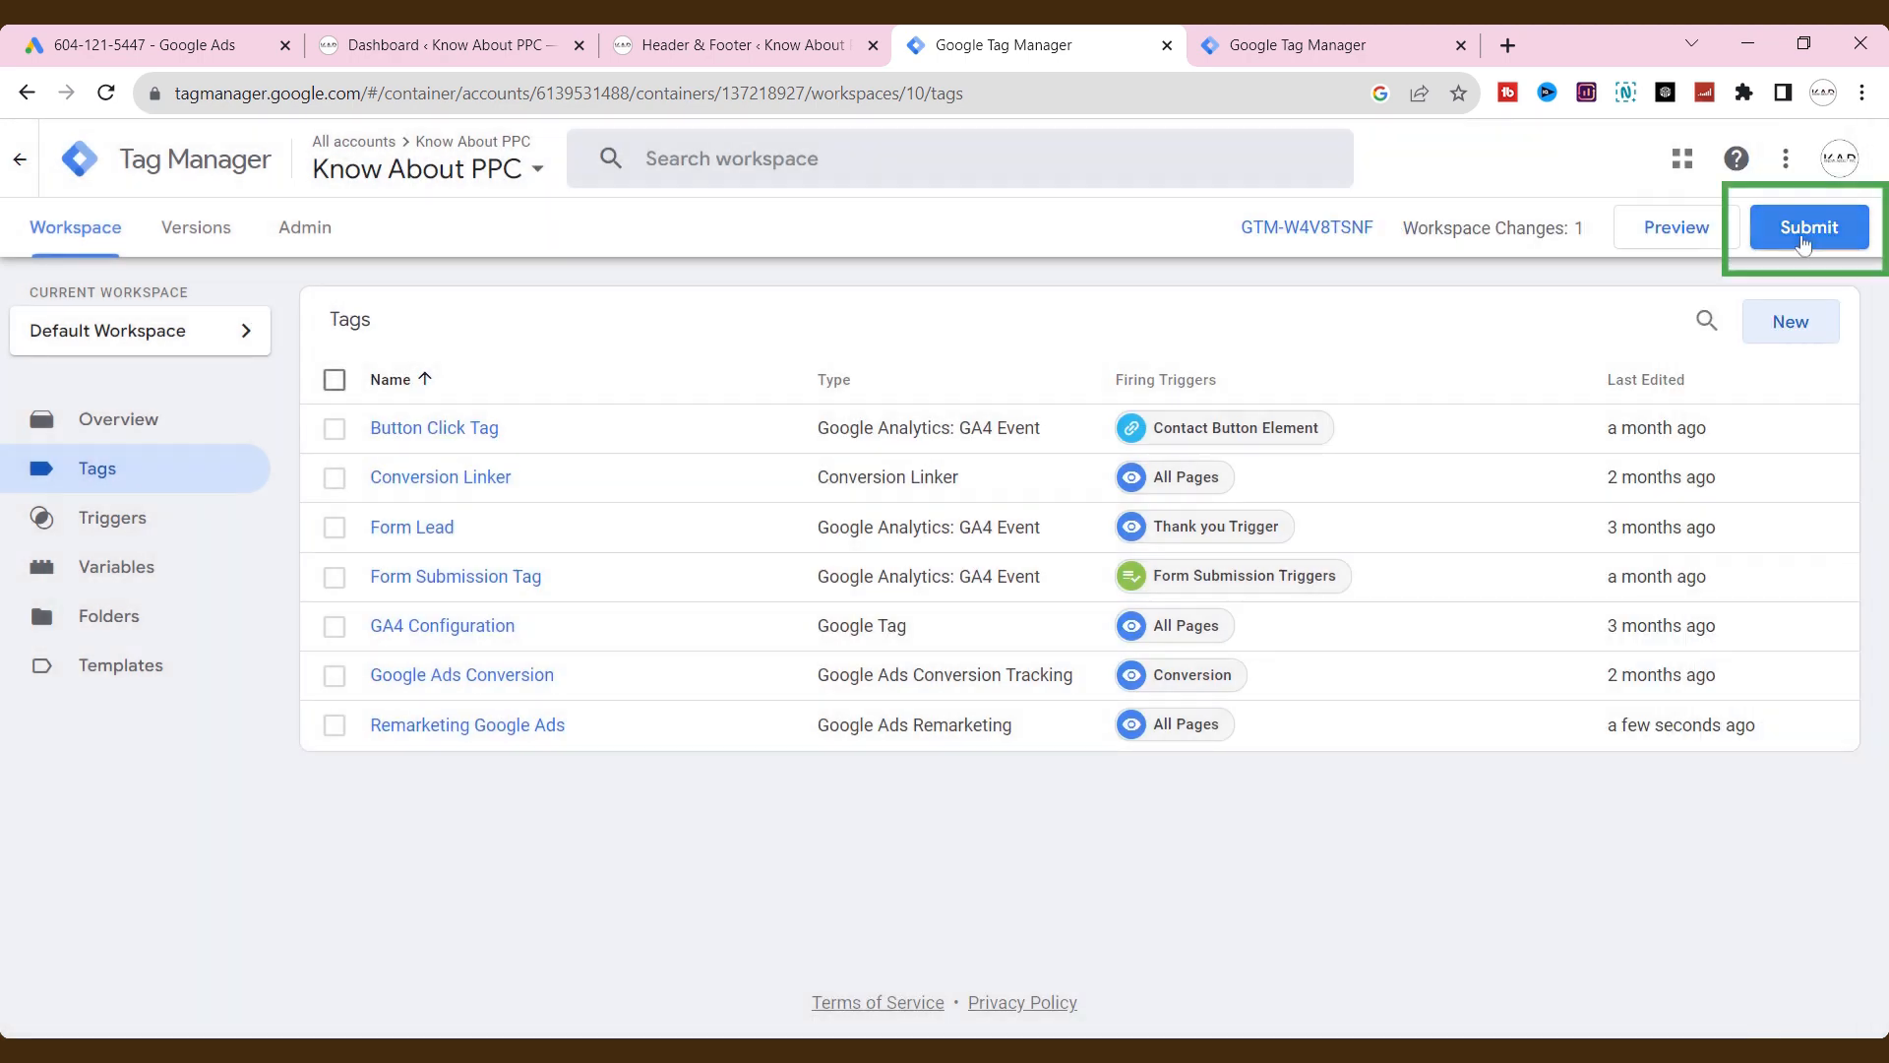
- Submit the workspace changes and publish them to the Live environment without a version name or description
{"action": "left_click", "coordinate": [1807, 229]}
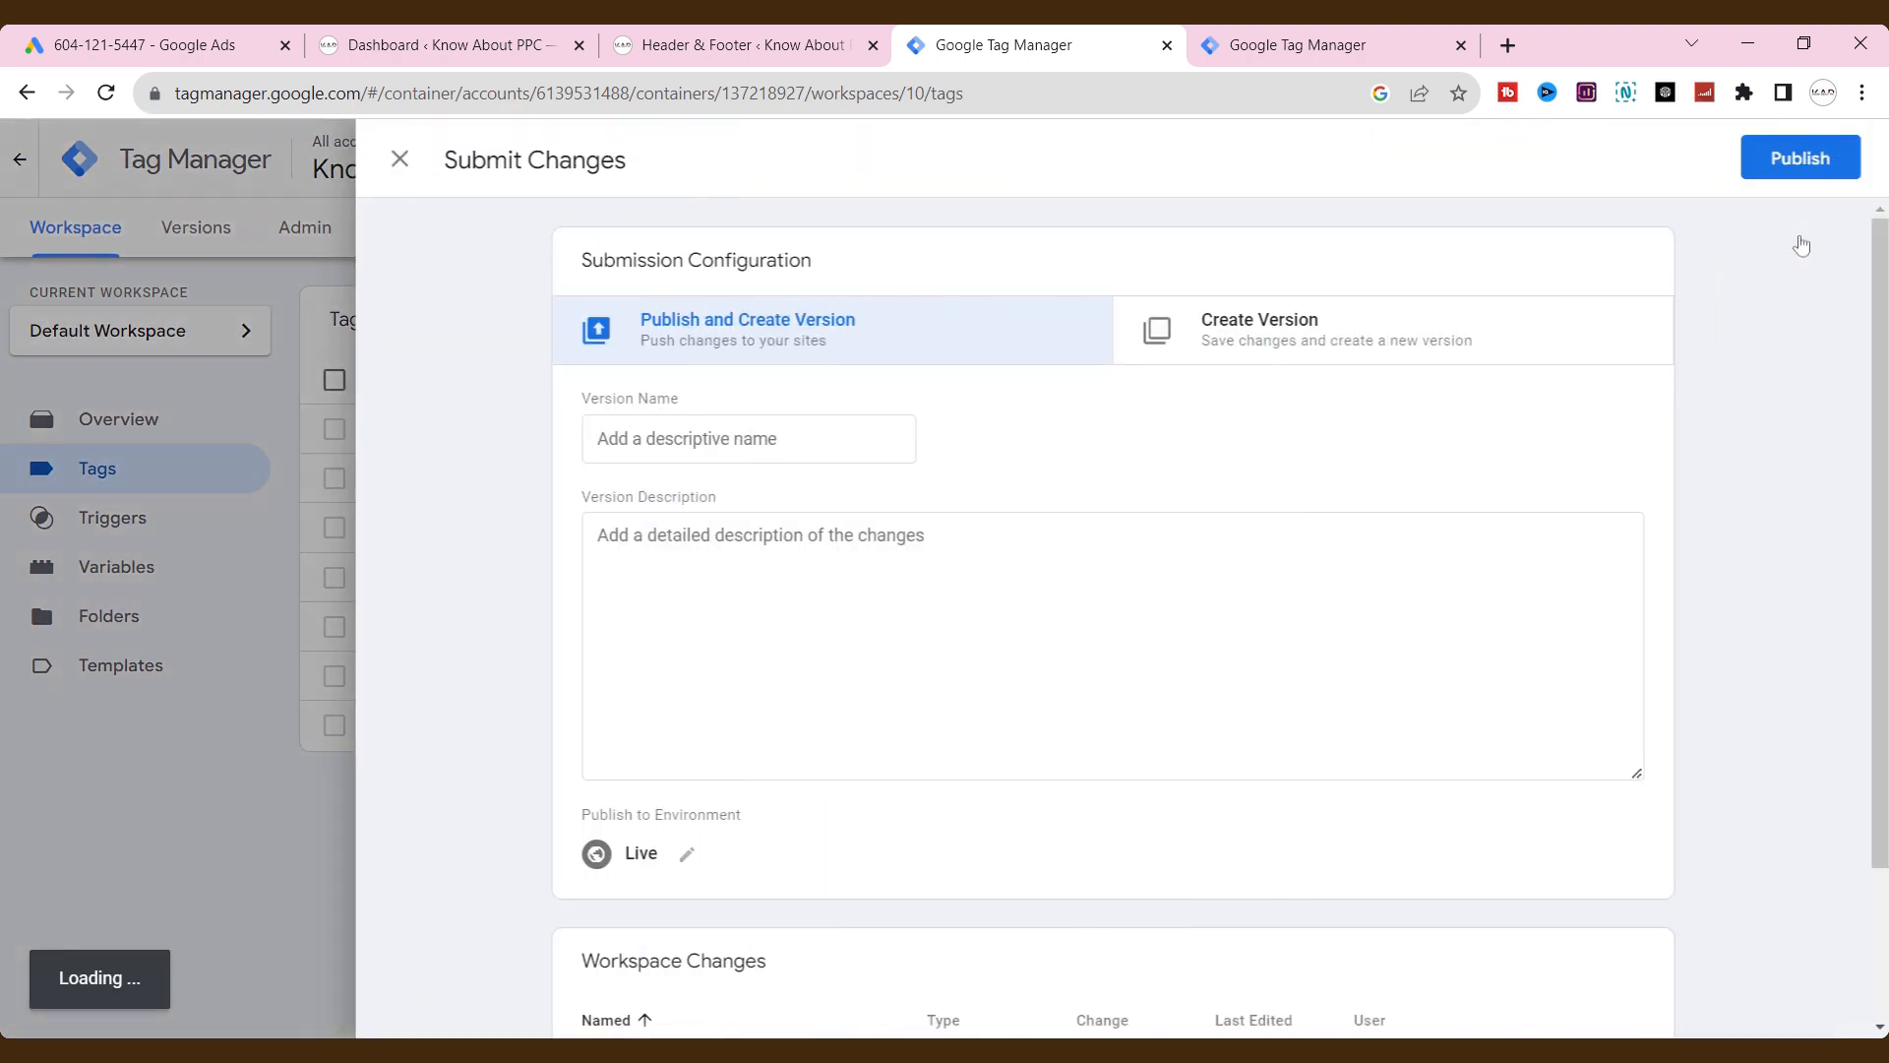
{"action": "left_click", "coordinate": [1807, 157]}
{"action": "left_click", "coordinate": [1309, 890]}
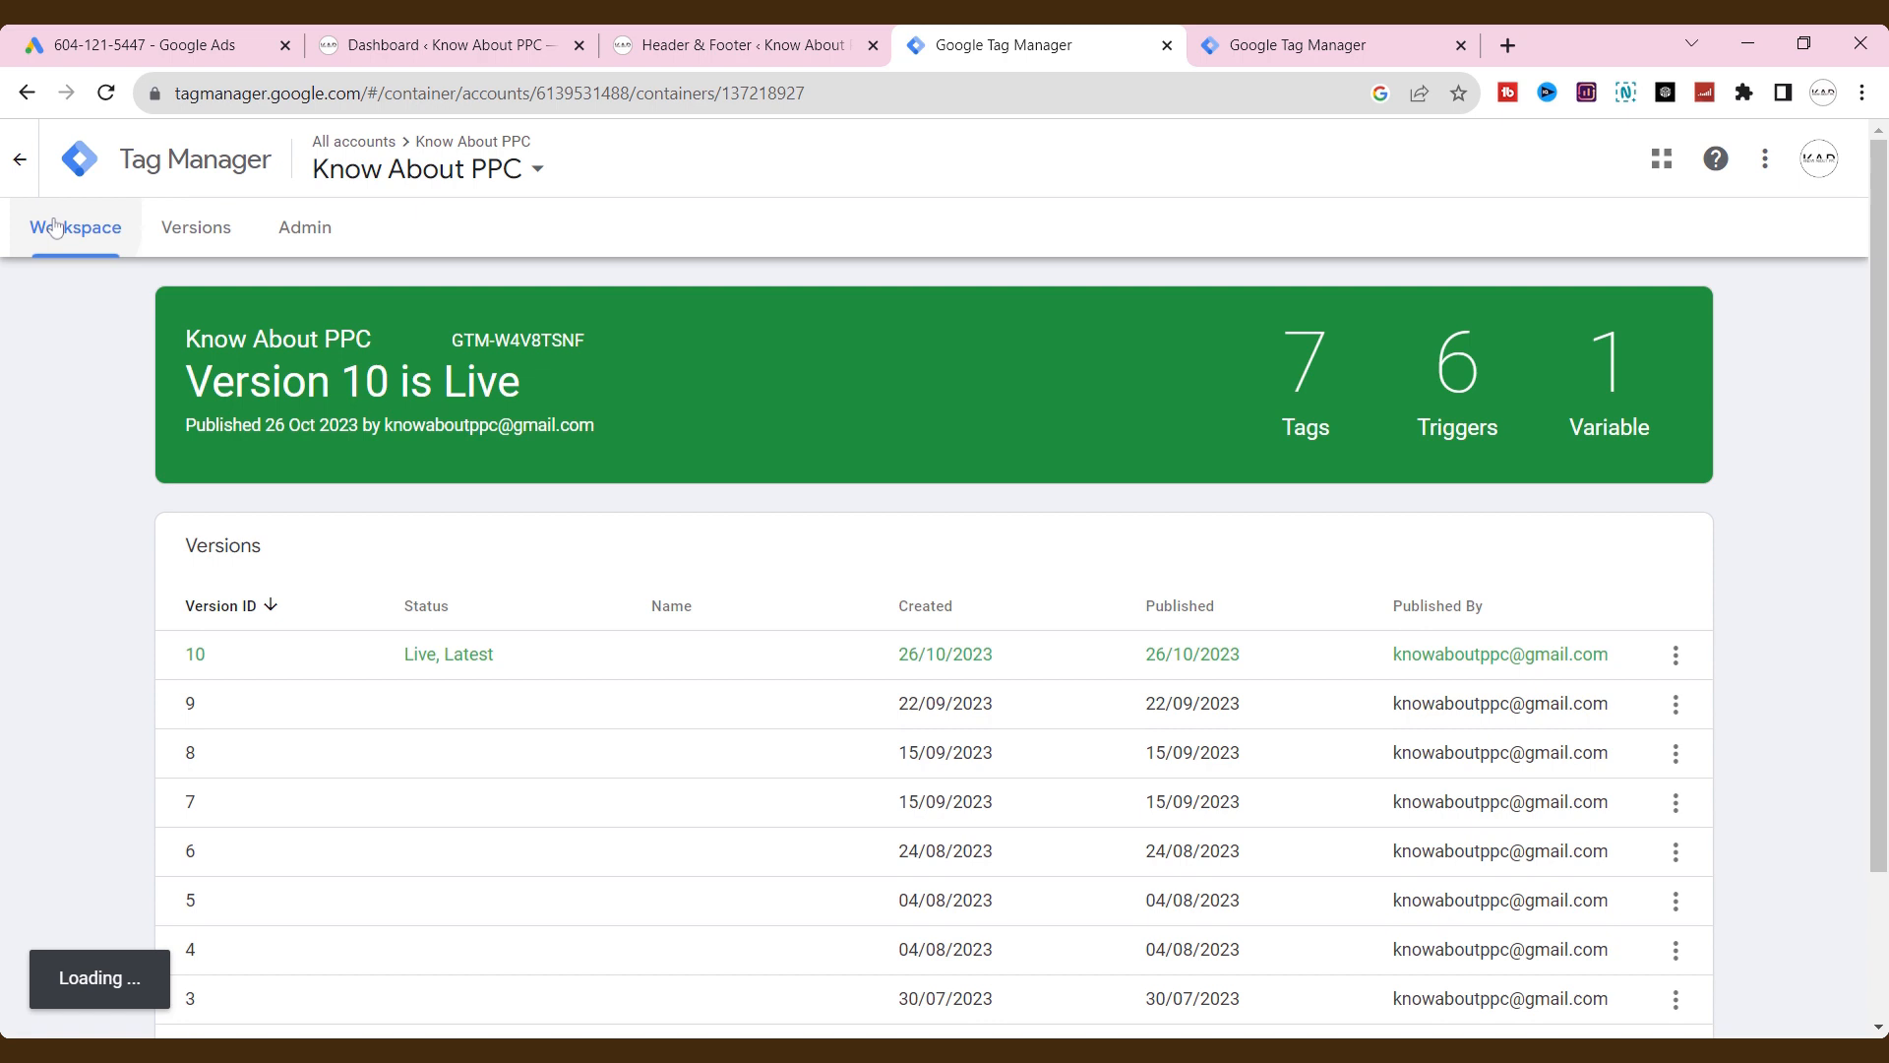
{"action": "left_click", "coordinate": [55, 226]}
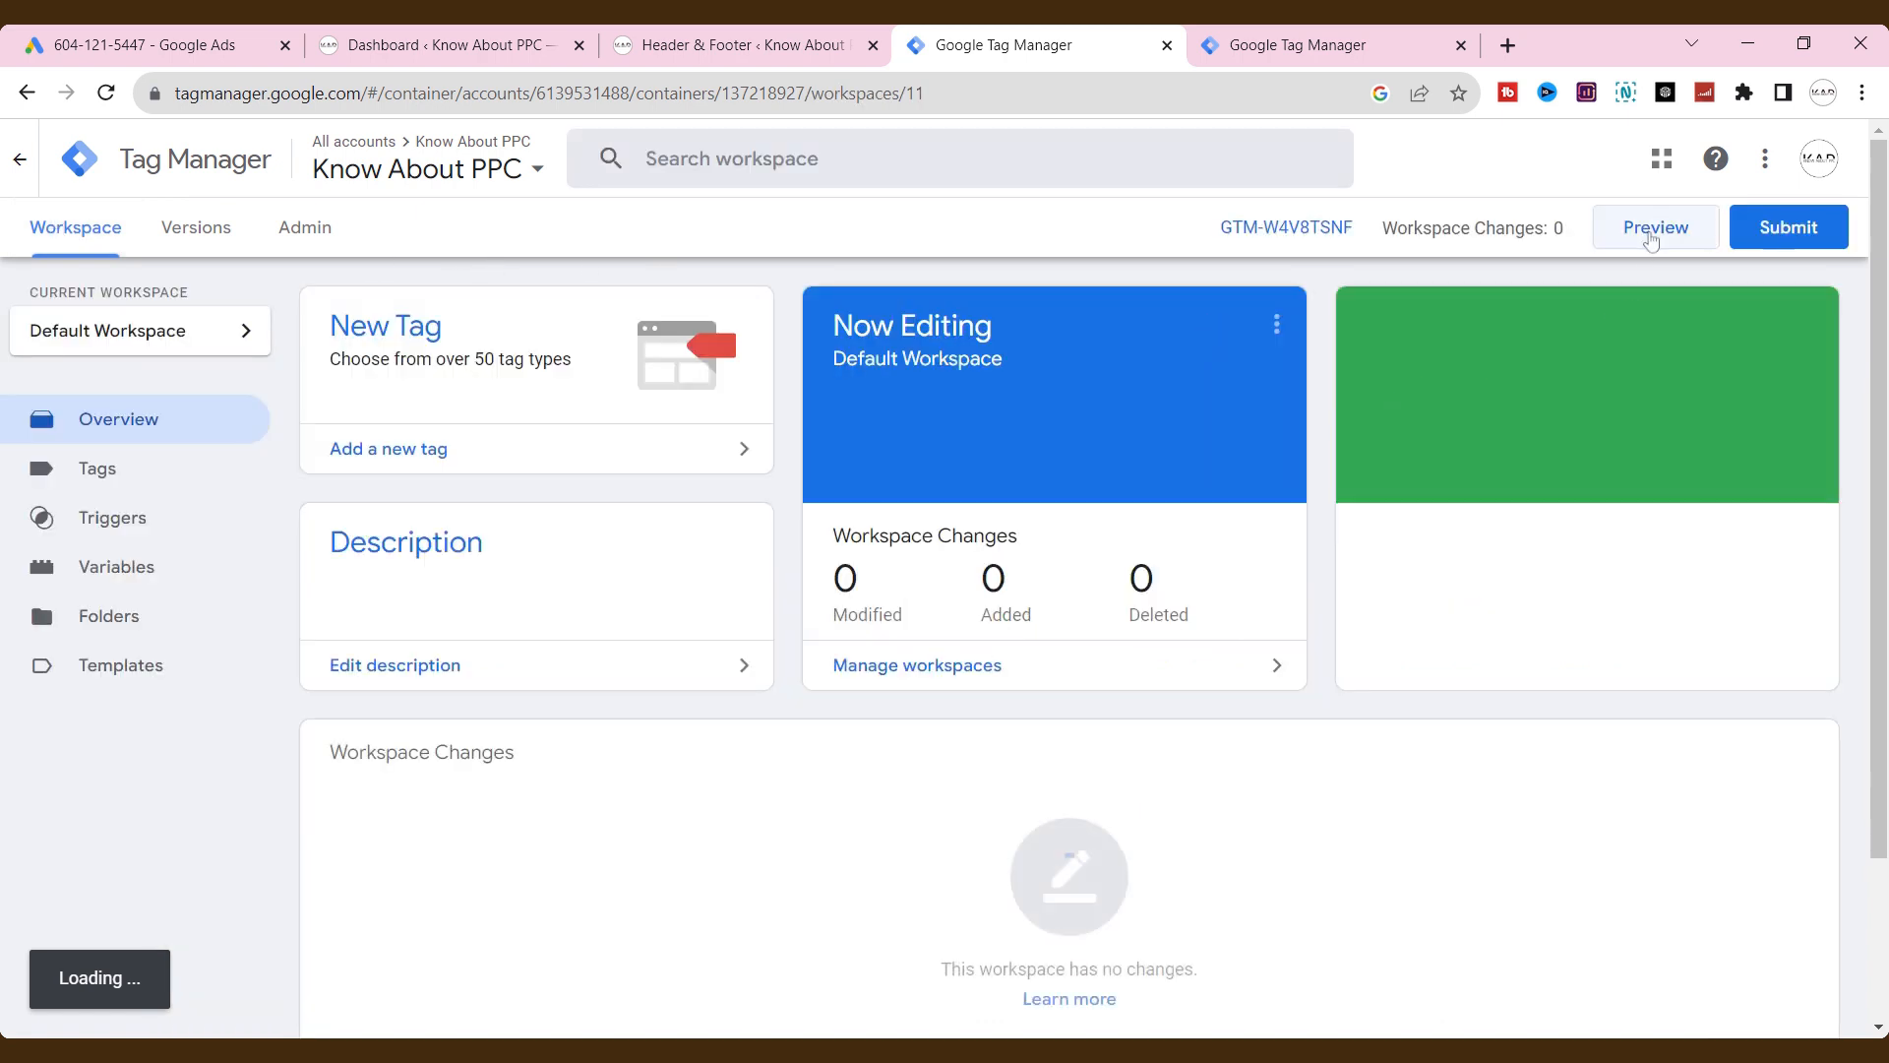
{"action": "left_click", "coordinate": [98, 468]}
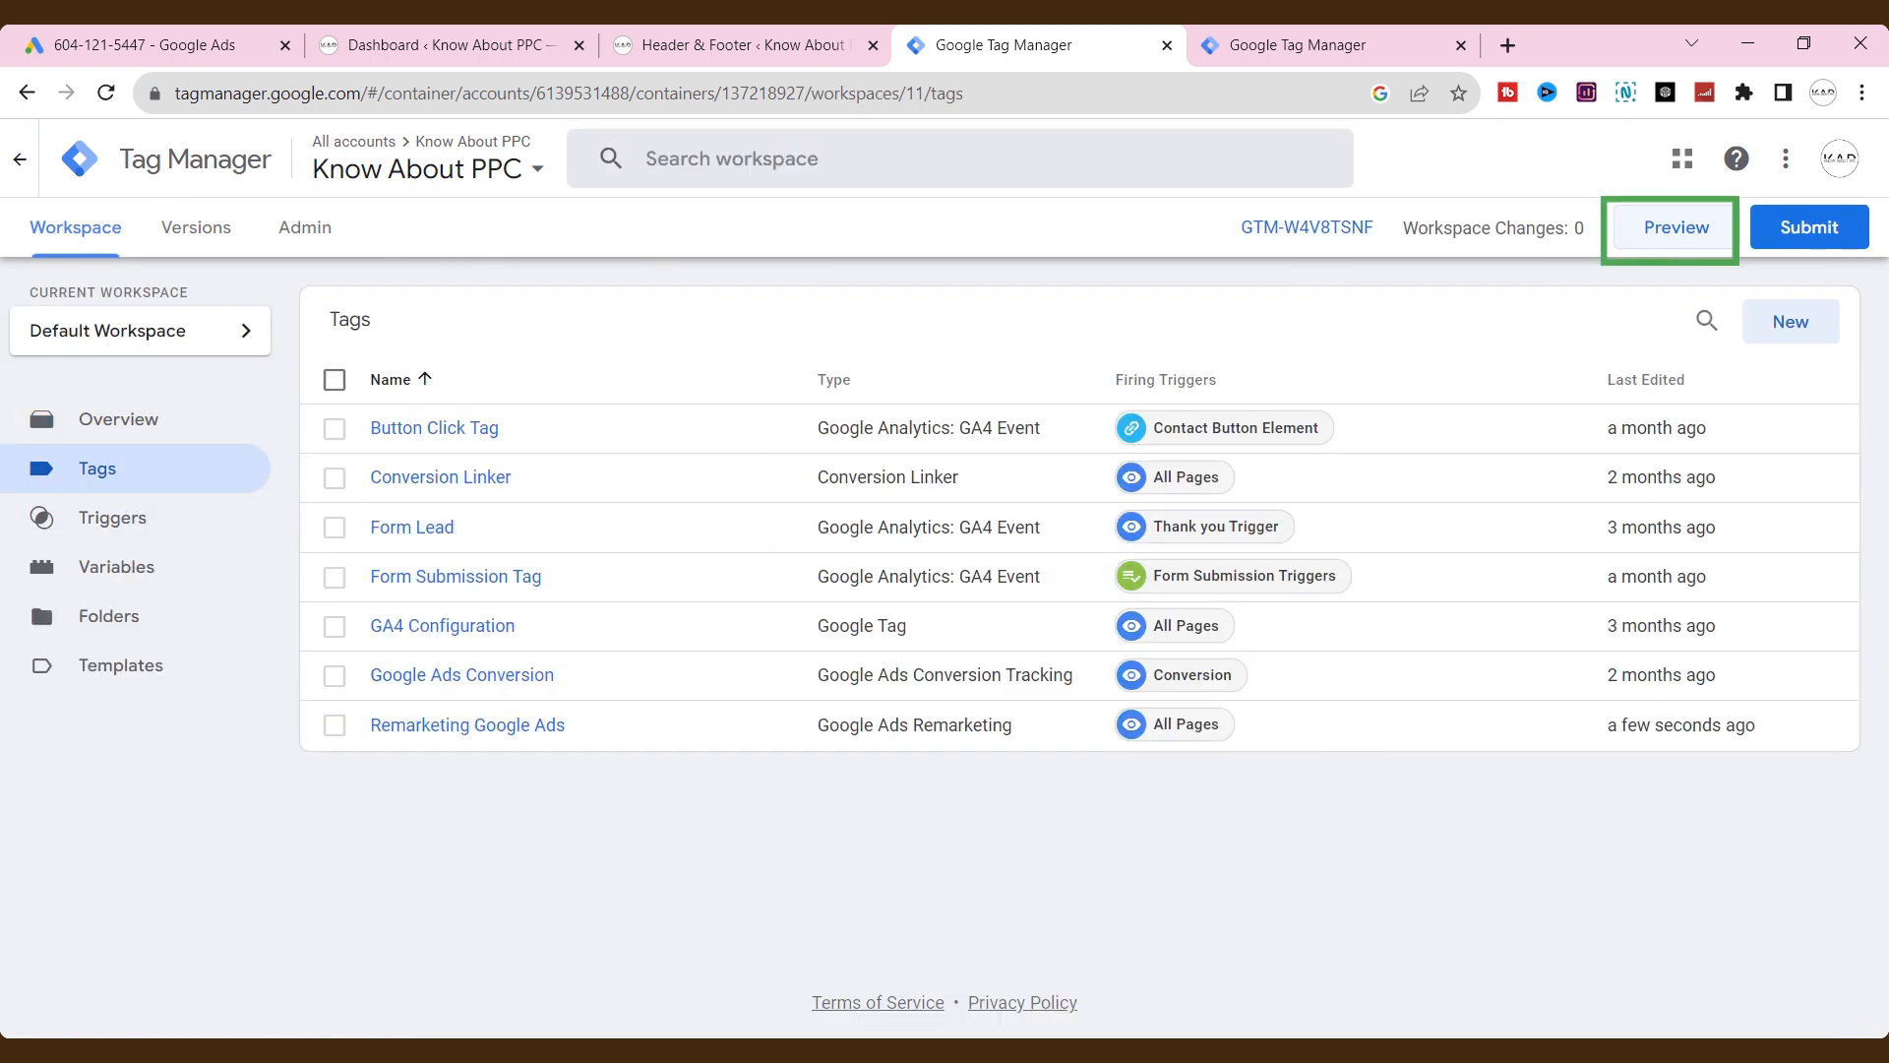
{"action": "left_click", "coordinate": [1672, 231]}
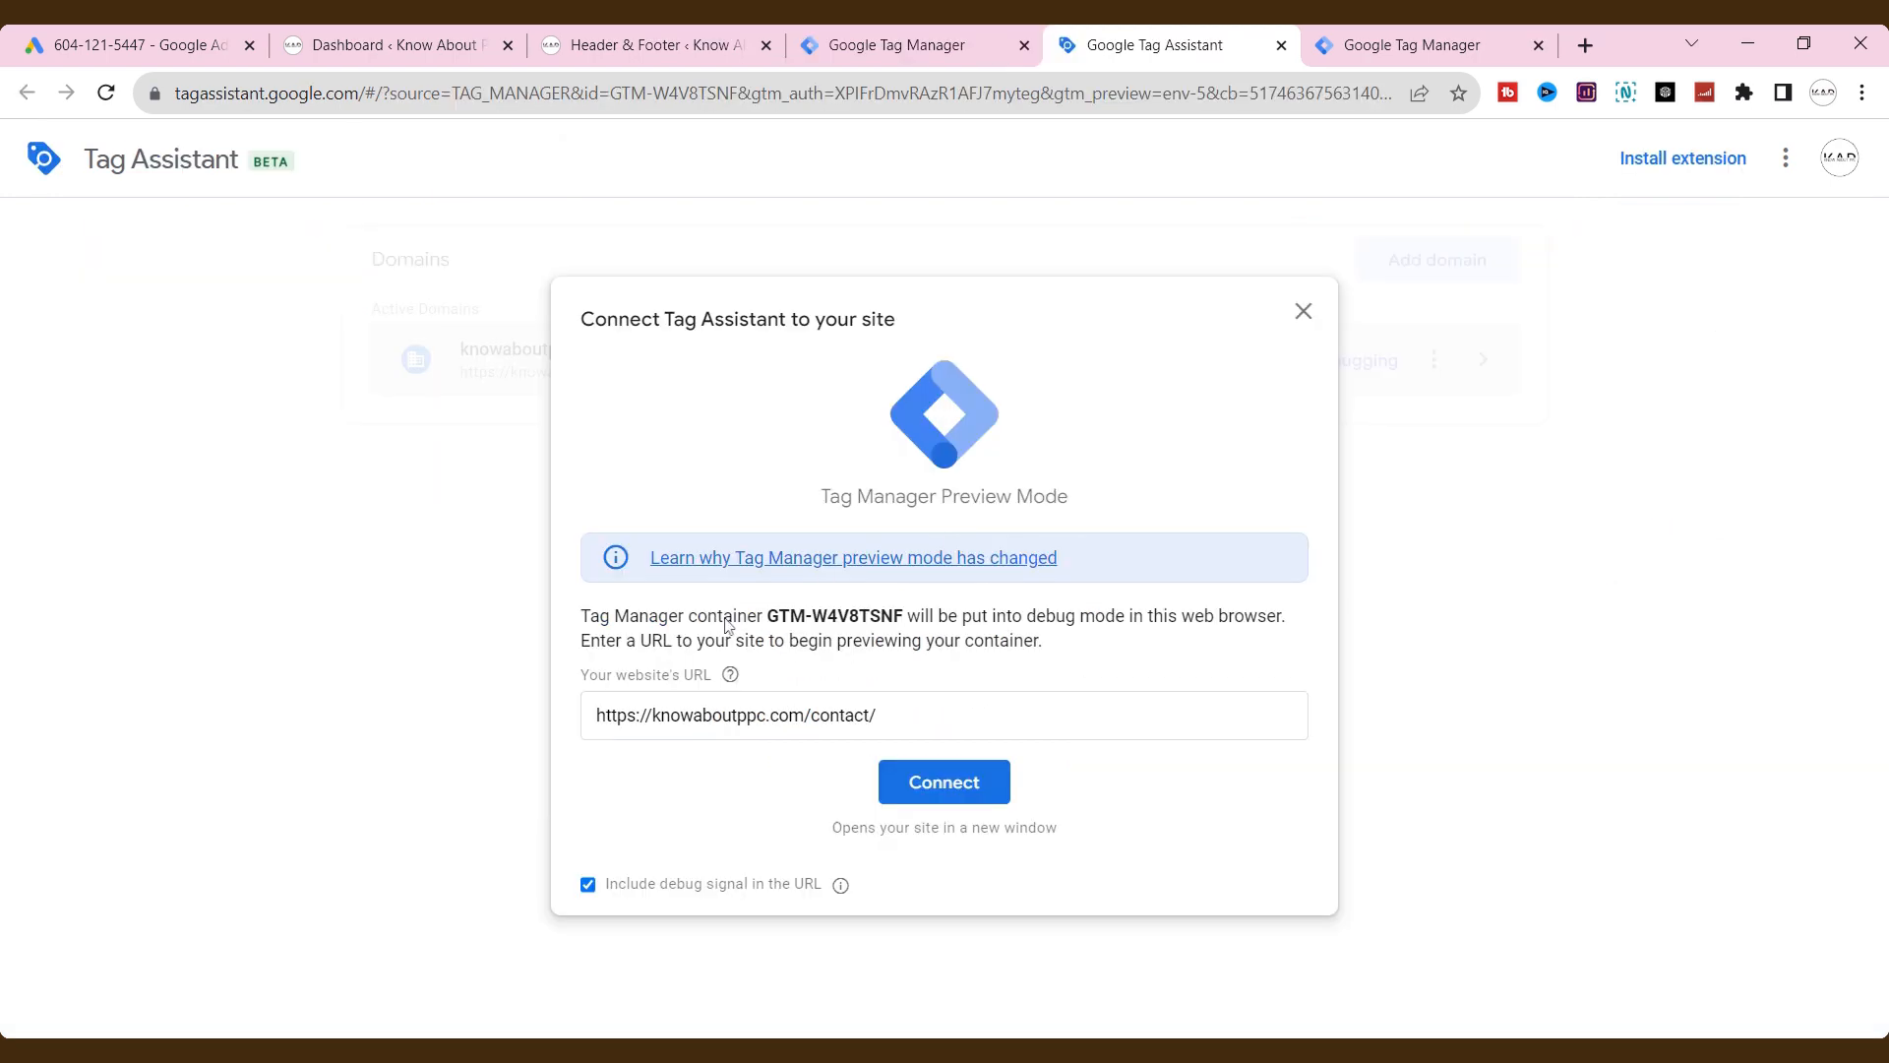
{"action": "left_click_drag", "start_coordinate": [809, 715], "coordinate": [939, 715]}
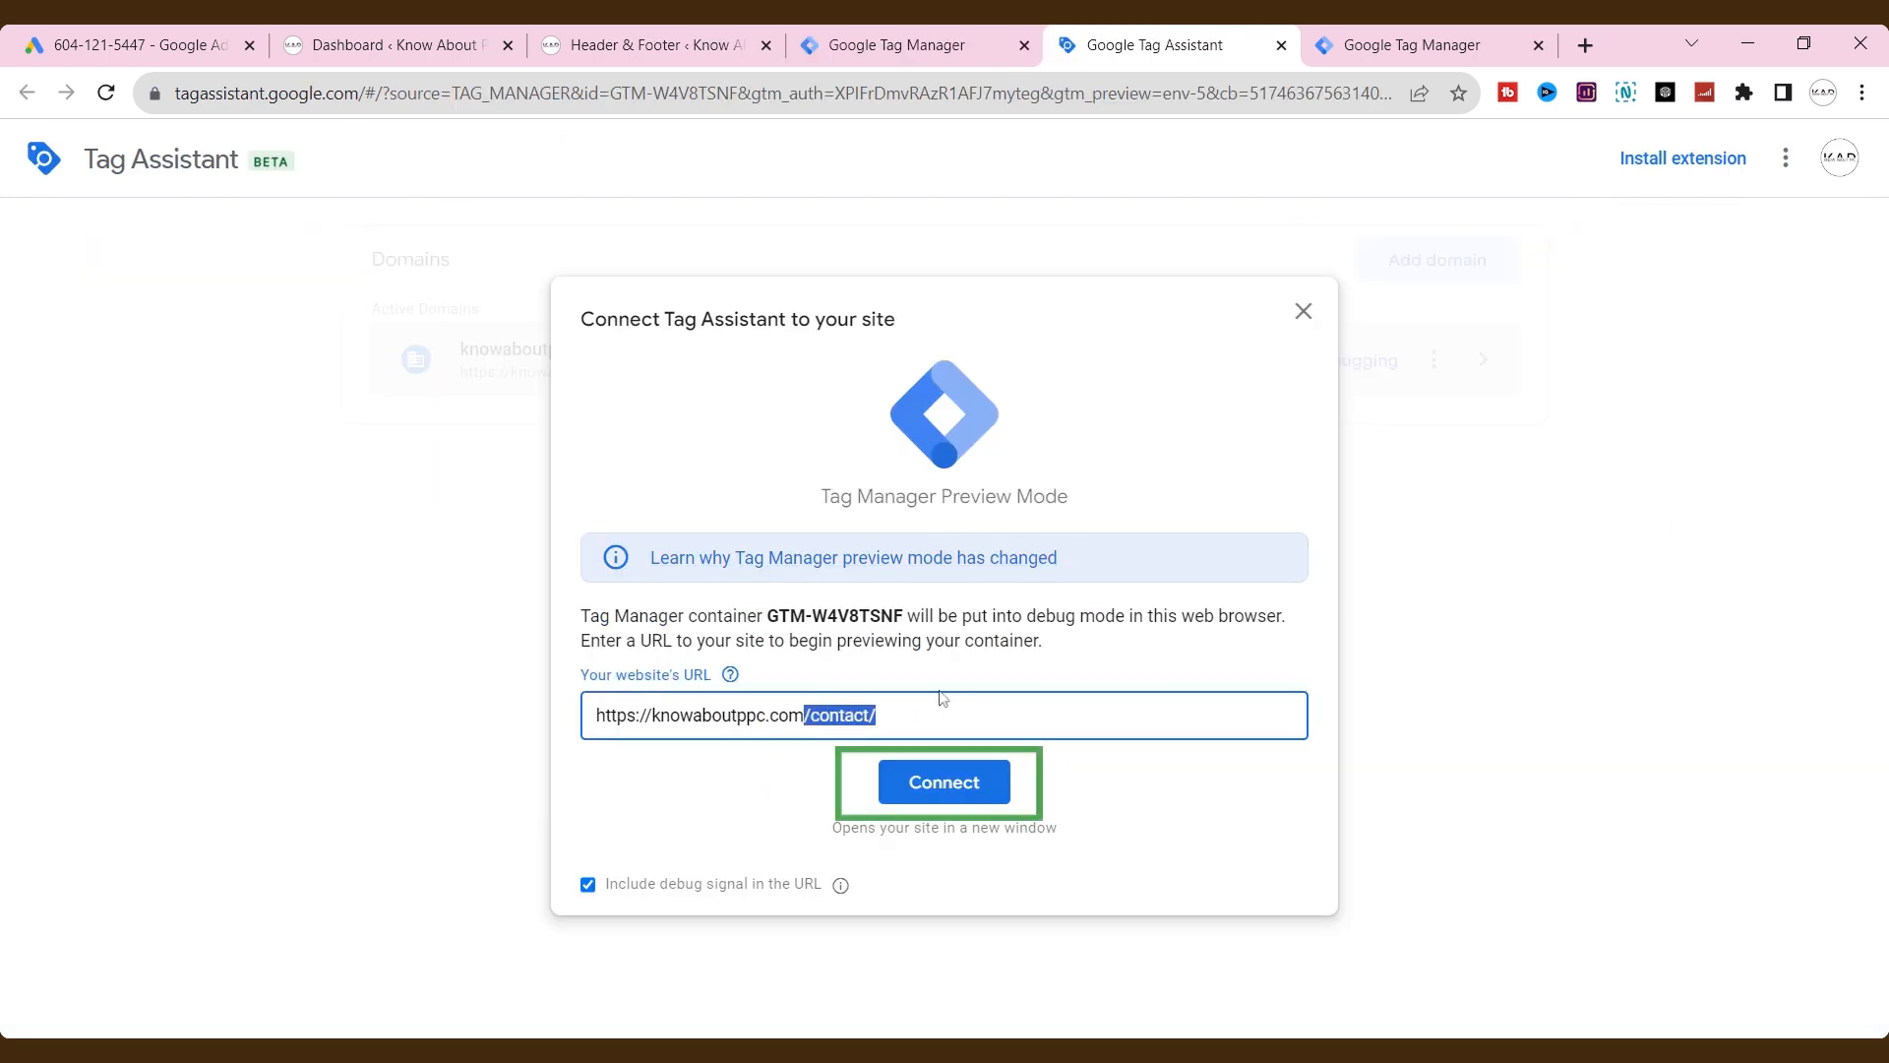
{"action": "key", "text": "BackSpace"}
{"action": "left_click", "coordinate": [941, 797]}
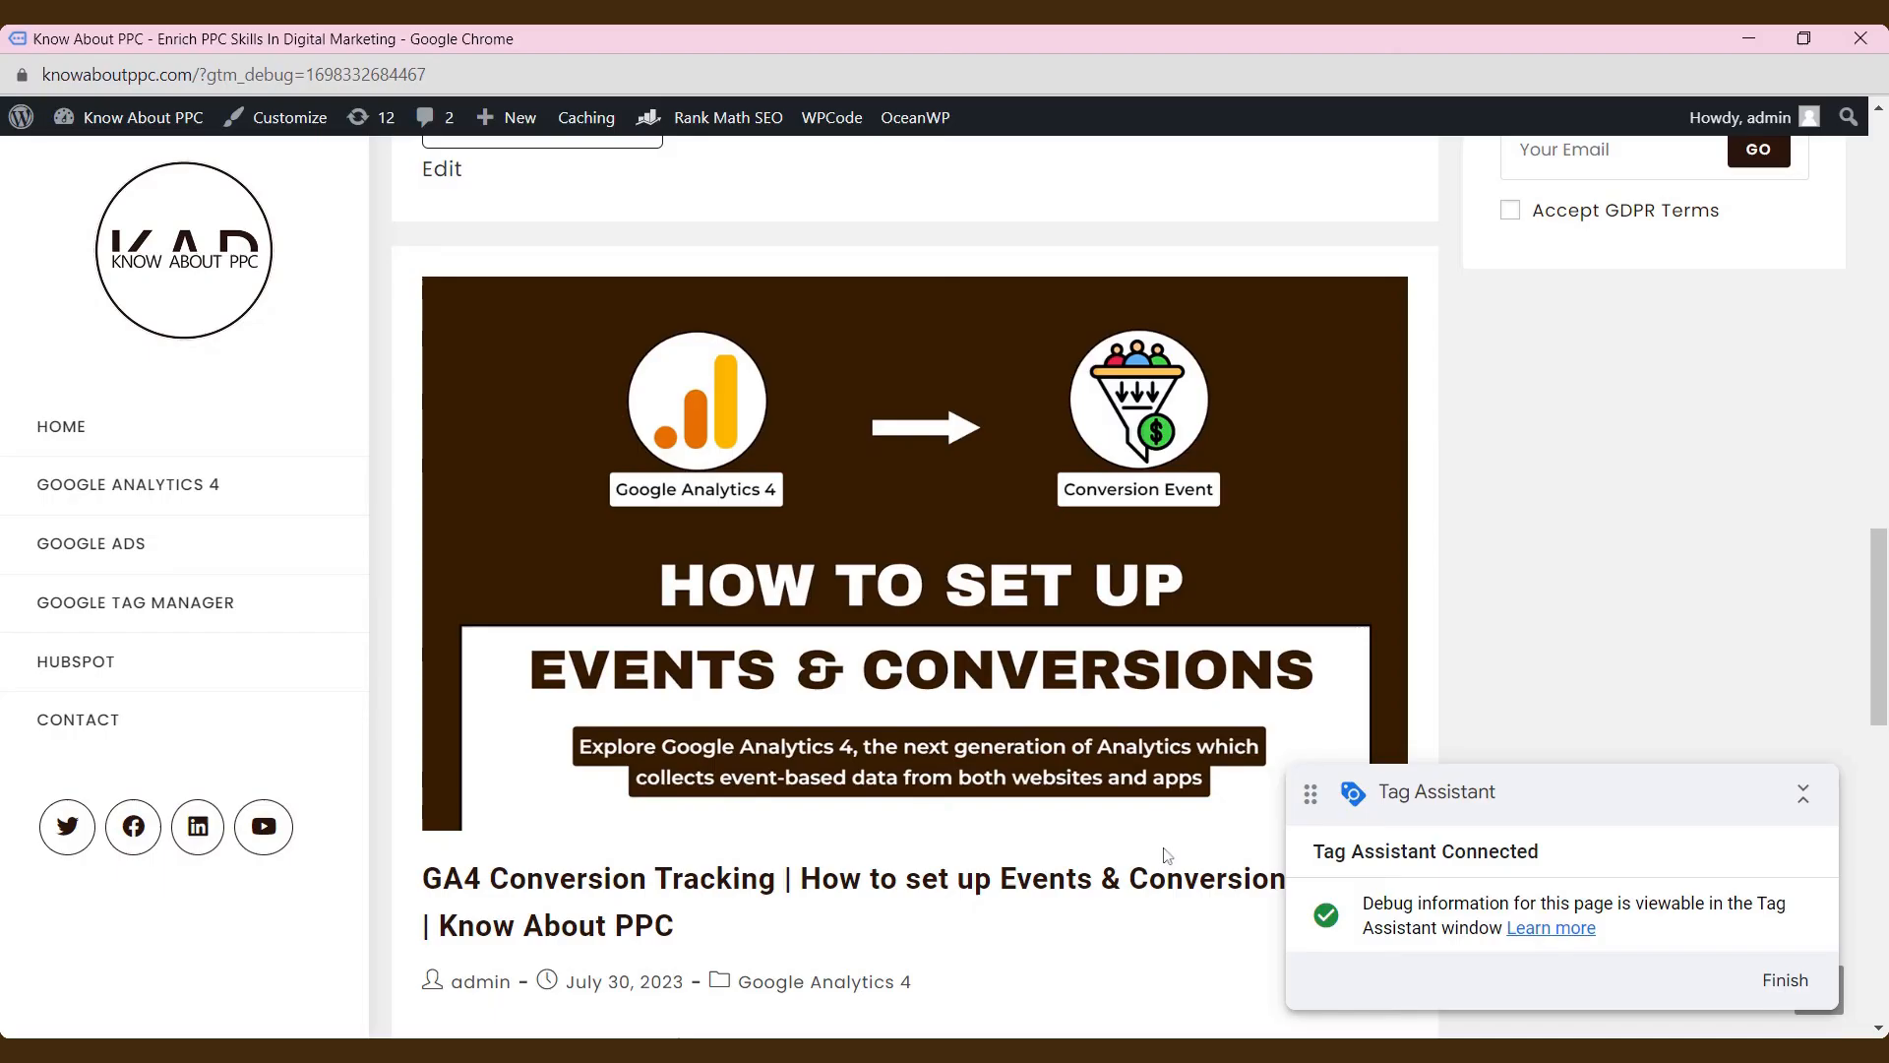
- Browse the connected site, finish the debug session and inspect the Remarketing Google Ads tag's details in Tag Assistant
{"action": "scroll", "coordinate": [1166, 841], "scroll_direction": "down", "scroll_amount": 7}
{"action": "scroll", "coordinate": [1166, 839], "scroll_direction": "down", "scroll_amount": 3}
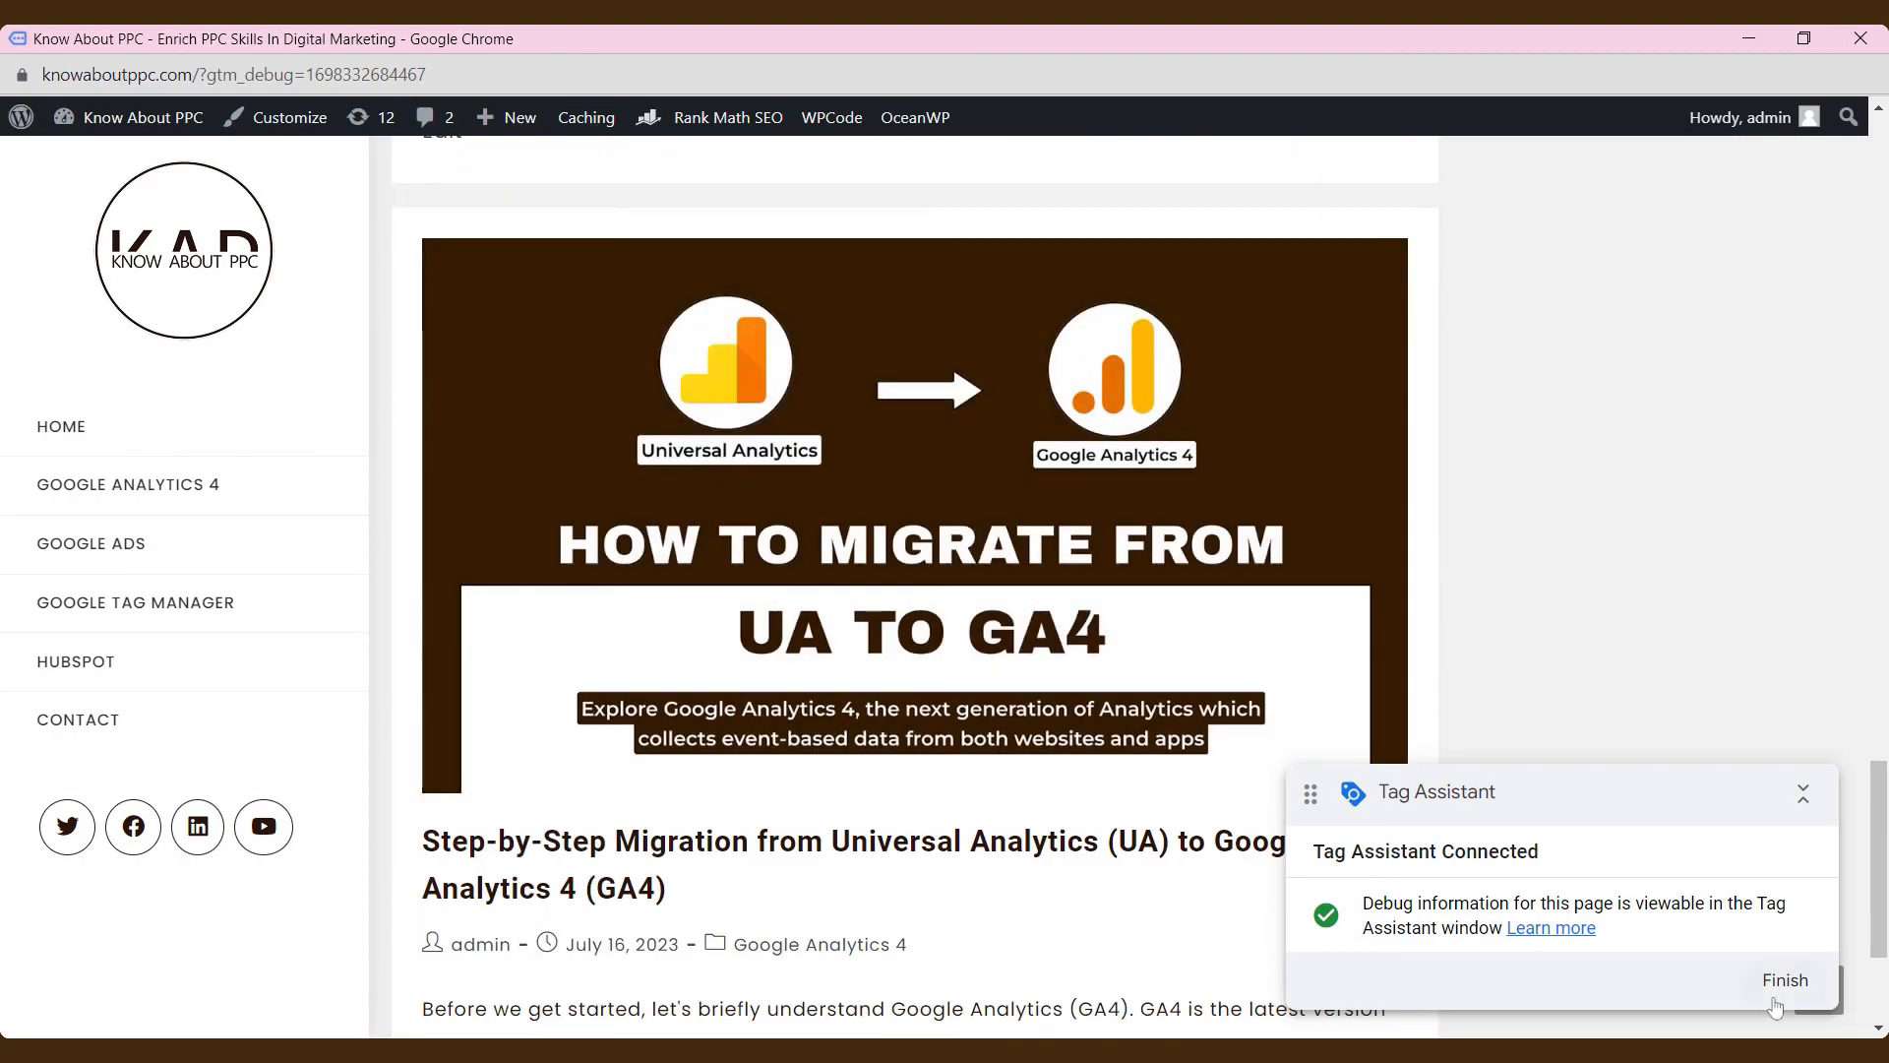
{"action": "left_click", "coordinate": [1785, 980]}
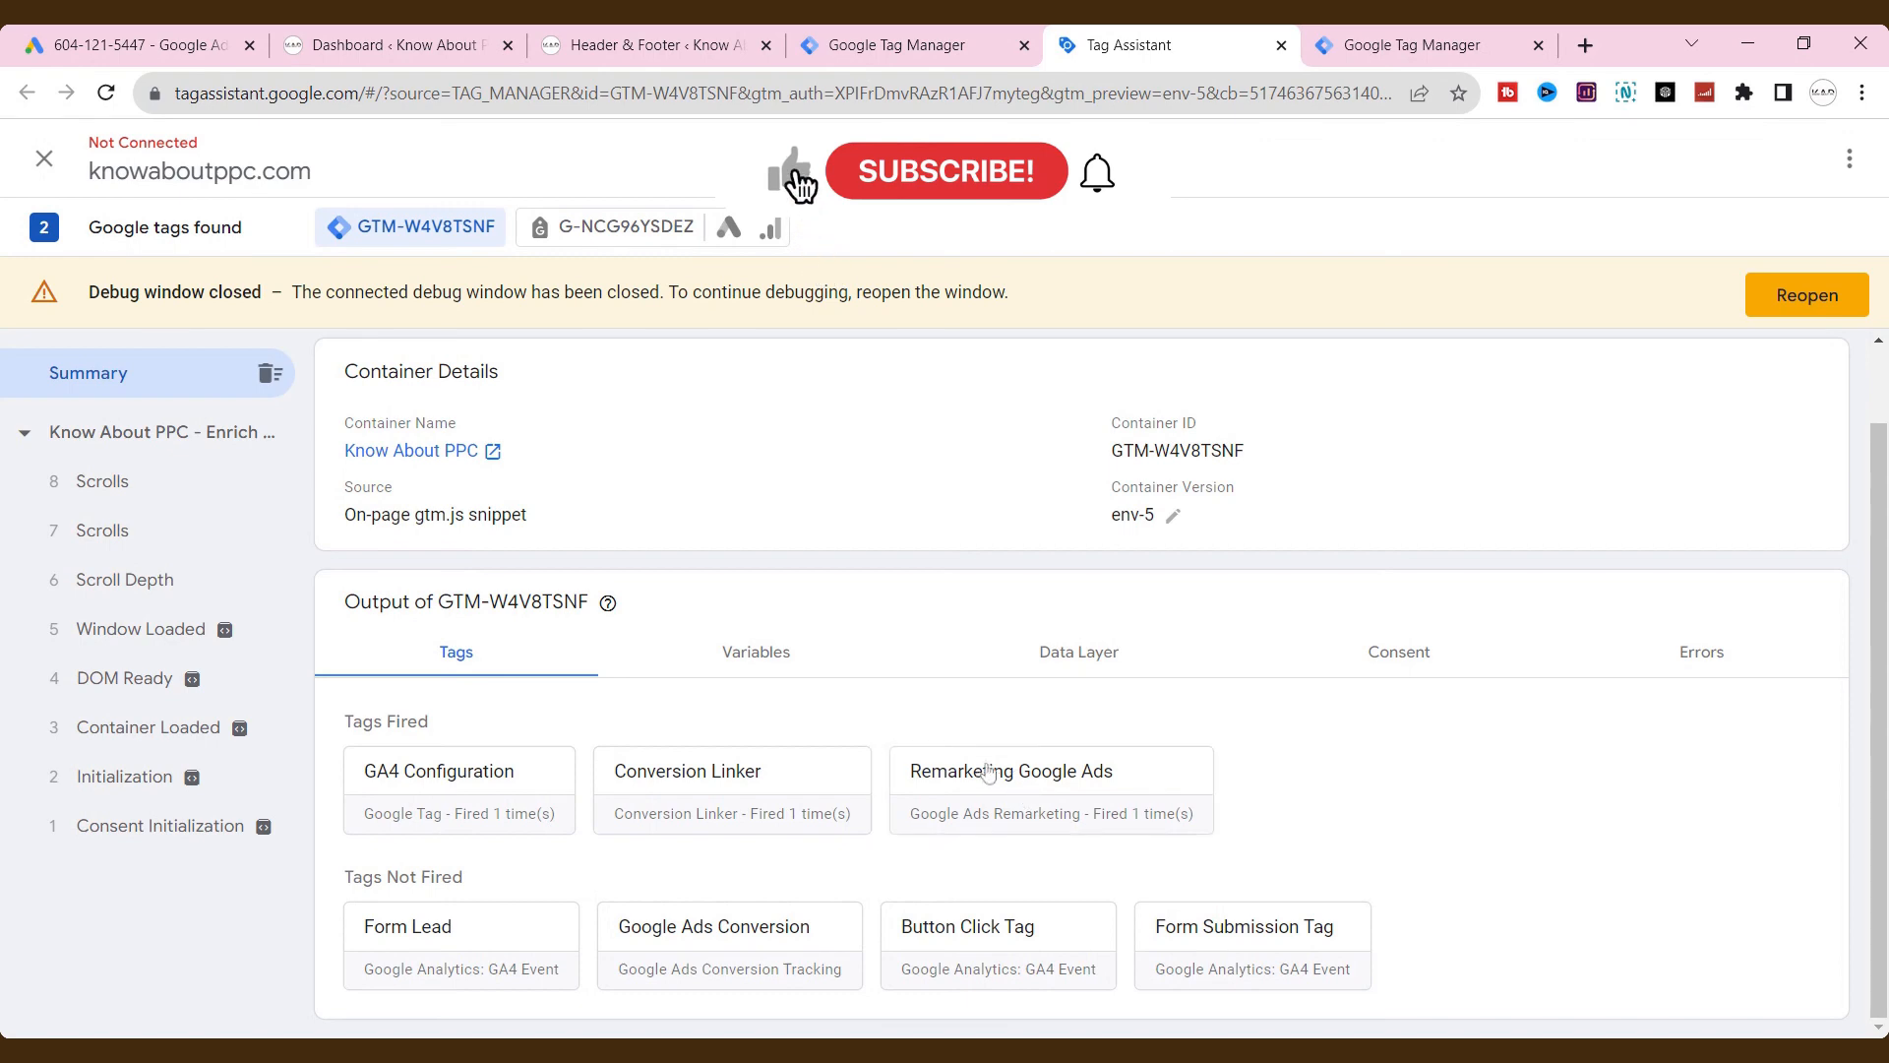
{"action": "left_click", "coordinate": [997, 797]}
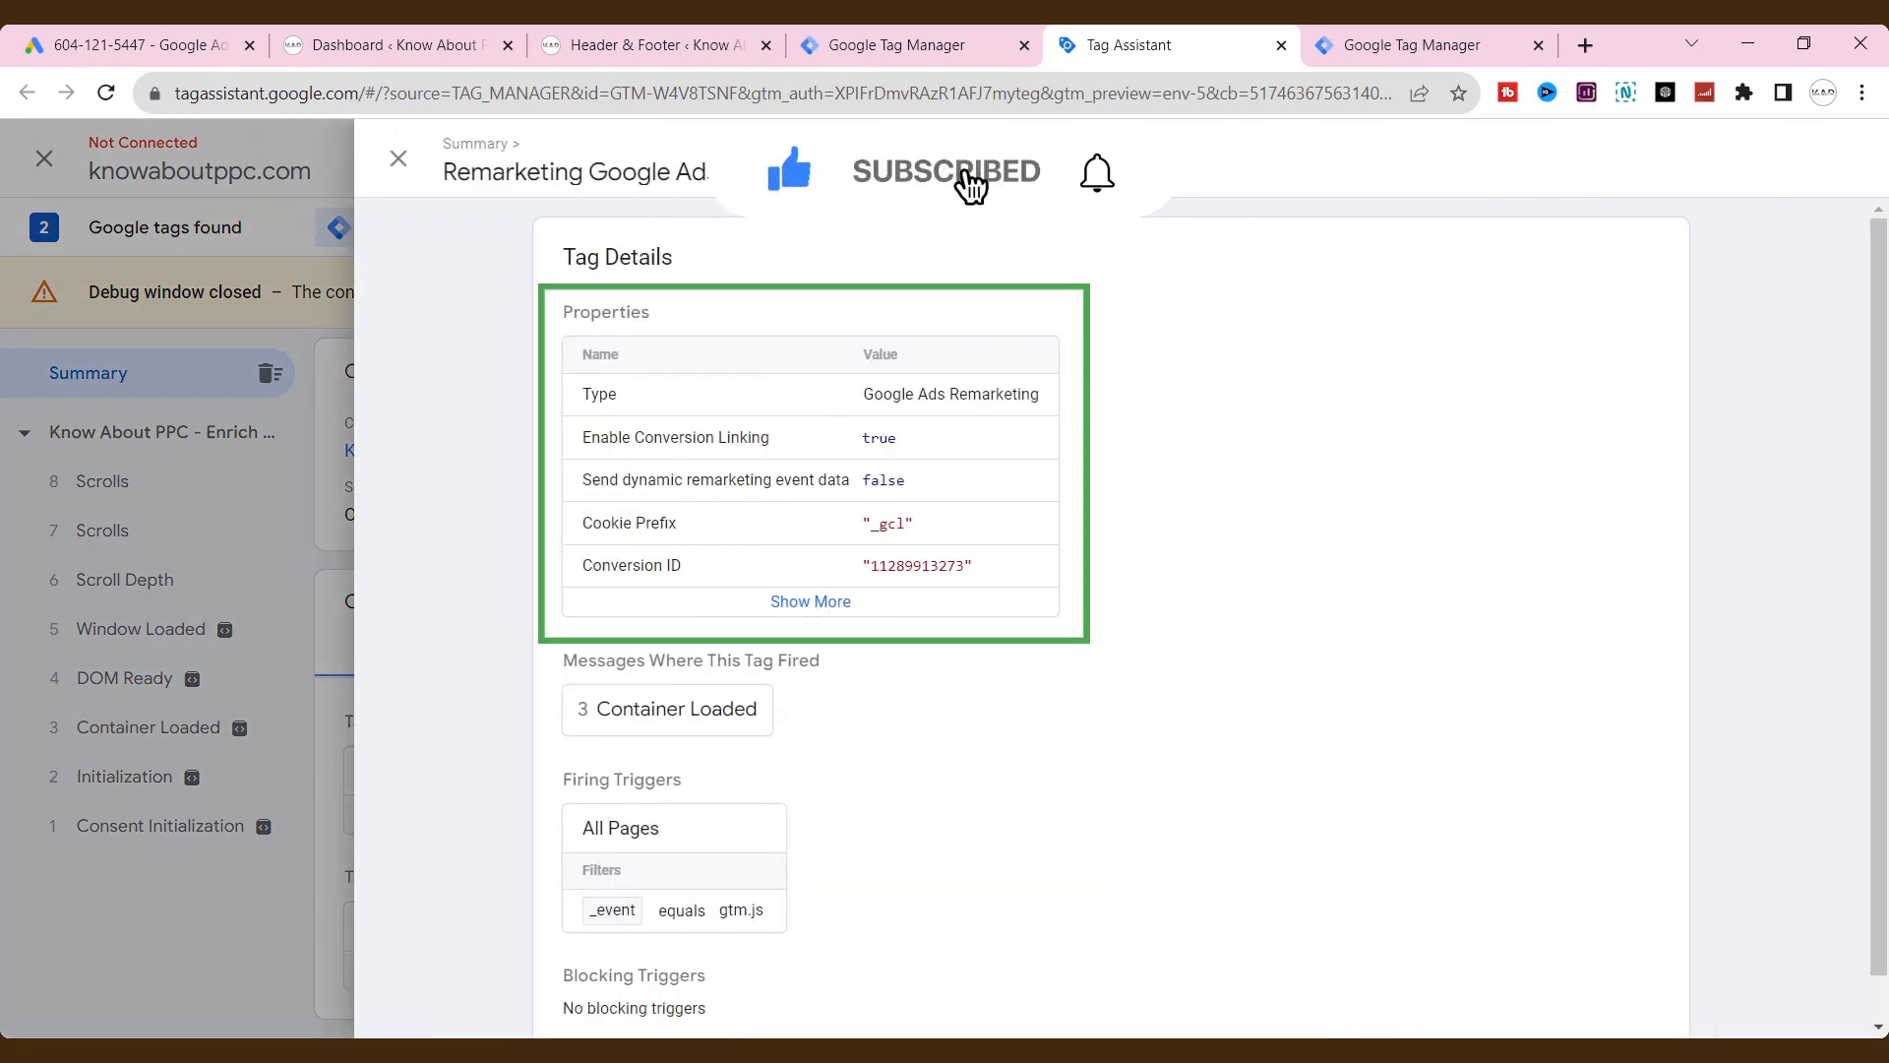
{"action": "scroll", "coordinate": [912, 510], "scroll_direction": "down", "scroll_amount": 1}
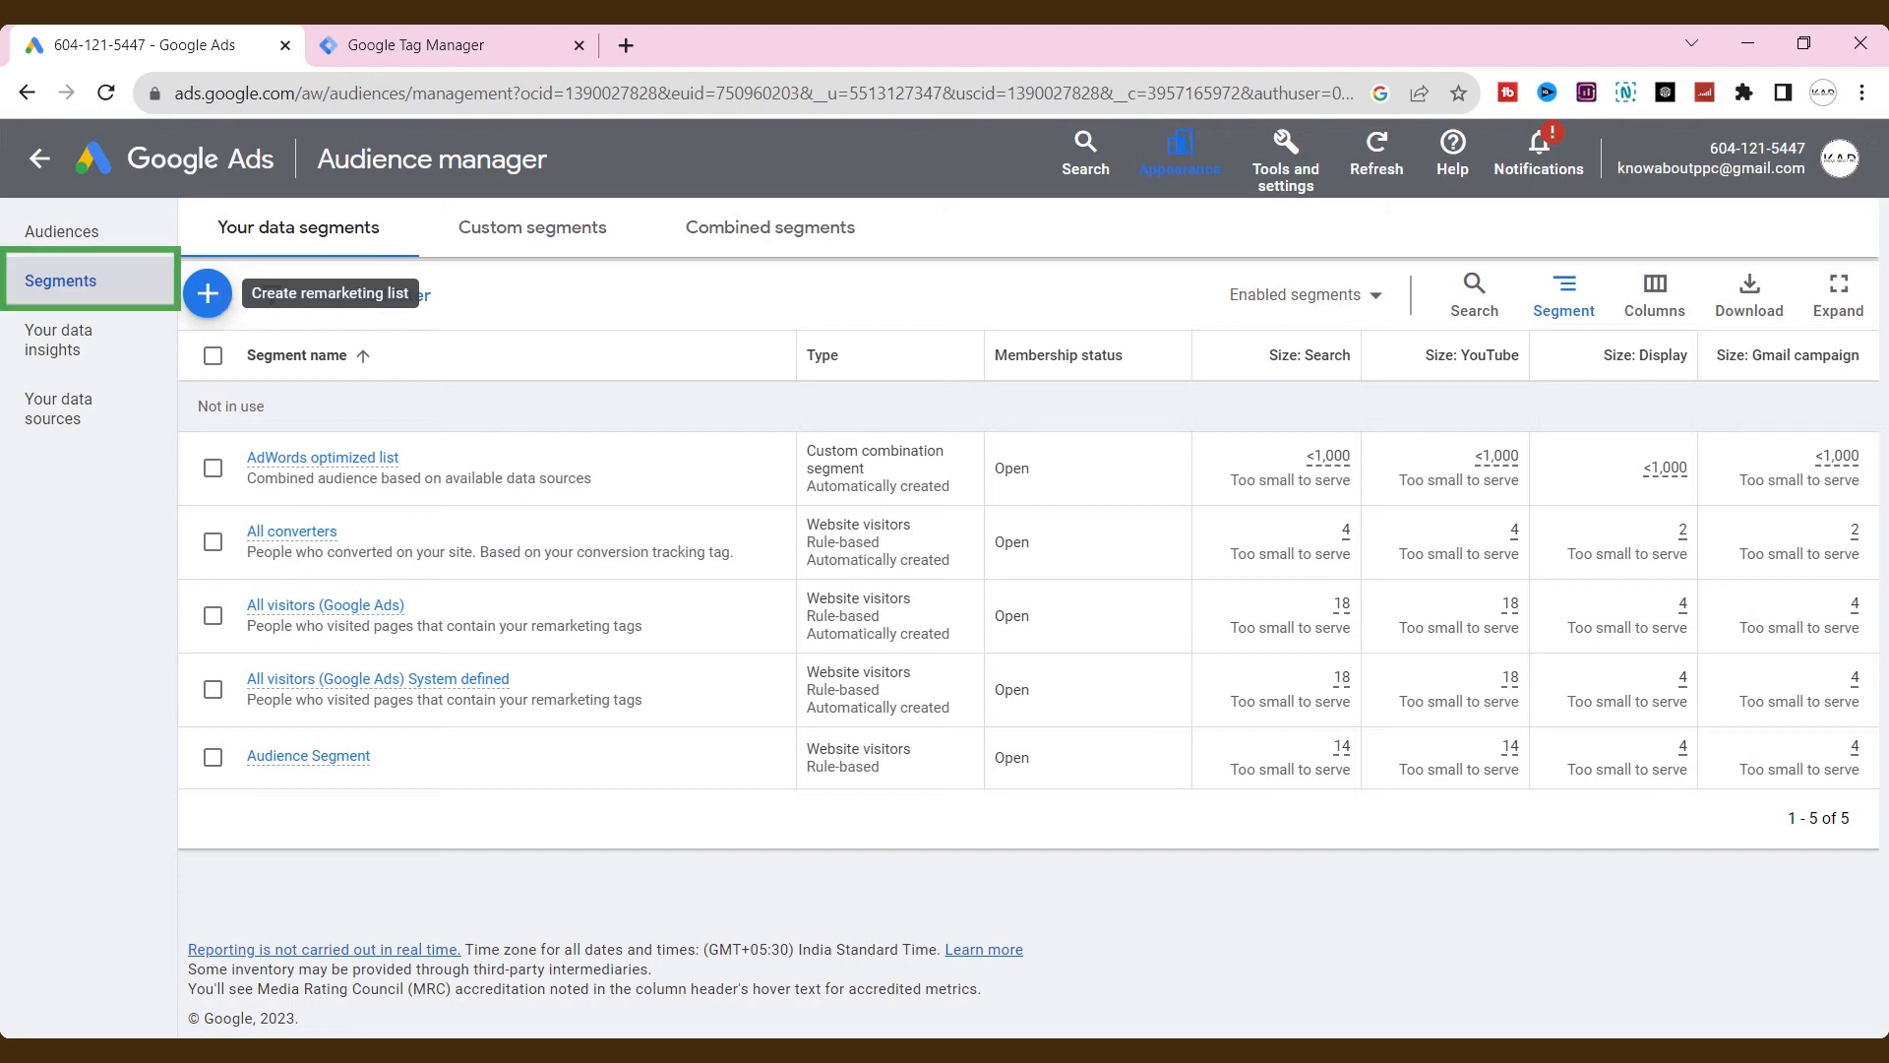
- Start a new website visitors segment and name it "Remarketing - 30 Days"
{"action": "left_click", "coordinate": [207, 293]}
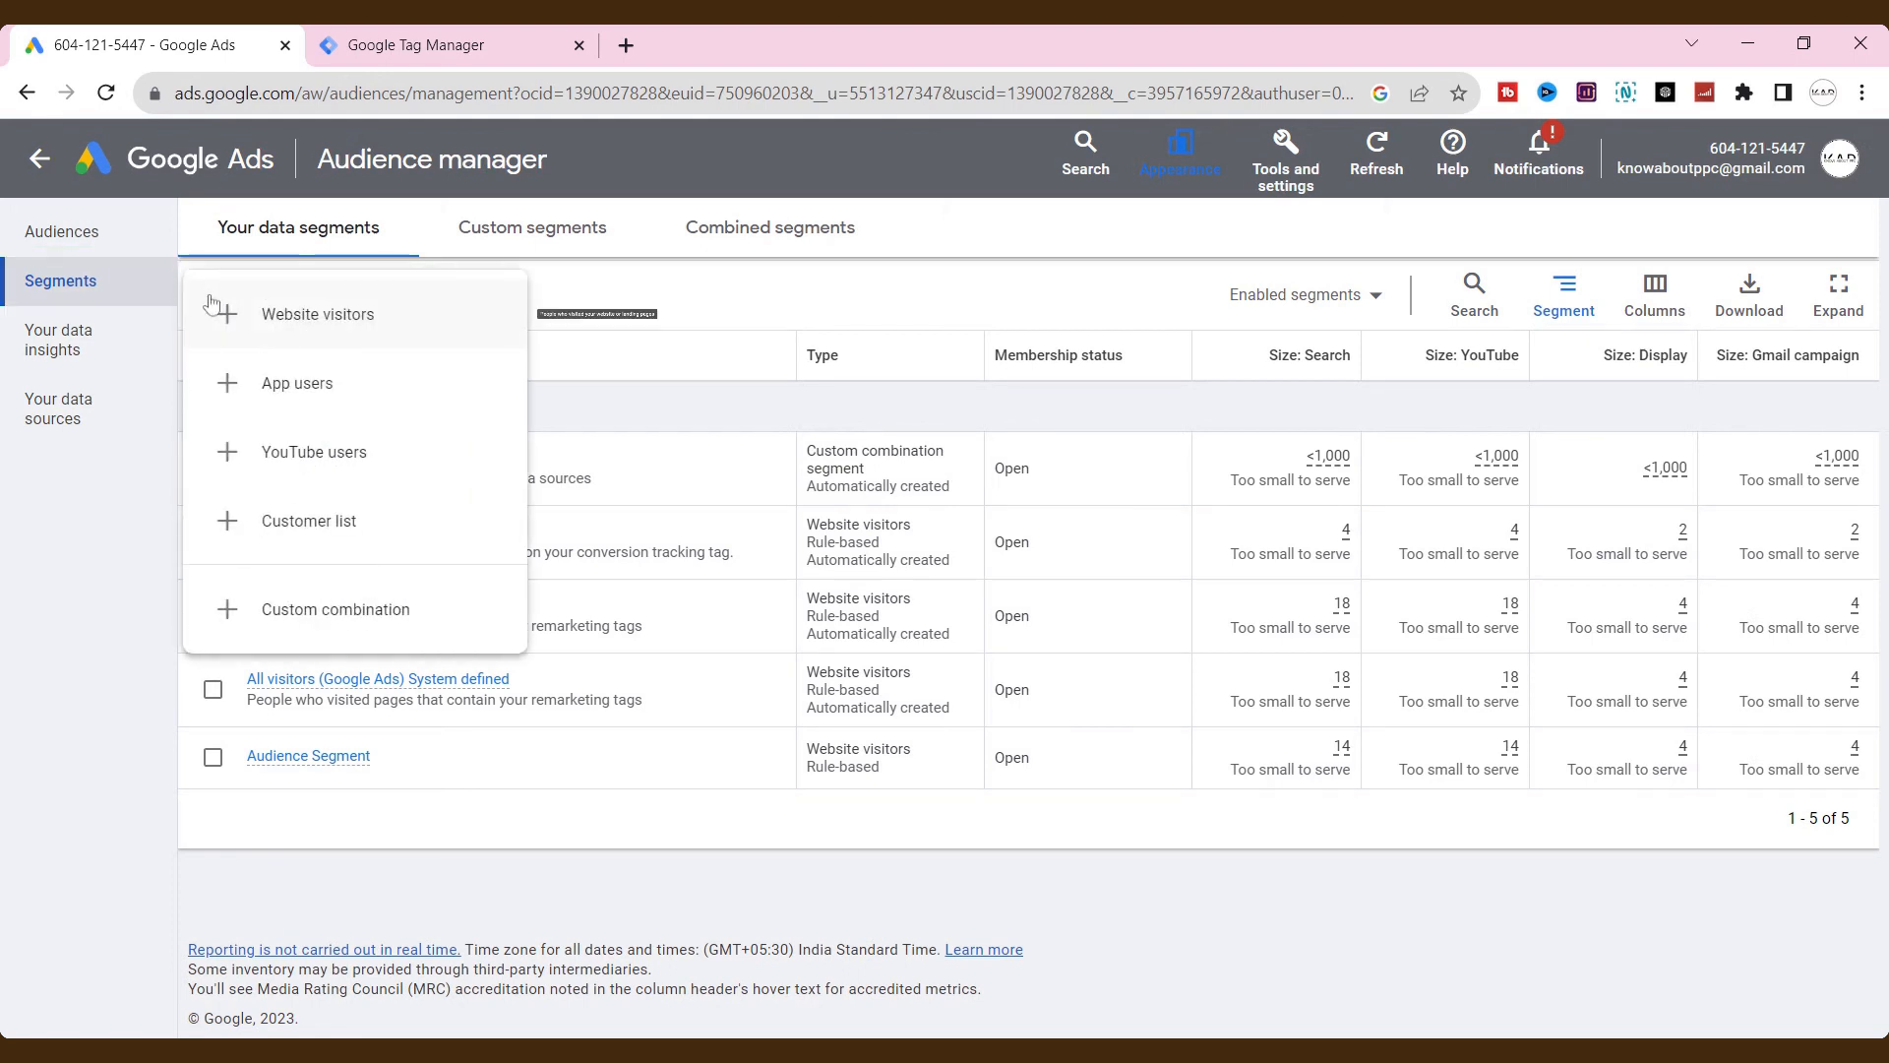
{"action": "left_click", "coordinate": [311, 317]}
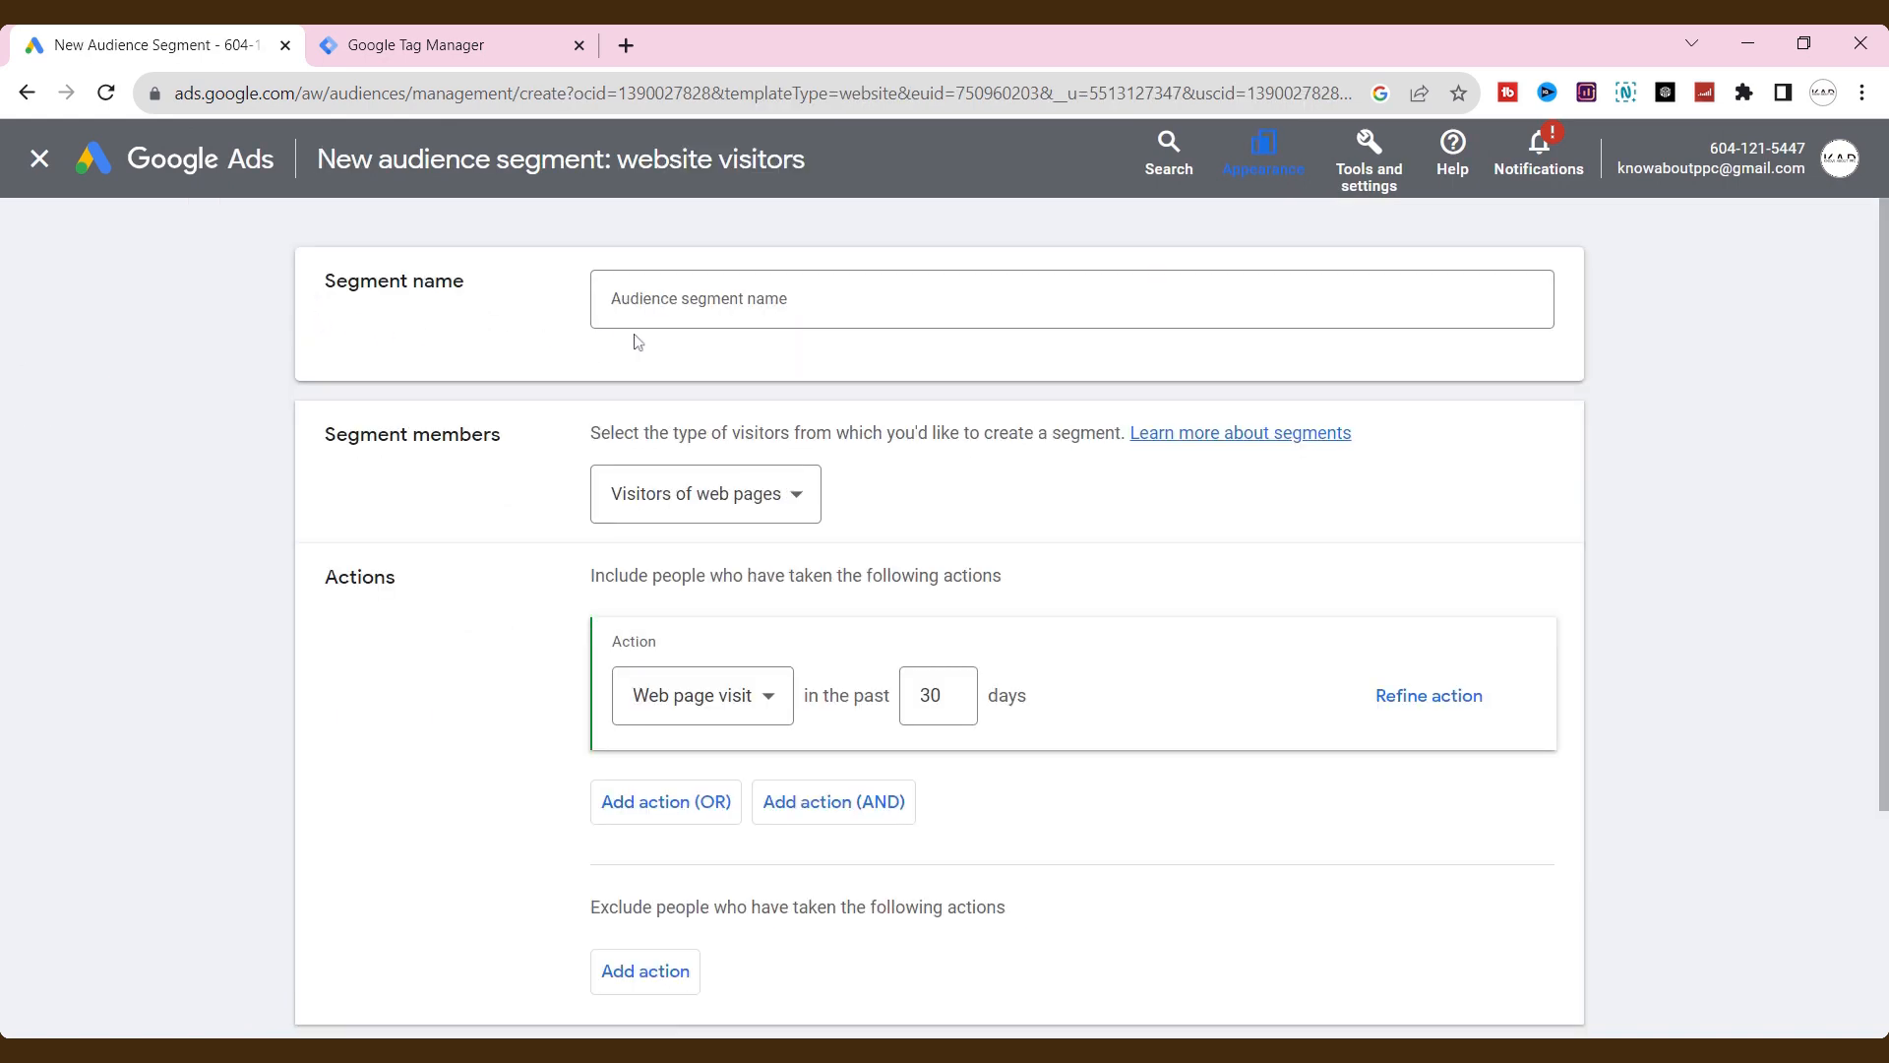
{"action": "left_click", "coordinate": [714, 324]}
{"action": "type", "text": "Remarketing - 30 Days"}
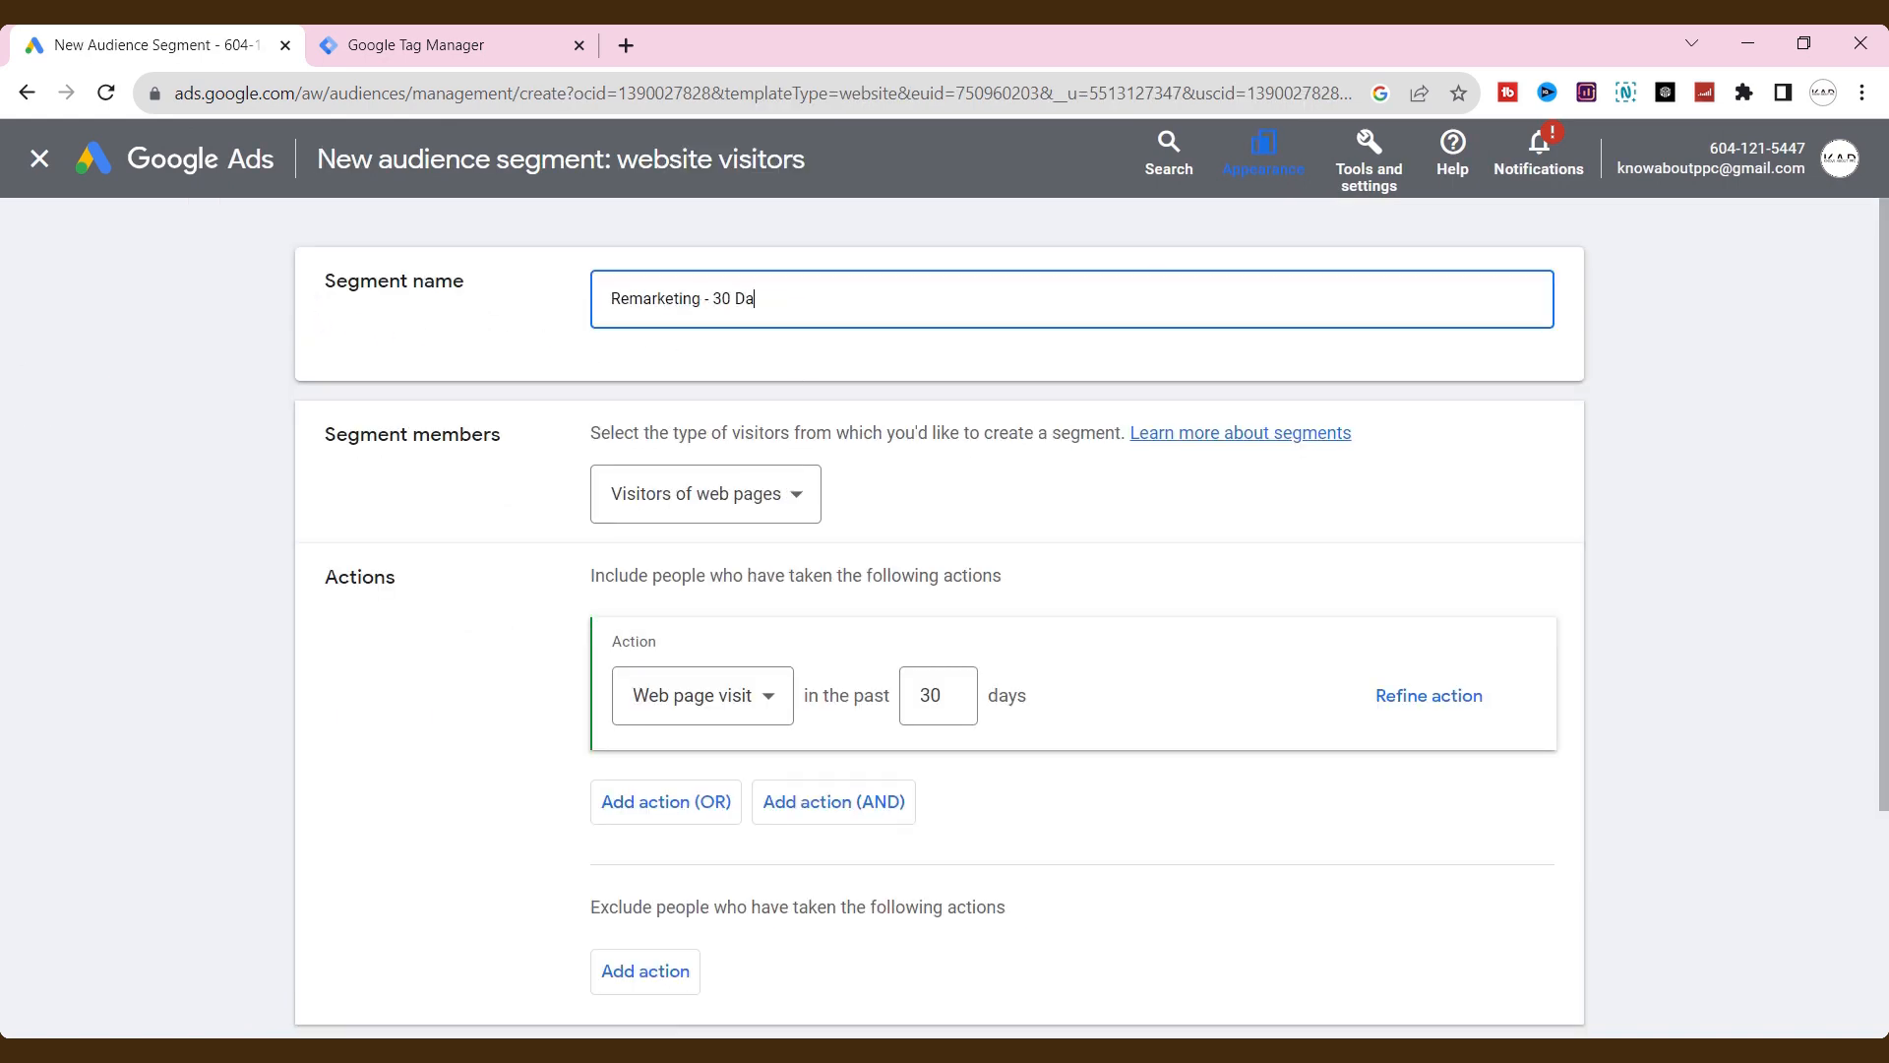
- Choose visitors of web pages as the segment members and keep the web page visit window at 30 days
{"action": "left_click", "coordinate": [777, 494]}
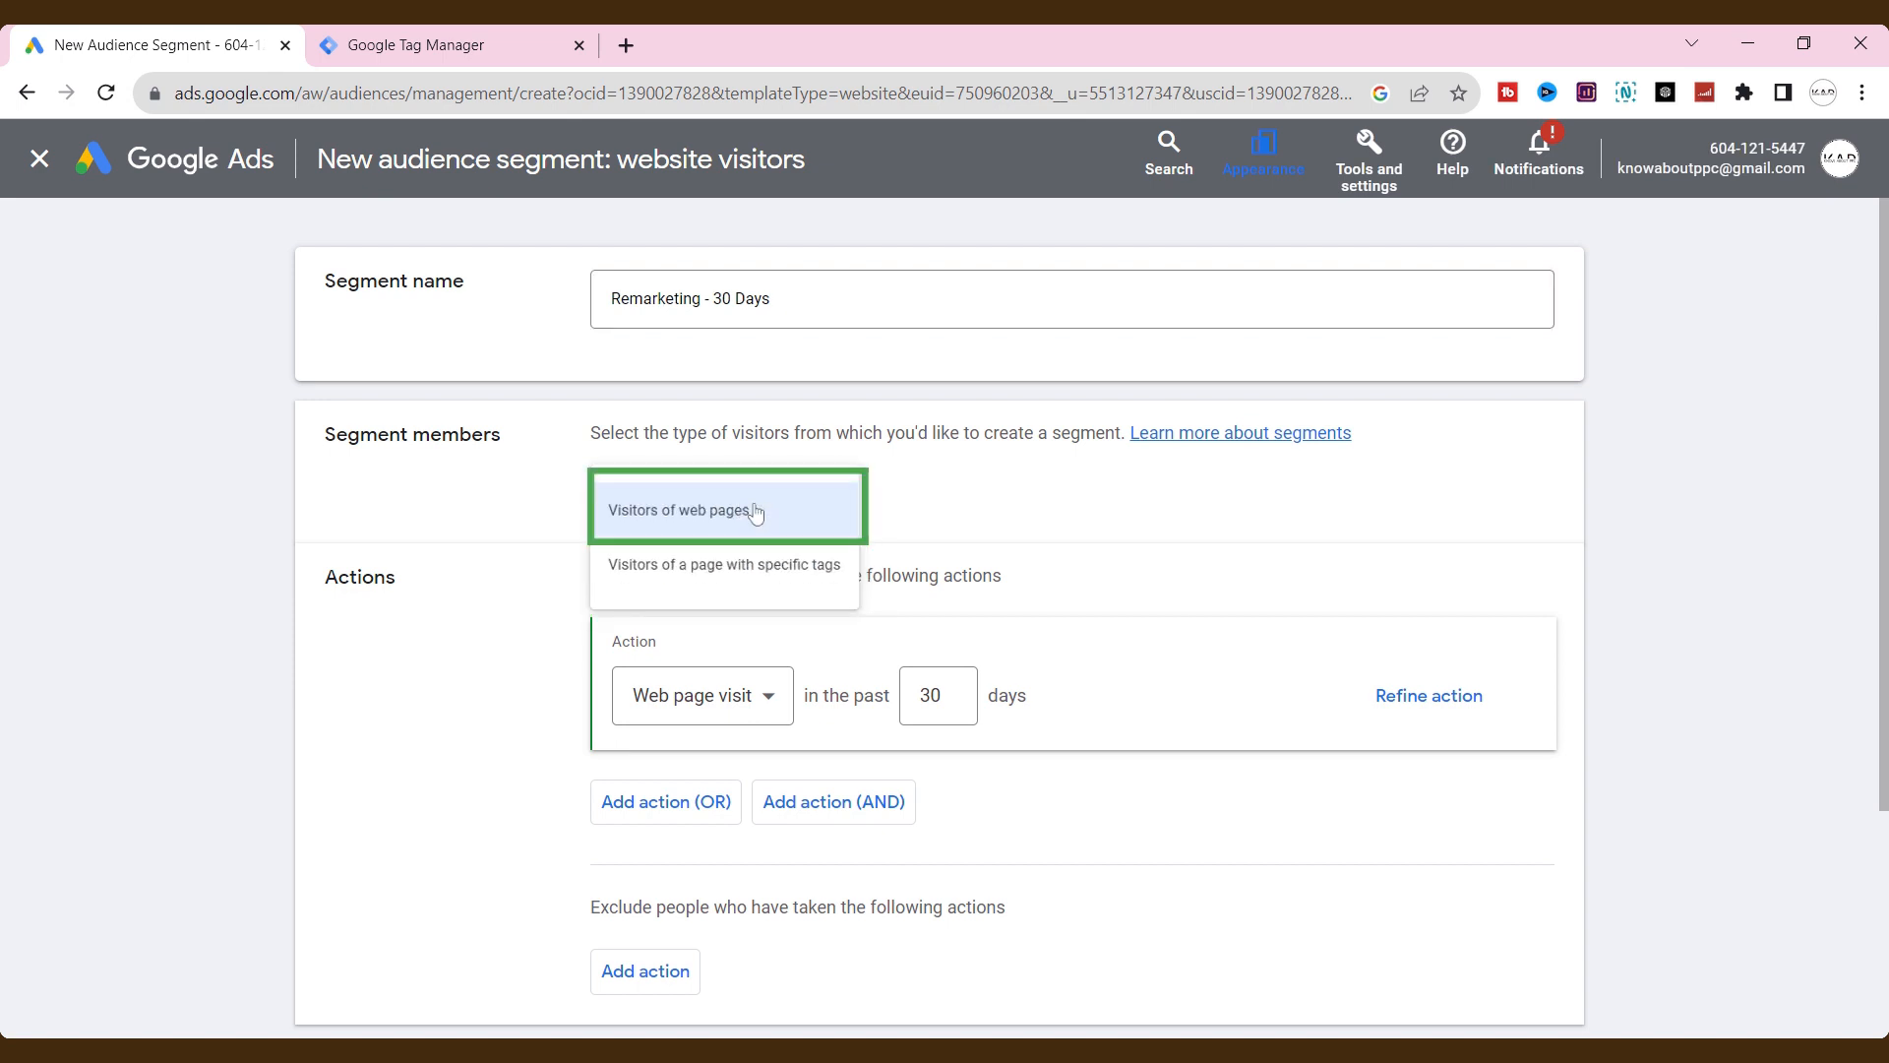
{"action": "left_click", "coordinate": [755, 513]}
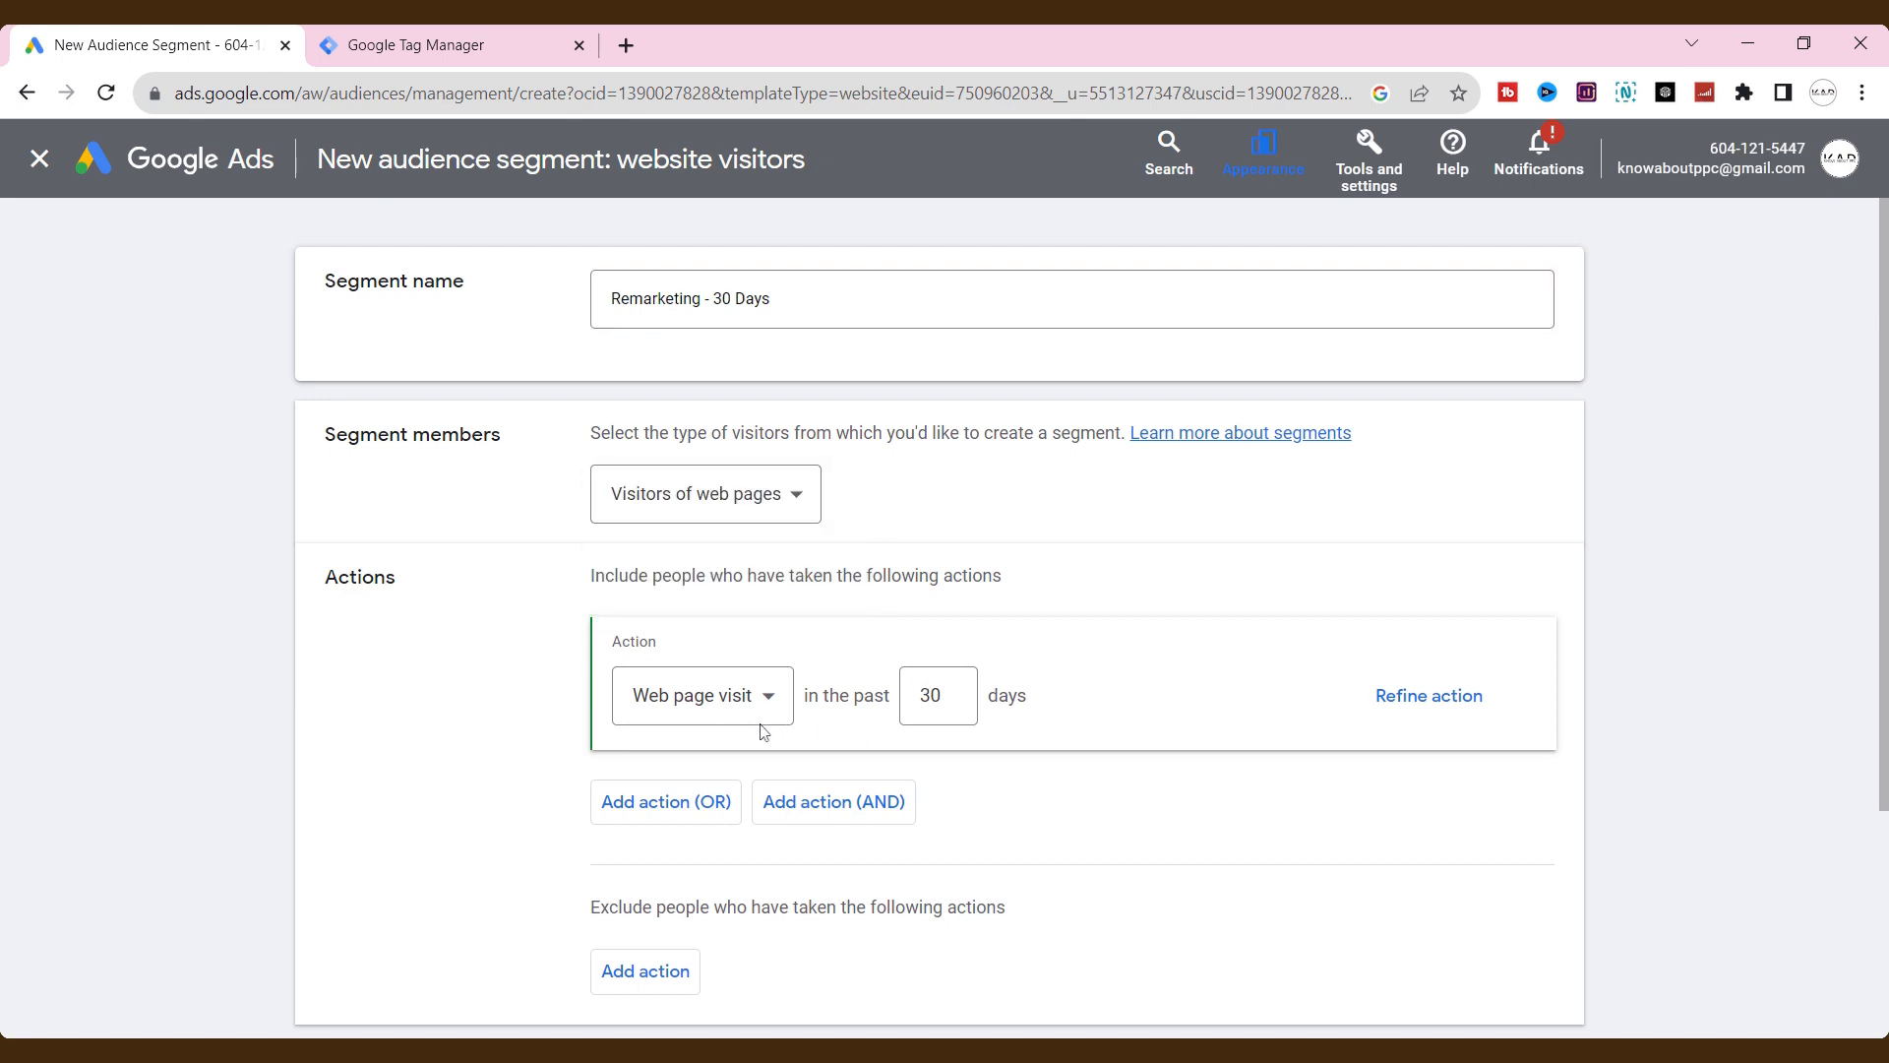
{"action": "left_click", "coordinate": [926, 696]}
{"action": "double_click", "coordinate": [927, 696]}
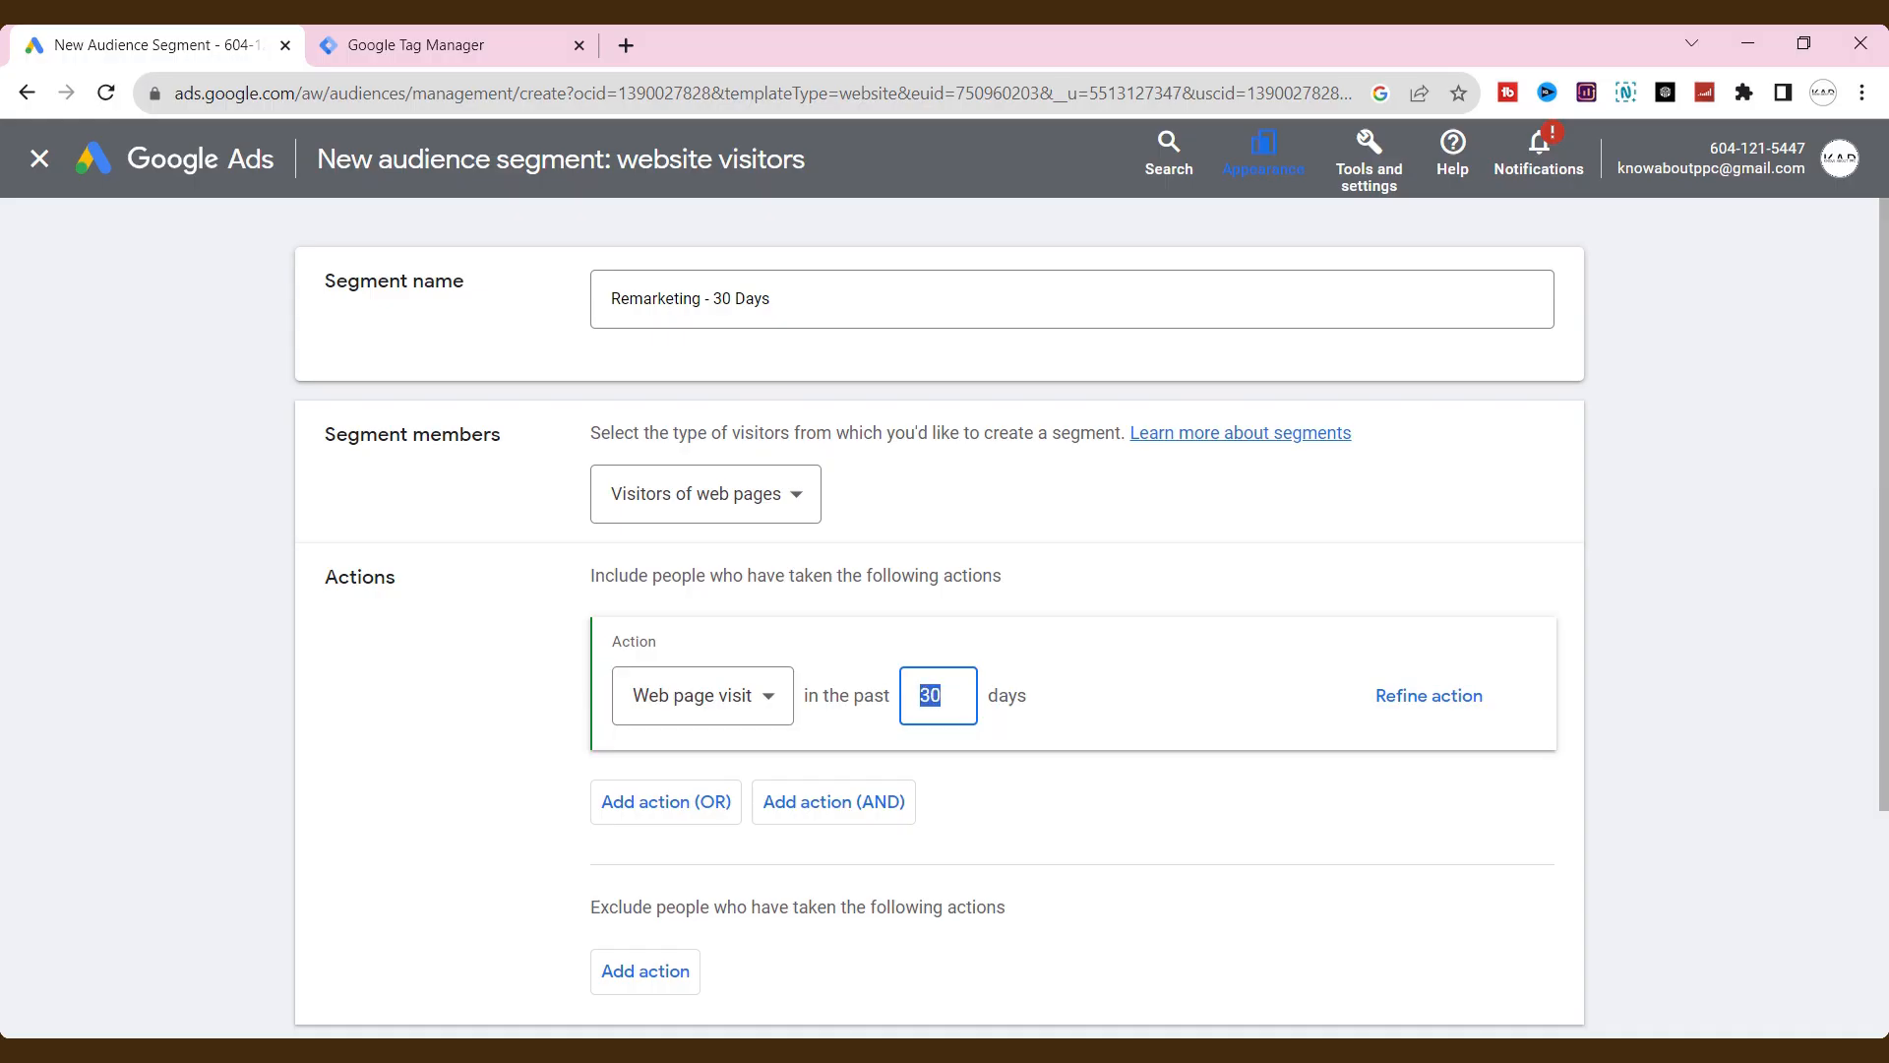
- Refine the web page visit action so that the page URL contains knowaboutppc.com, copying the domain from the site's address
{"action": "left_click", "coordinate": [1461, 701]}
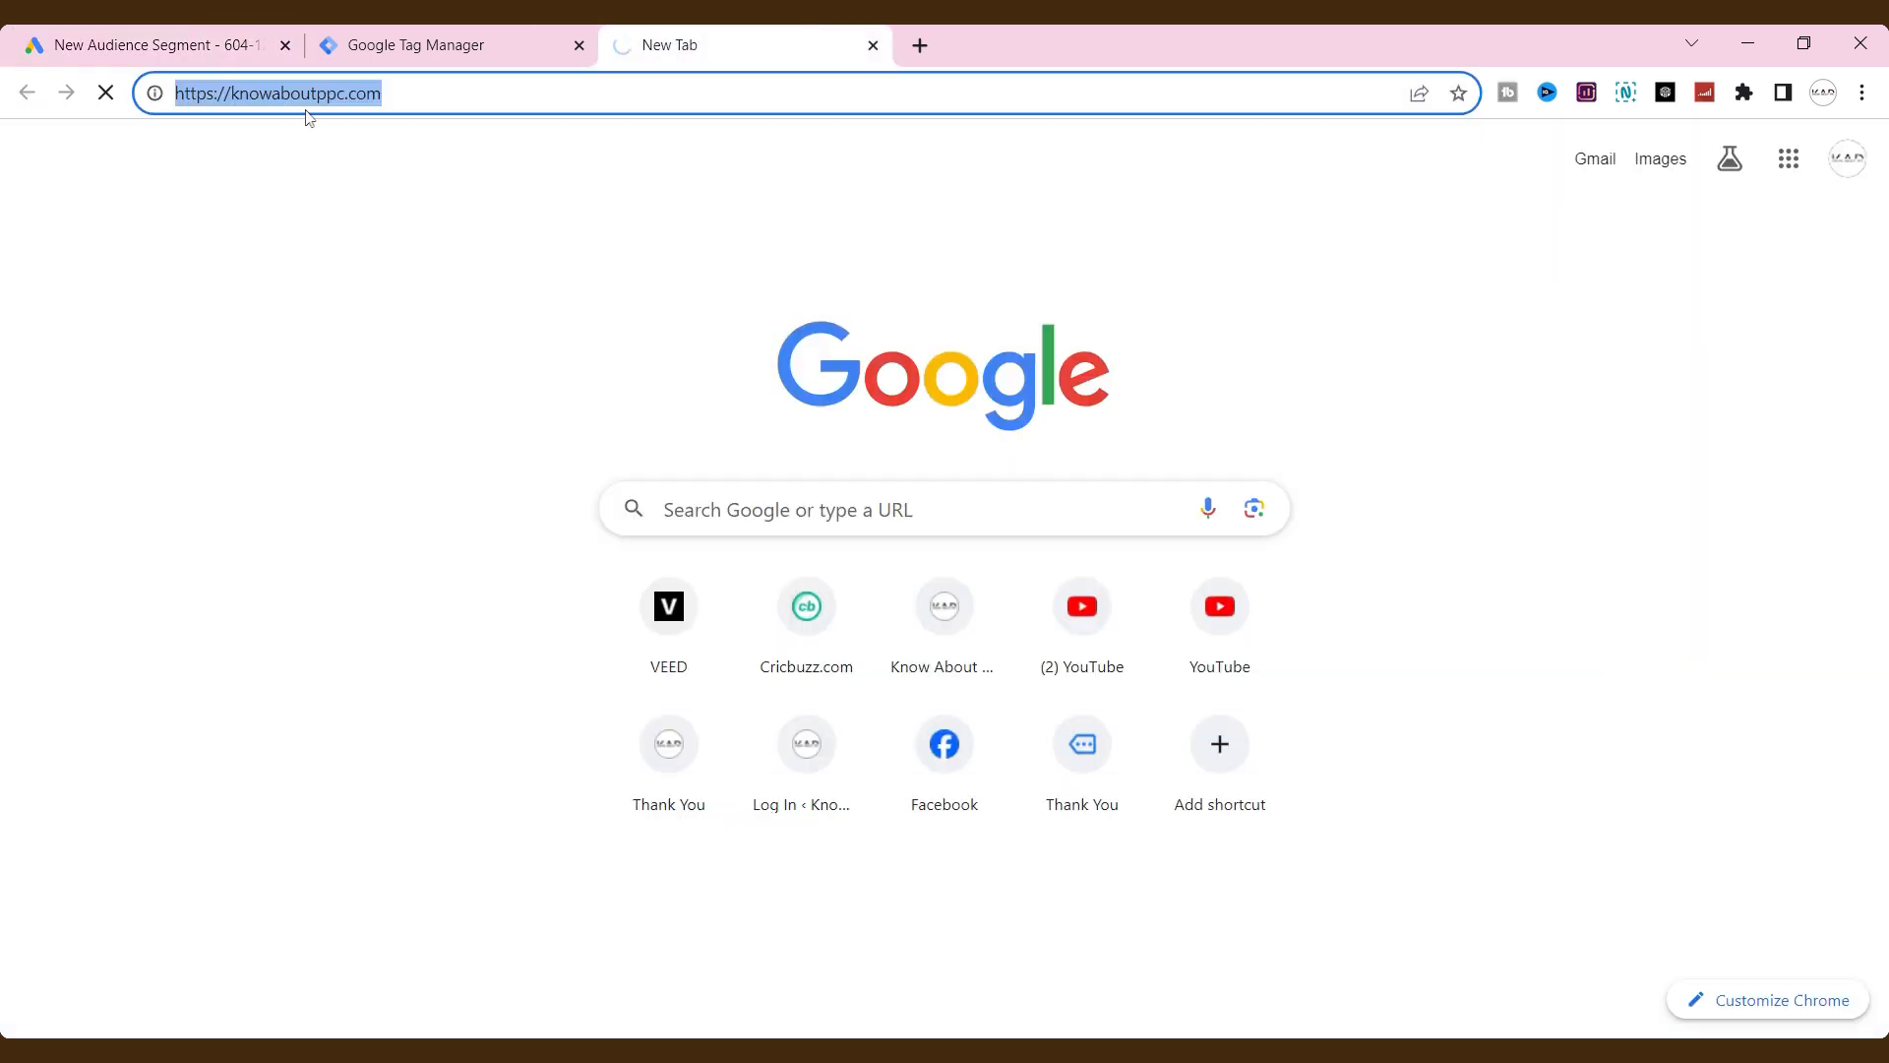
{"action": "left_click", "coordinate": [291, 93]}
{"action": "left_click_drag", "start_coordinate": [230, 93], "coordinate": [384, 93]}
{"action": "key", "text": "ctrl+c"}
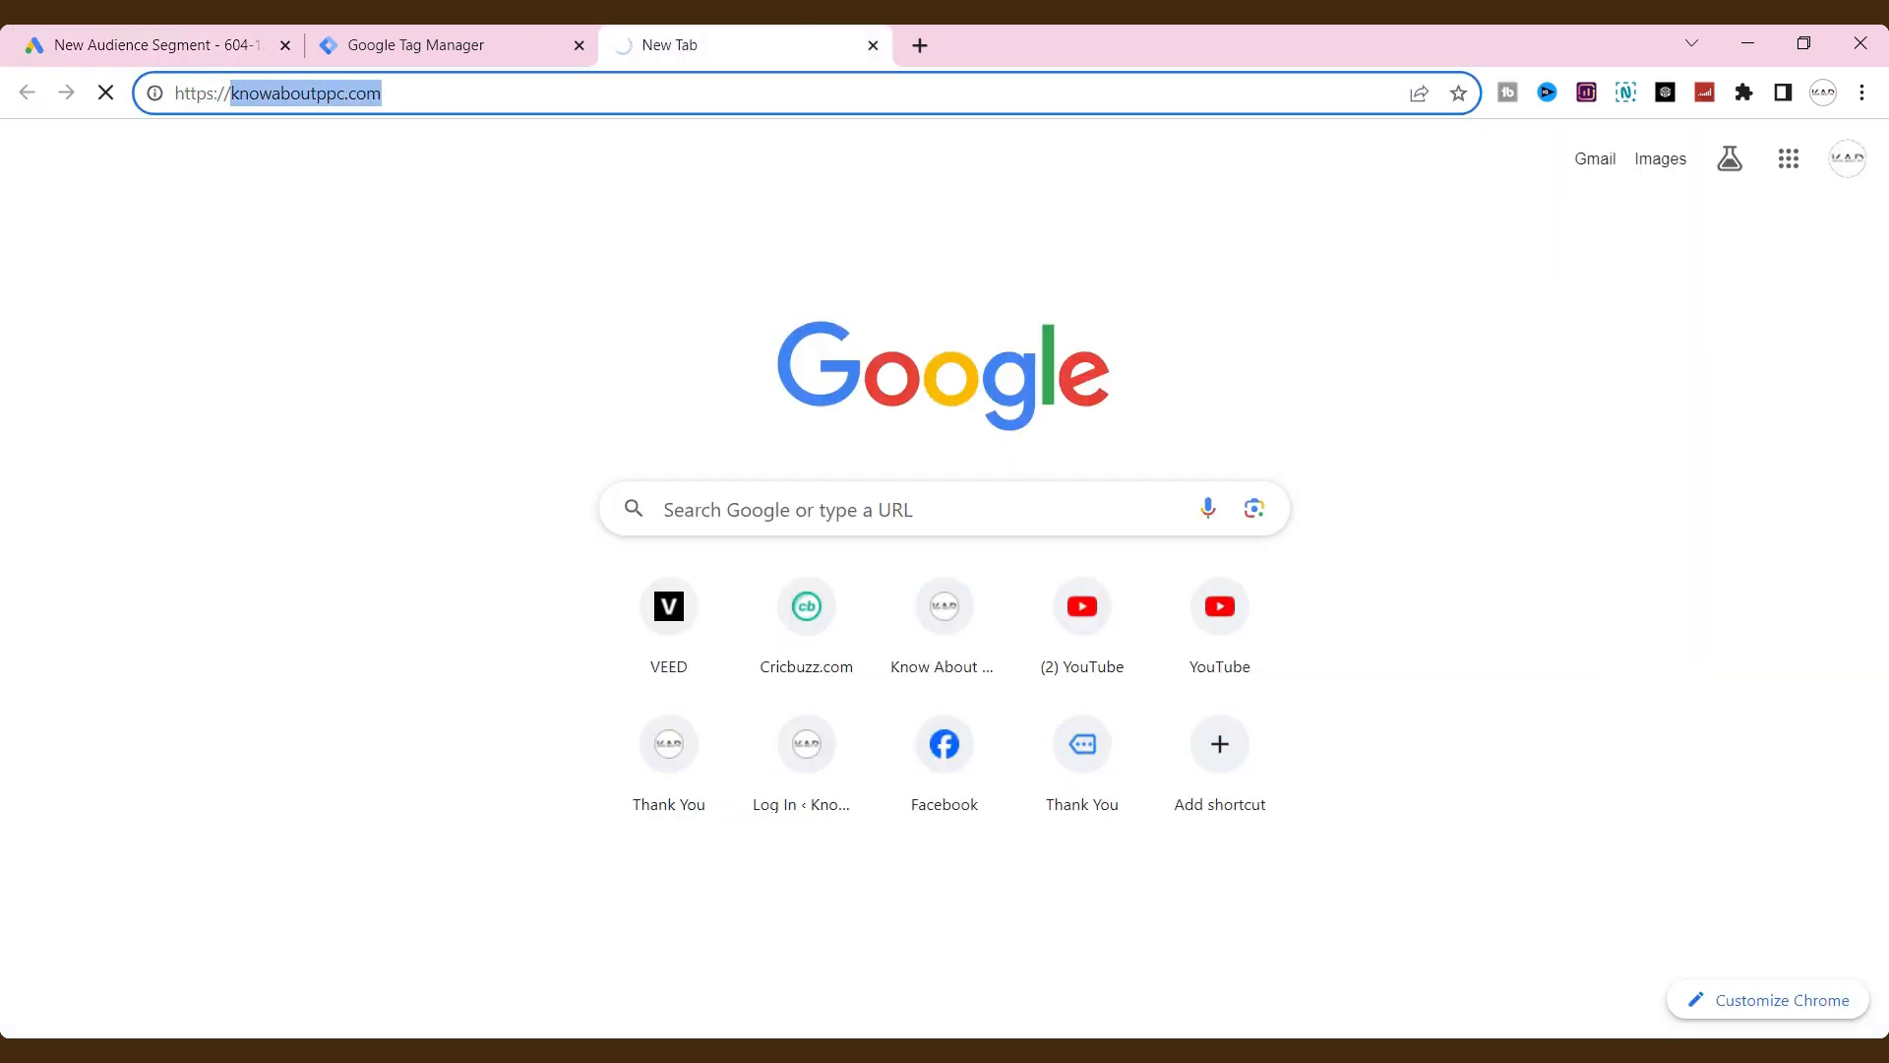
{"action": "left_click", "coordinate": [168, 39]}
{"action": "key", "text": "ctrl+v"}
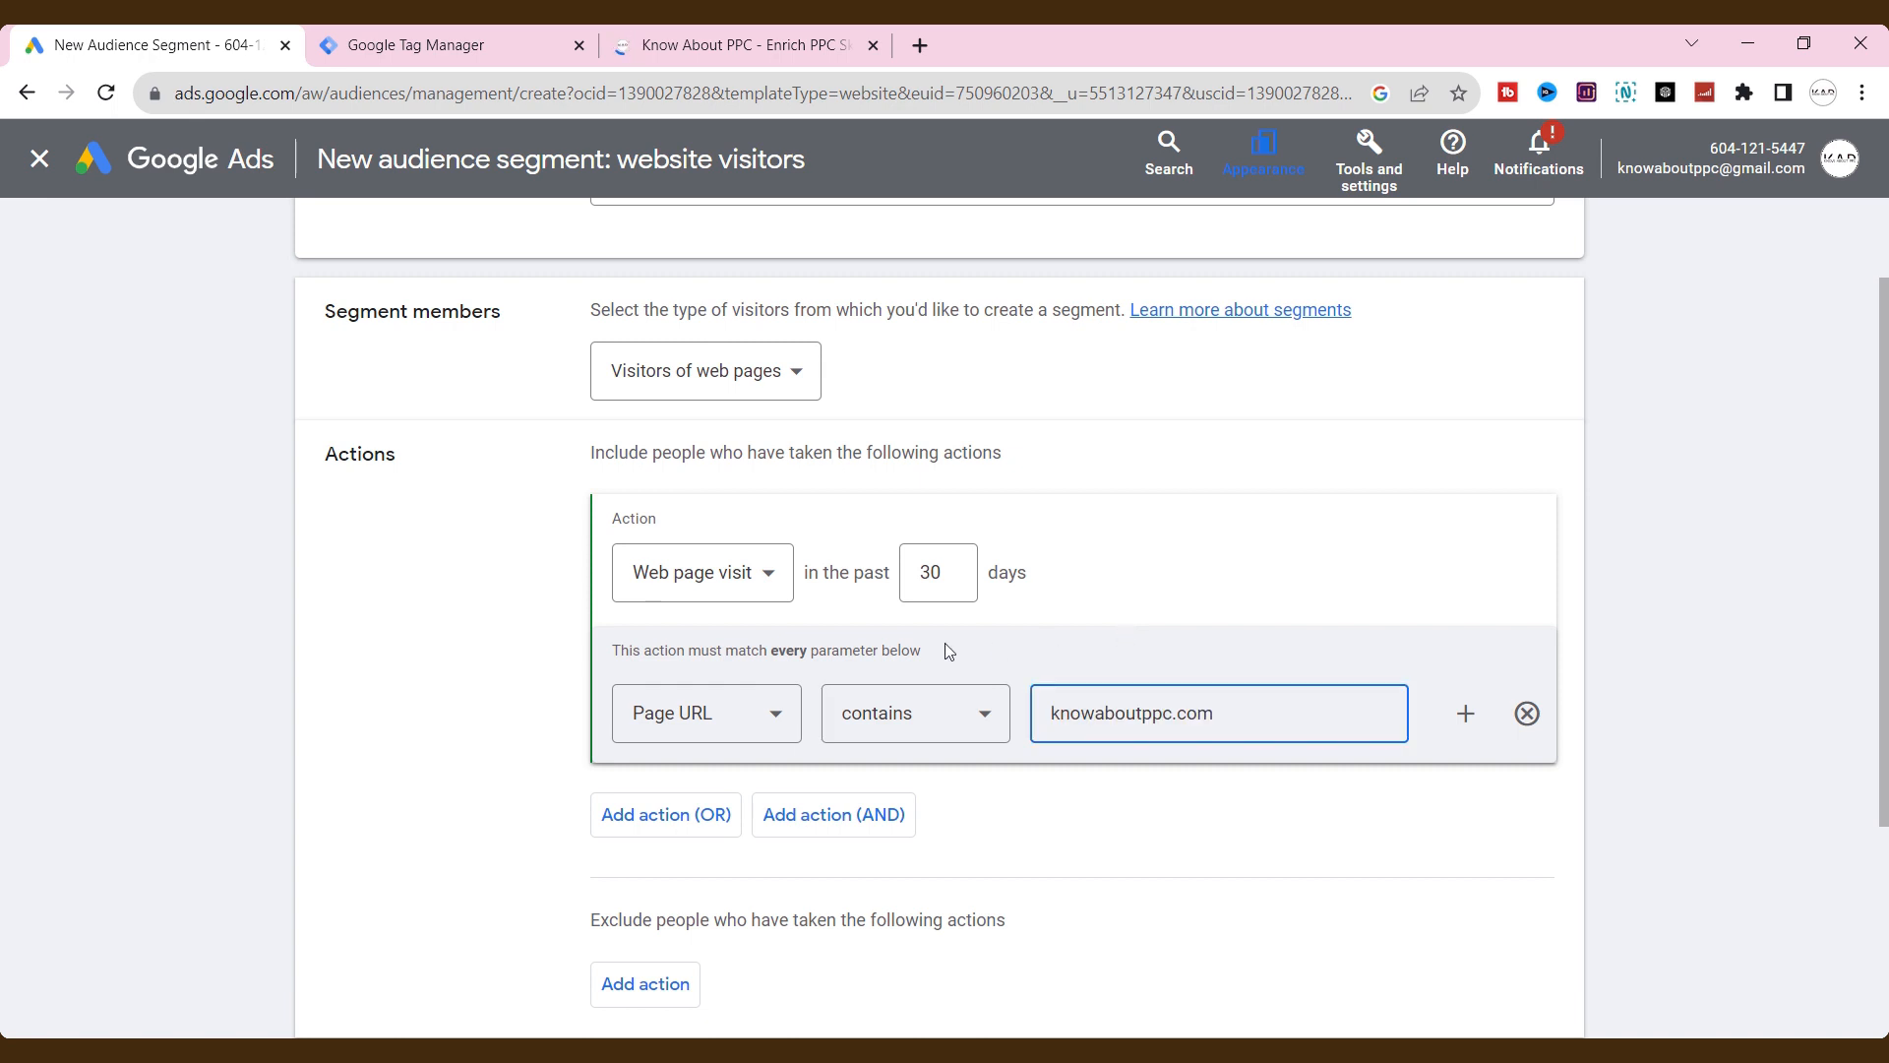
- Try out the additional OR, AND and exclusion actions for the segment, removing each one again
{"action": "scroll", "coordinate": [947, 651], "scroll_direction": "down", "scroll_amount": 1}
{"action": "scroll", "coordinate": [935, 492], "scroll_direction": "down", "scroll_amount": 1}
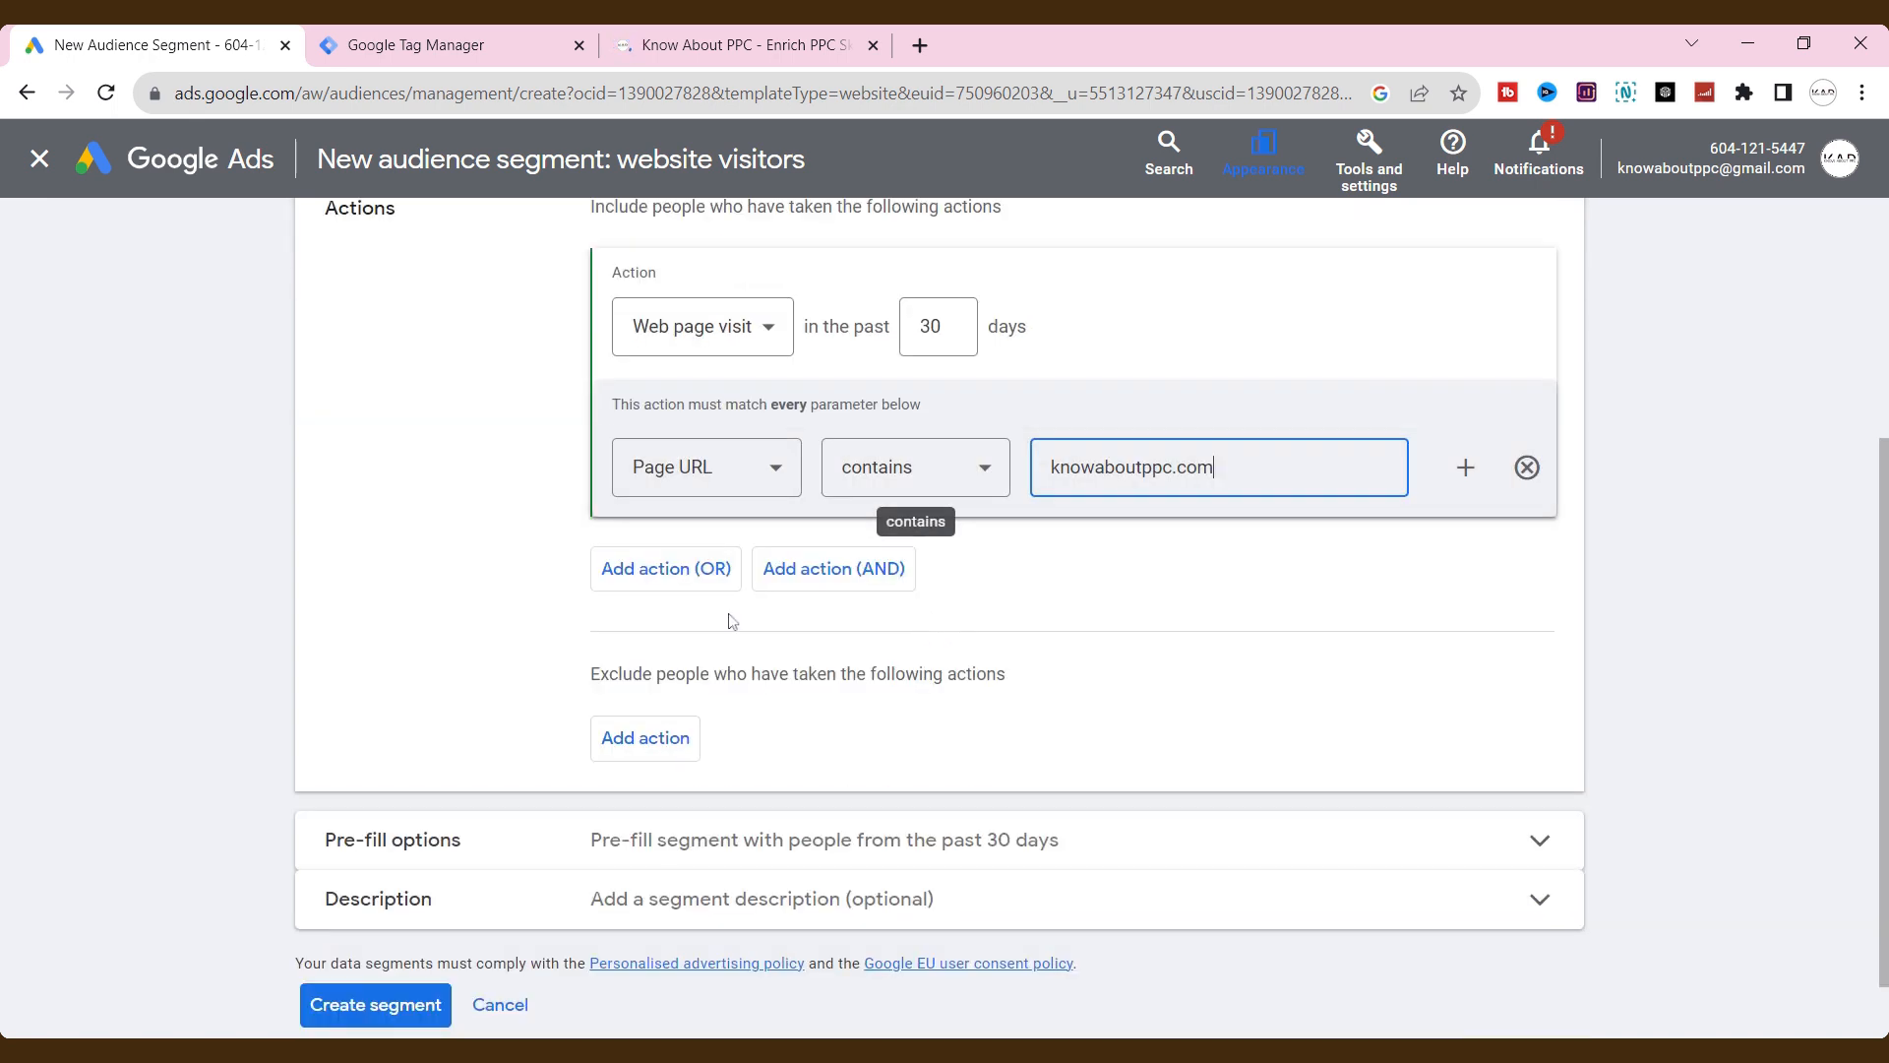
{"action": "left_click", "coordinate": [691, 578]}
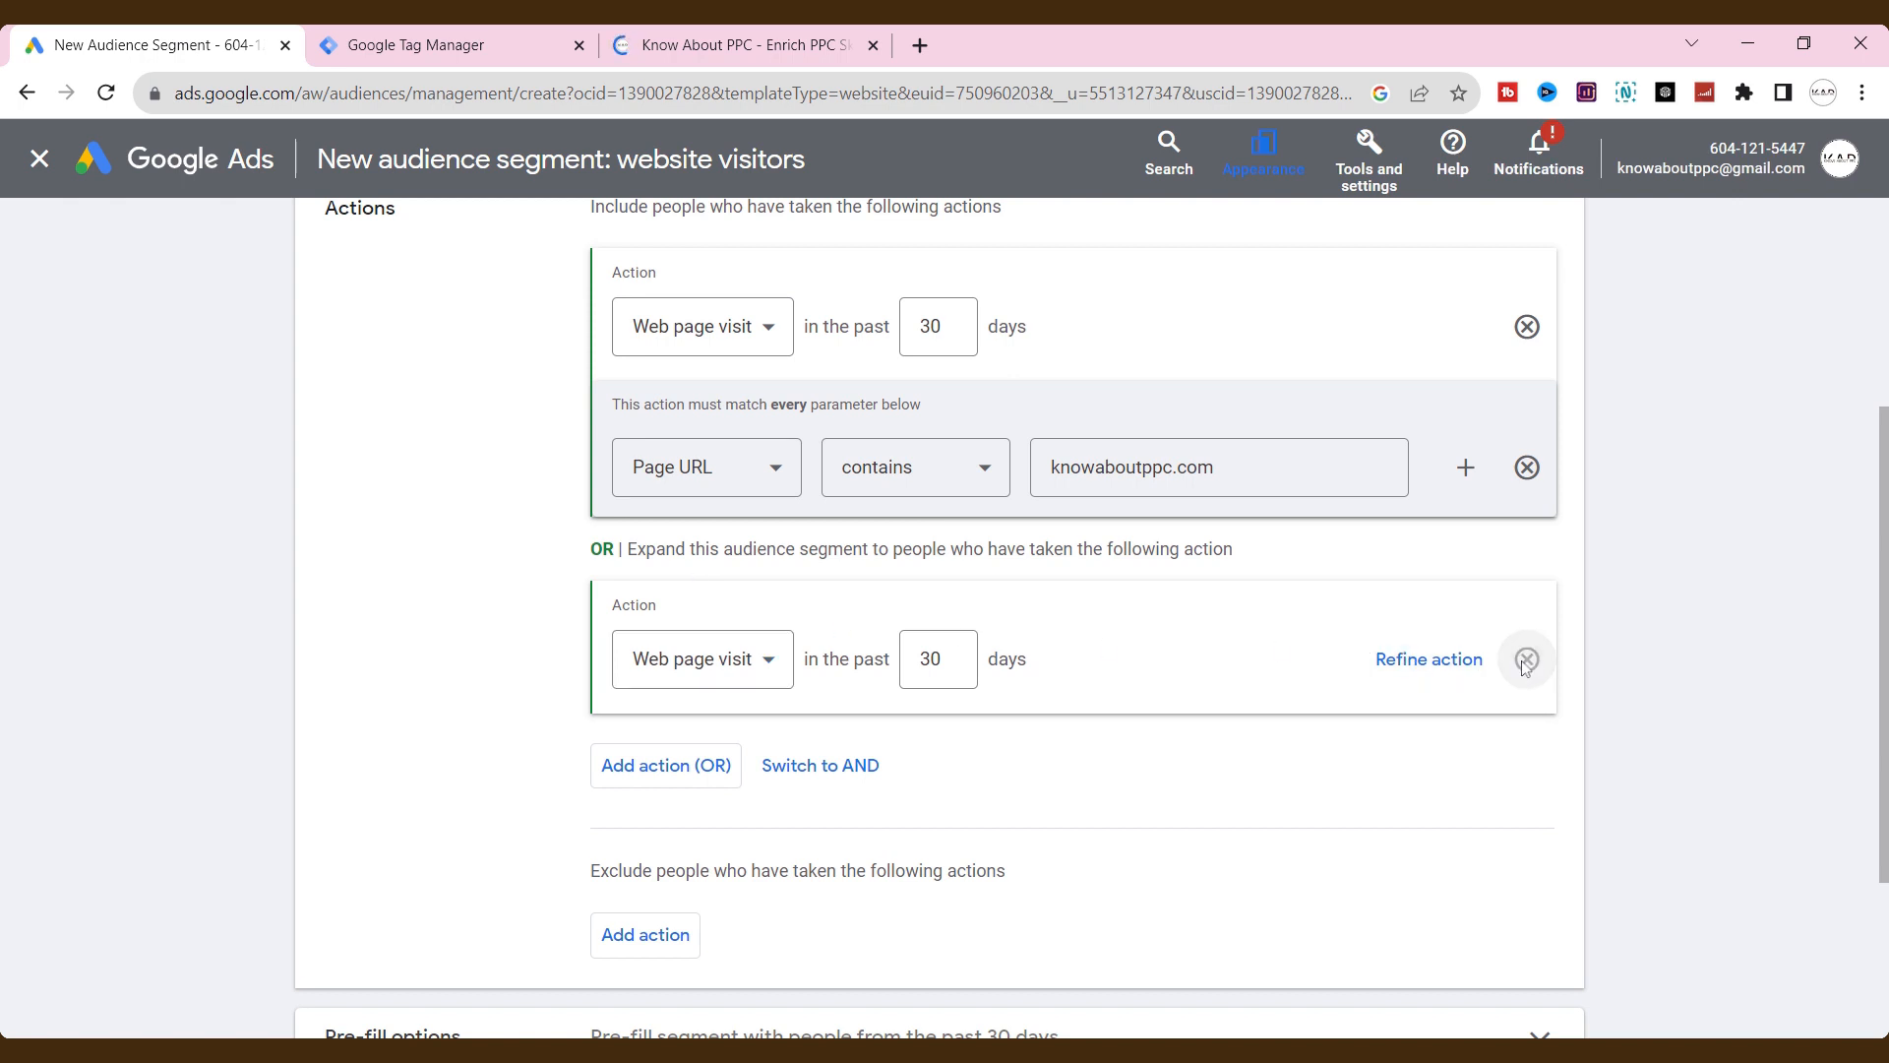
{"action": "left_click", "coordinate": [1527, 660]}
{"action": "left_click", "coordinate": [835, 568]}
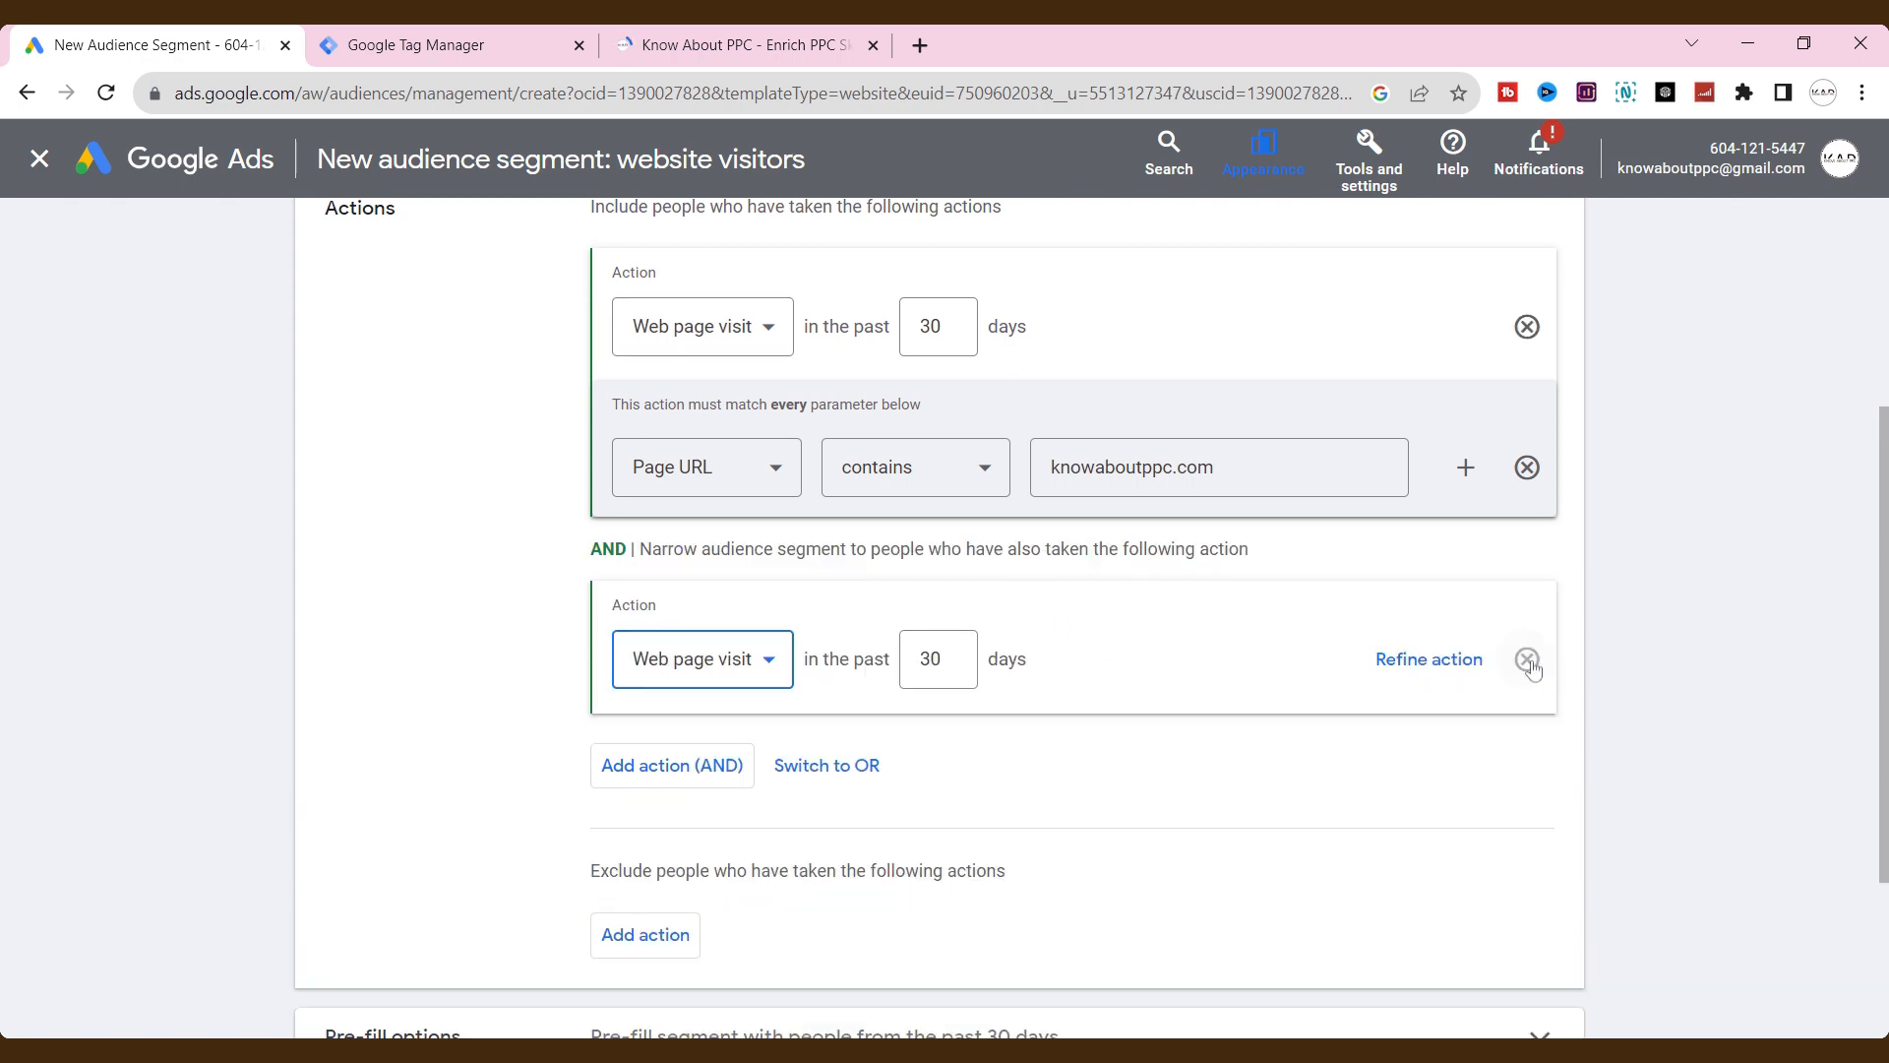
{"action": "left_click", "coordinate": [1527, 660]}
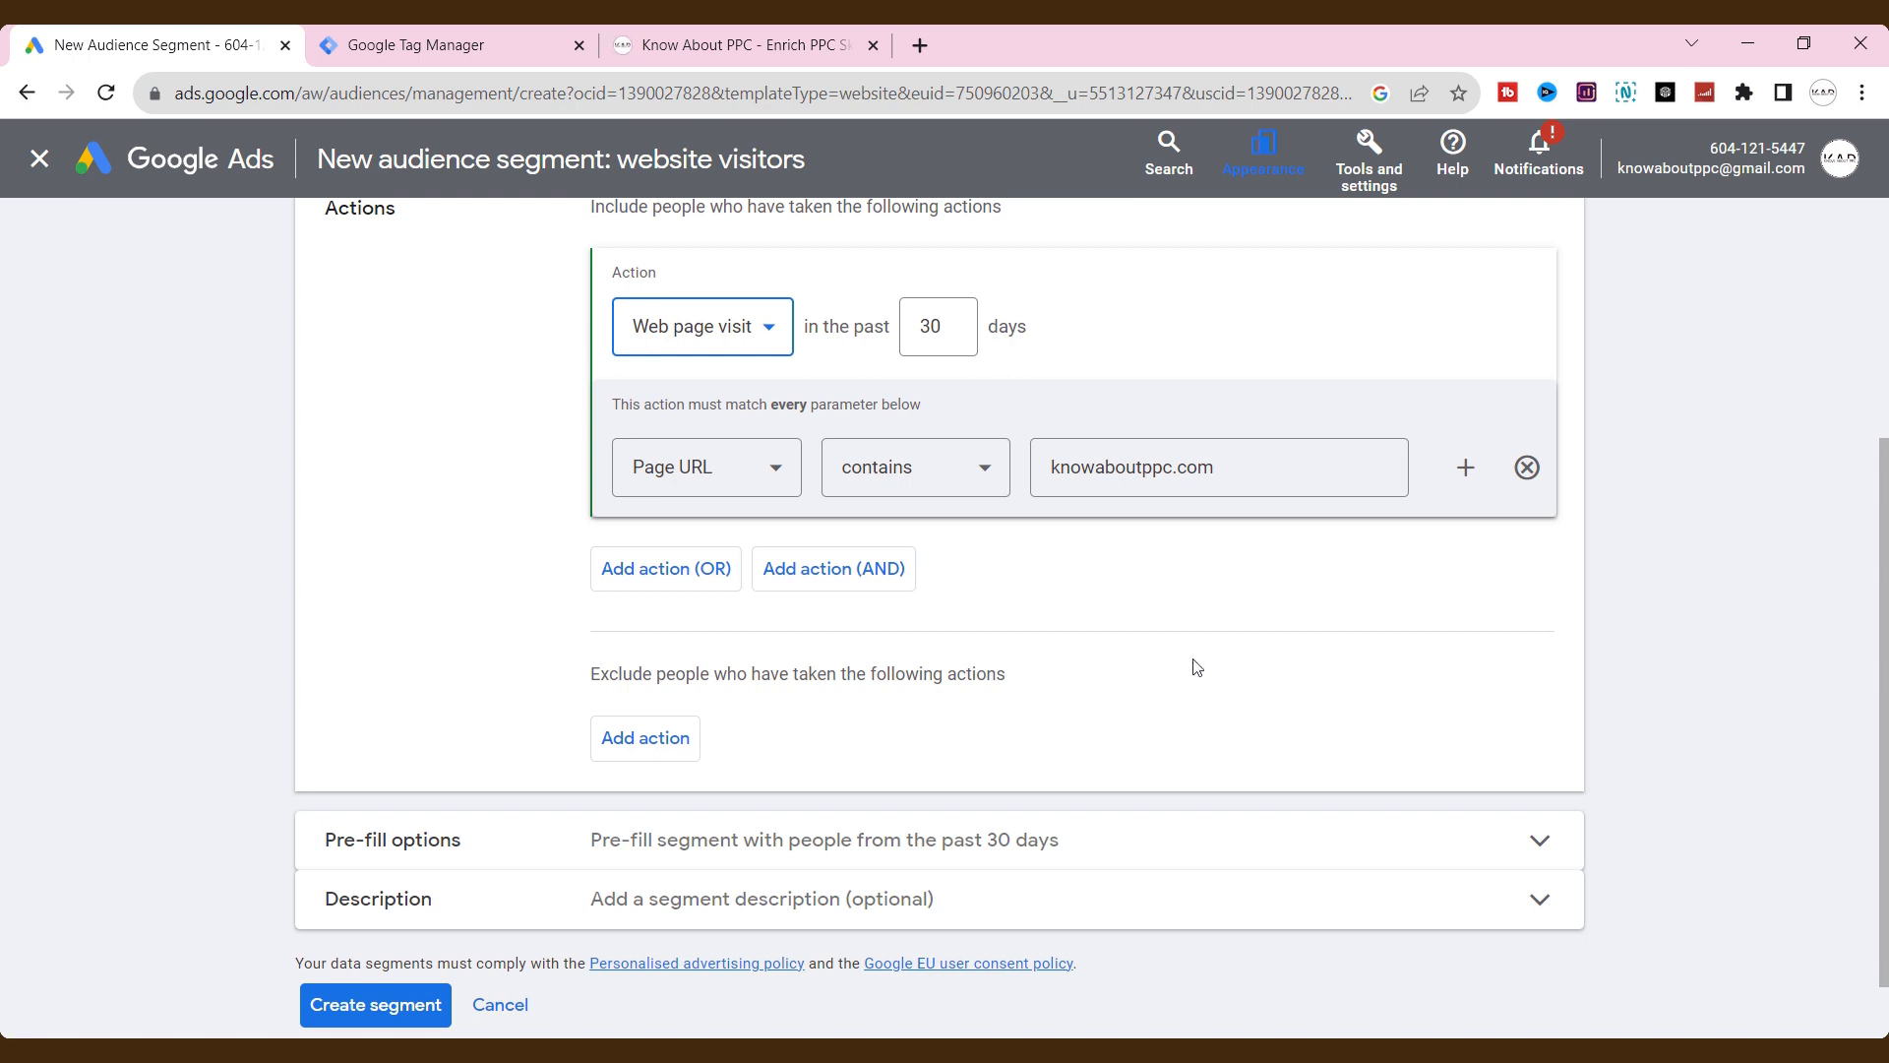
{"action": "left_click", "coordinate": [657, 744]}
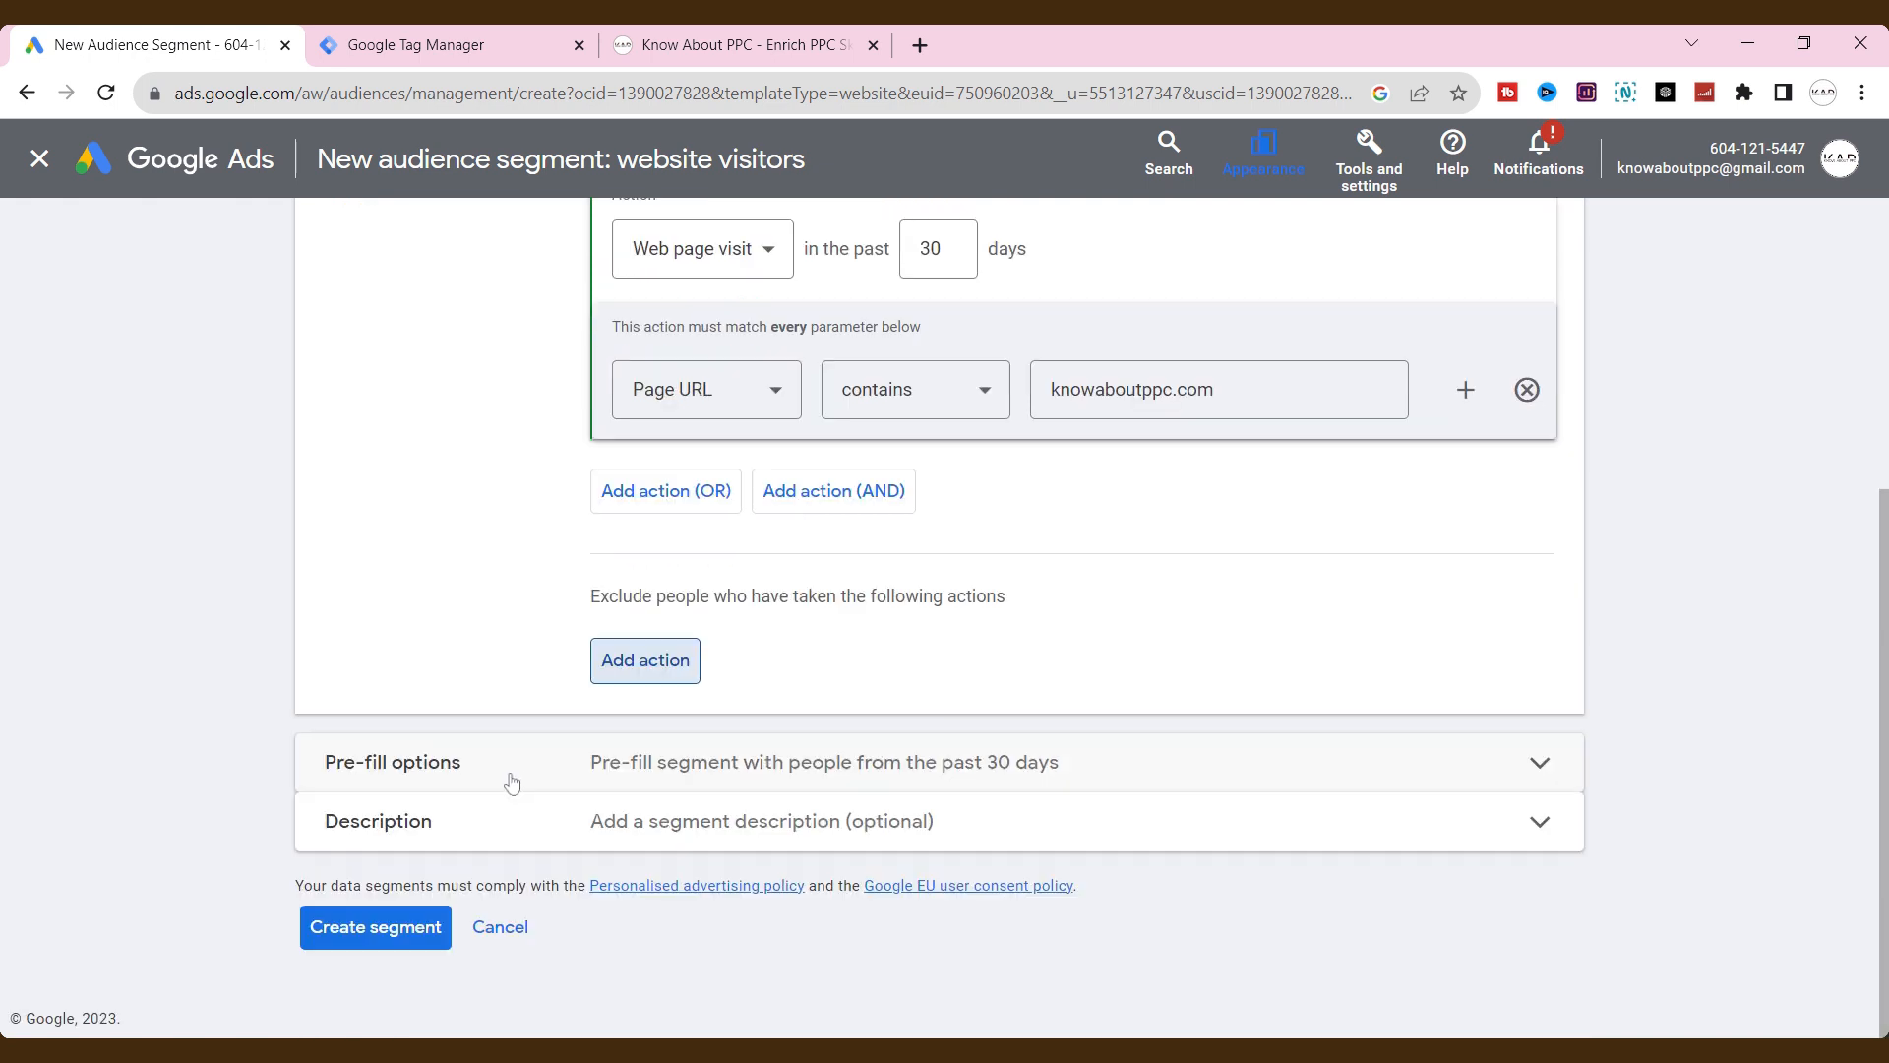
- Keep the segment pre-filled with matches from the past 30 days, describe it as "Last 30 days audiences" and create it
{"action": "left_click", "coordinate": [500, 768]}
{"action": "scroll", "coordinate": [497, 757], "scroll_direction": "down", "scroll_amount": 2}
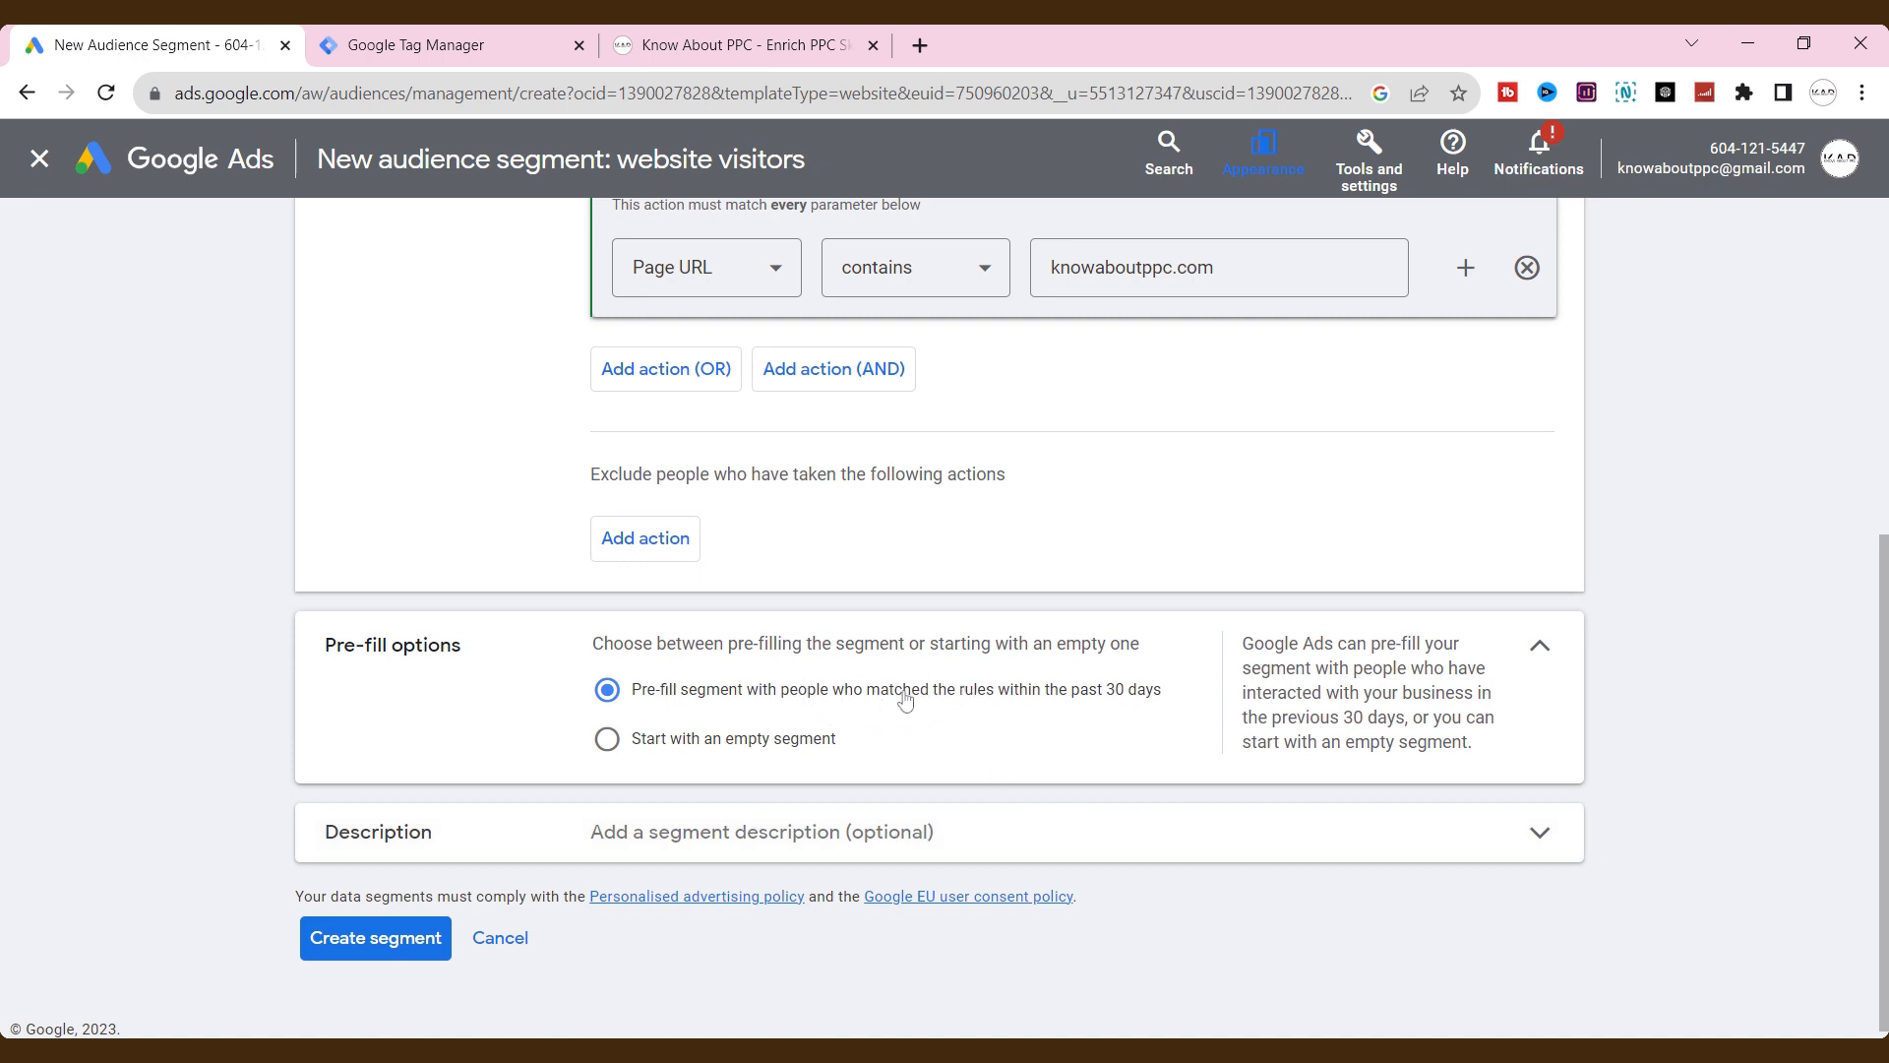
{"action": "left_click", "coordinate": [1037, 846]}
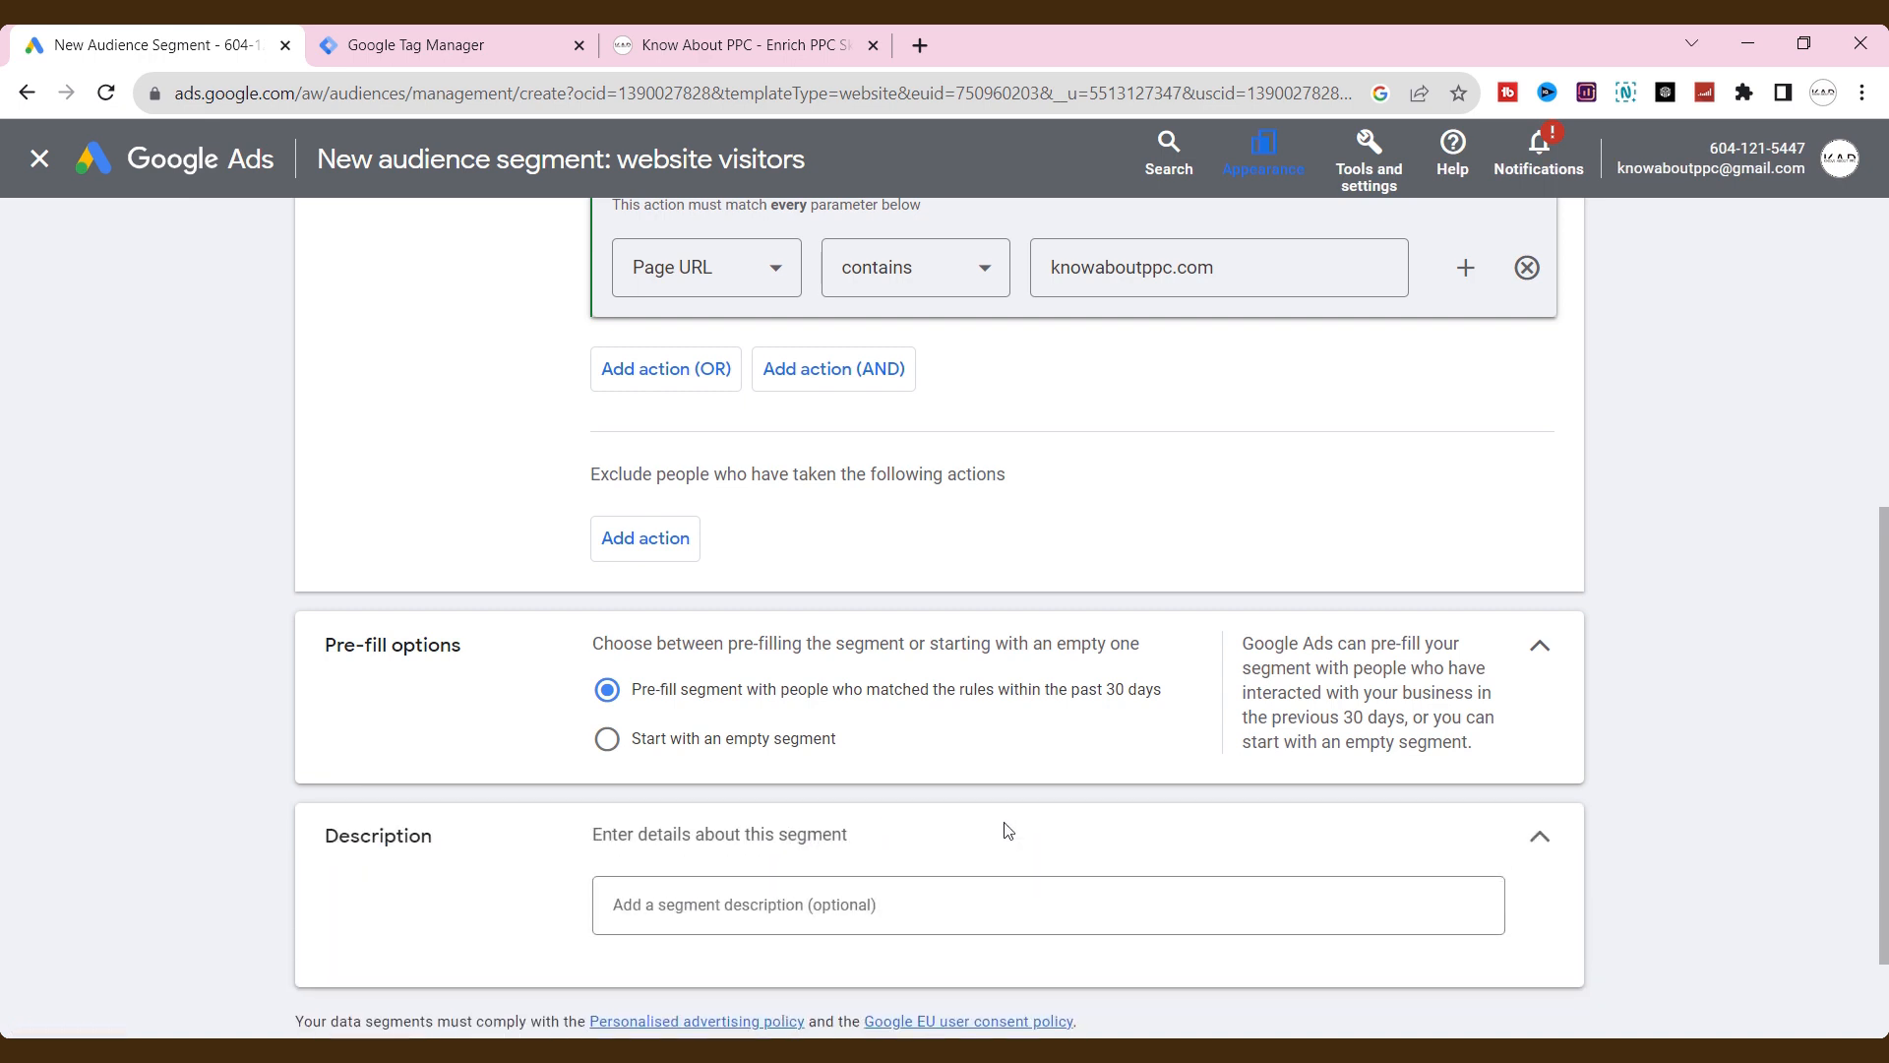
{"action": "type", "text": "Last"}
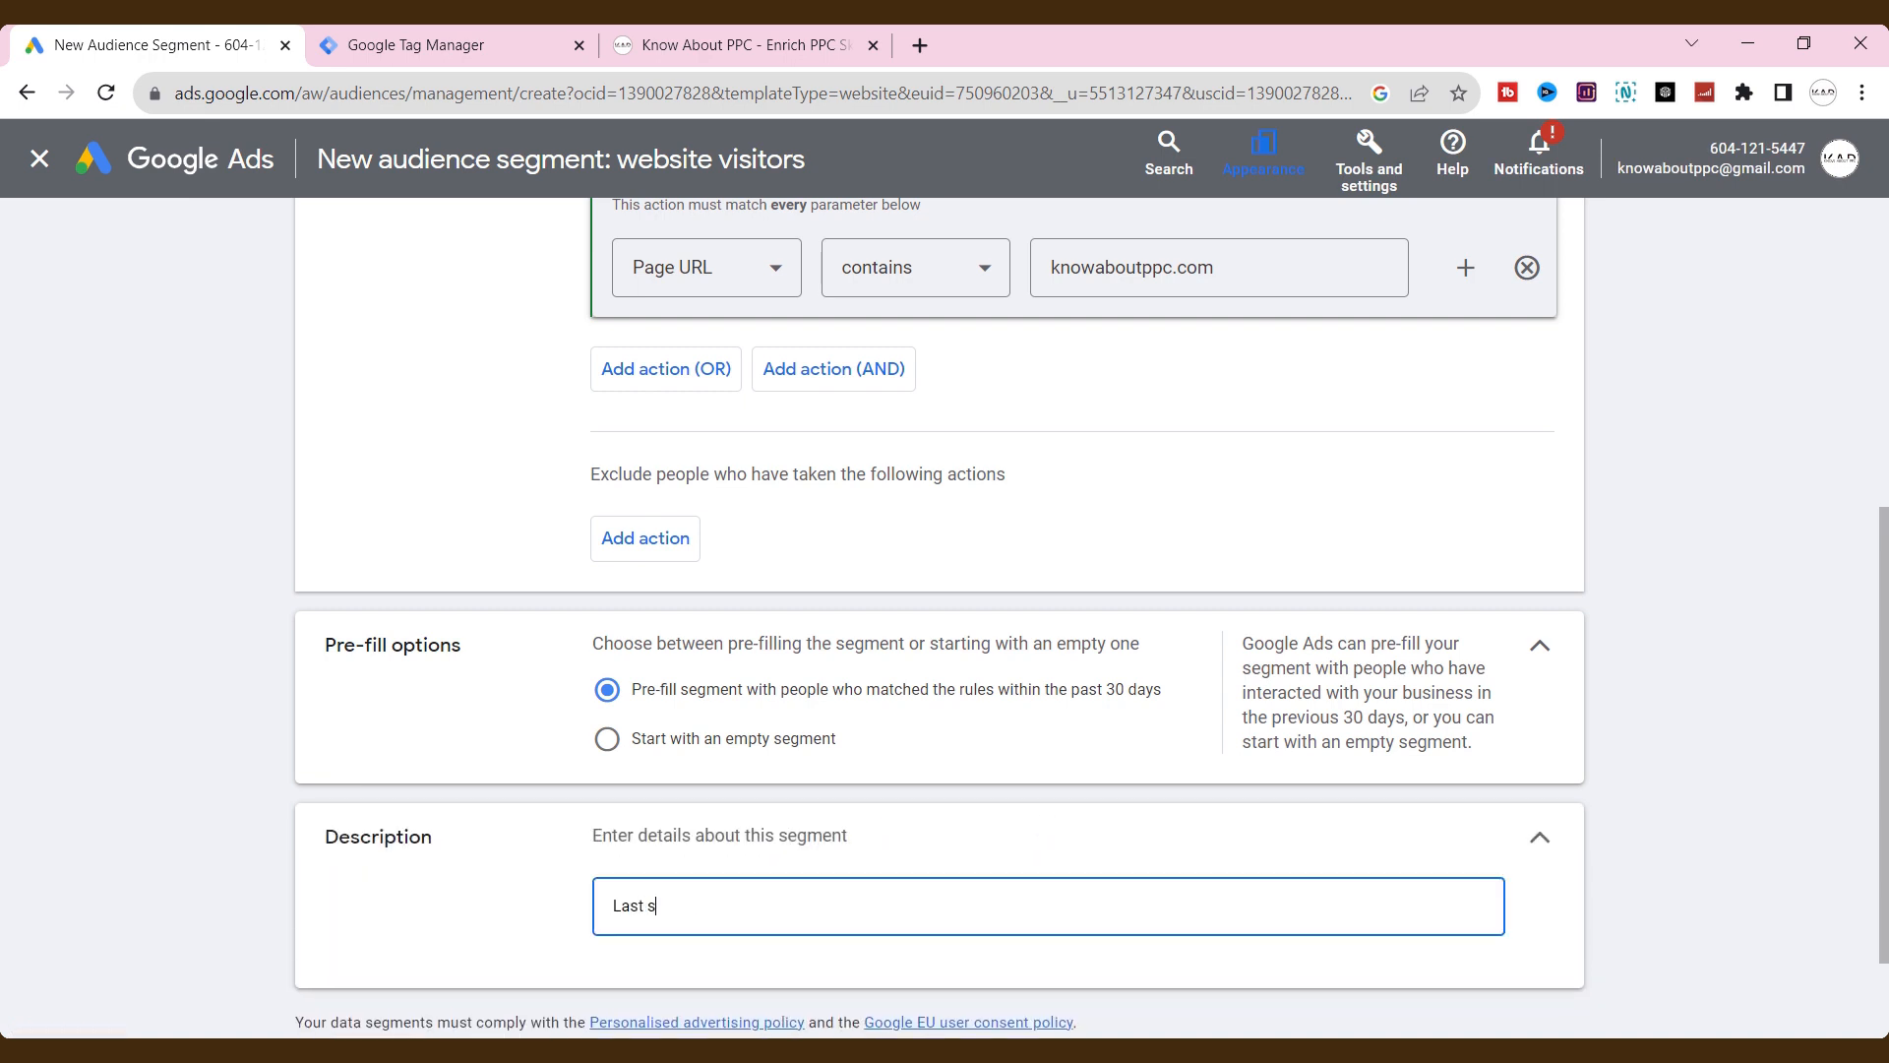
{"action": "type", "text": " 30 days audiences"}
{"action": "scroll", "coordinate": [401, 936], "scroll_direction": "down", "scroll_amount": 2}
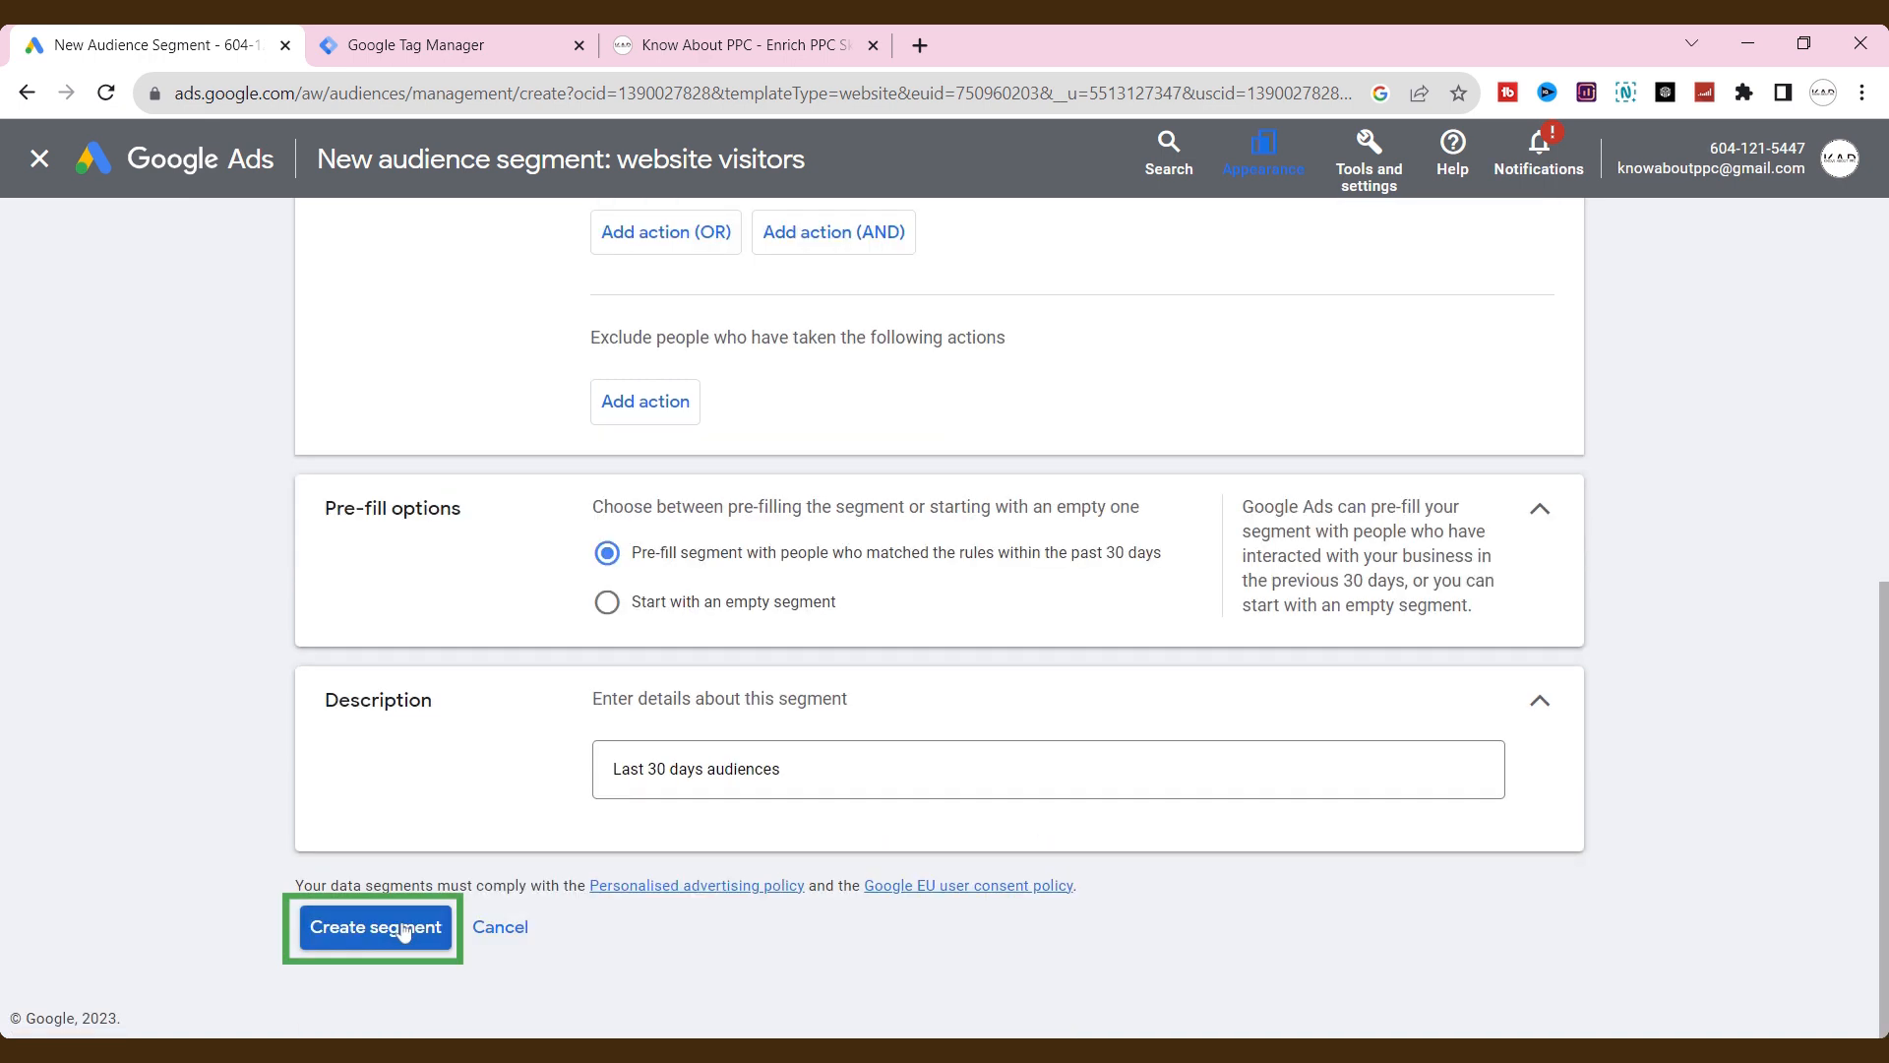
{"action": "left_click", "coordinate": [393, 930]}
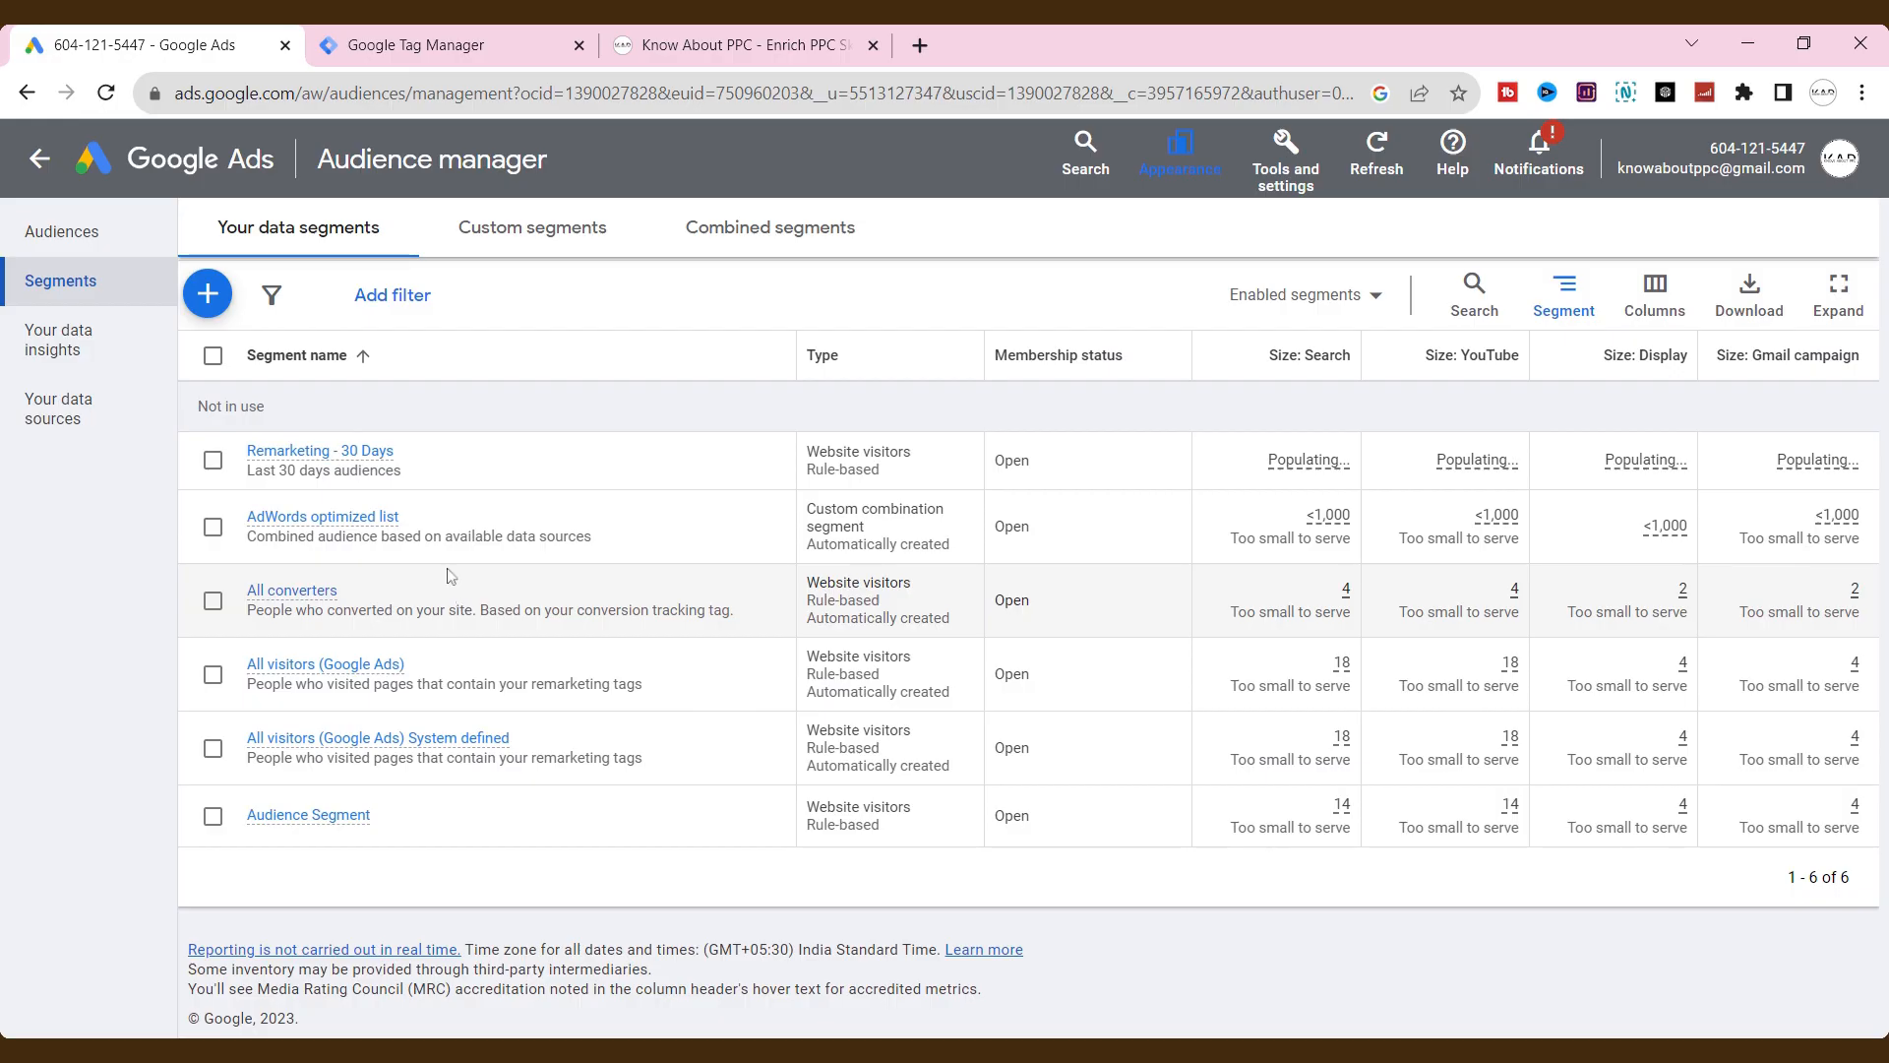
{"action": "mouse_move", "coordinate": [352, 460]}
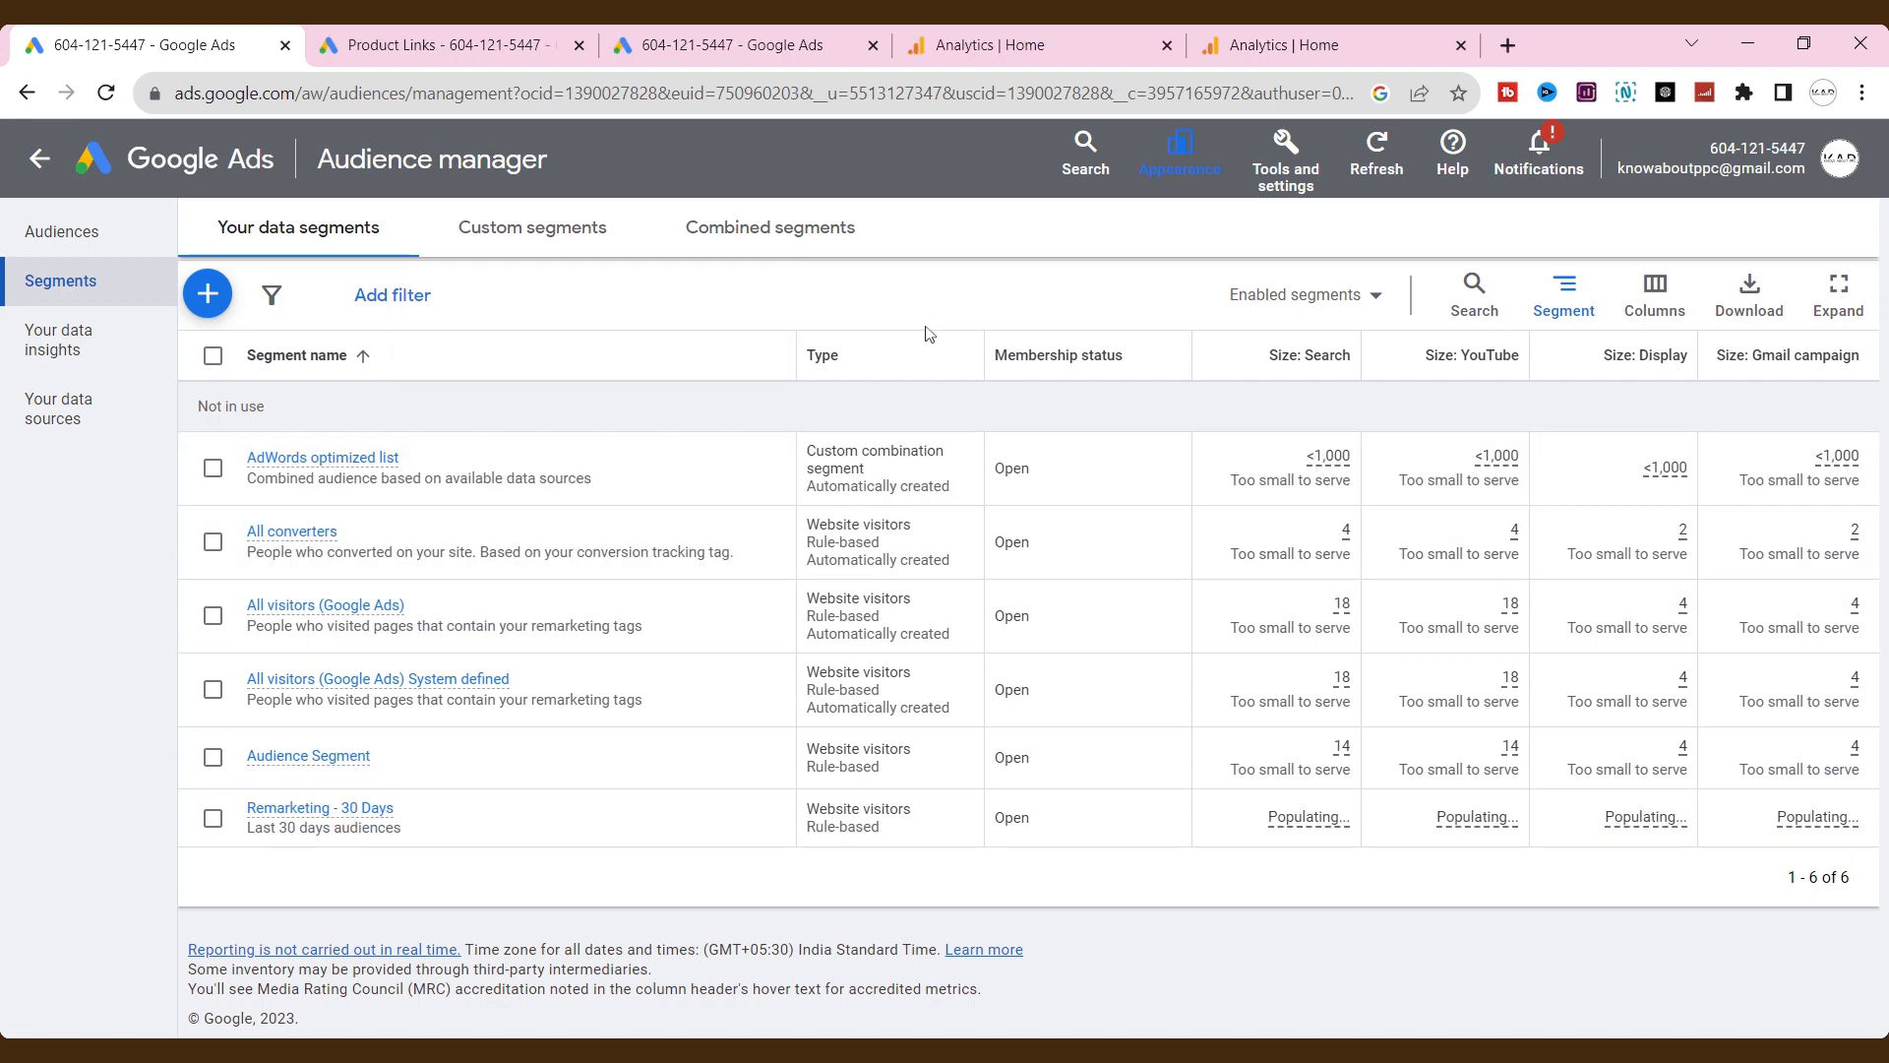
- View the linked accounts in Google Ads and the Know About PPC property's admin settings in Google Analytics
{"action": "left_click", "coordinate": [1285, 162]}
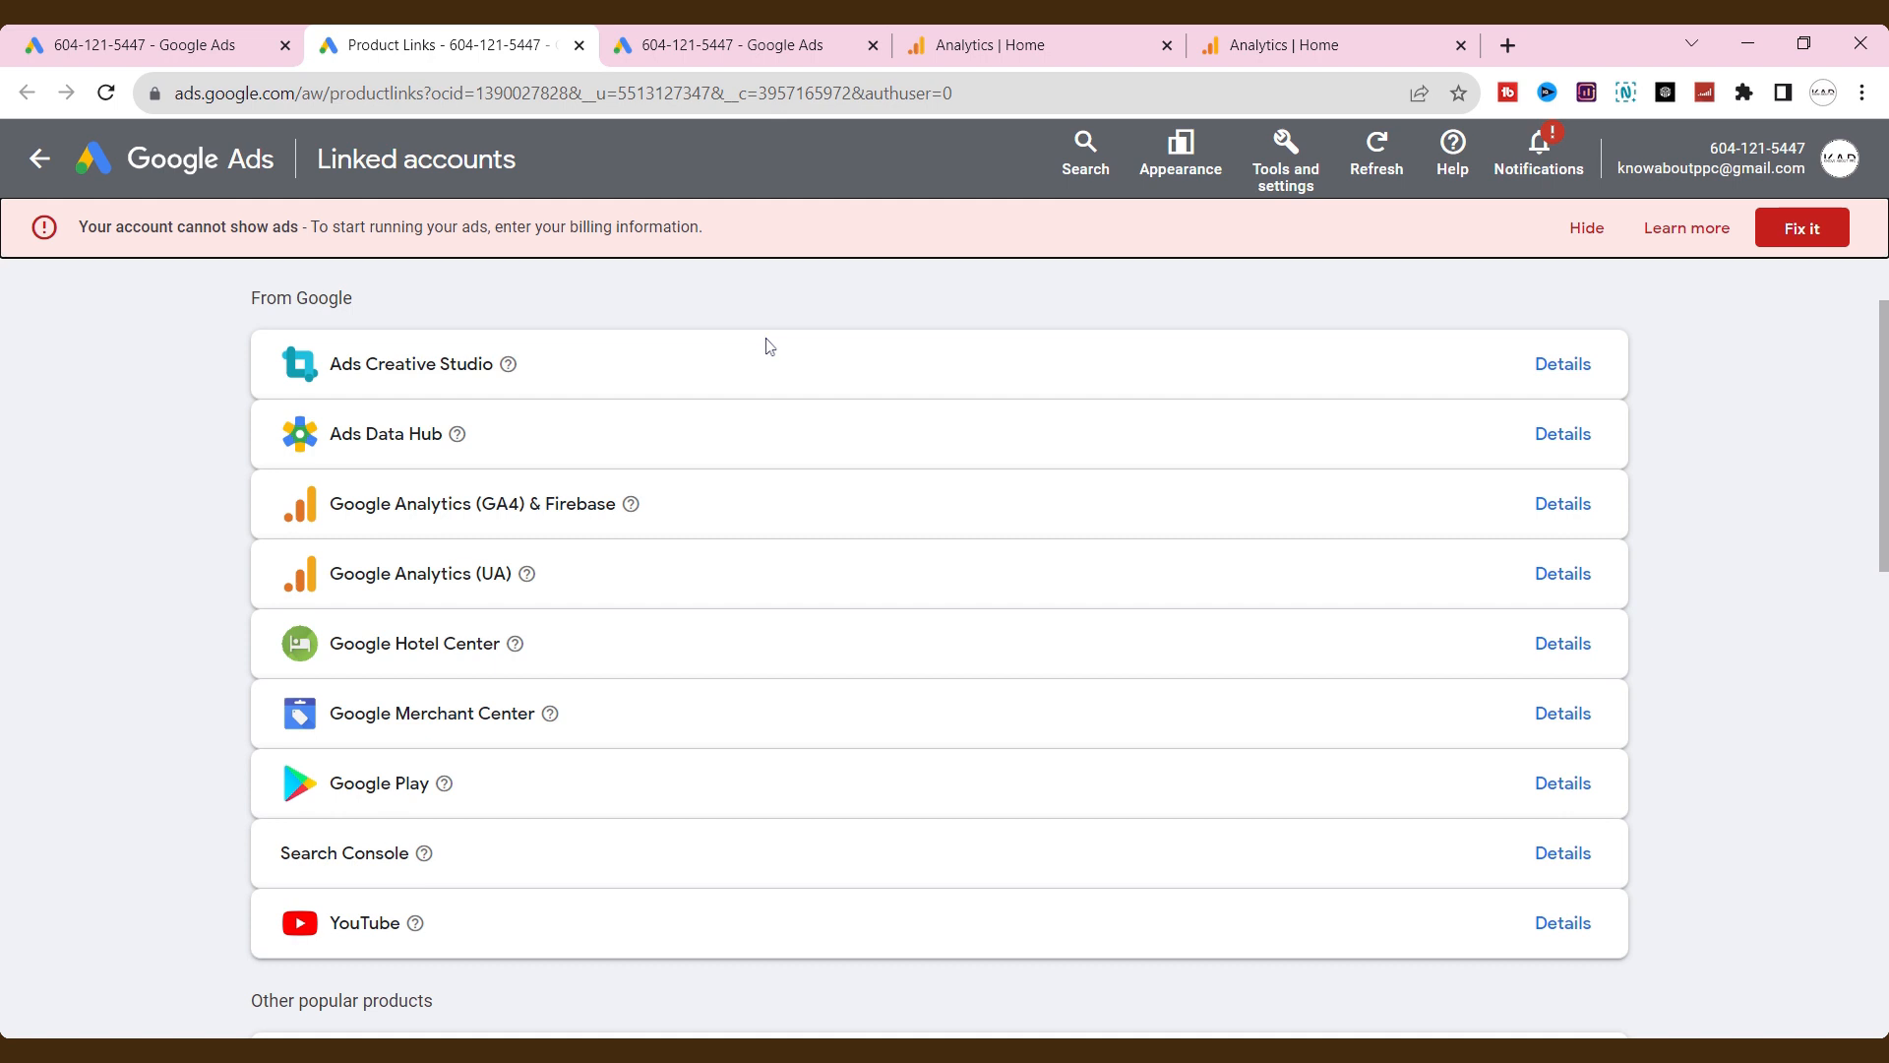
{"action": "left_click", "coordinate": [1014, 44]}
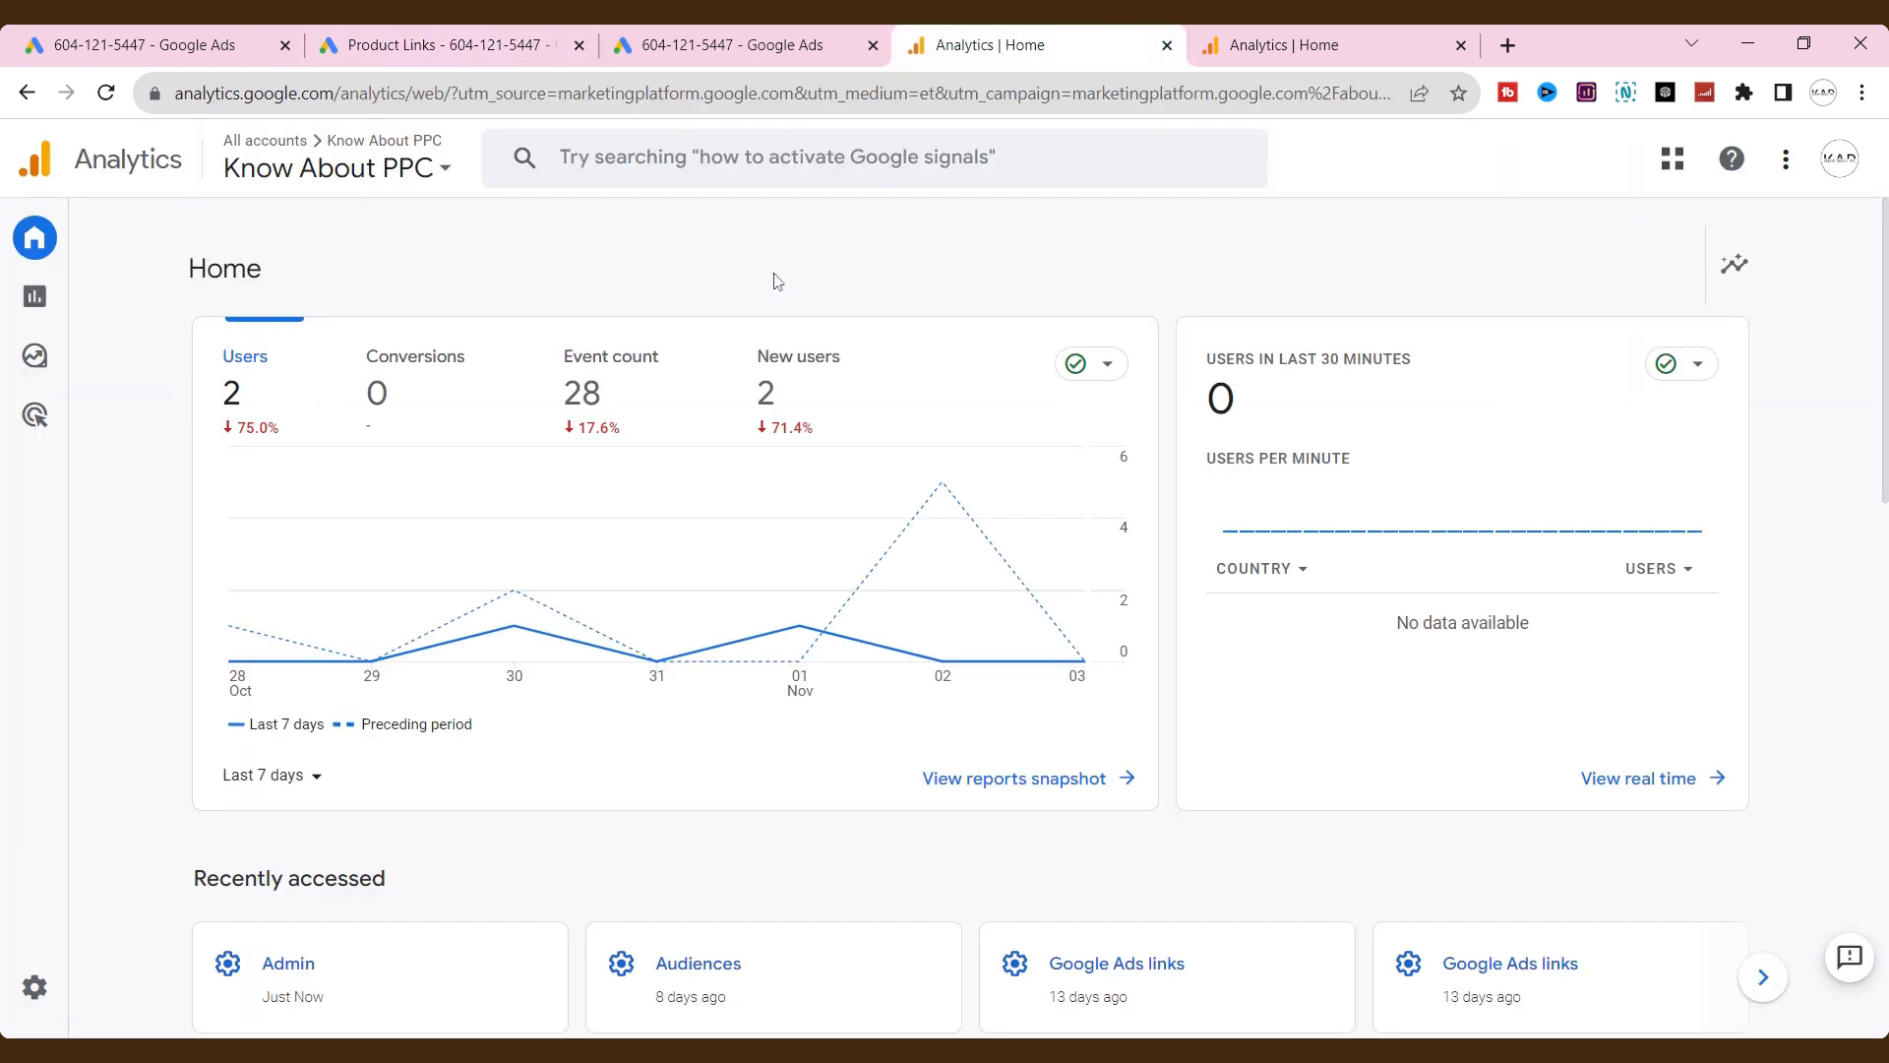
{"action": "mouse_move", "coordinate": [50, 989]}
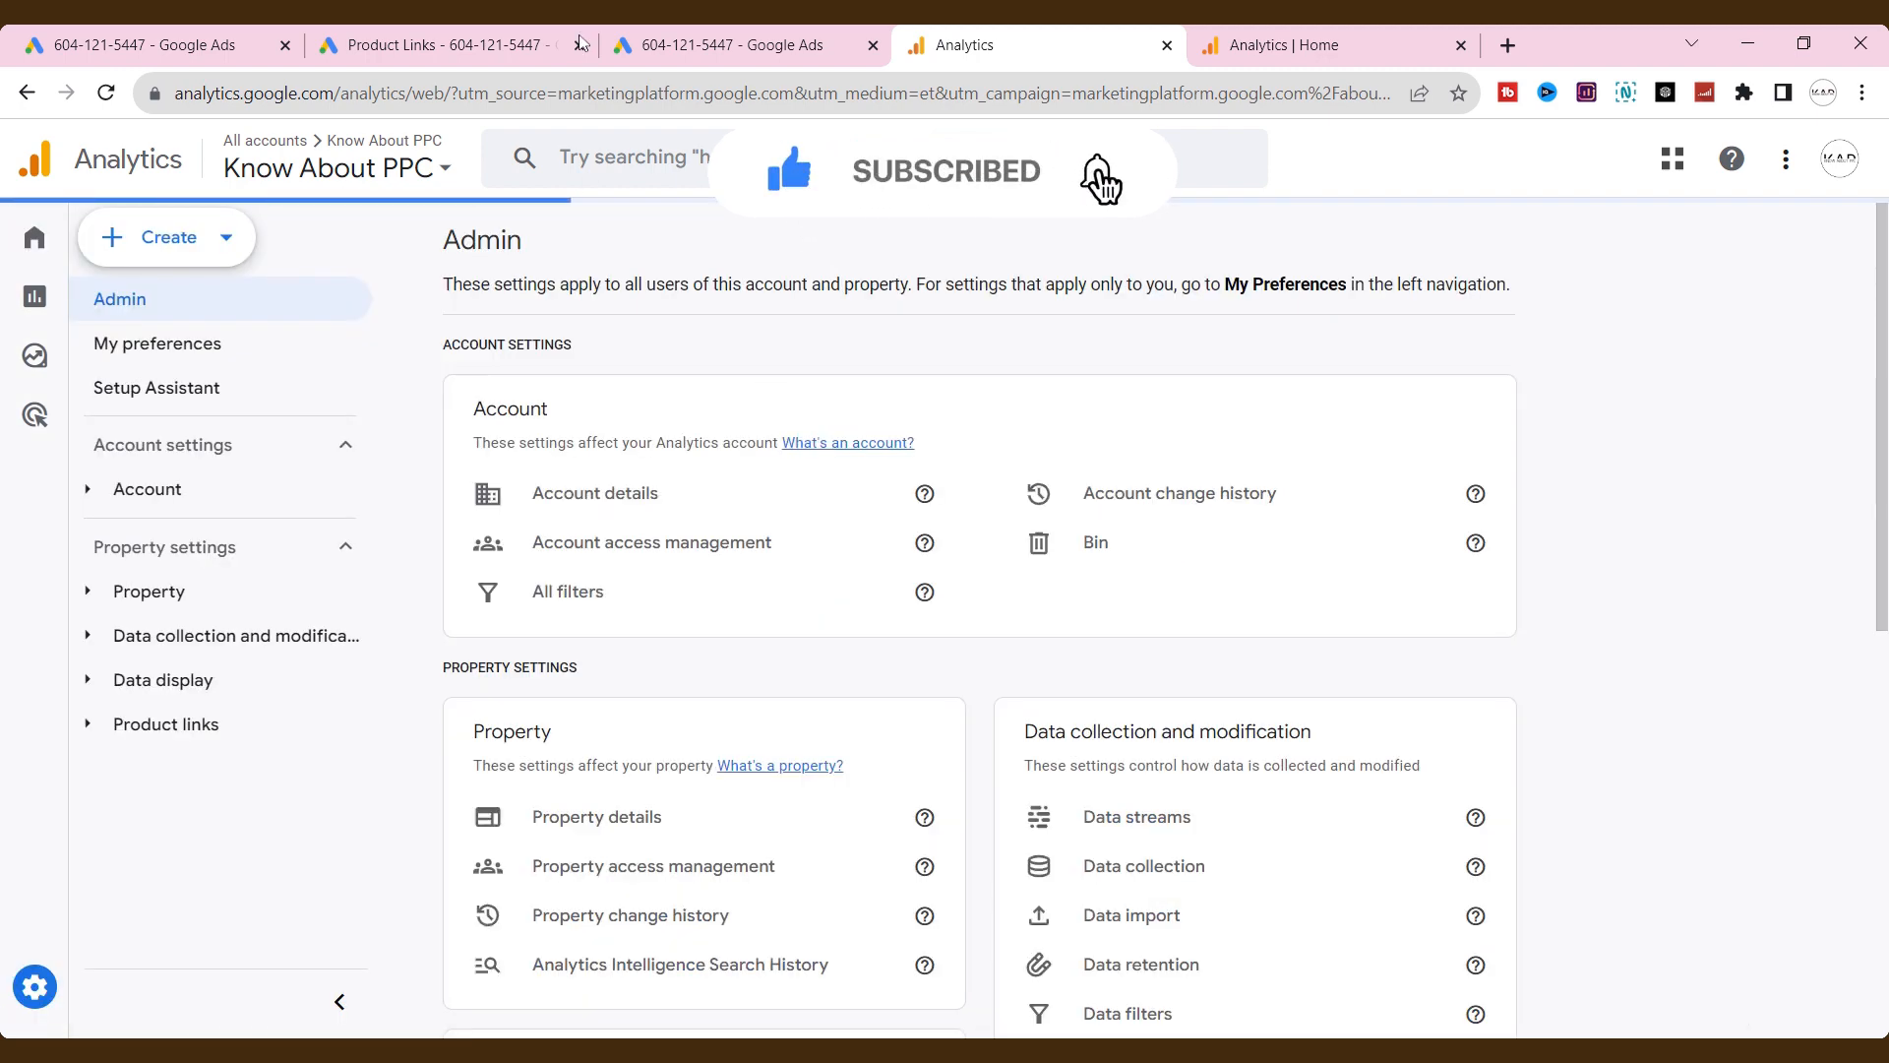
{"action": "left_click", "coordinate": [540, 38]}
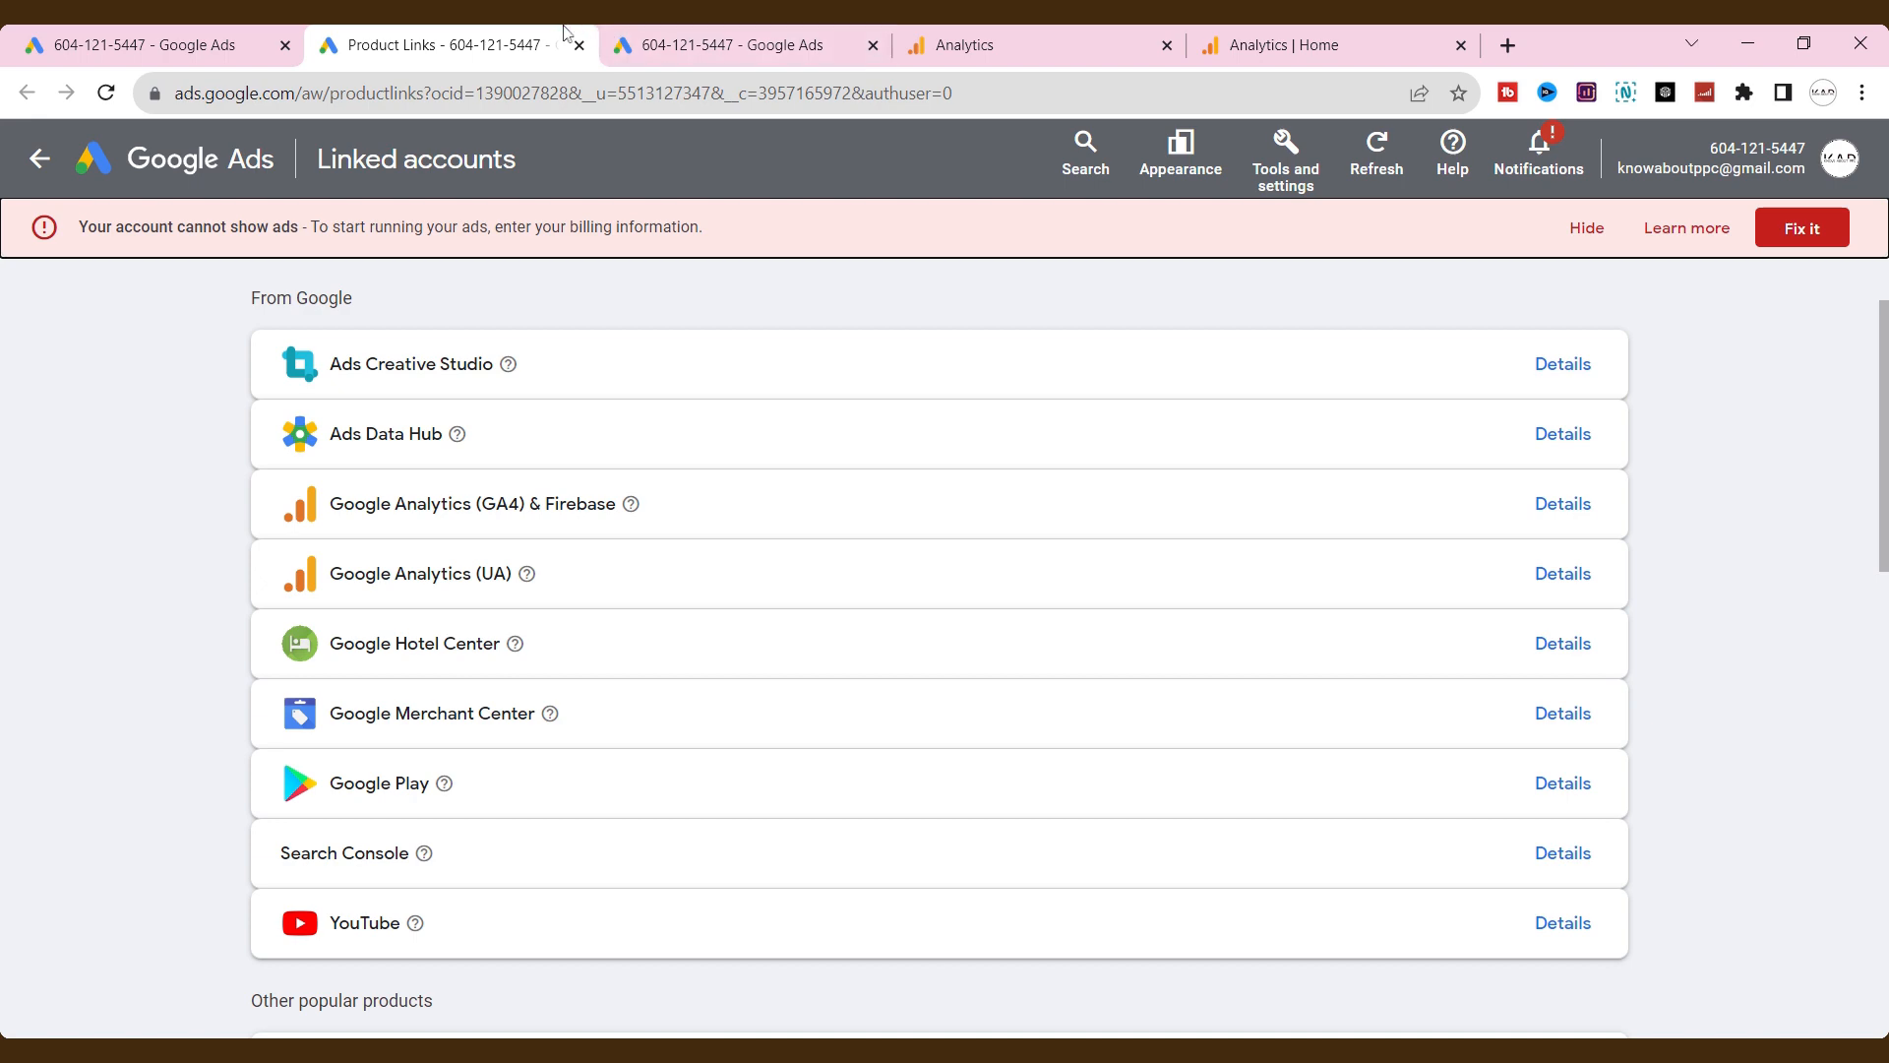
- From the Google Ads linked accounts, link the Know About PPC GA4 property with app and web metrics and Analytics audiences imported
{"action": "left_click", "coordinate": [1288, 173]}
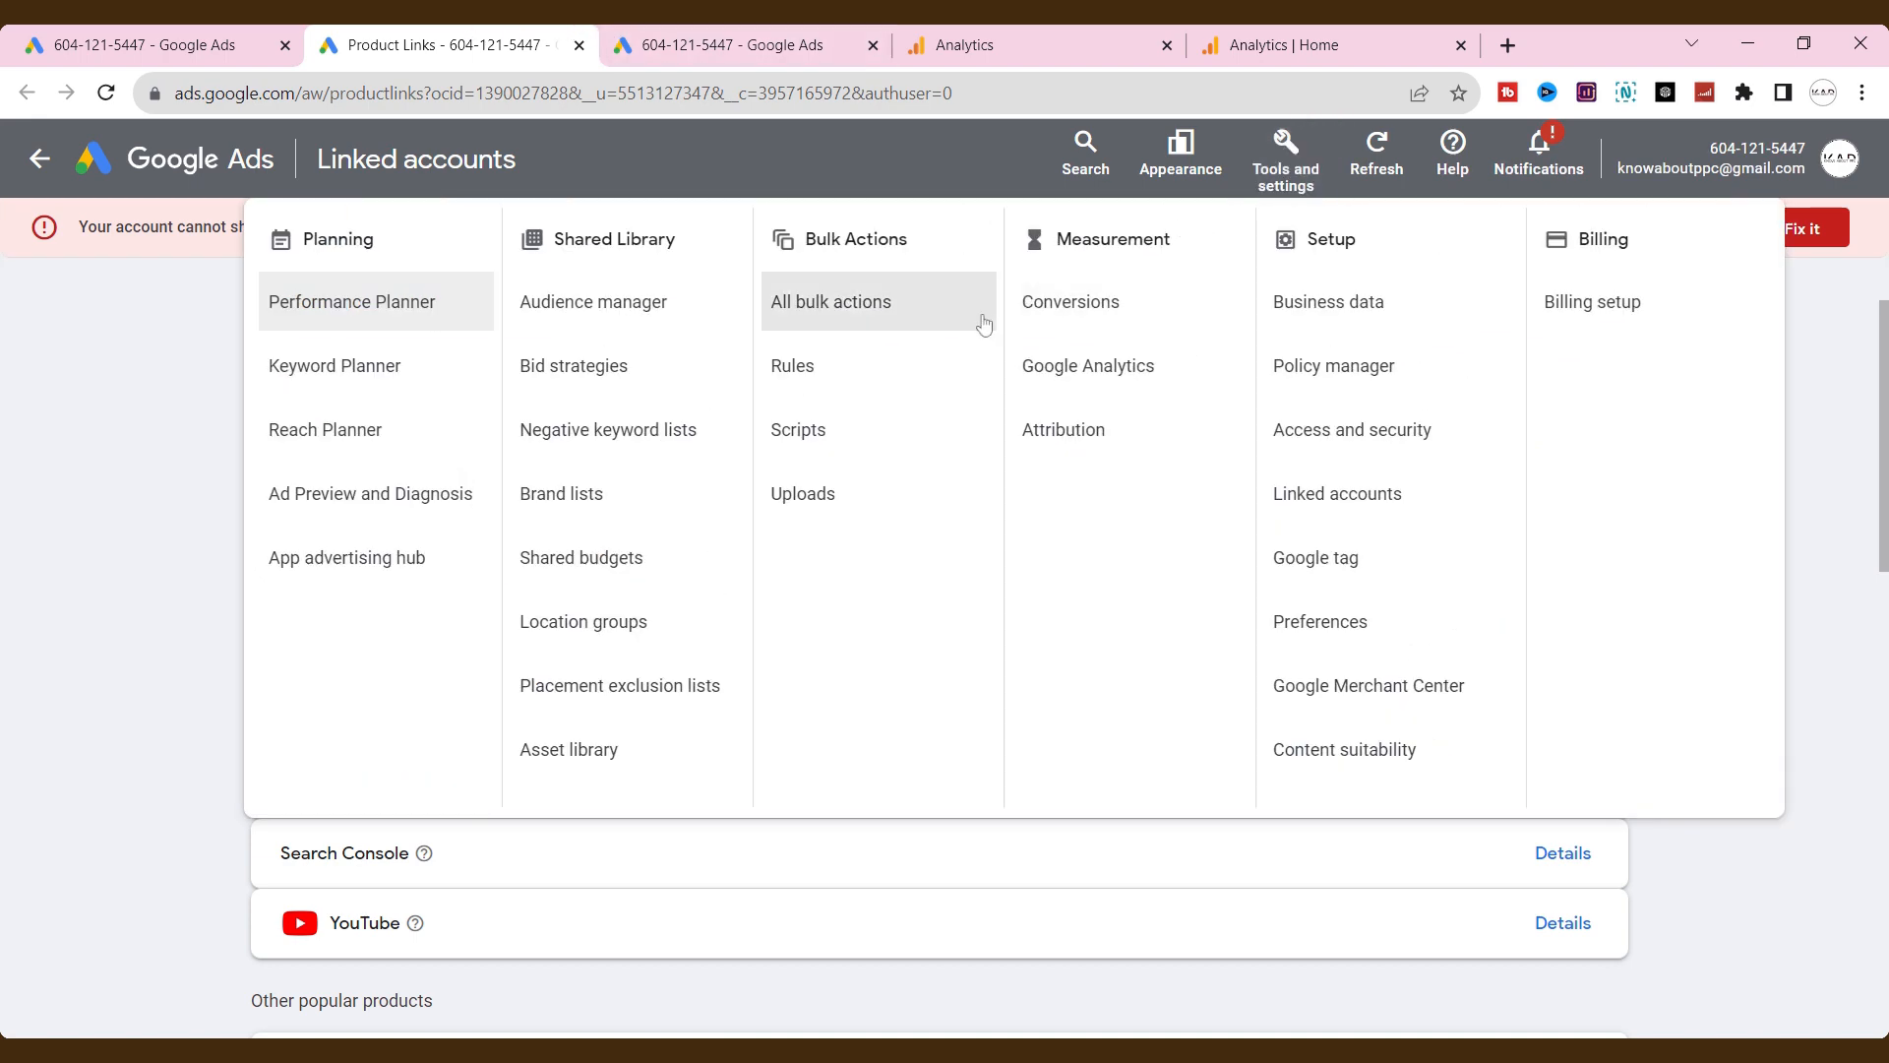
{"action": "left_click", "coordinate": [1338, 495]}
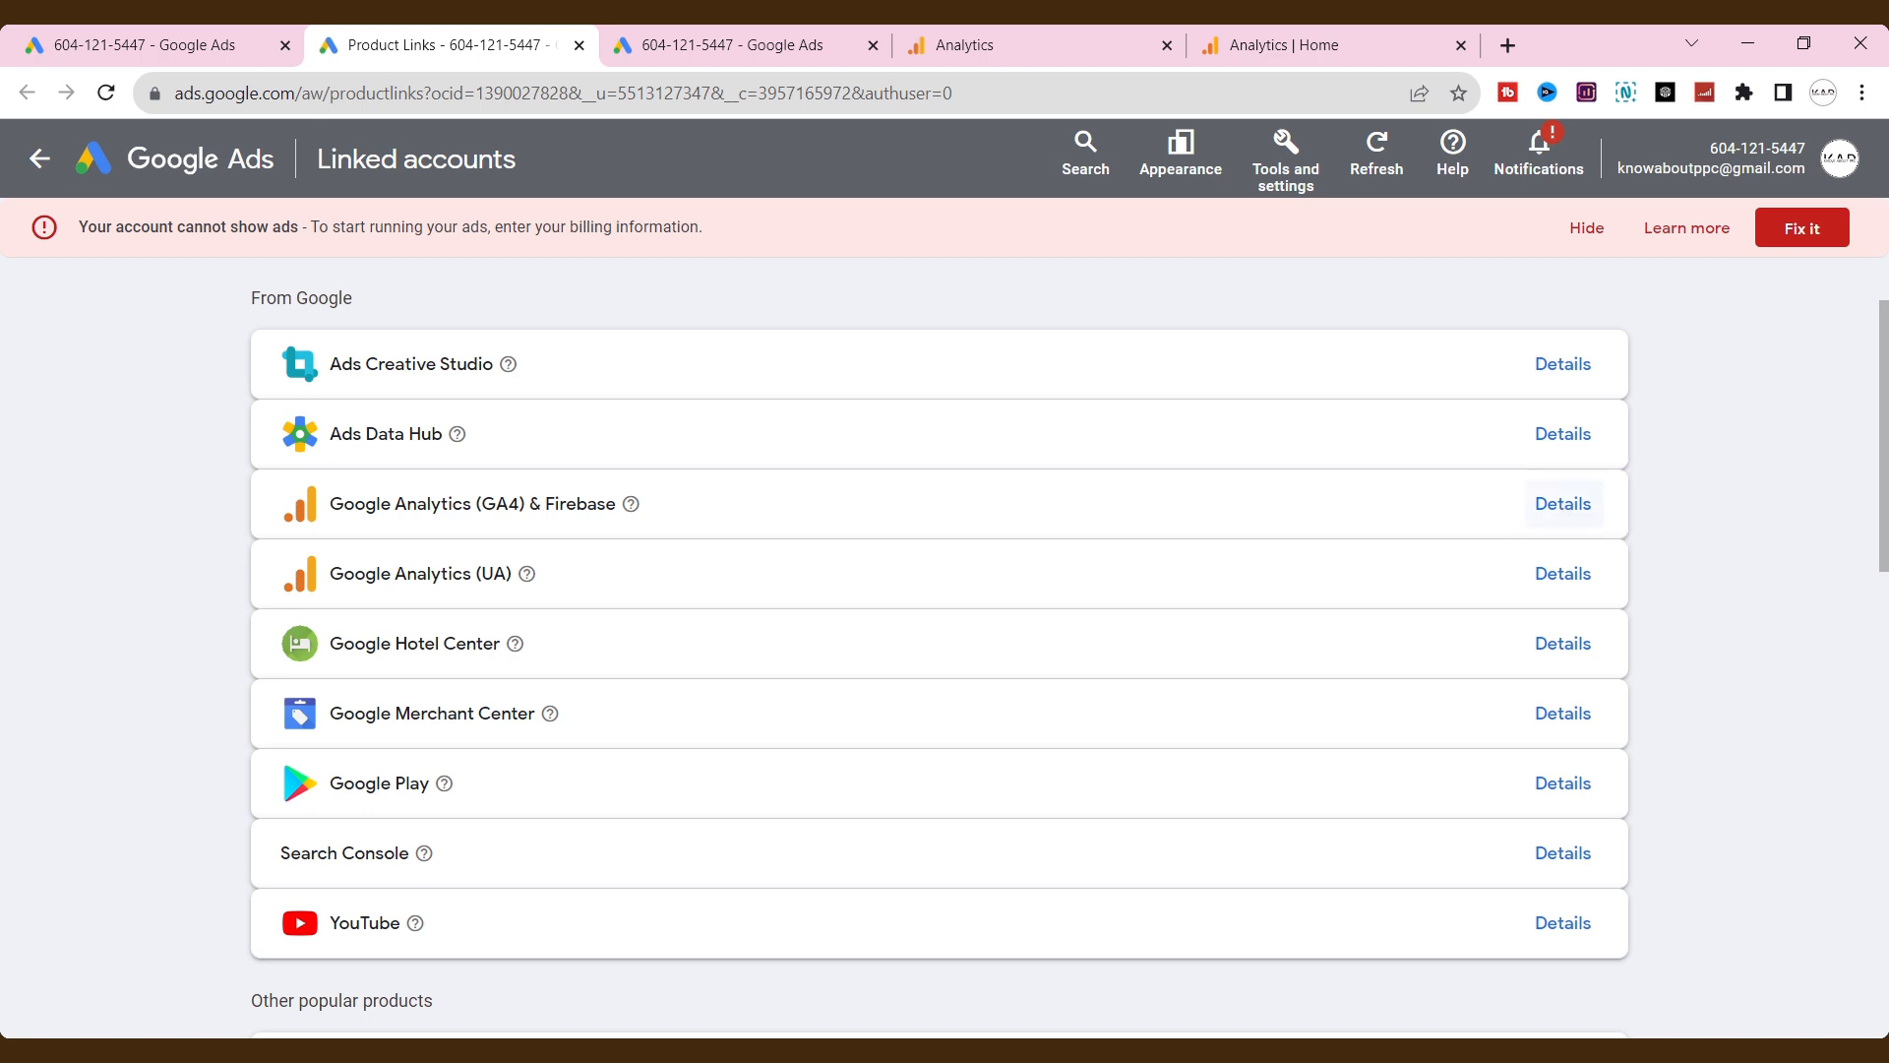
{"action": "left_click", "coordinate": [1563, 503]}
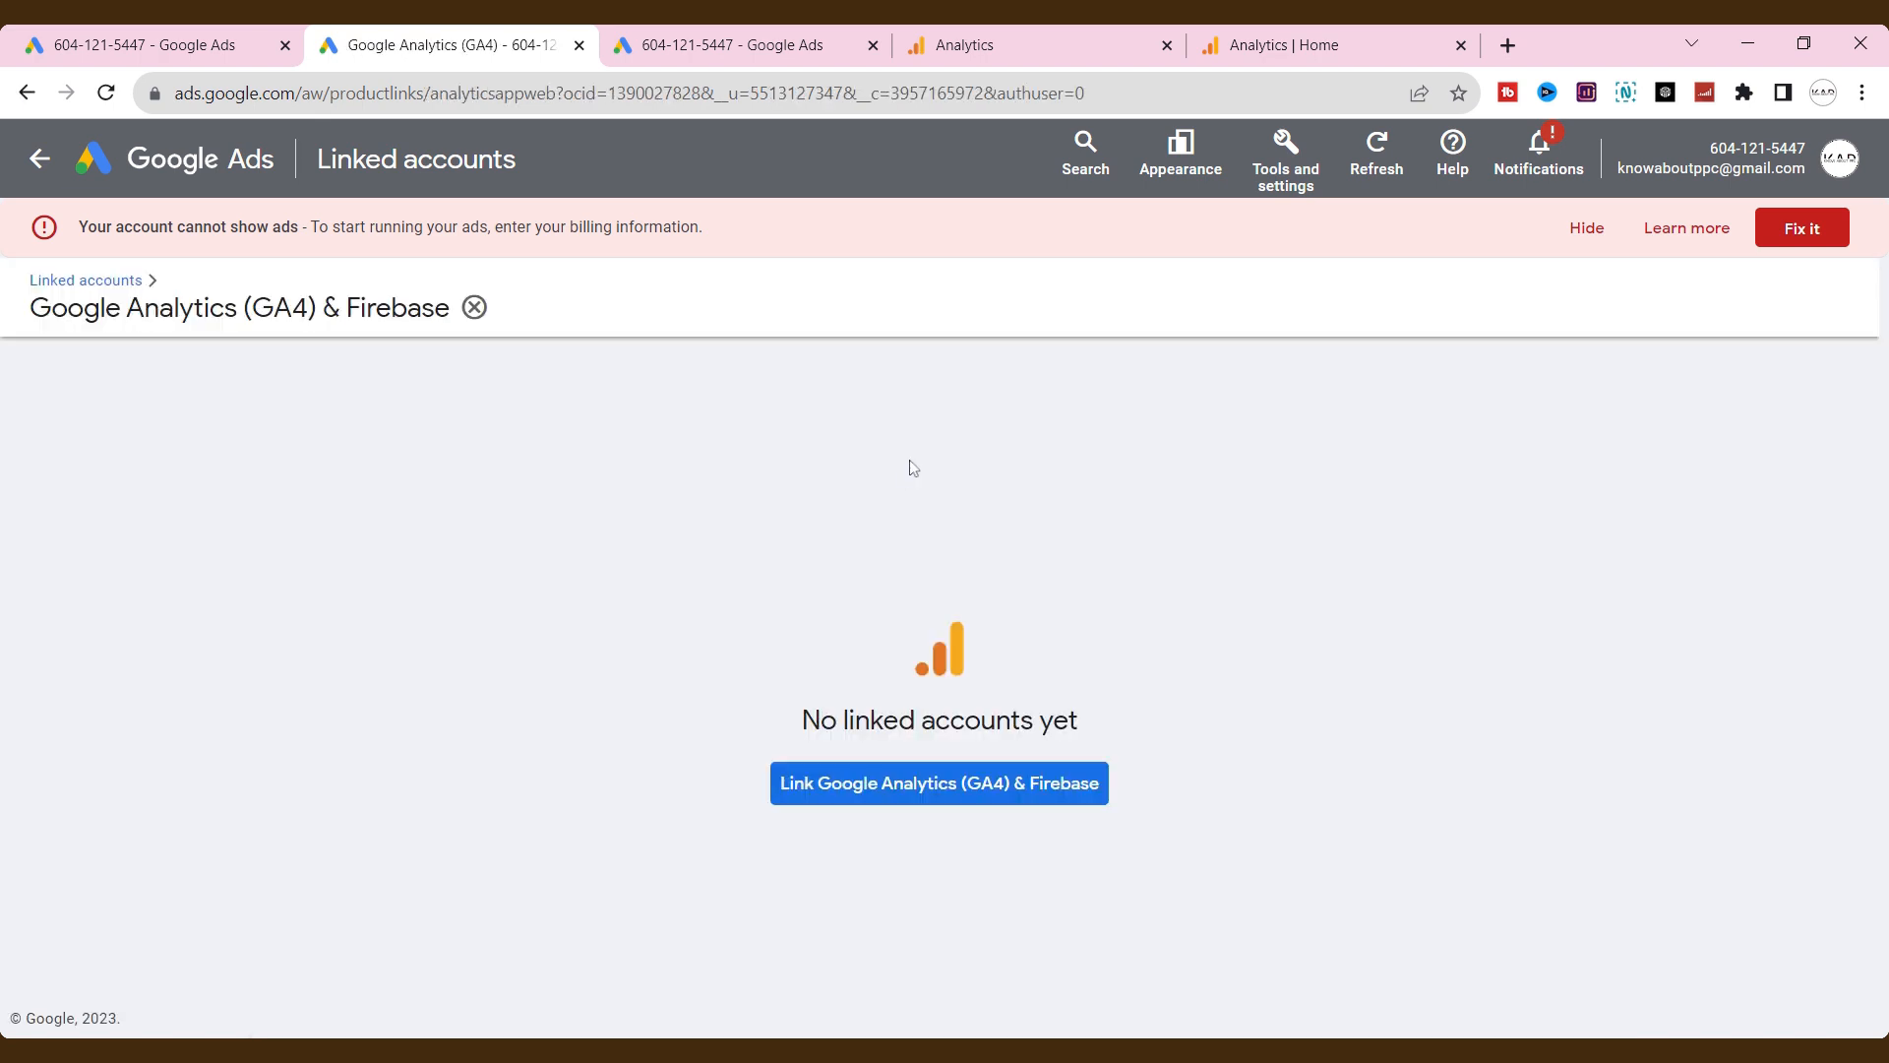
{"action": "left_click", "coordinate": [937, 795]}
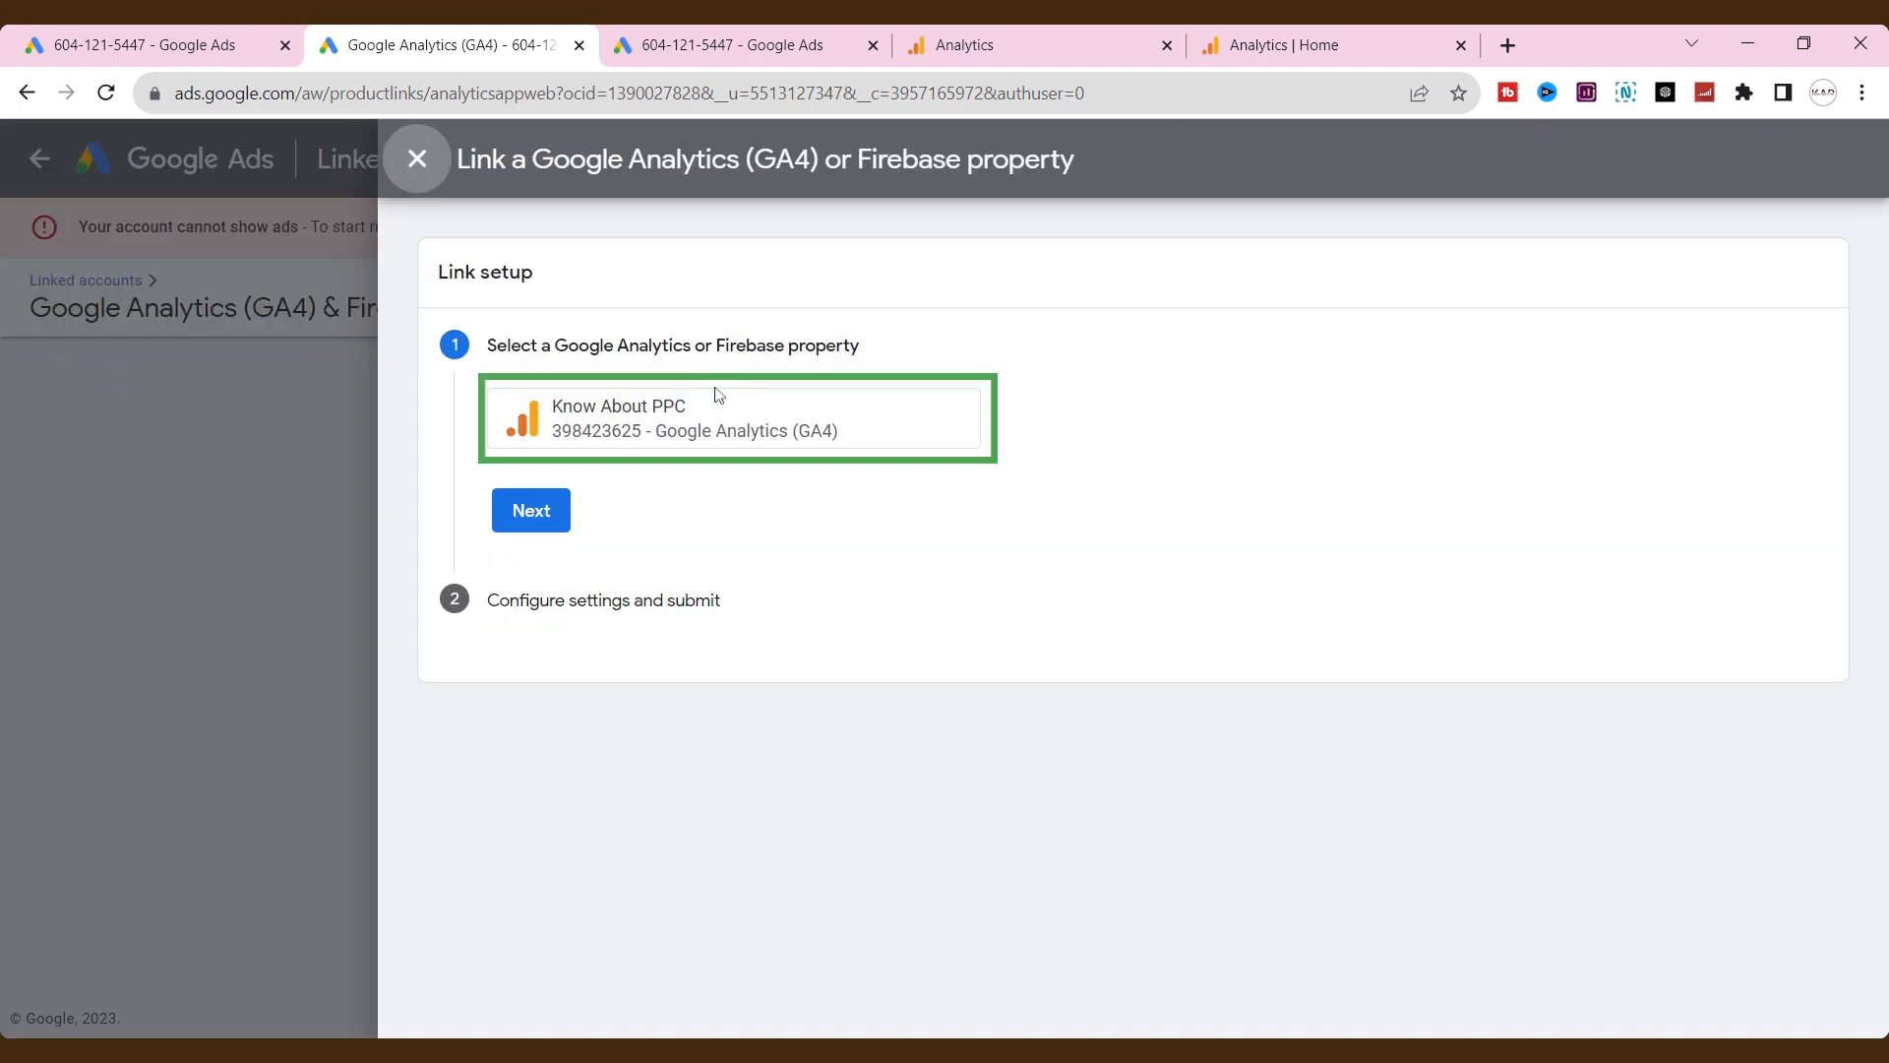
{"action": "left_click", "coordinate": [532, 522]}
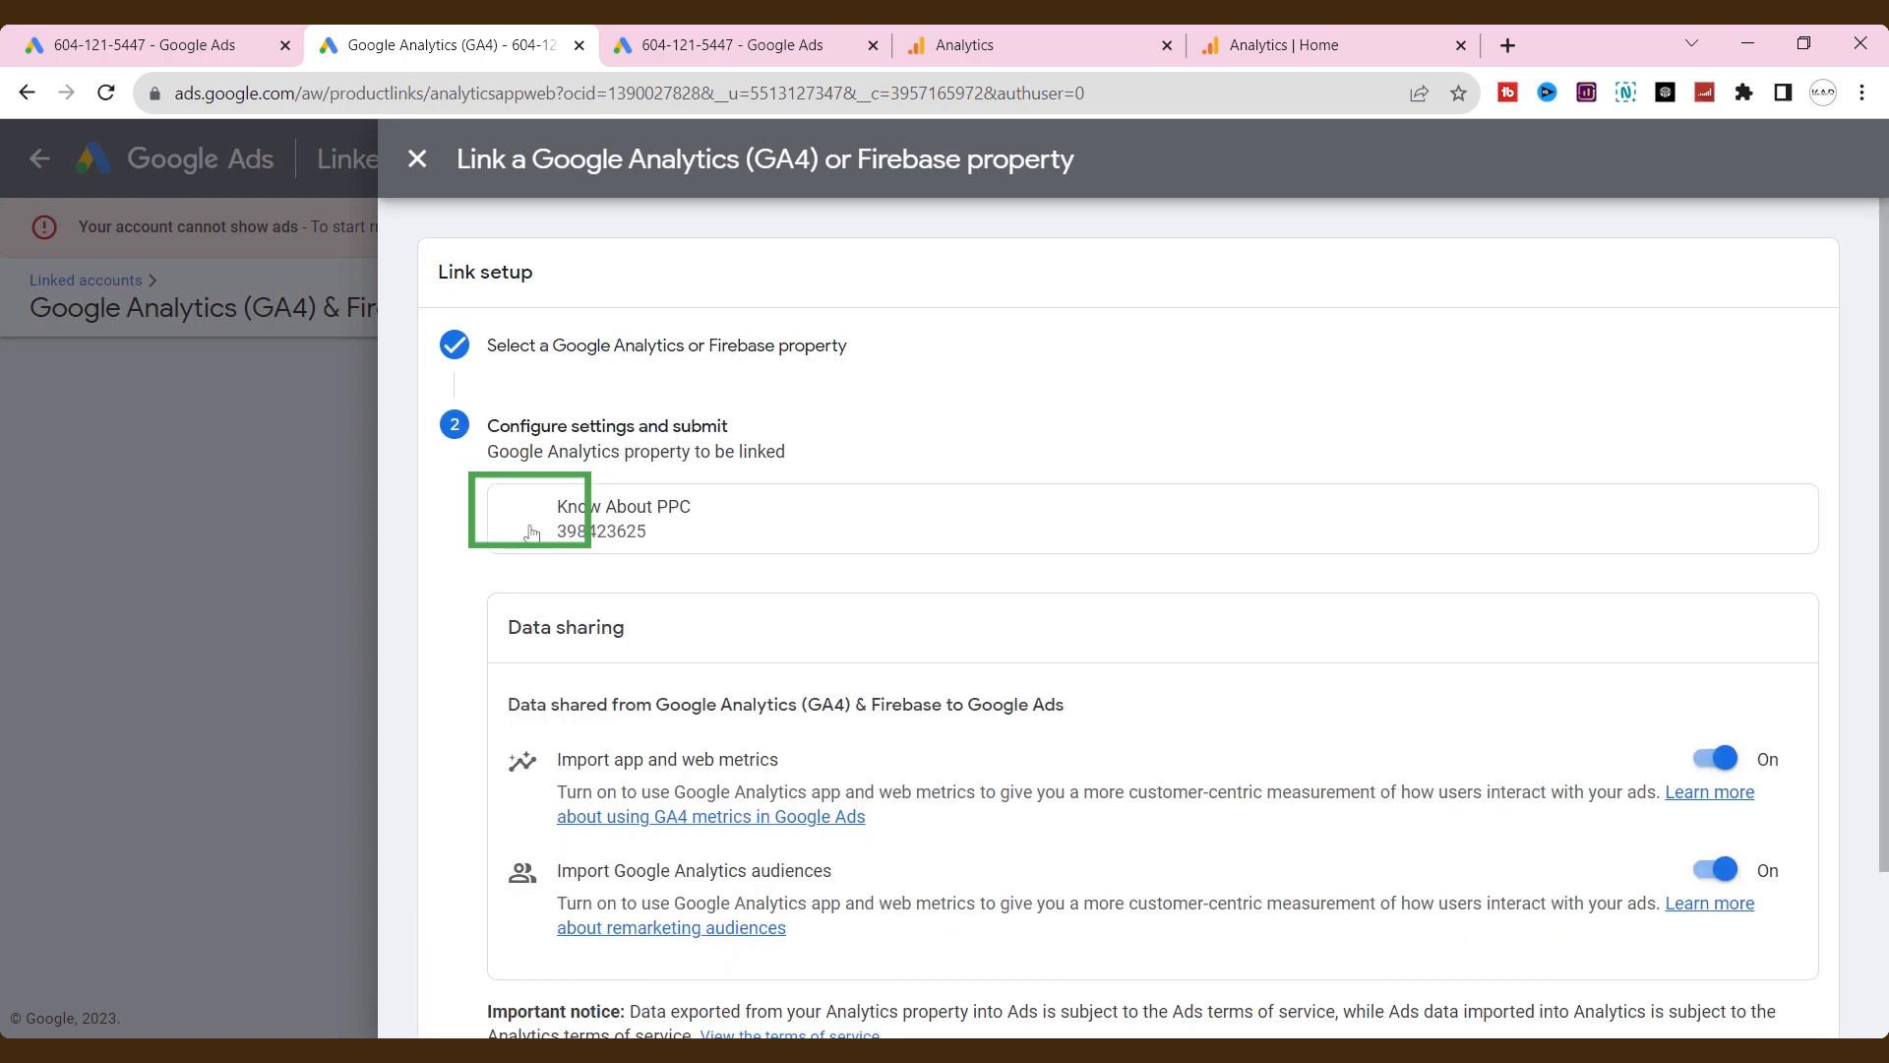
{"action": "scroll", "coordinate": [953, 531], "scroll_direction": "down", "scroll_amount": 3}
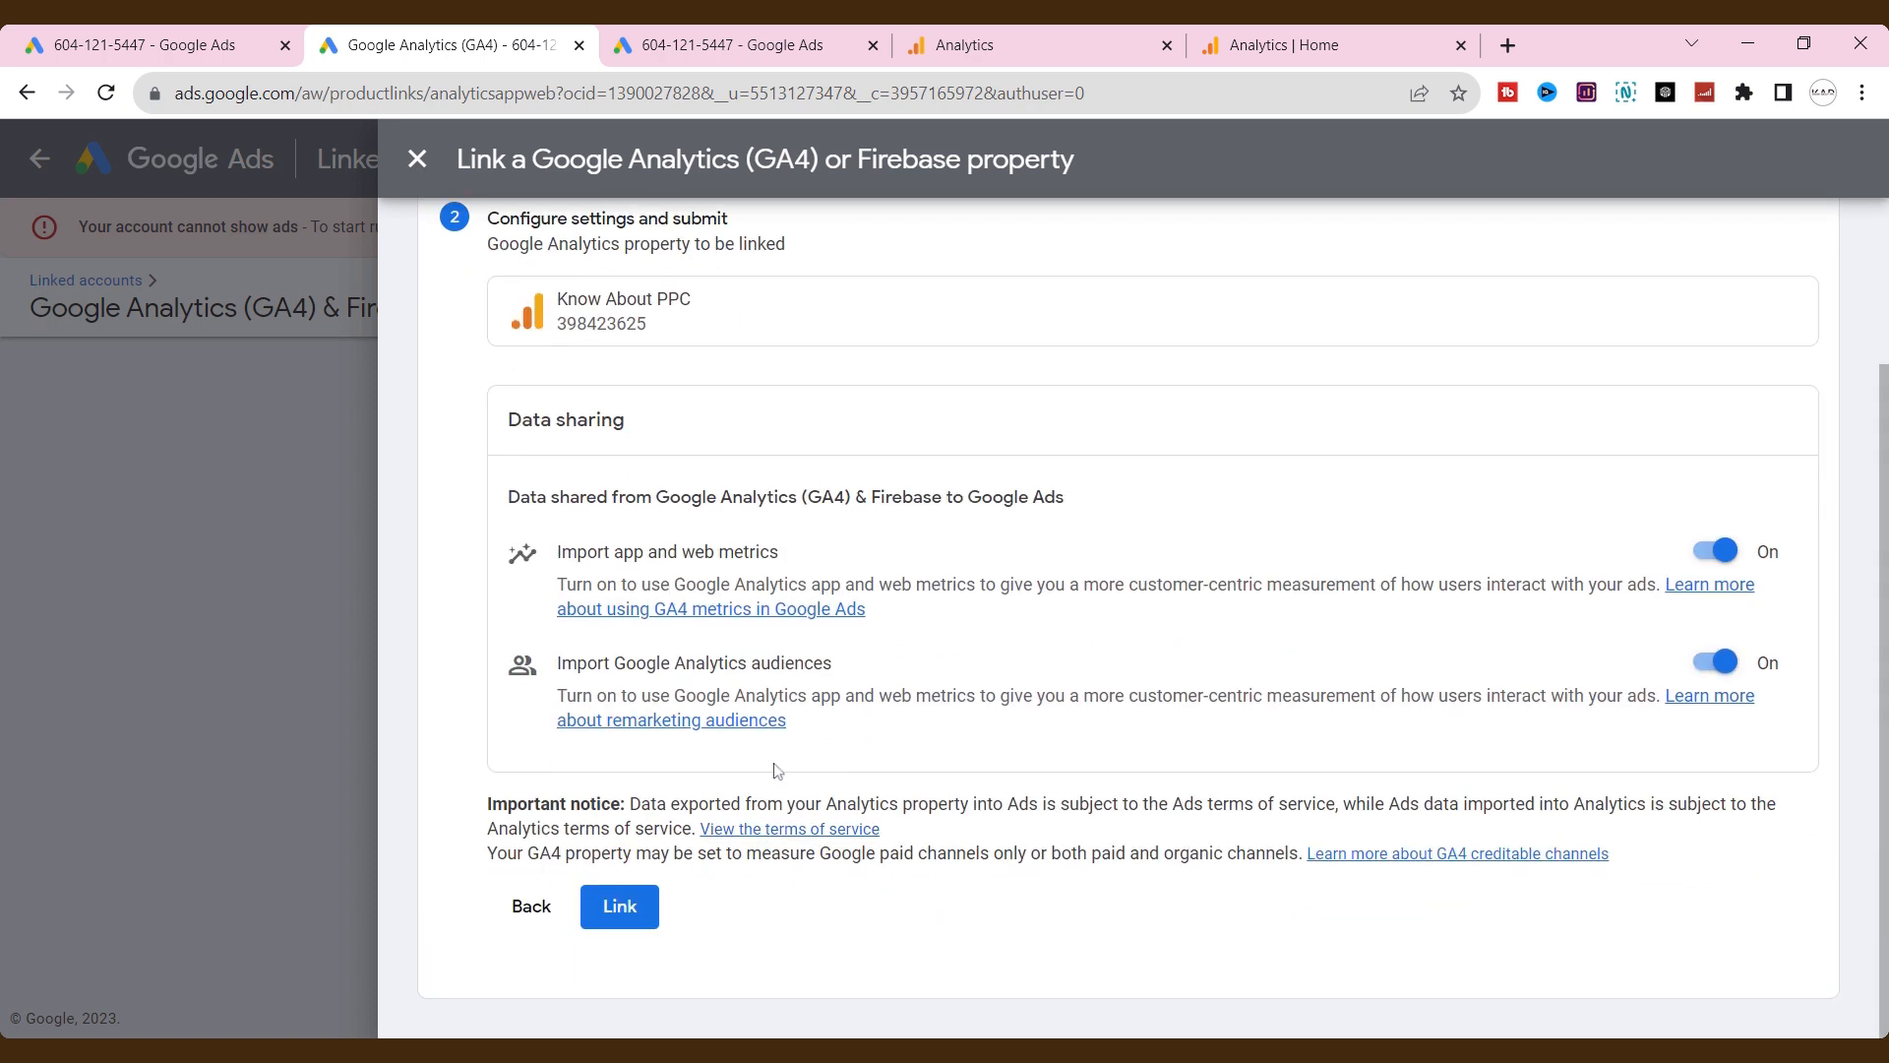
{"action": "left_click", "coordinate": [620, 906]}
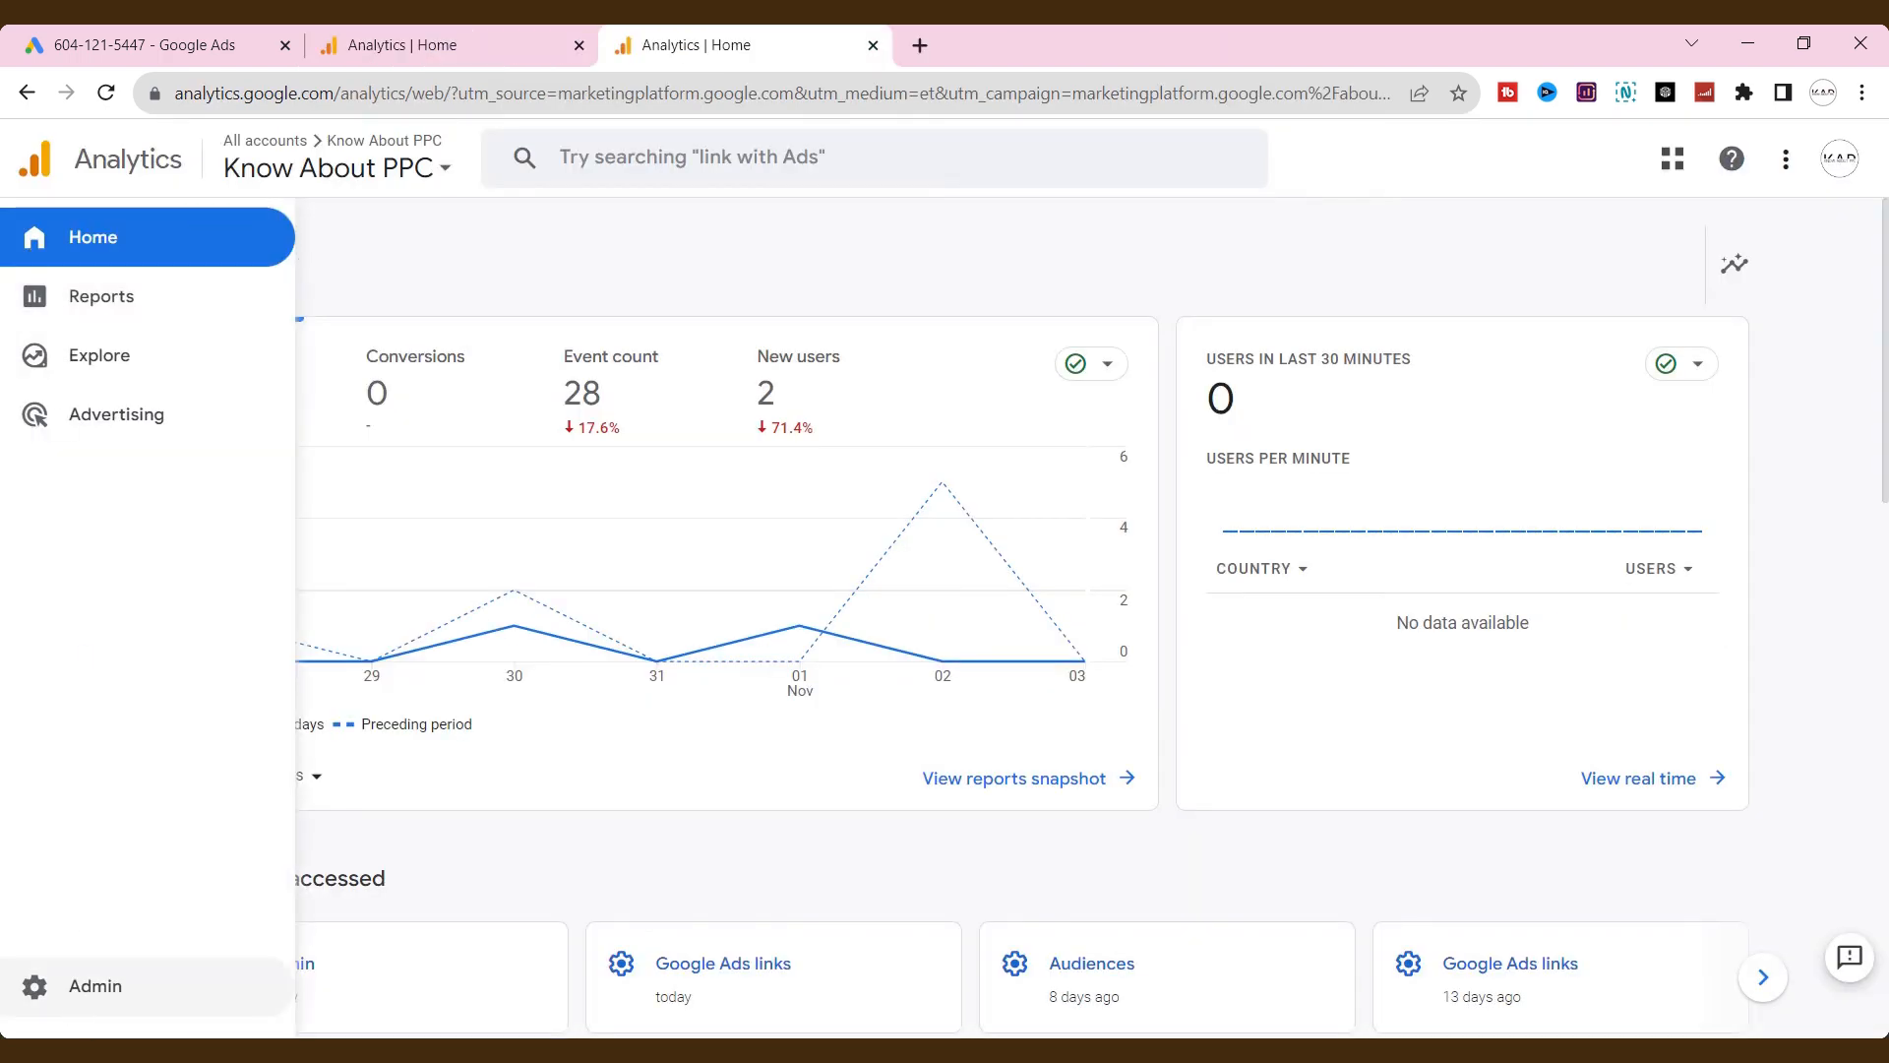
- In the Analytics property's admin settings, start a new Google Ads link and choose the managed Google Ads account for it
{"action": "left_click", "coordinate": [71, 1000]}
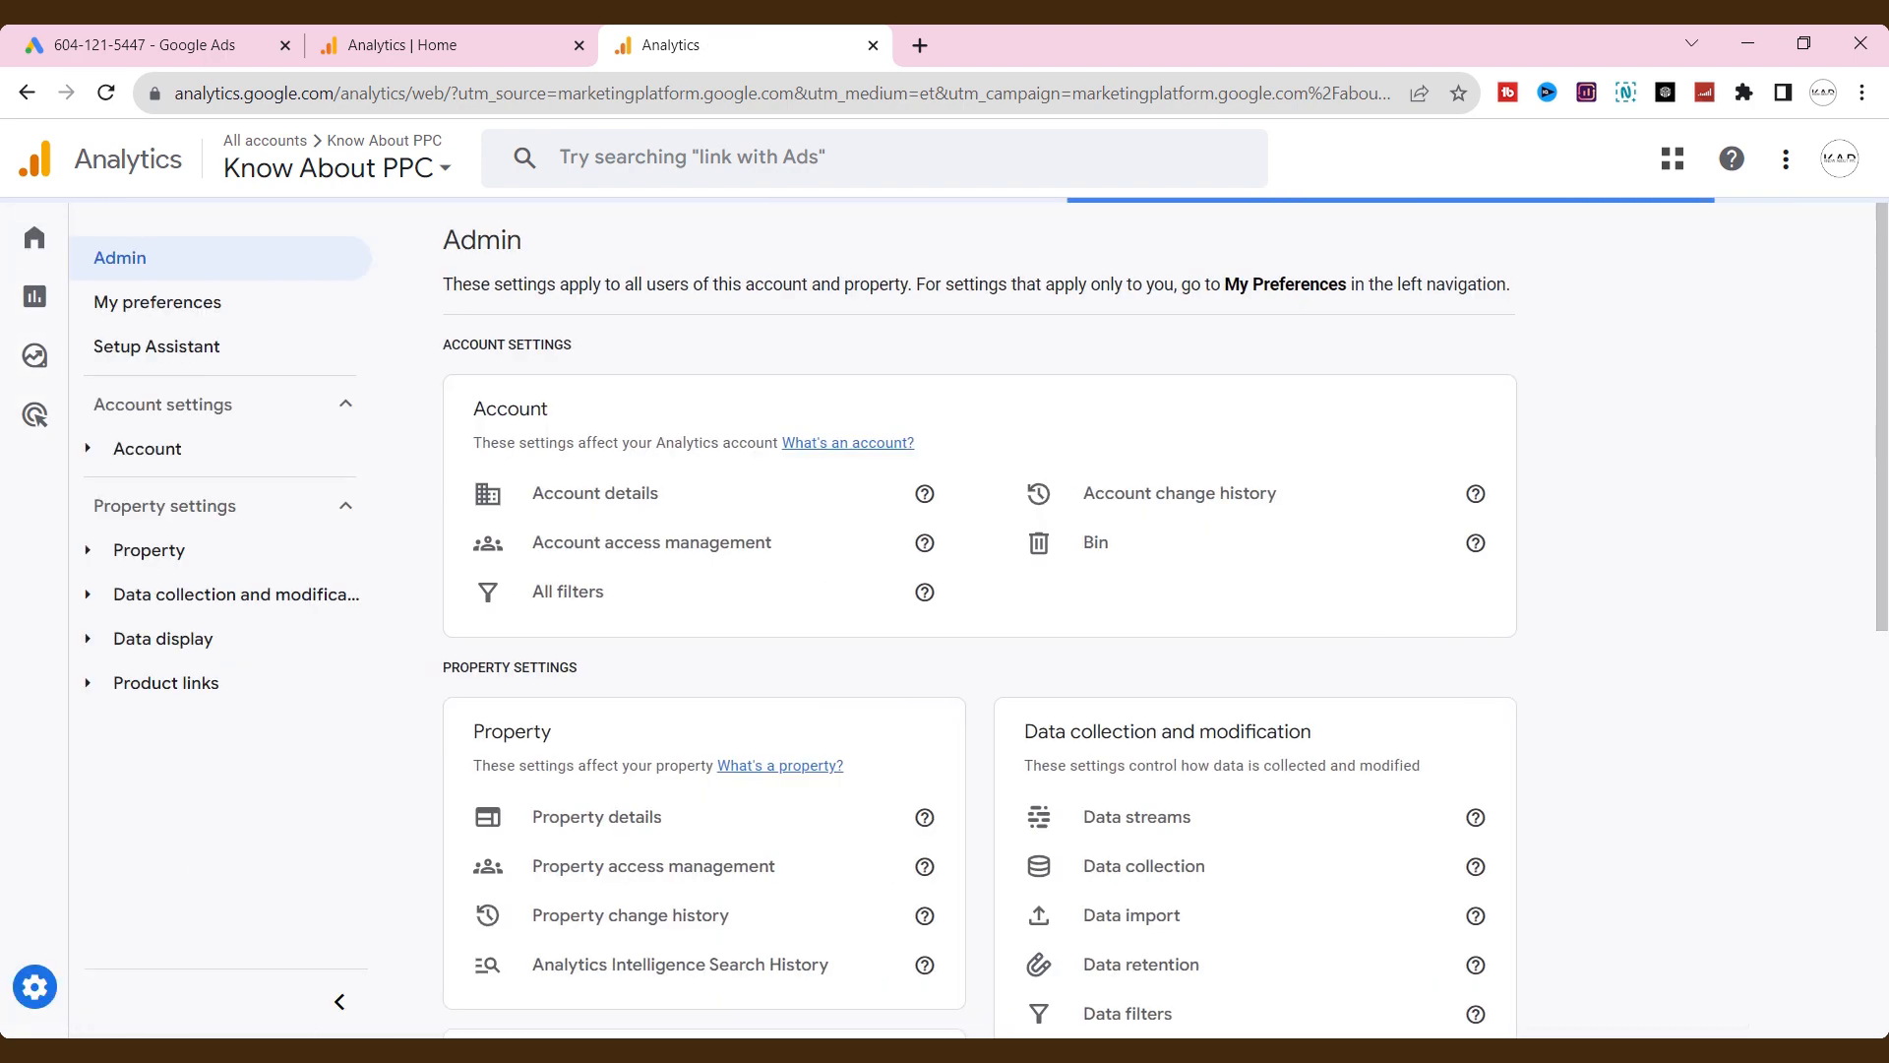
{"action": "scroll", "coordinate": [1151, 639], "scroll_direction": "down", "scroll_amount": 8}
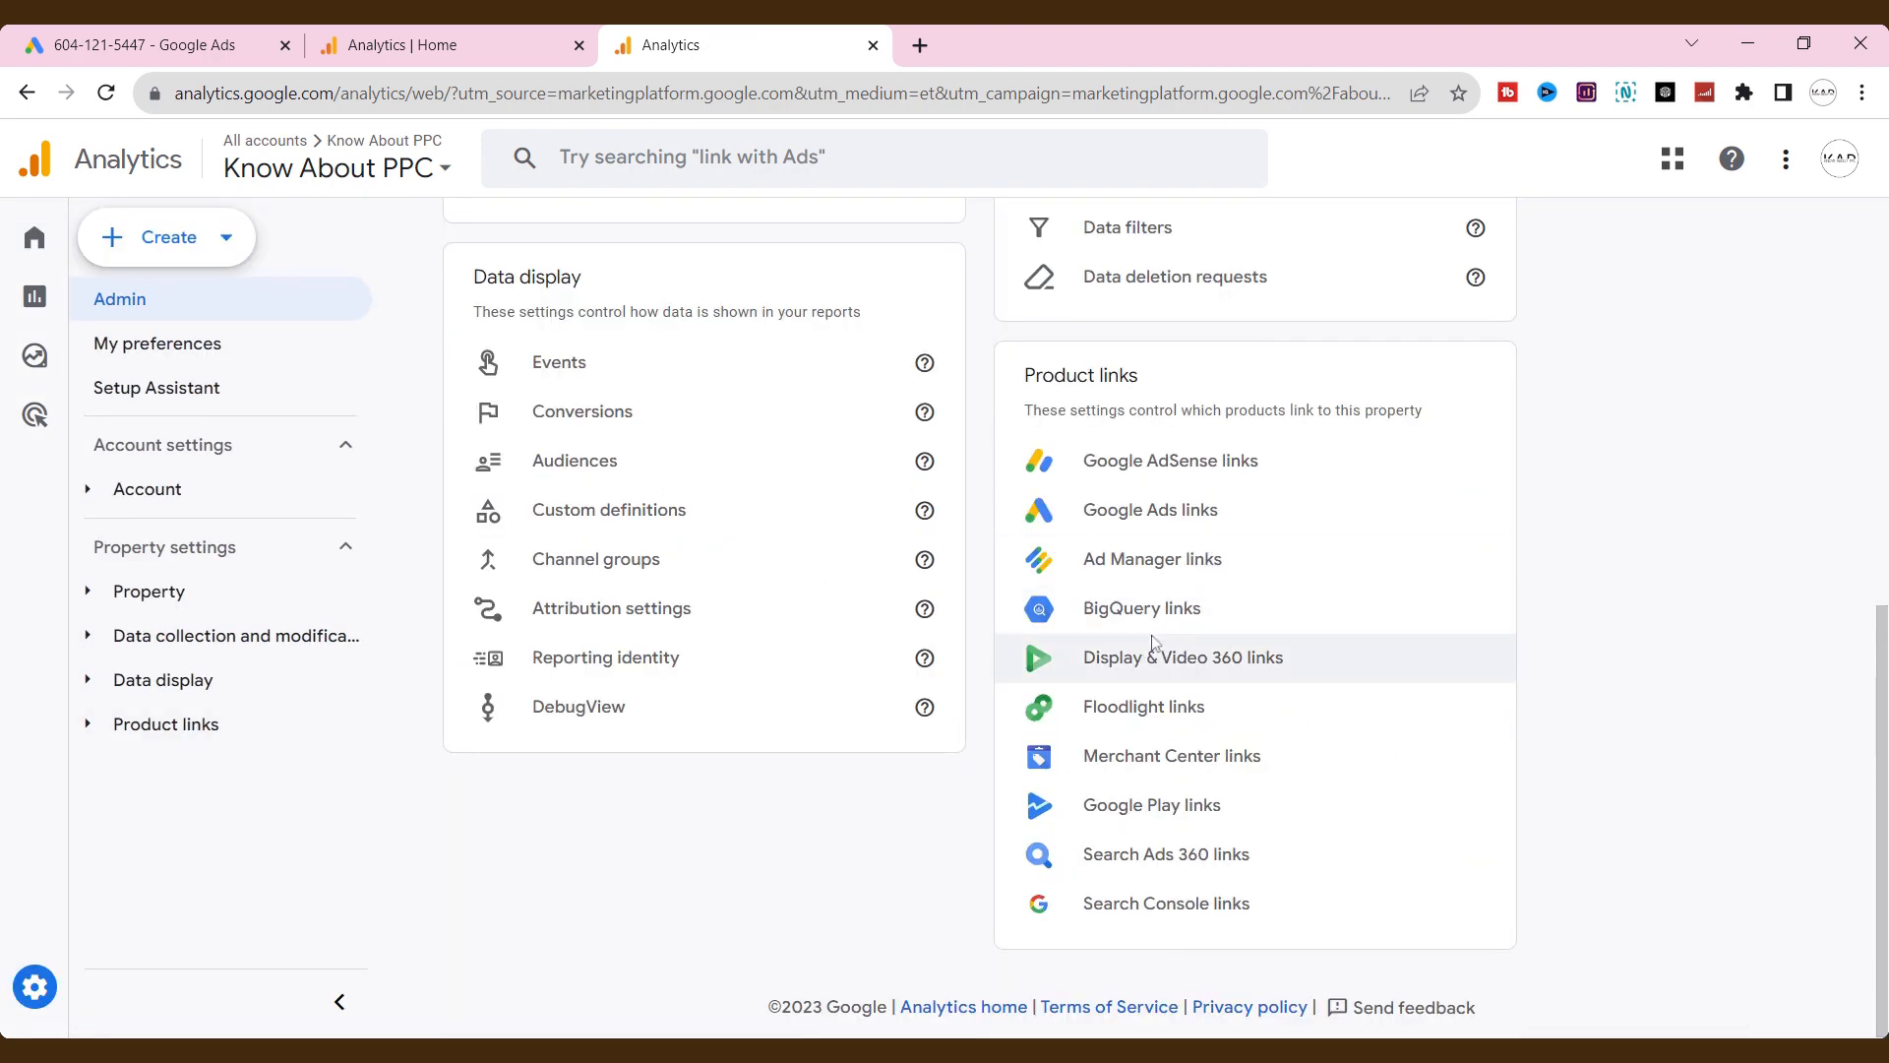
{"action": "left_click", "coordinate": [1171, 513]}
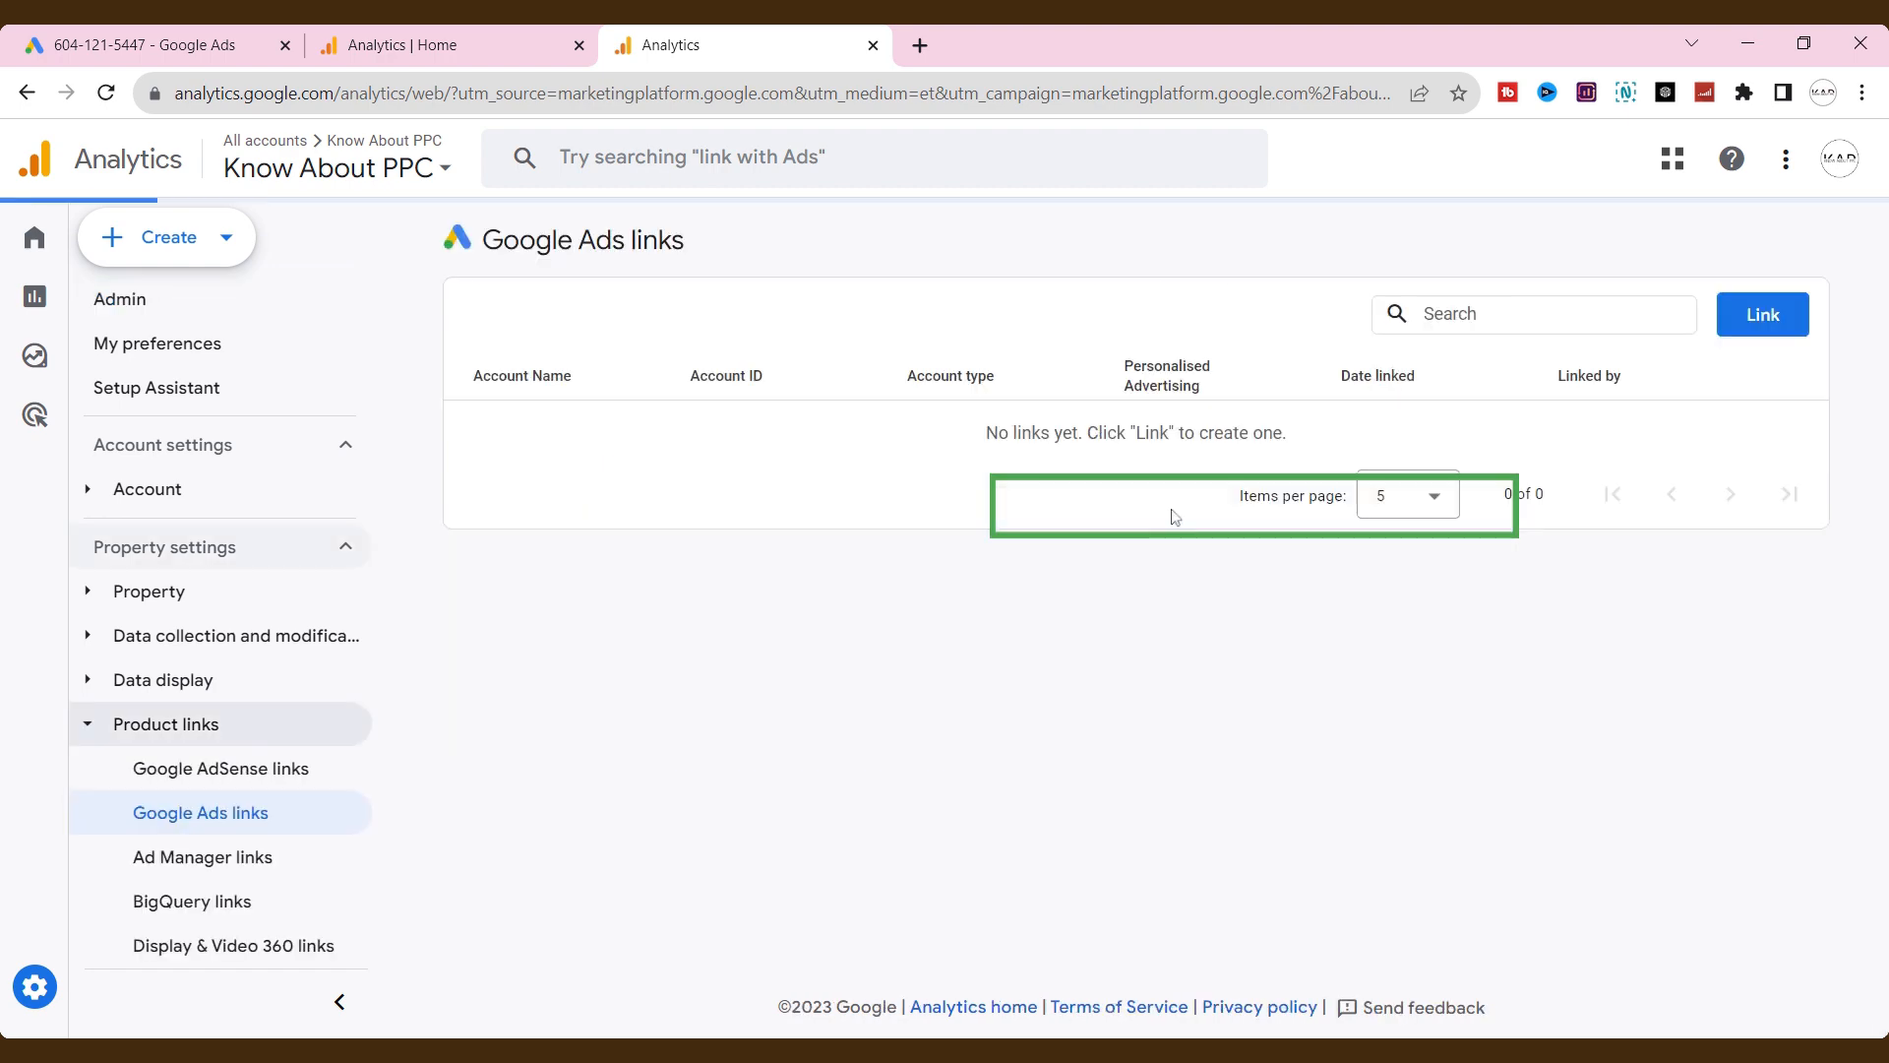
{"action": "left_click", "coordinate": [1762, 317]}
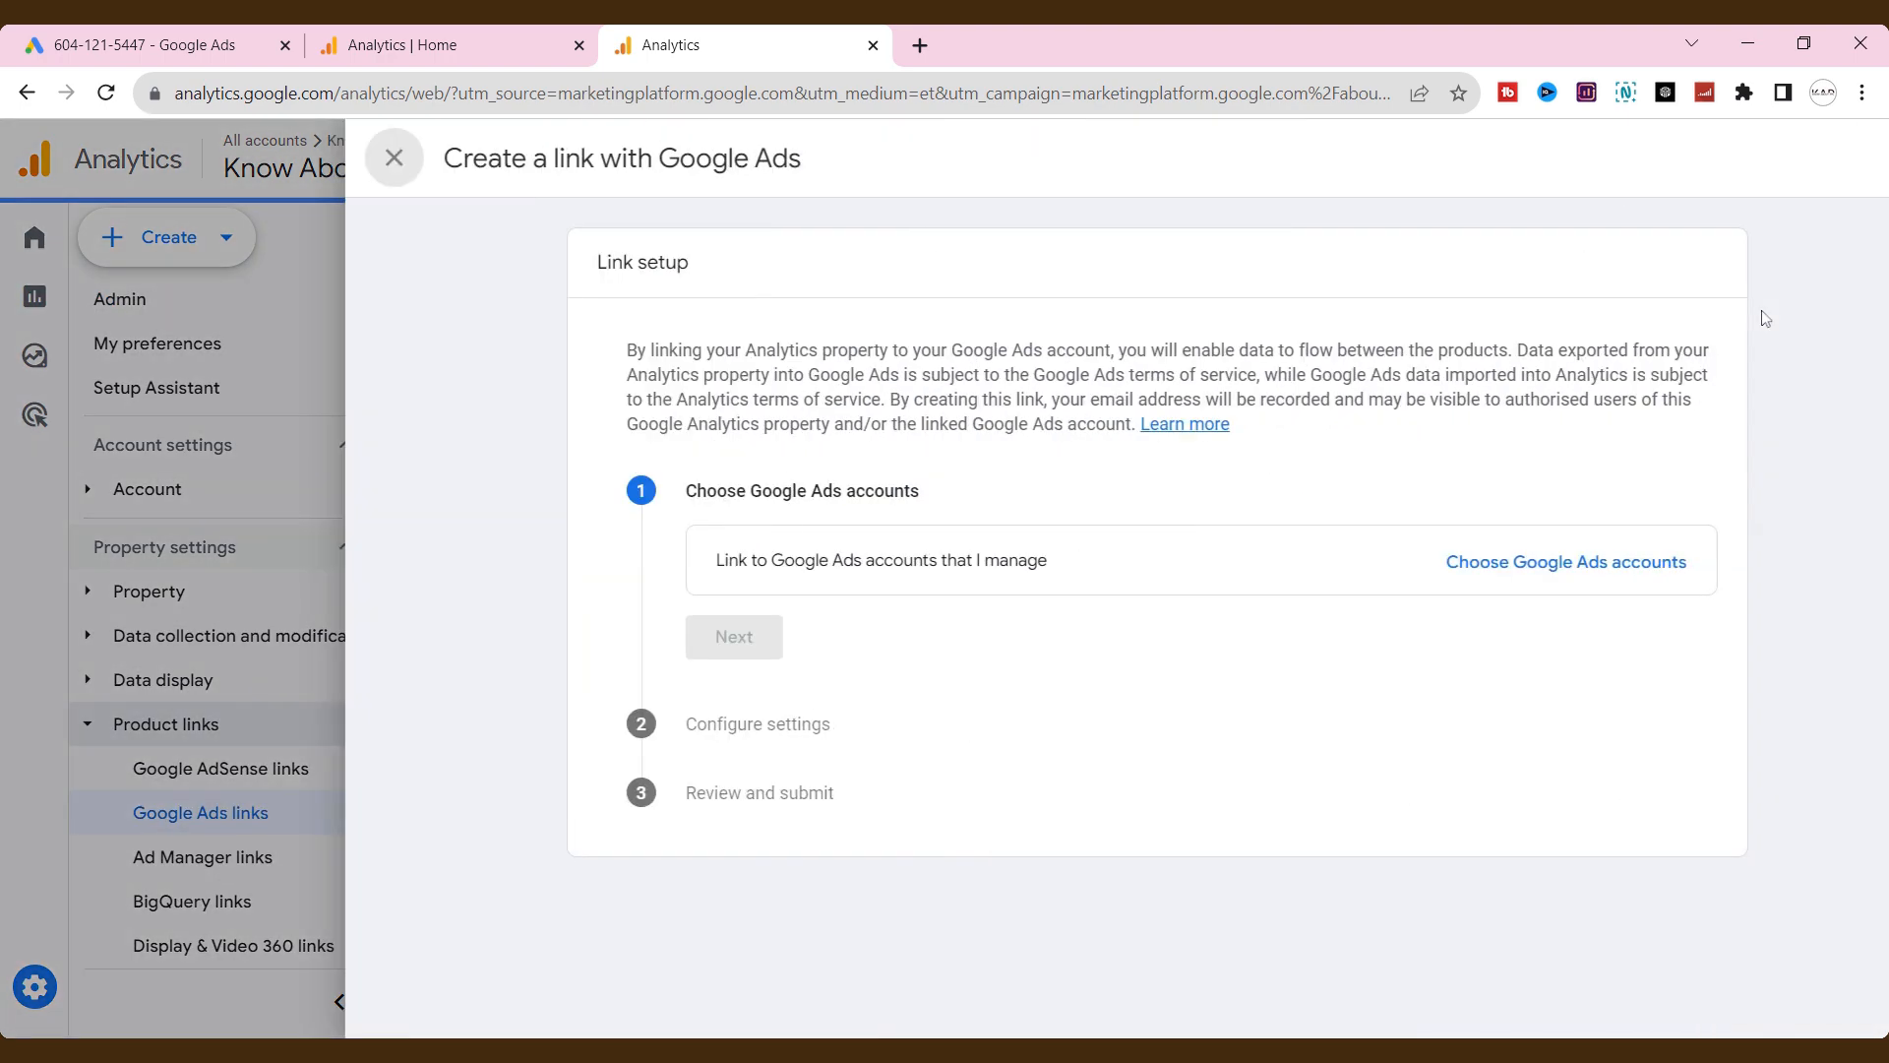
{"action": "left_click", "coordinate": [1425, 571]}
{"action": "left_click", "coordinate": [308, 362]}
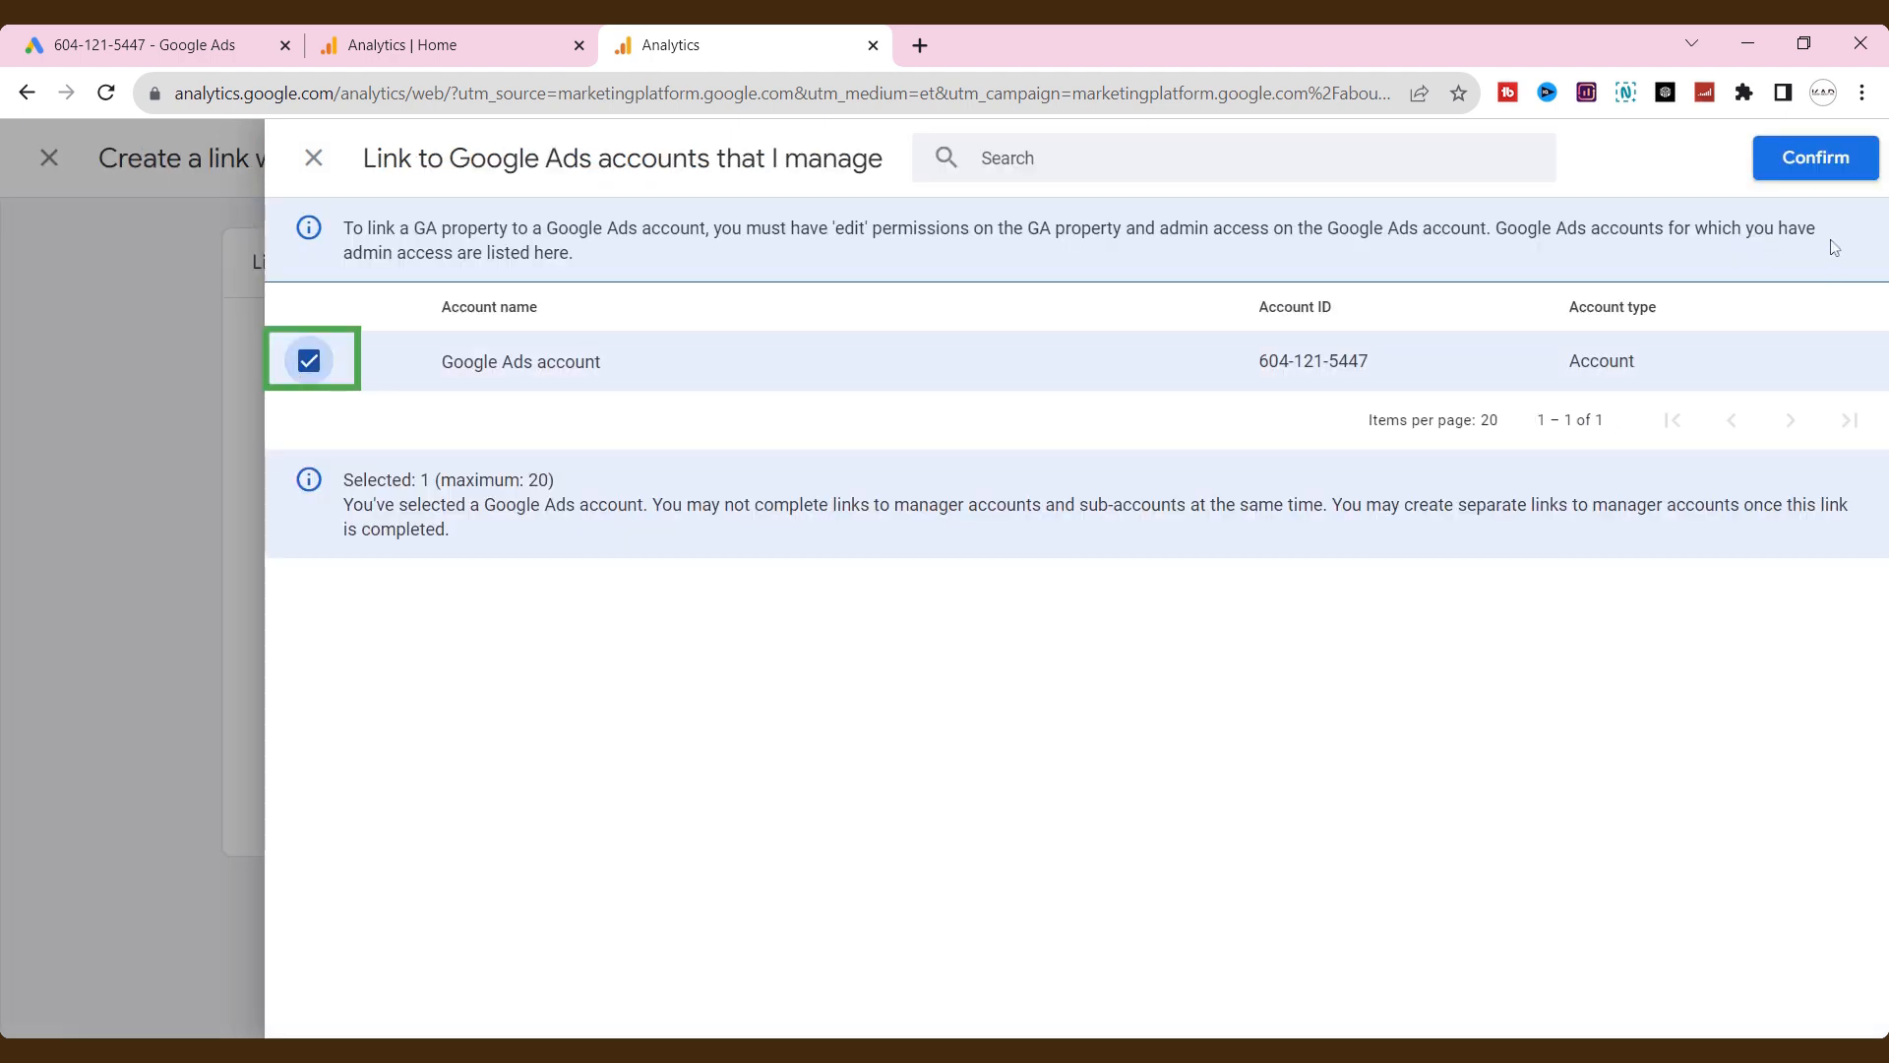
{"action": "left_click", "coordinate": [1820, 165]}
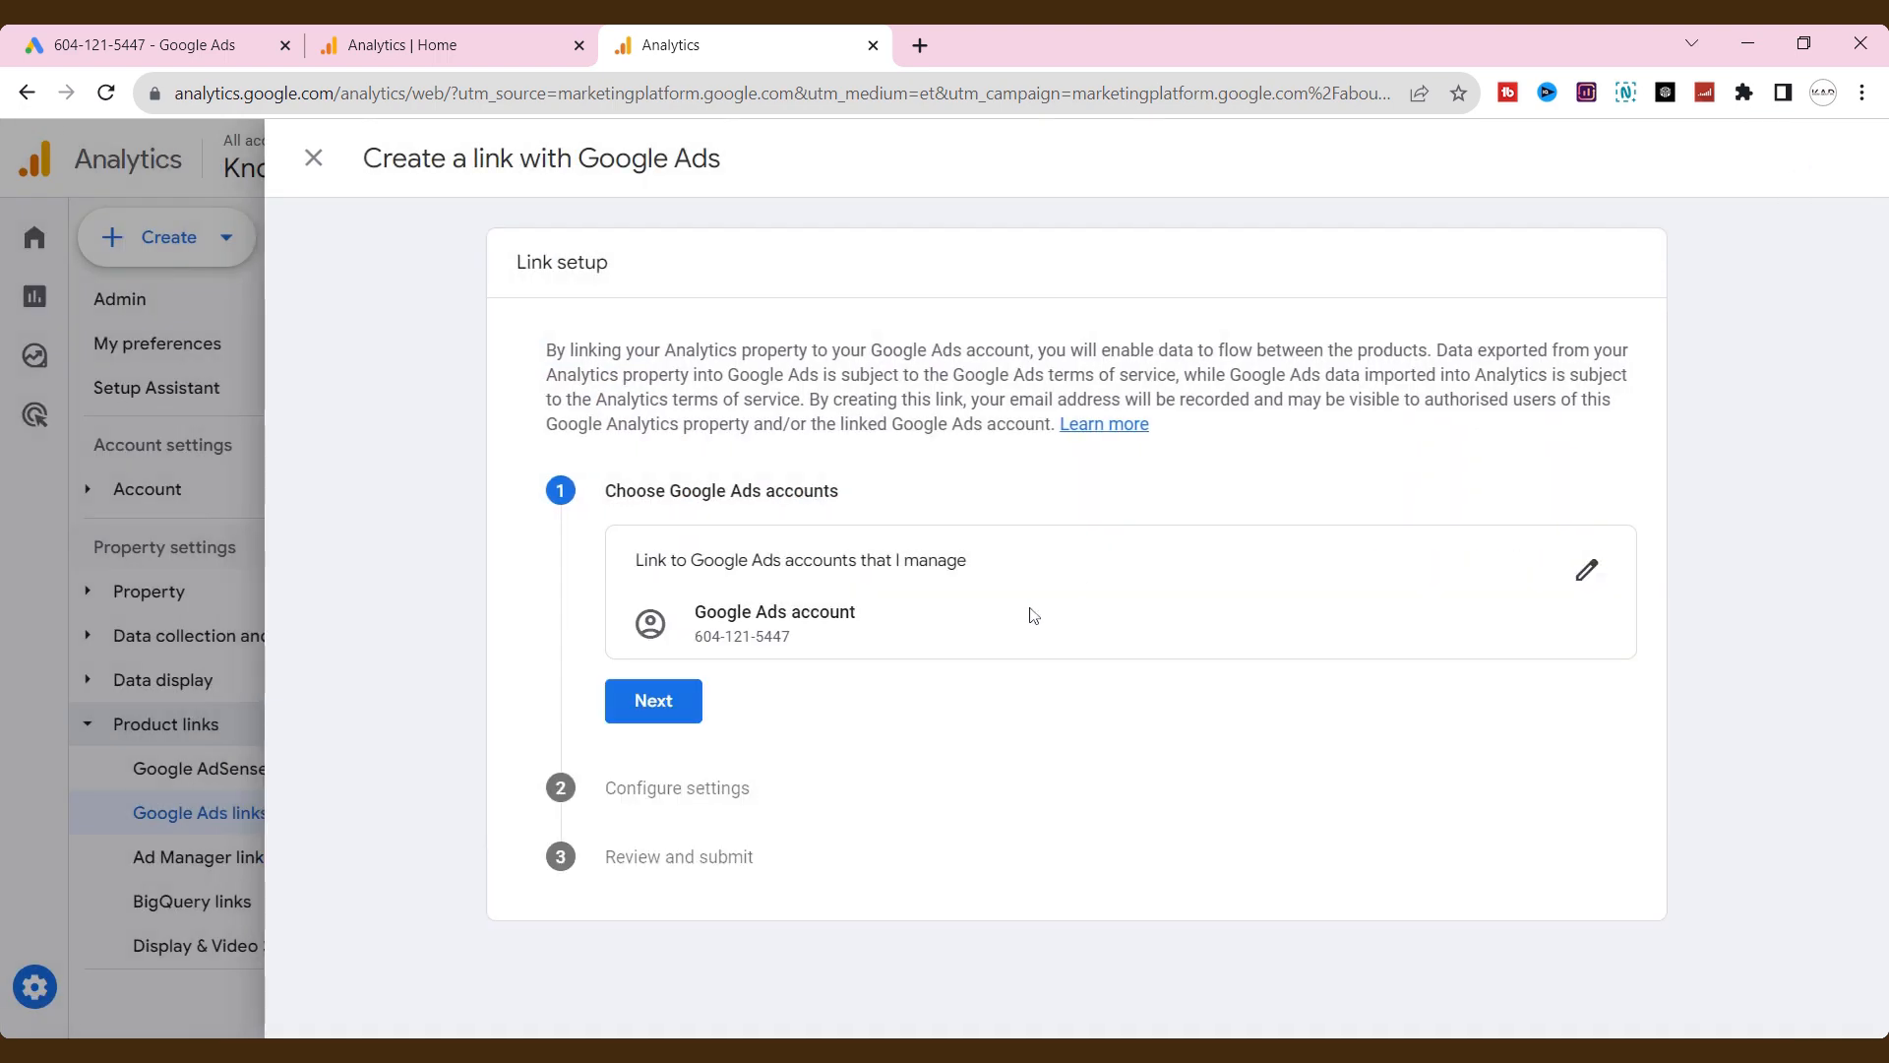
- Keep personalised advertising and access to Analytics features from within Google Ads enabled, and submit the link
{"action": "left_click", "coordinate": [647, 703]}
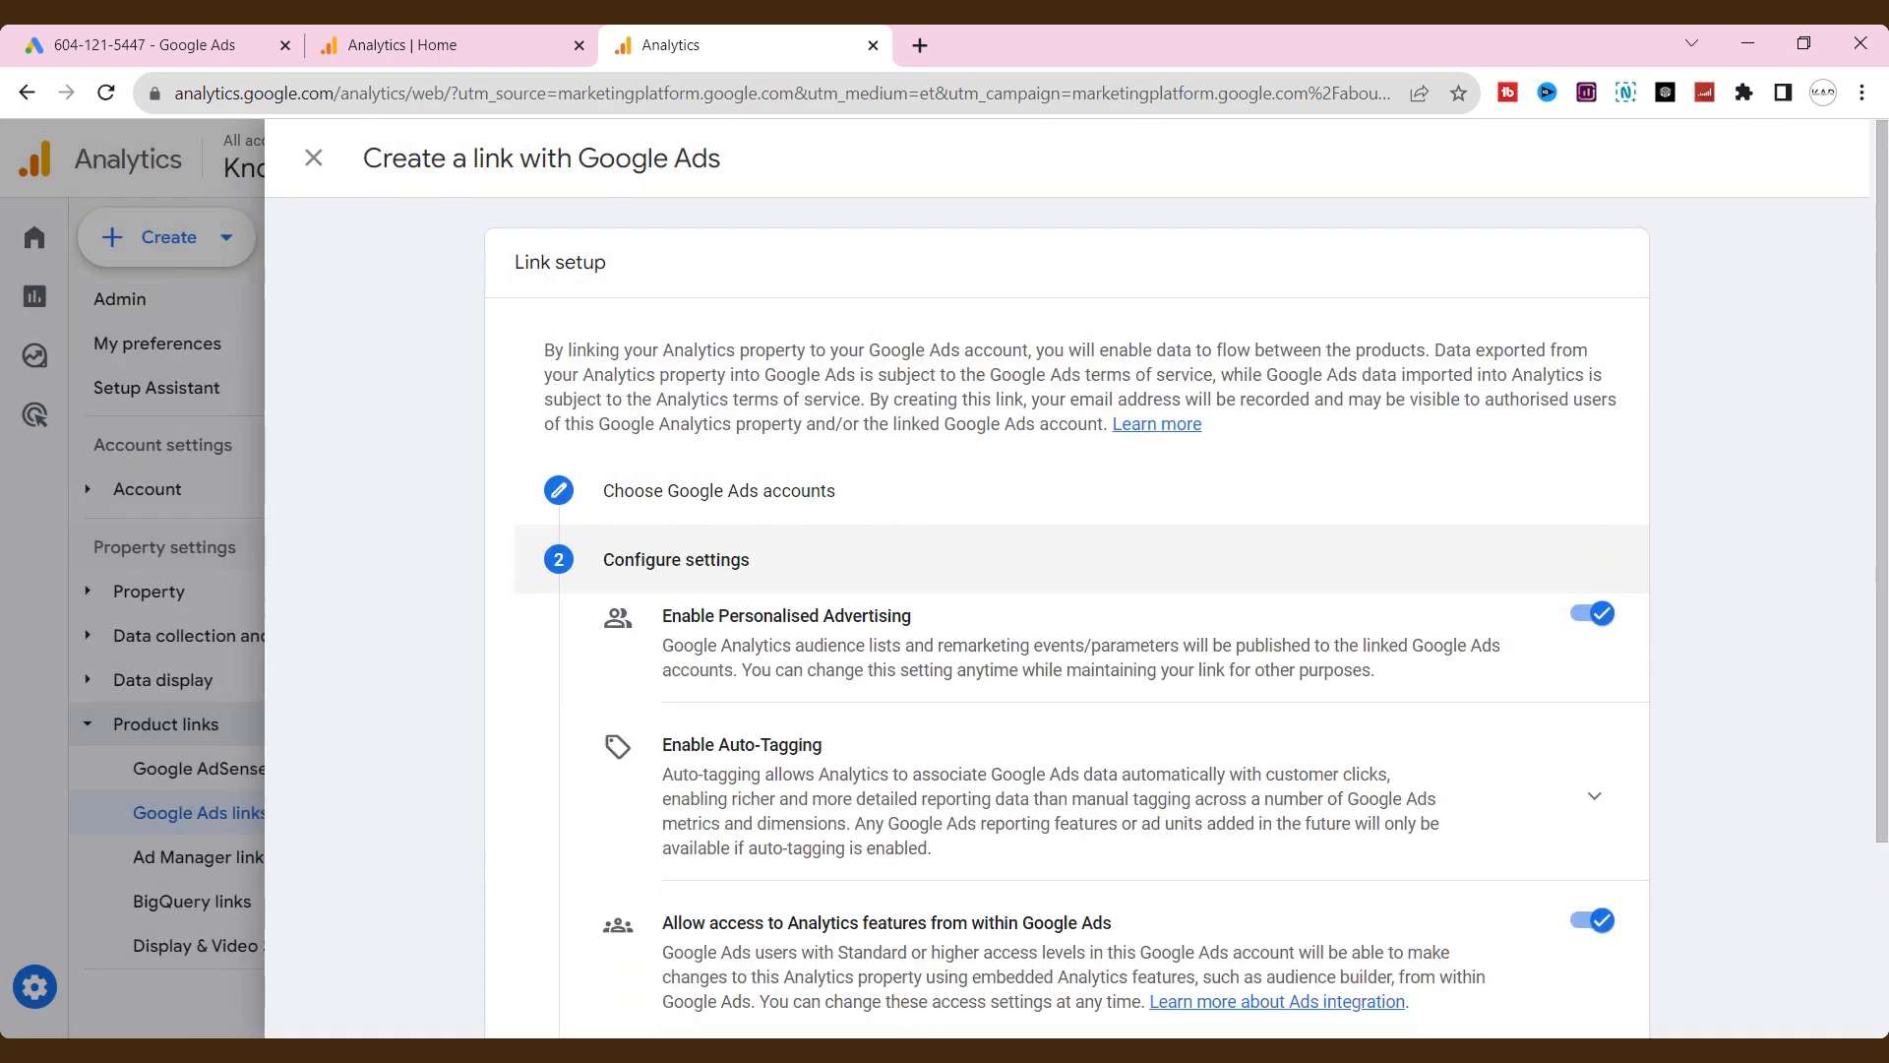
{"action": "scroll", "coordinate": [777, 832], "scroll_direction": "down", "scroll_amount": 3}
{"action": "left_click", "coordinate": [773, 832]}
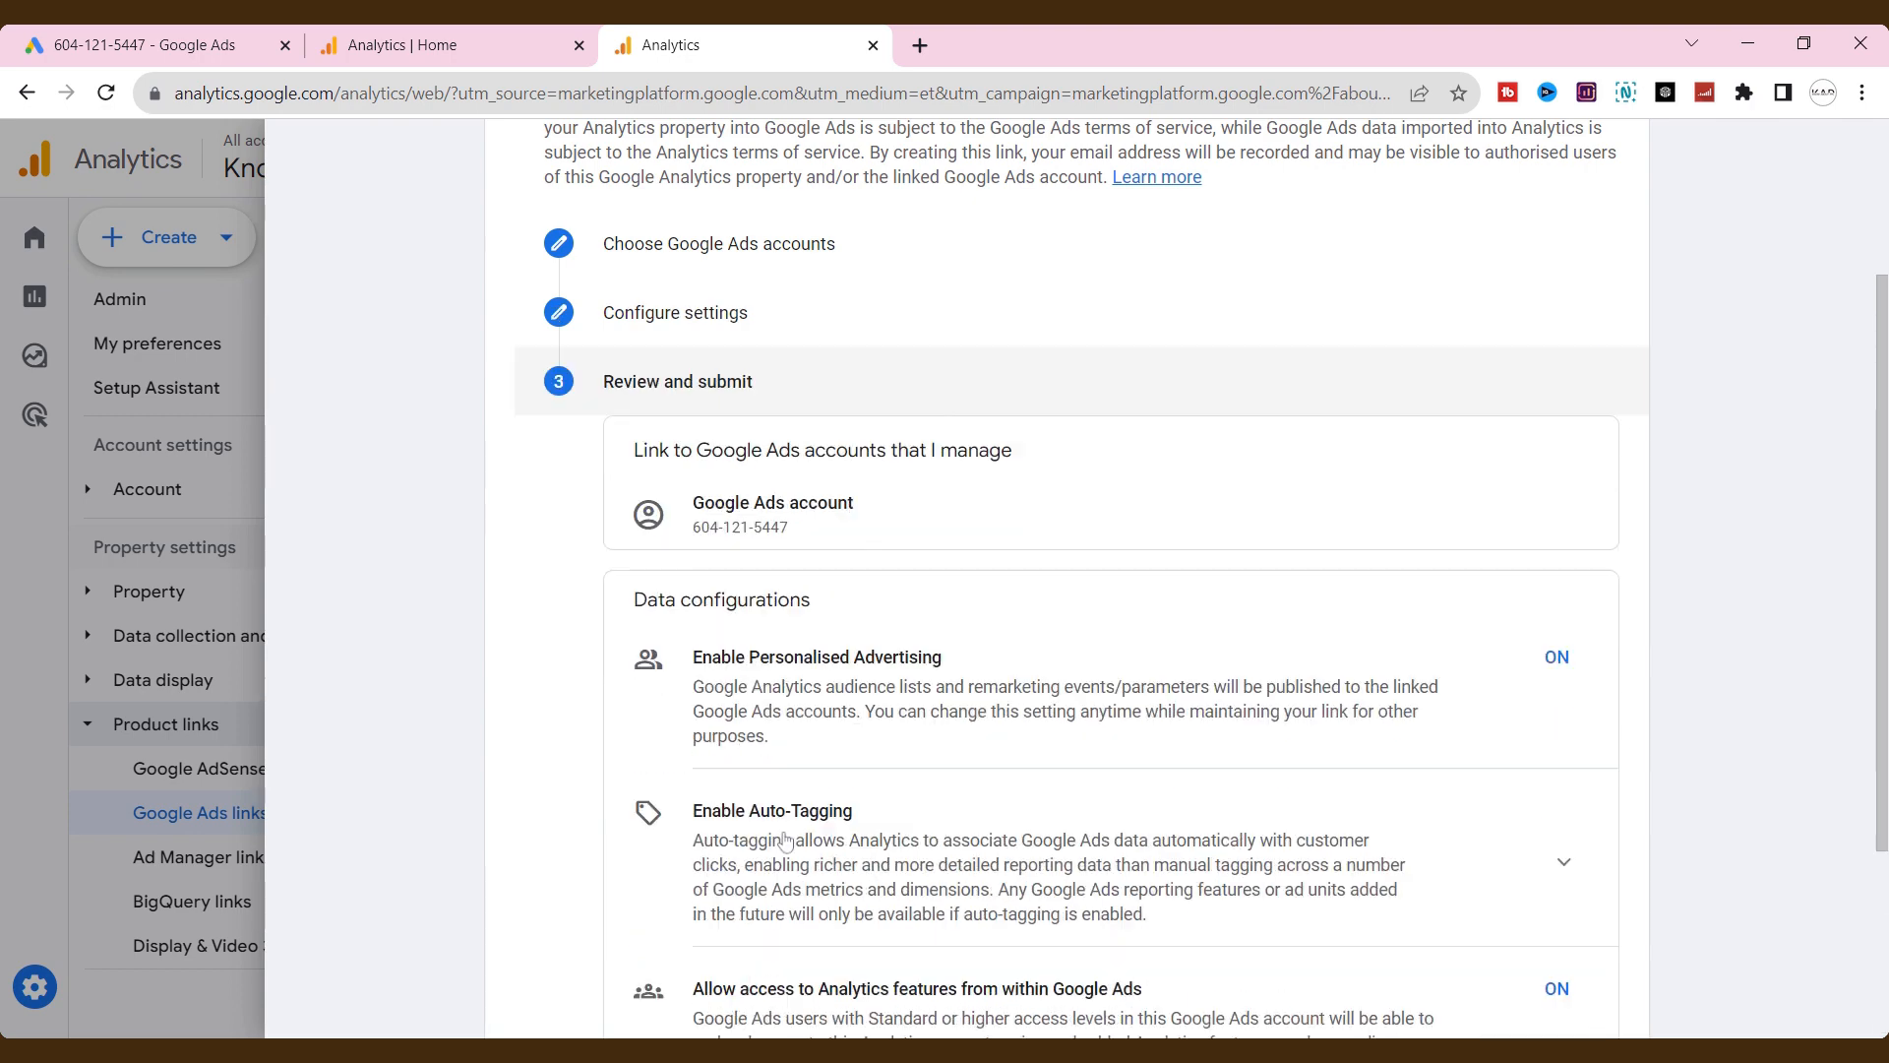
{"action": "scroll", "coordinate": [785, 839], "scroll_direction": "down", "scroll_amount": 3}
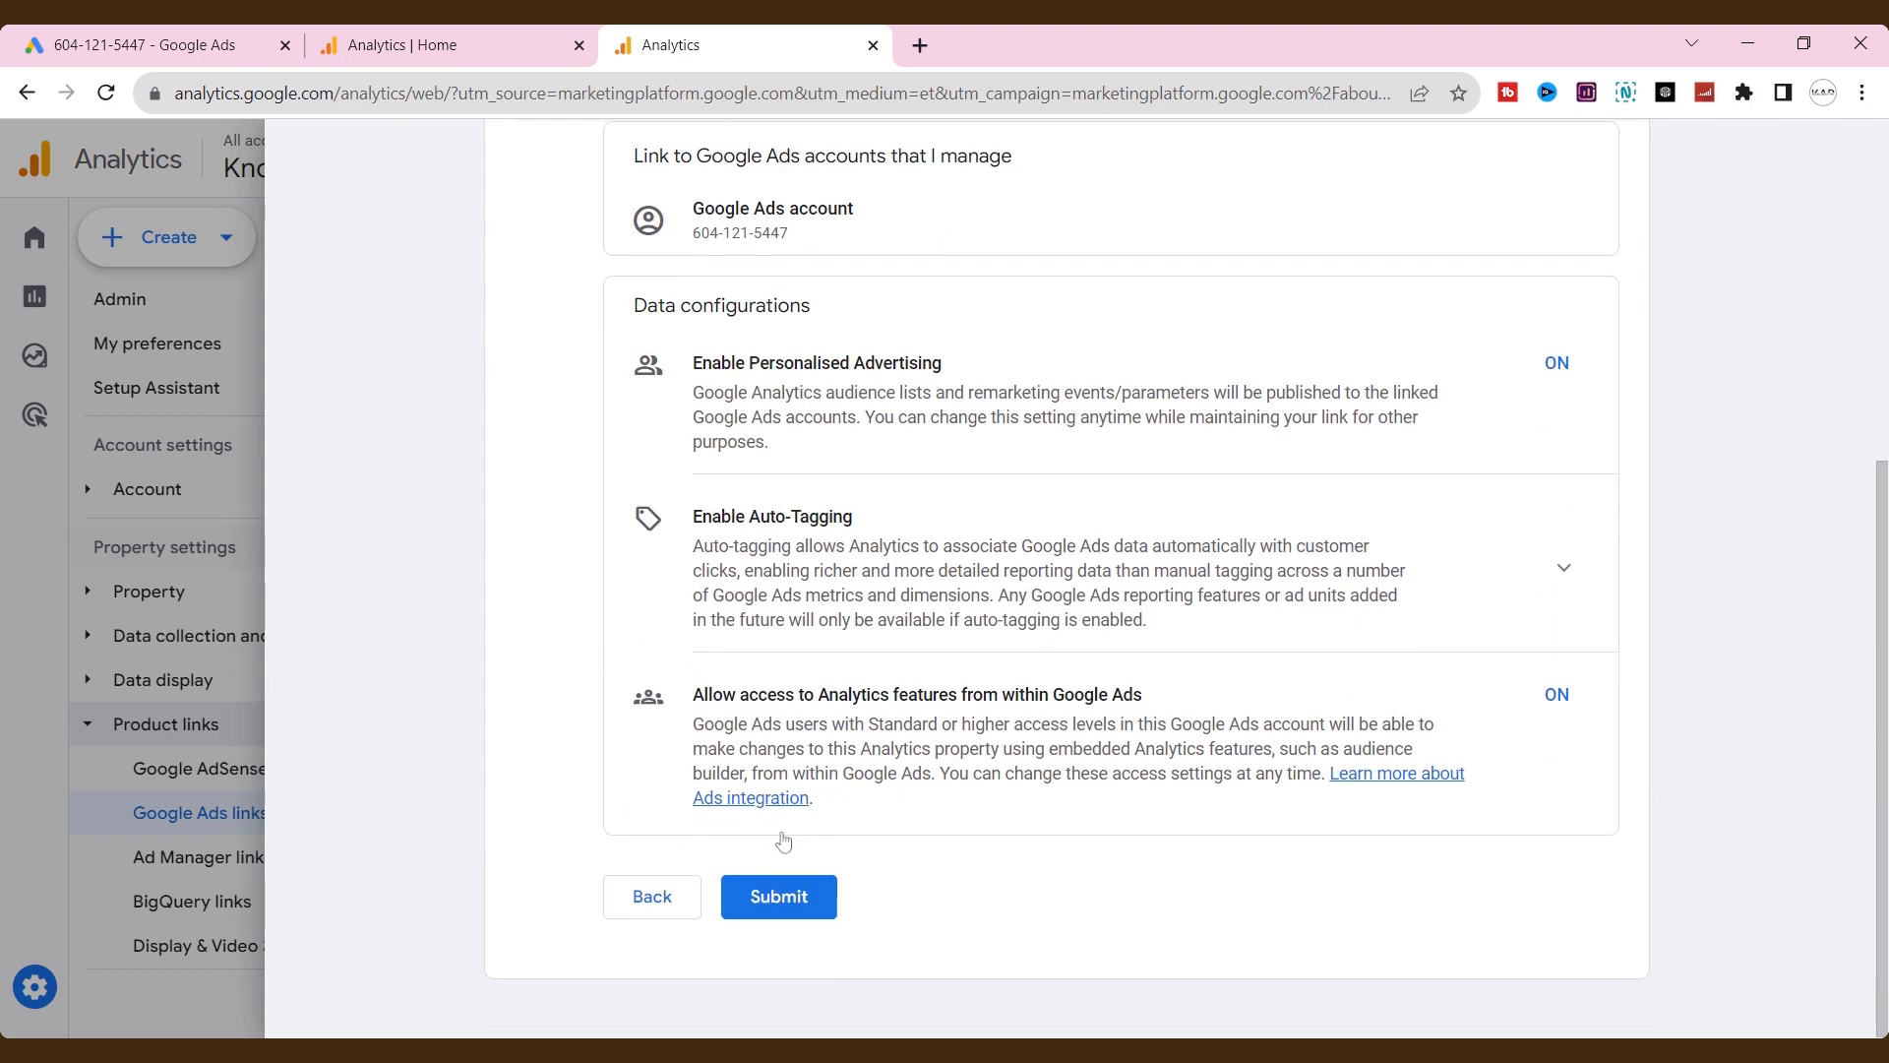
{"action": "left_click", "coordinate": [796, 909]}
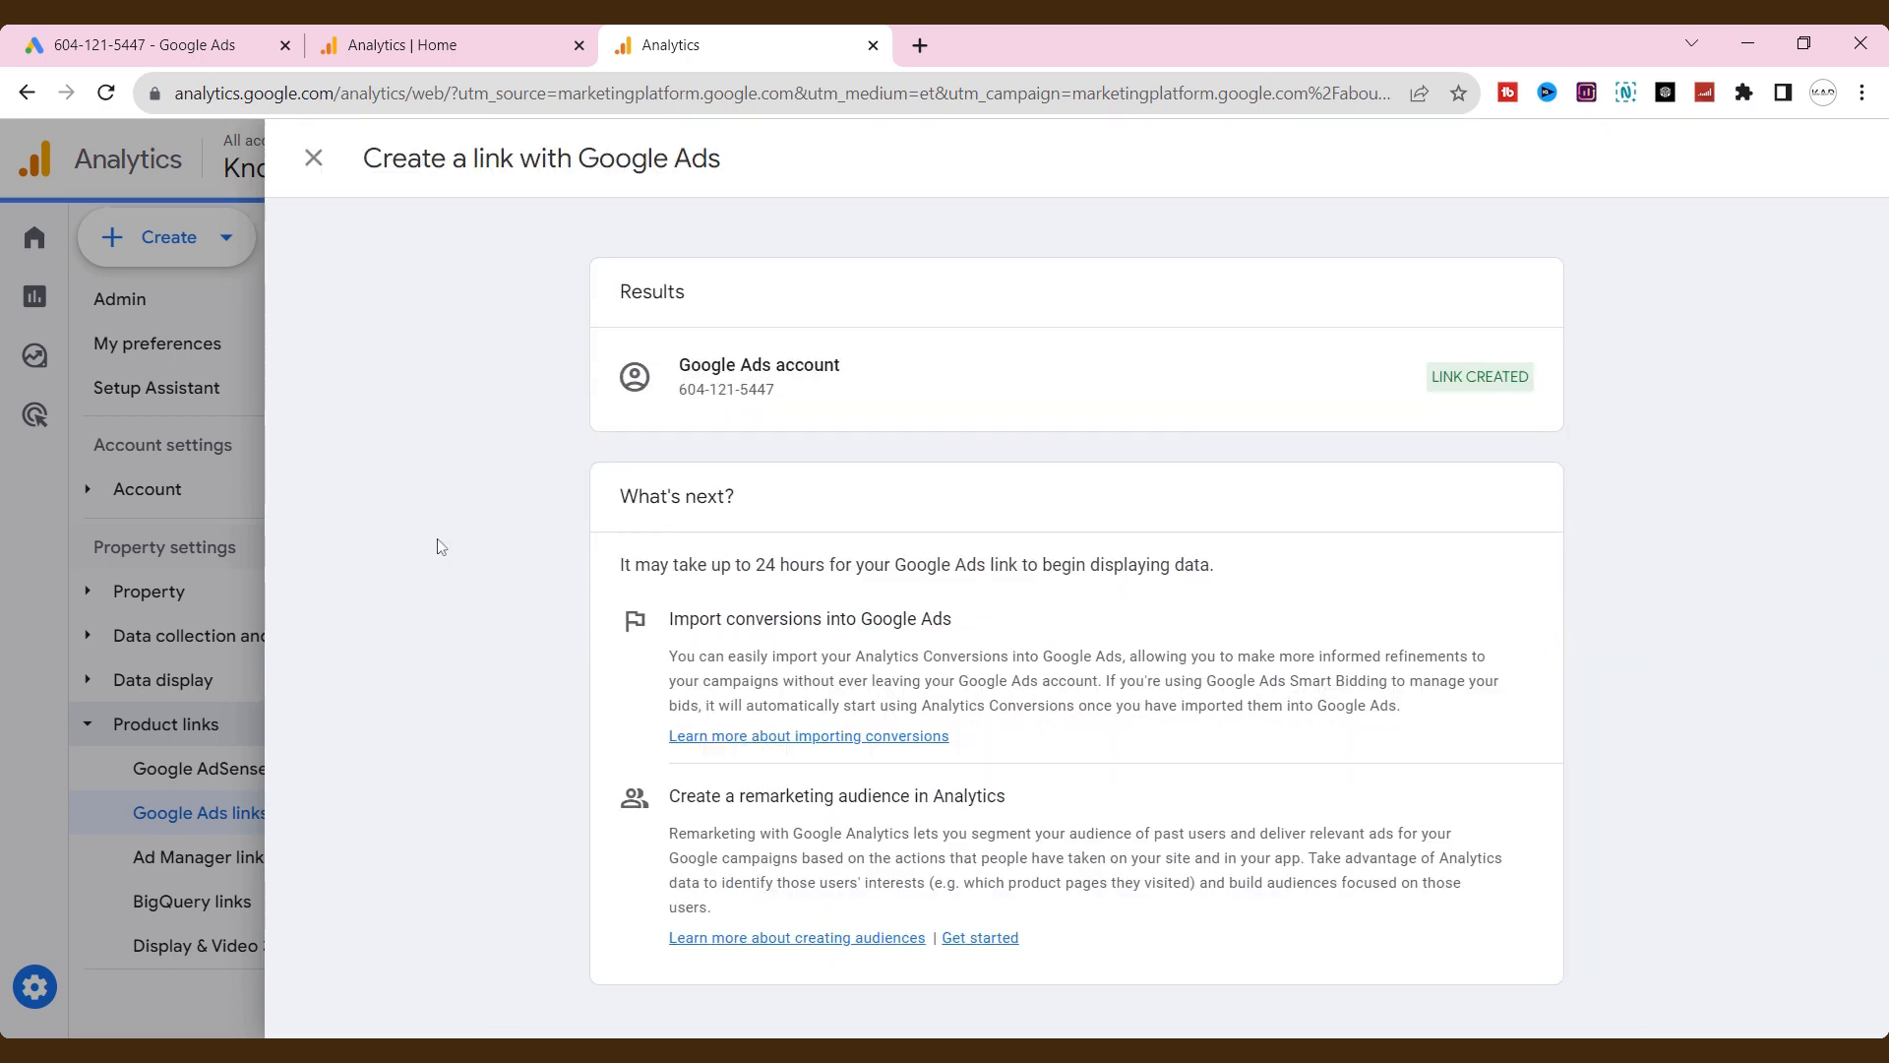
- View the property's audiences in Analytics, and switch to Google Ads to review the data segments in Audience Manager
{"action": "left_click", "coordinate": [202, 600]}
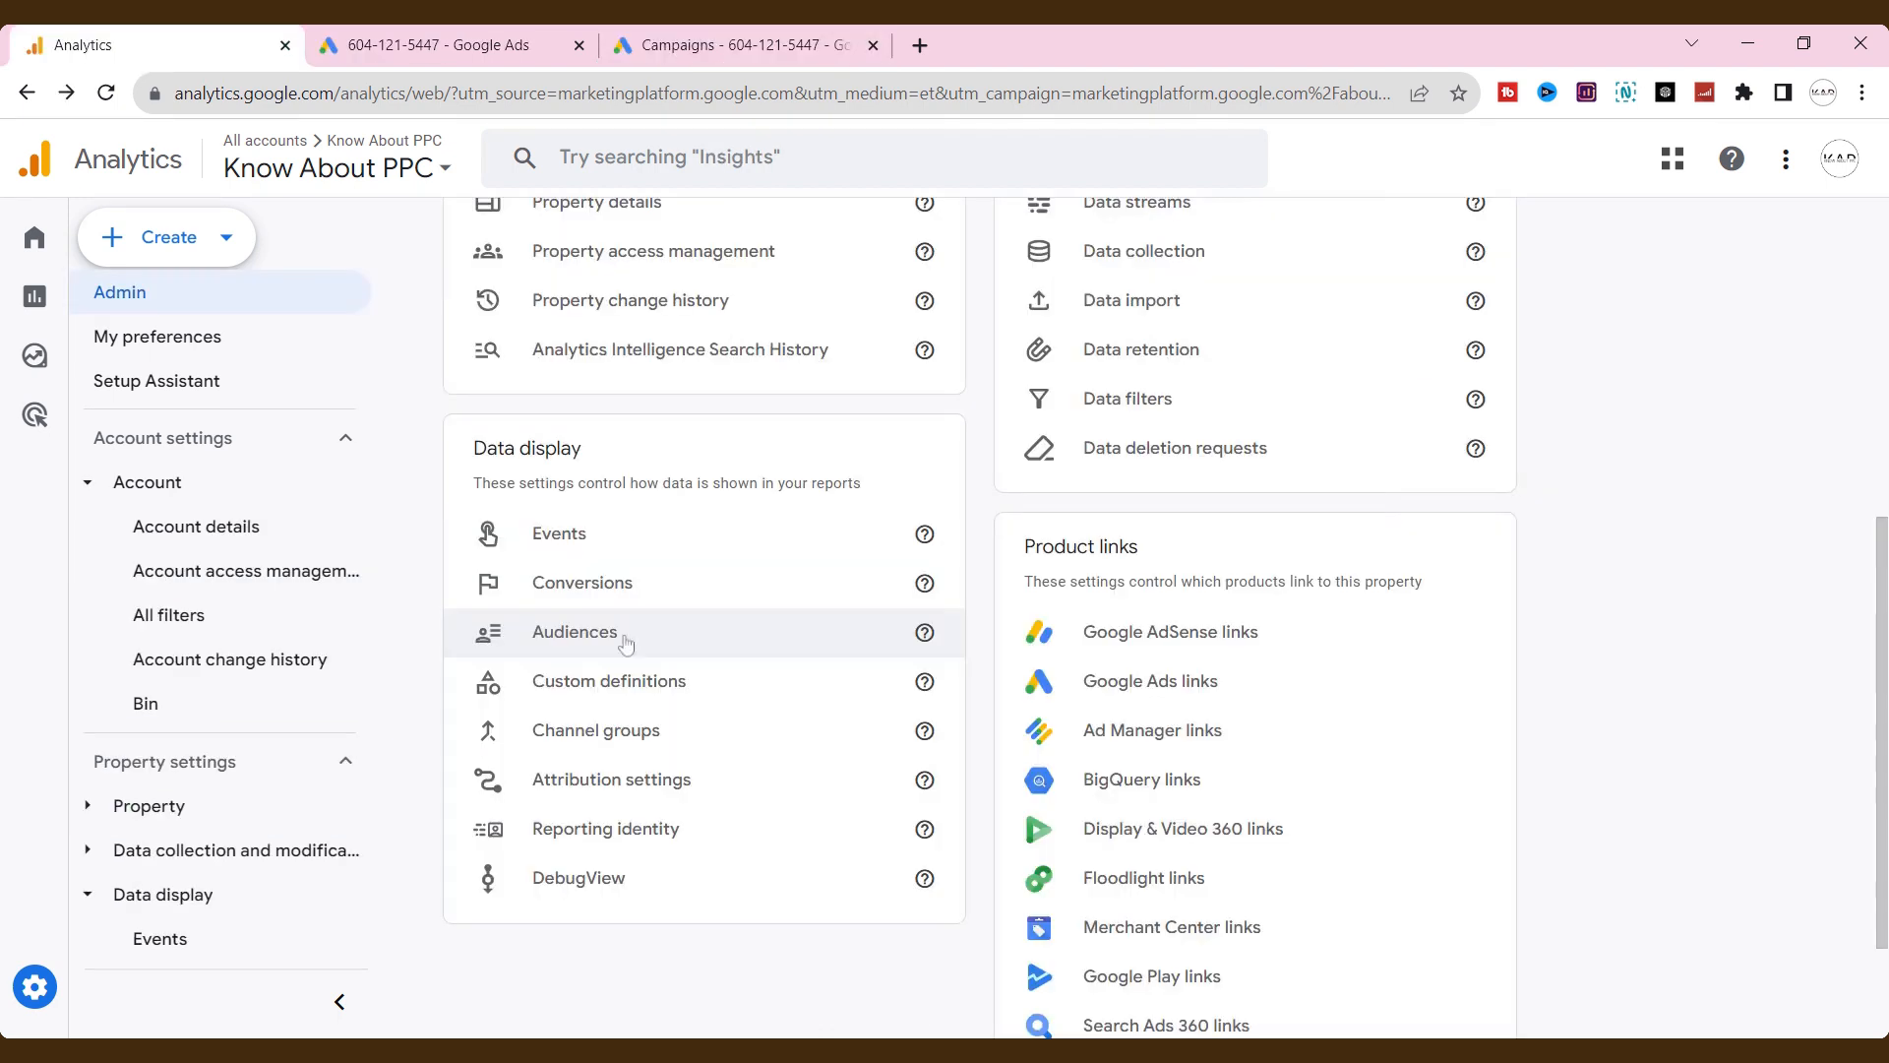
{"action": "left_click", "coordinate": [625, 644]}
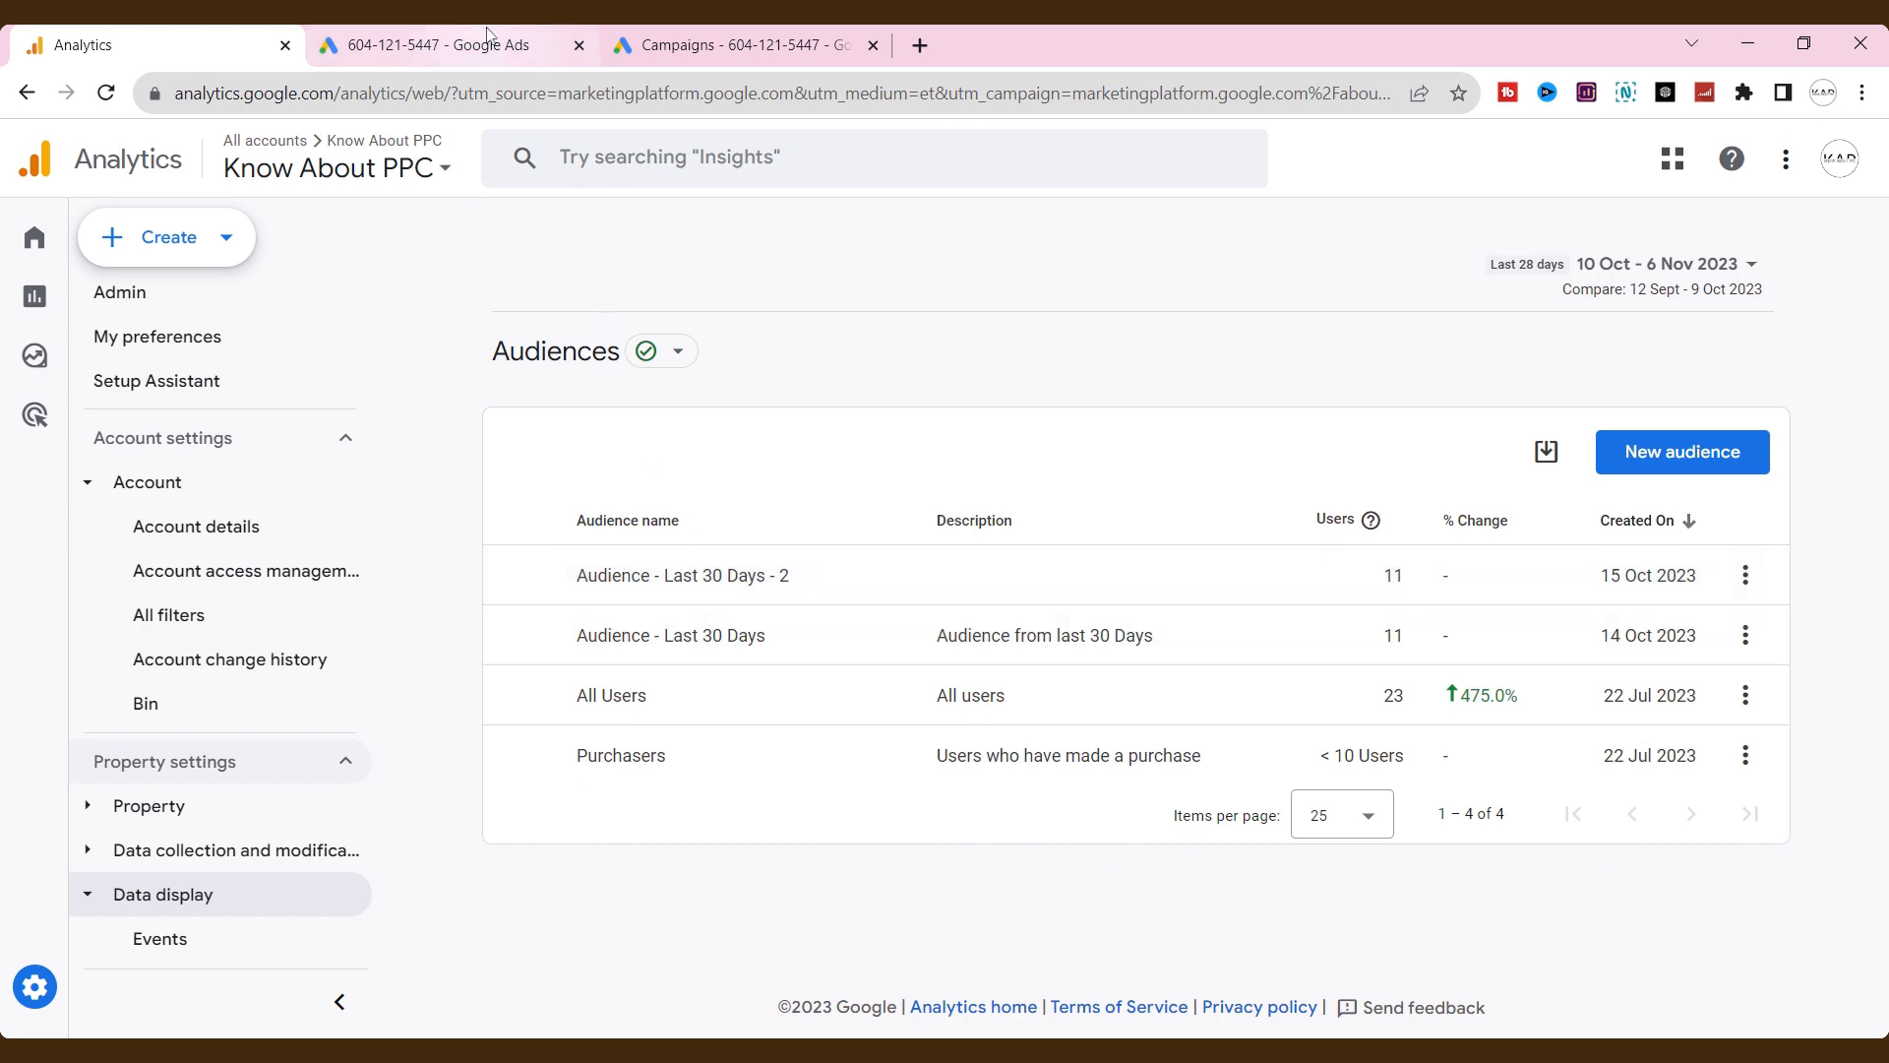
{"action": "left_click", "coordinate": [437, 34]}
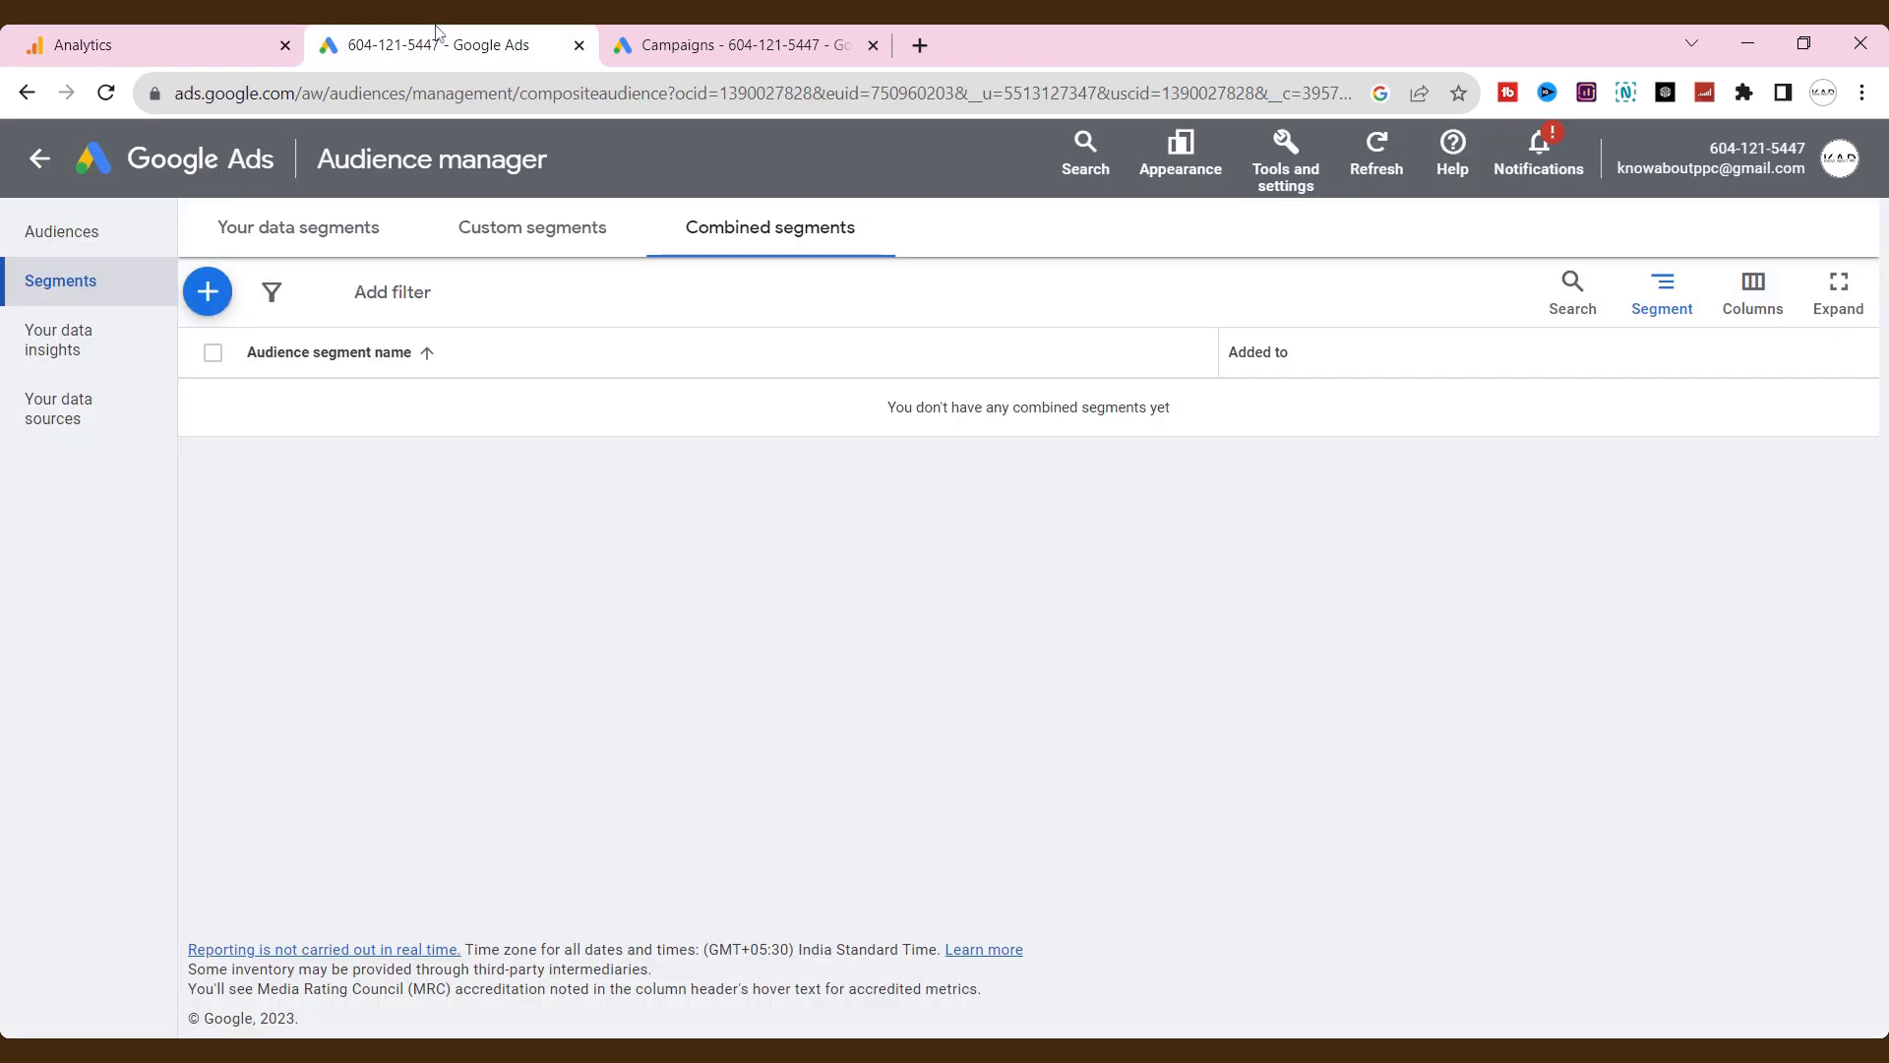
{"action": "left_click", "coordinate": [738, 40]}
{"action": "left_click", "coordinate": [485, 35]}
{"action": "left_click", "coordinate": [843, 33]}
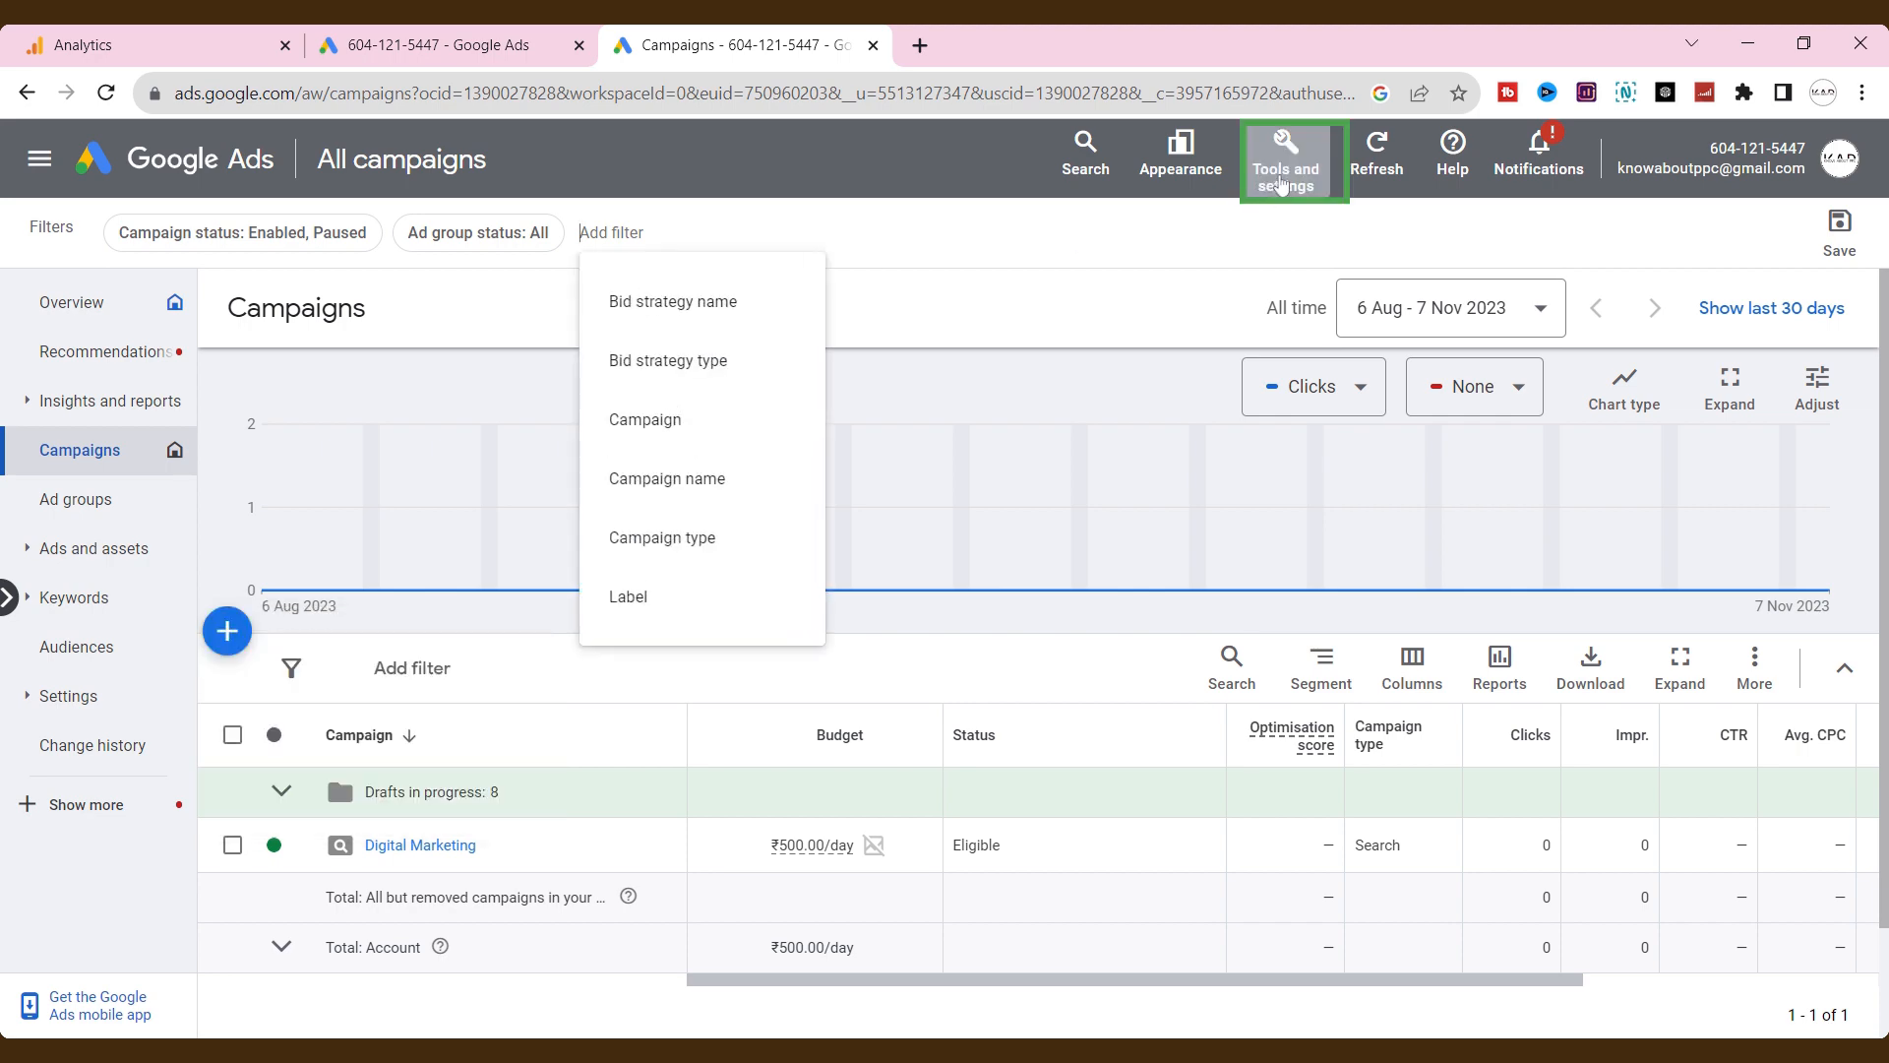
{"action": "left_click", "coordinate": [1282, 175]}
{"action": "left_click", "coordinate": [594, 301]}
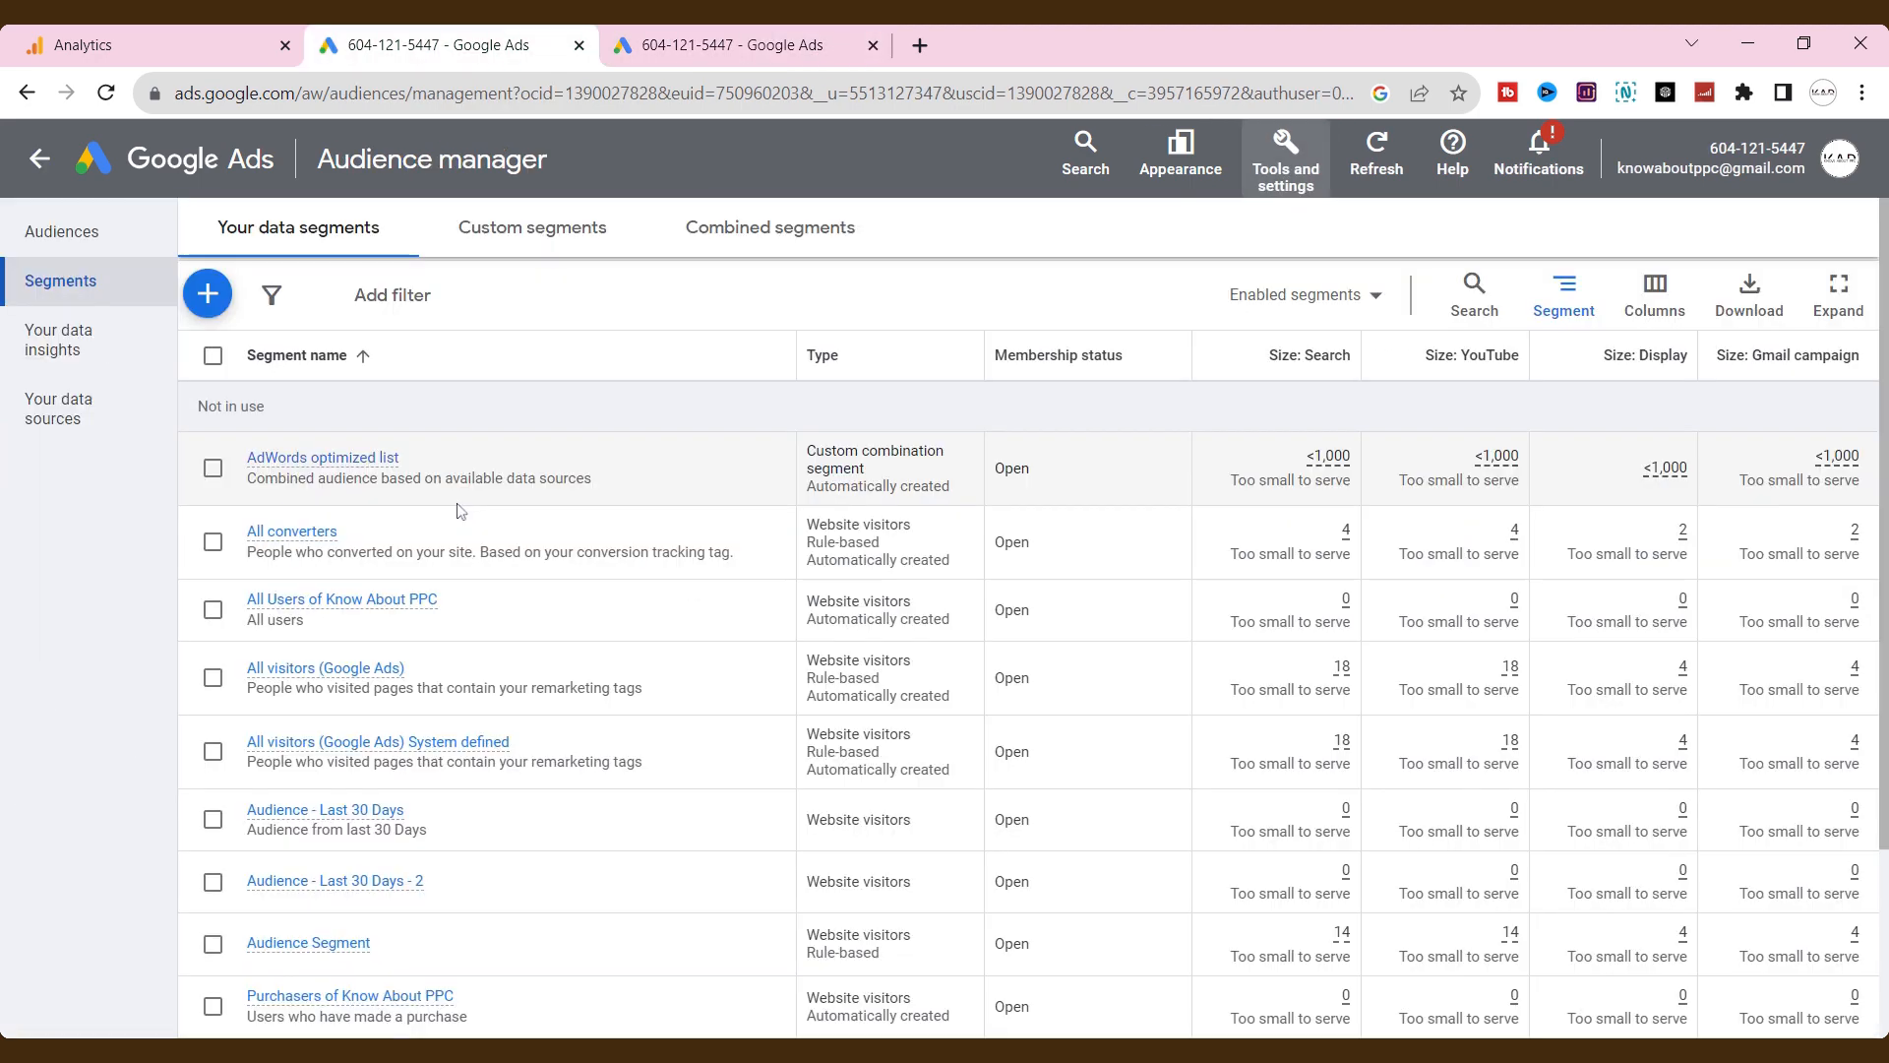
{"action": "scroll", "coordinate": [502, 620], "scroll_direction": "down", "scroll_amount": 3}
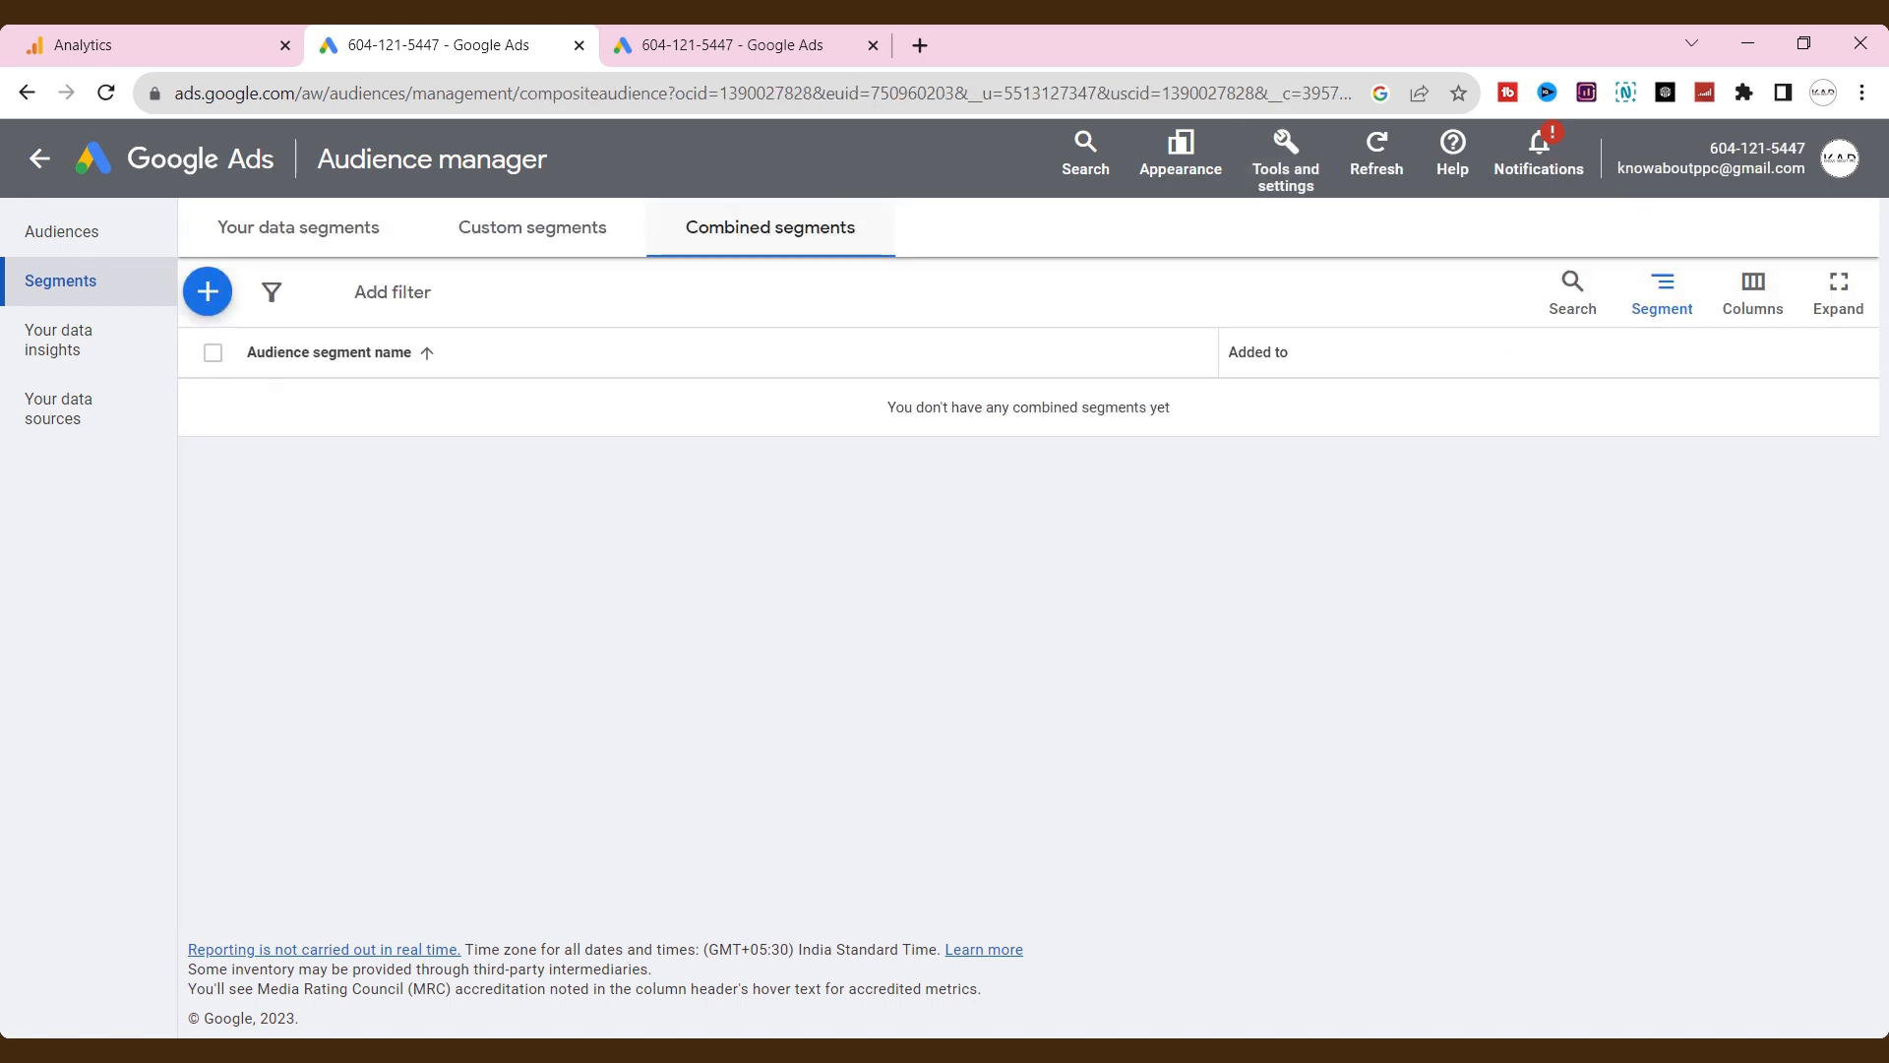
- Start a new combined audience segment and browse its website visitors and detailed demographics options without selecting any
{"action": "left_click", "coordinate": [190, 296]}
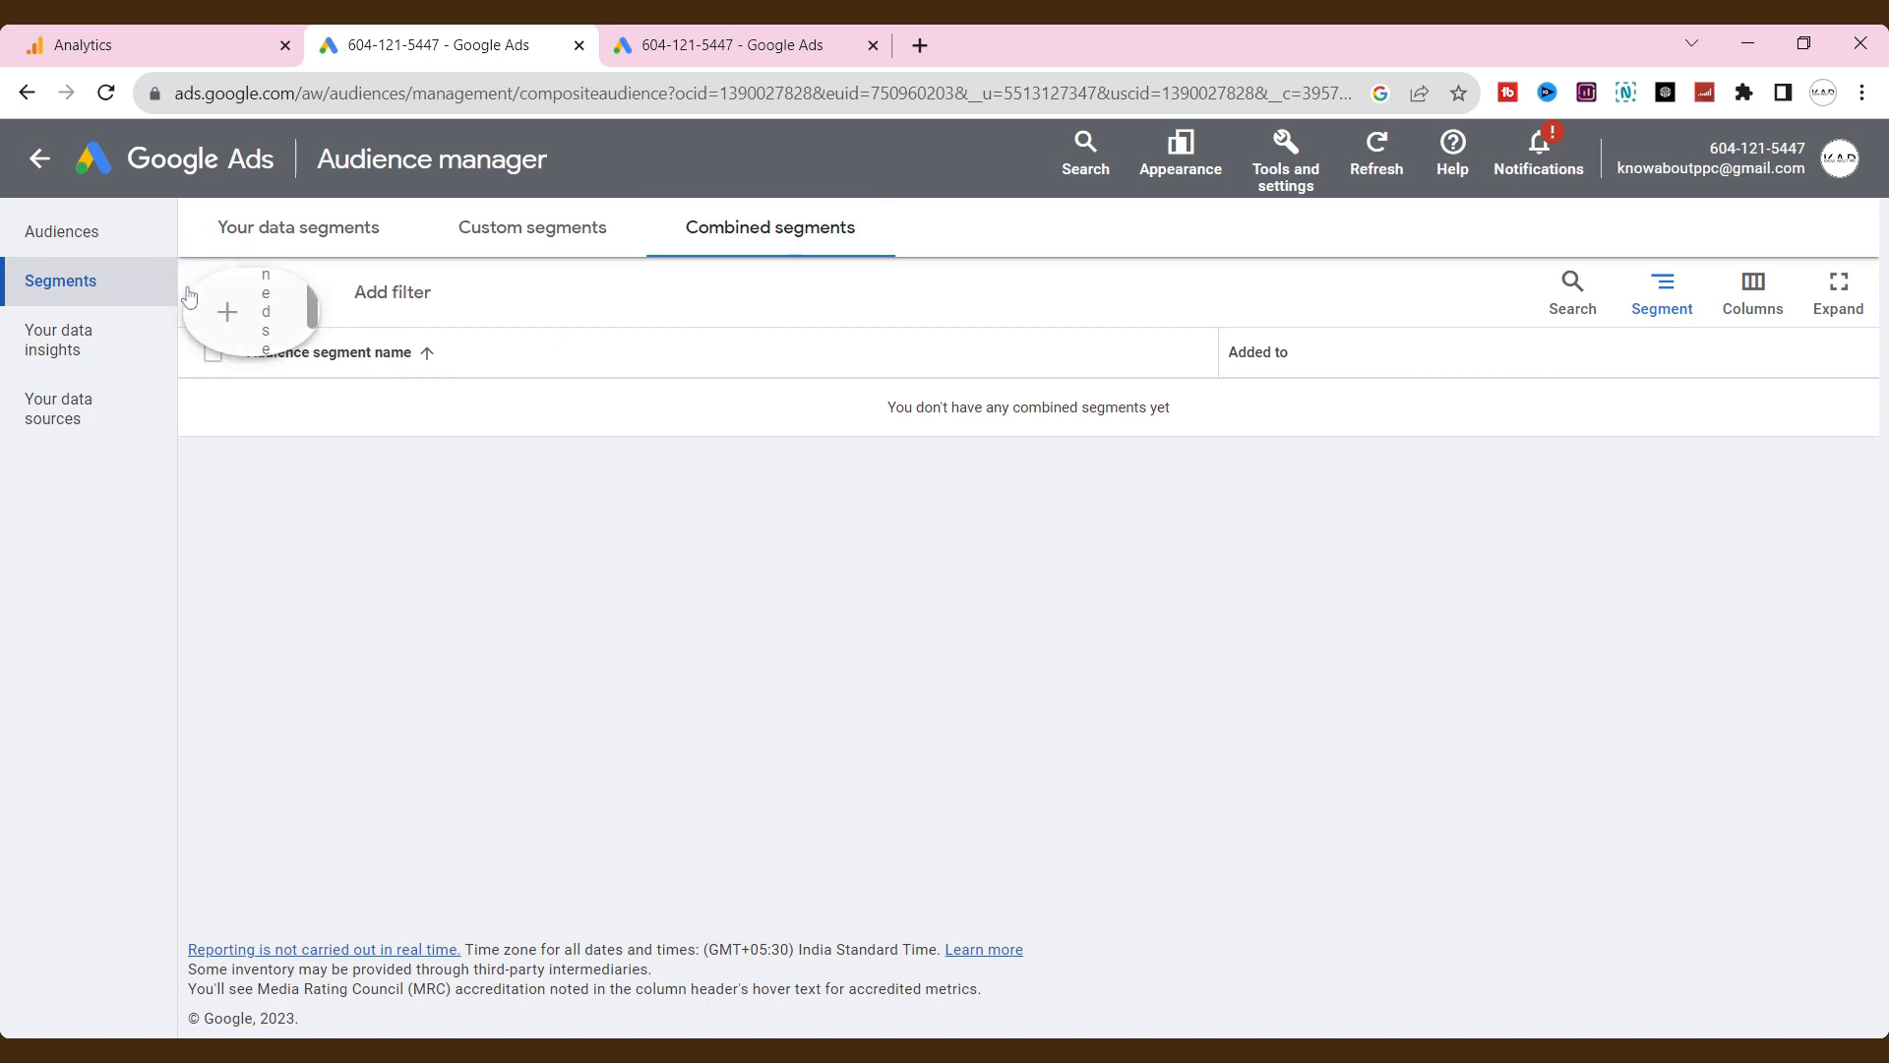
{"action": "left_click", "coordinate": [316, 317]}
{"action": "left_click", "coordinate": [666, 747]}
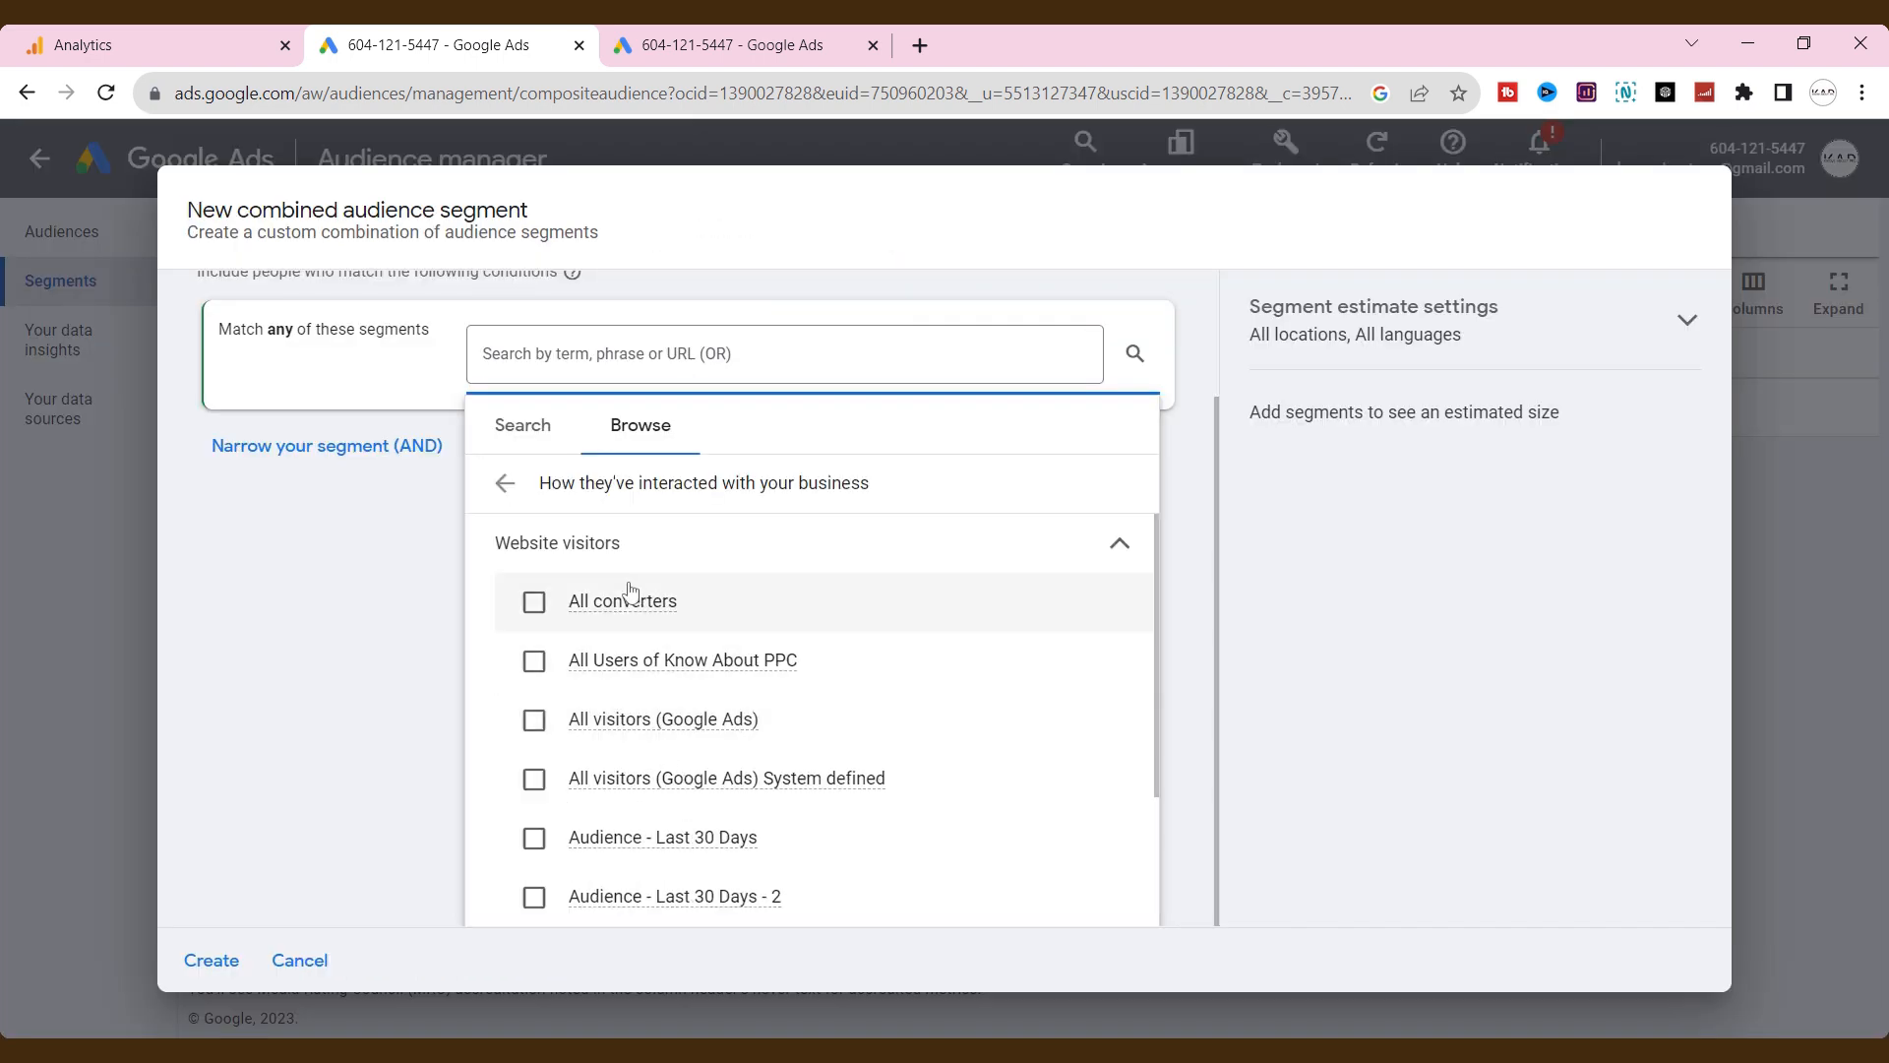
{"action": "scroll", "coordinate": [698, 772], "scroll_direction": "down", "scroll_amount": 2}
{"action": "scroll", "coordinate": [691, 795], "scroll_direction": "up", "scroll_amount": 3}
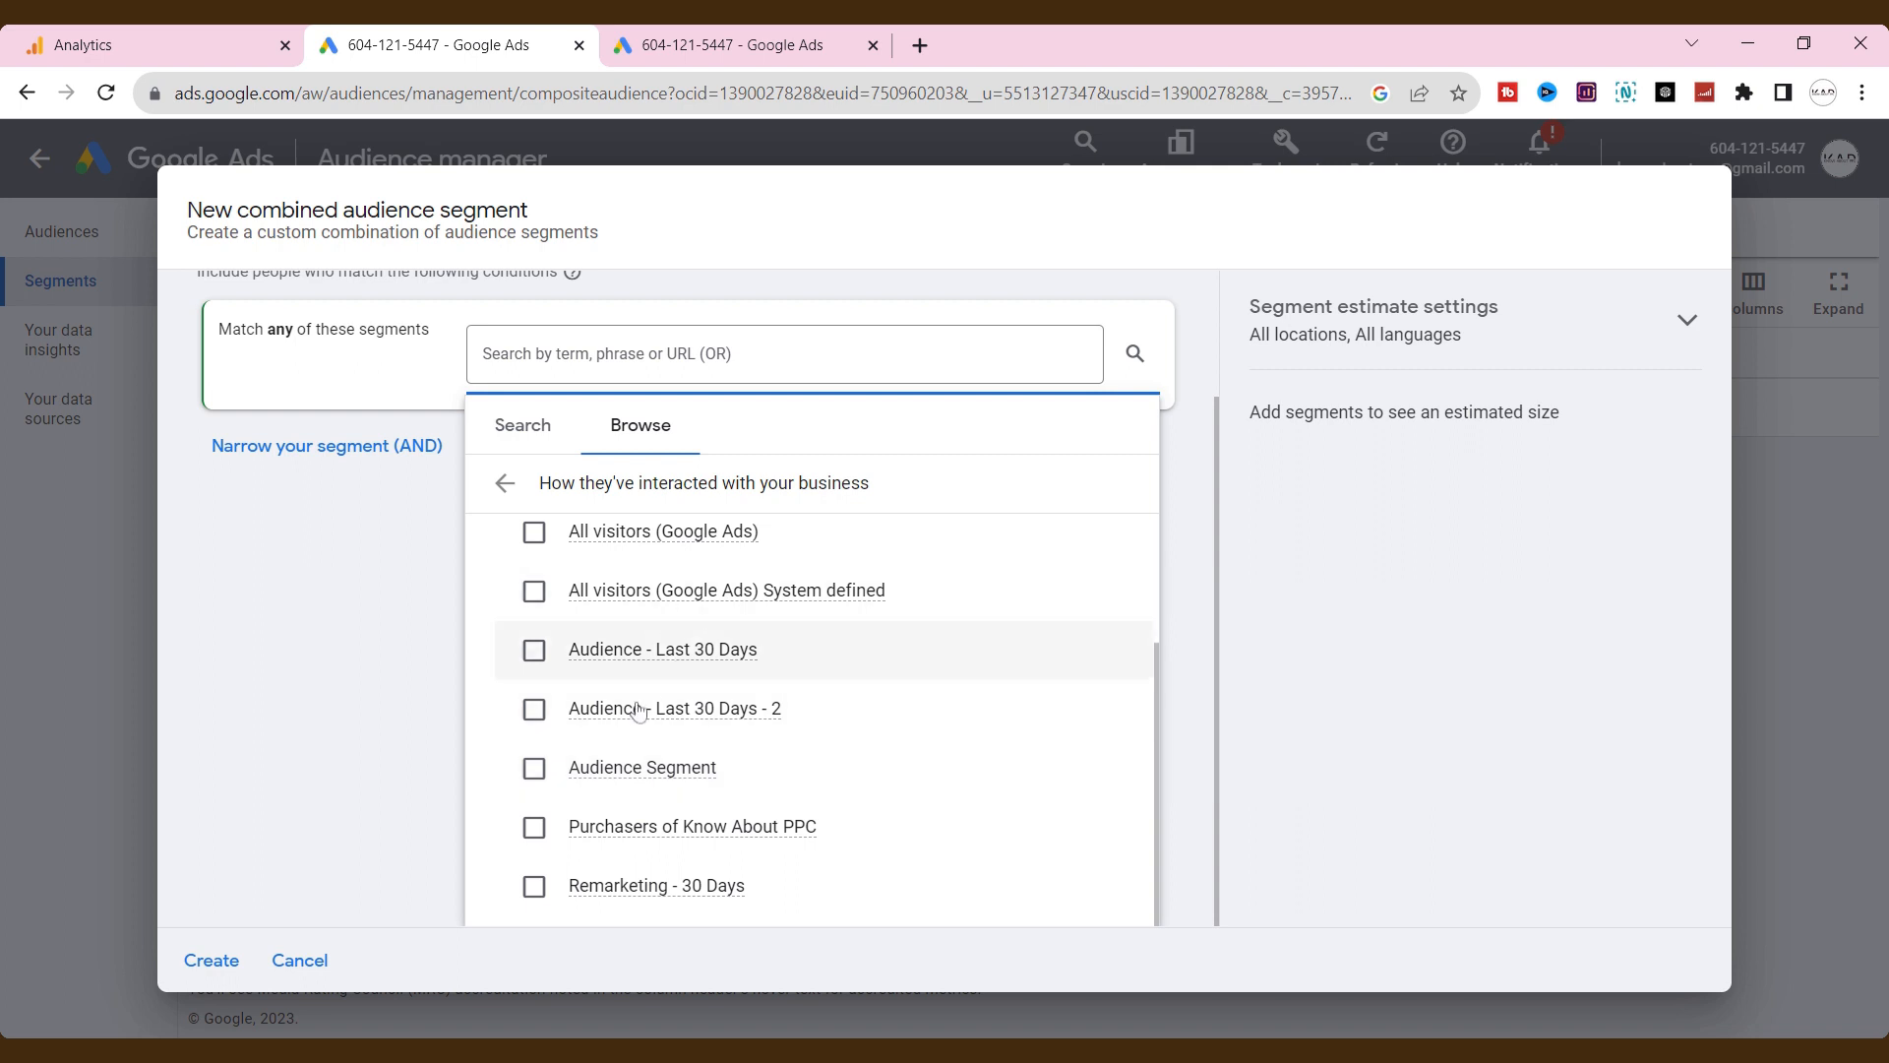
{"action": "left_click", "coordinate": [506, 484]}
{"action": "left_click", "coordinate": [604, 509]}
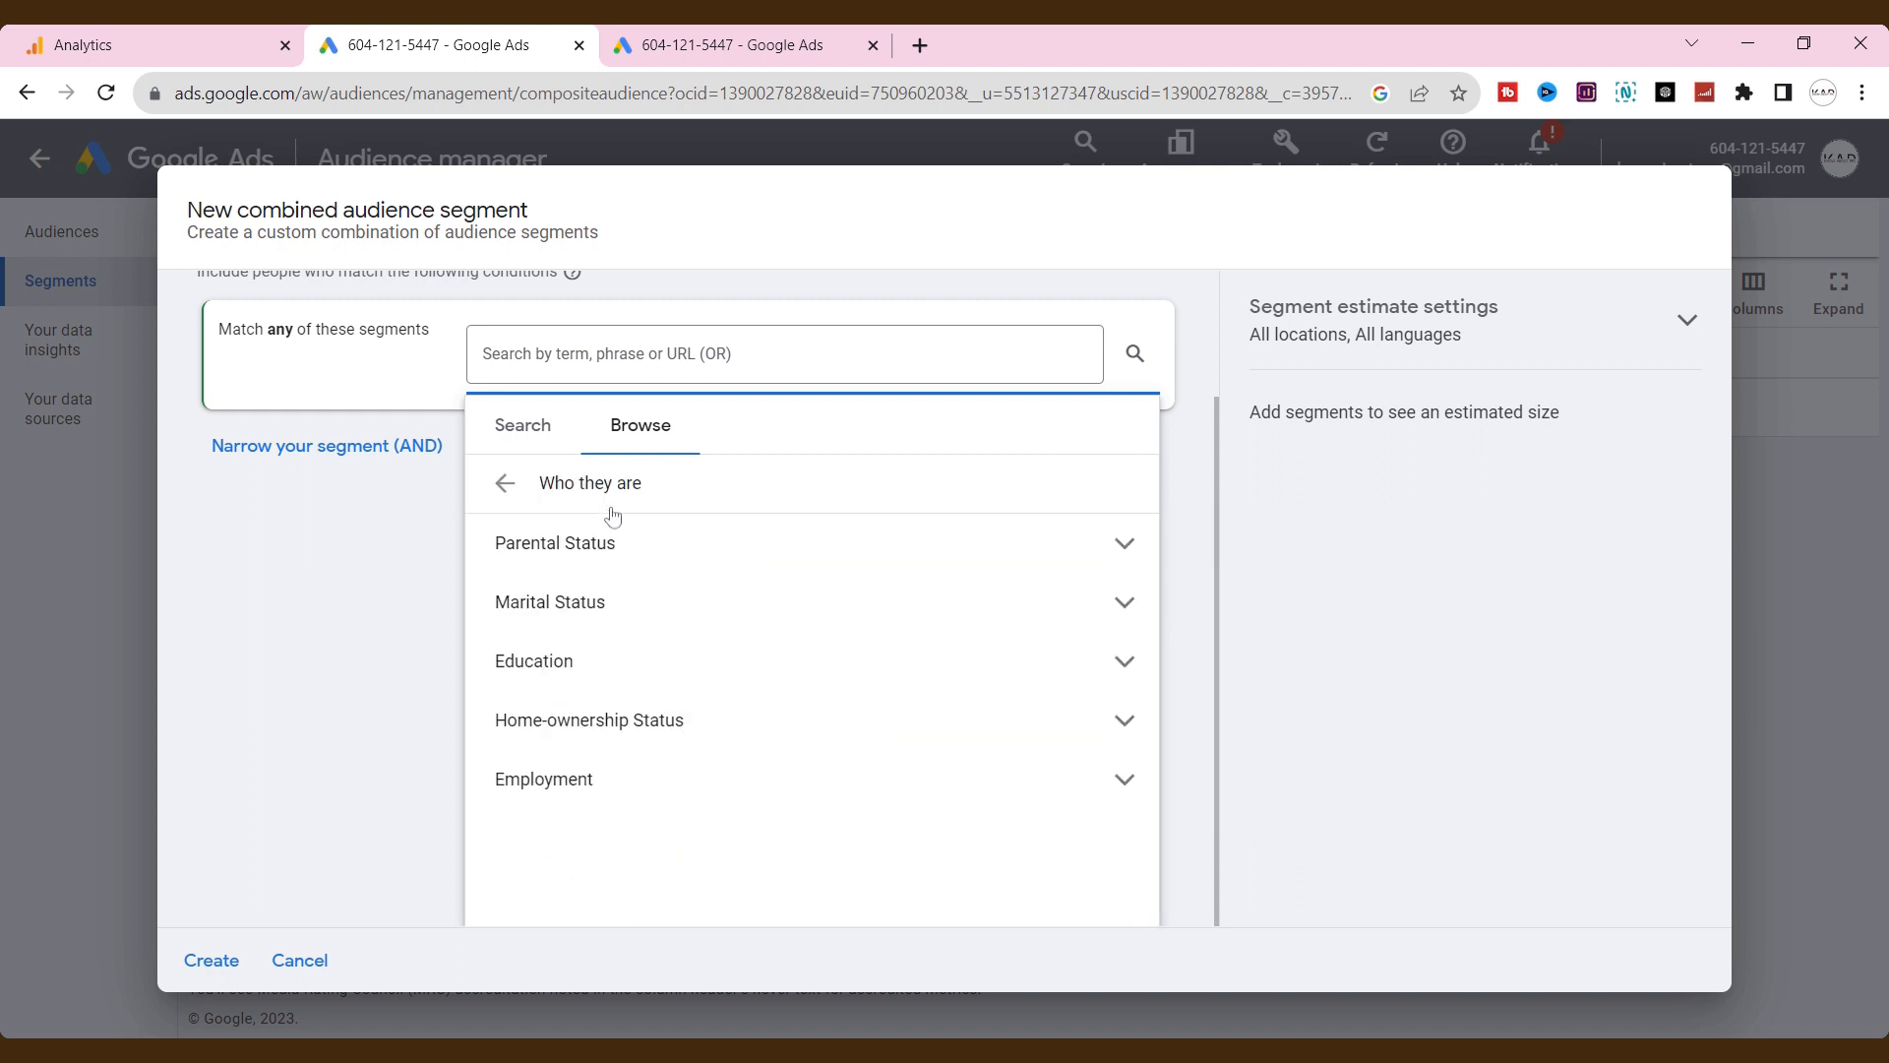
{"action": "left_click", "coordinate": [502, 484]}
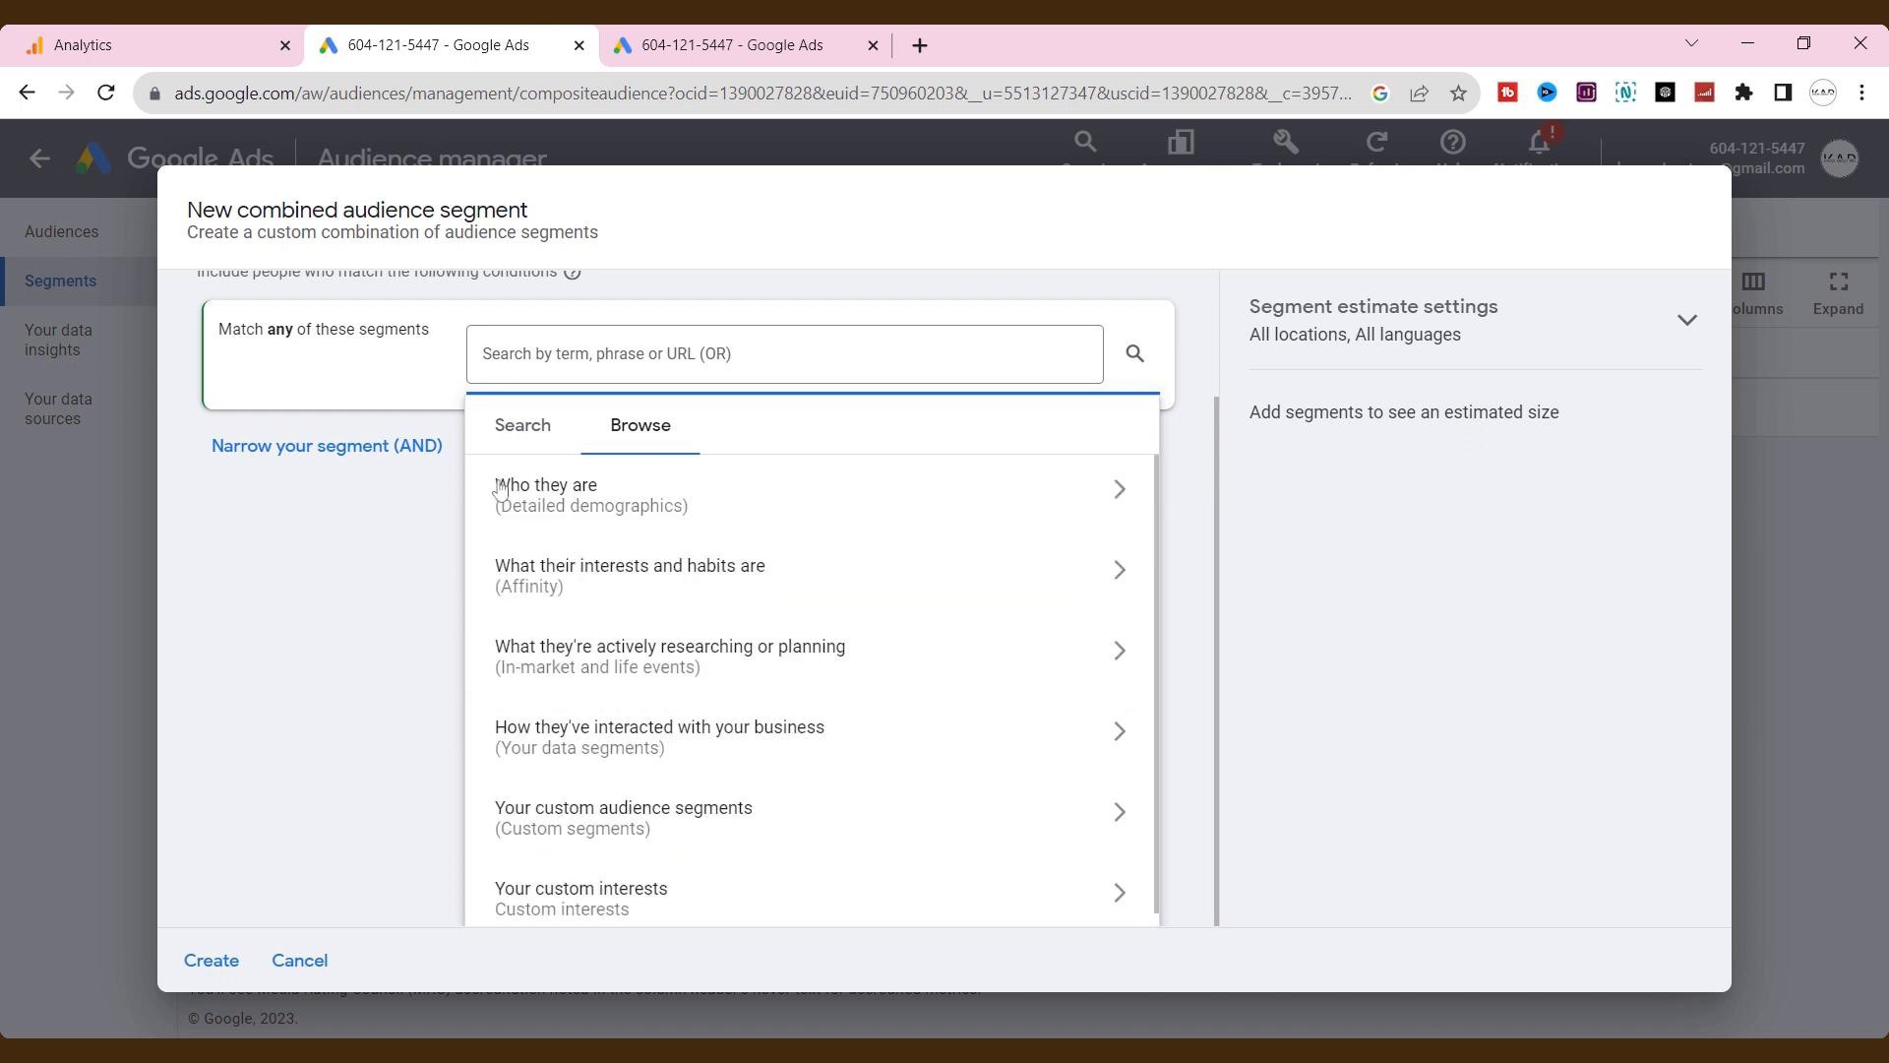
{"action": "left_click", "coordinate": [384, 543]}
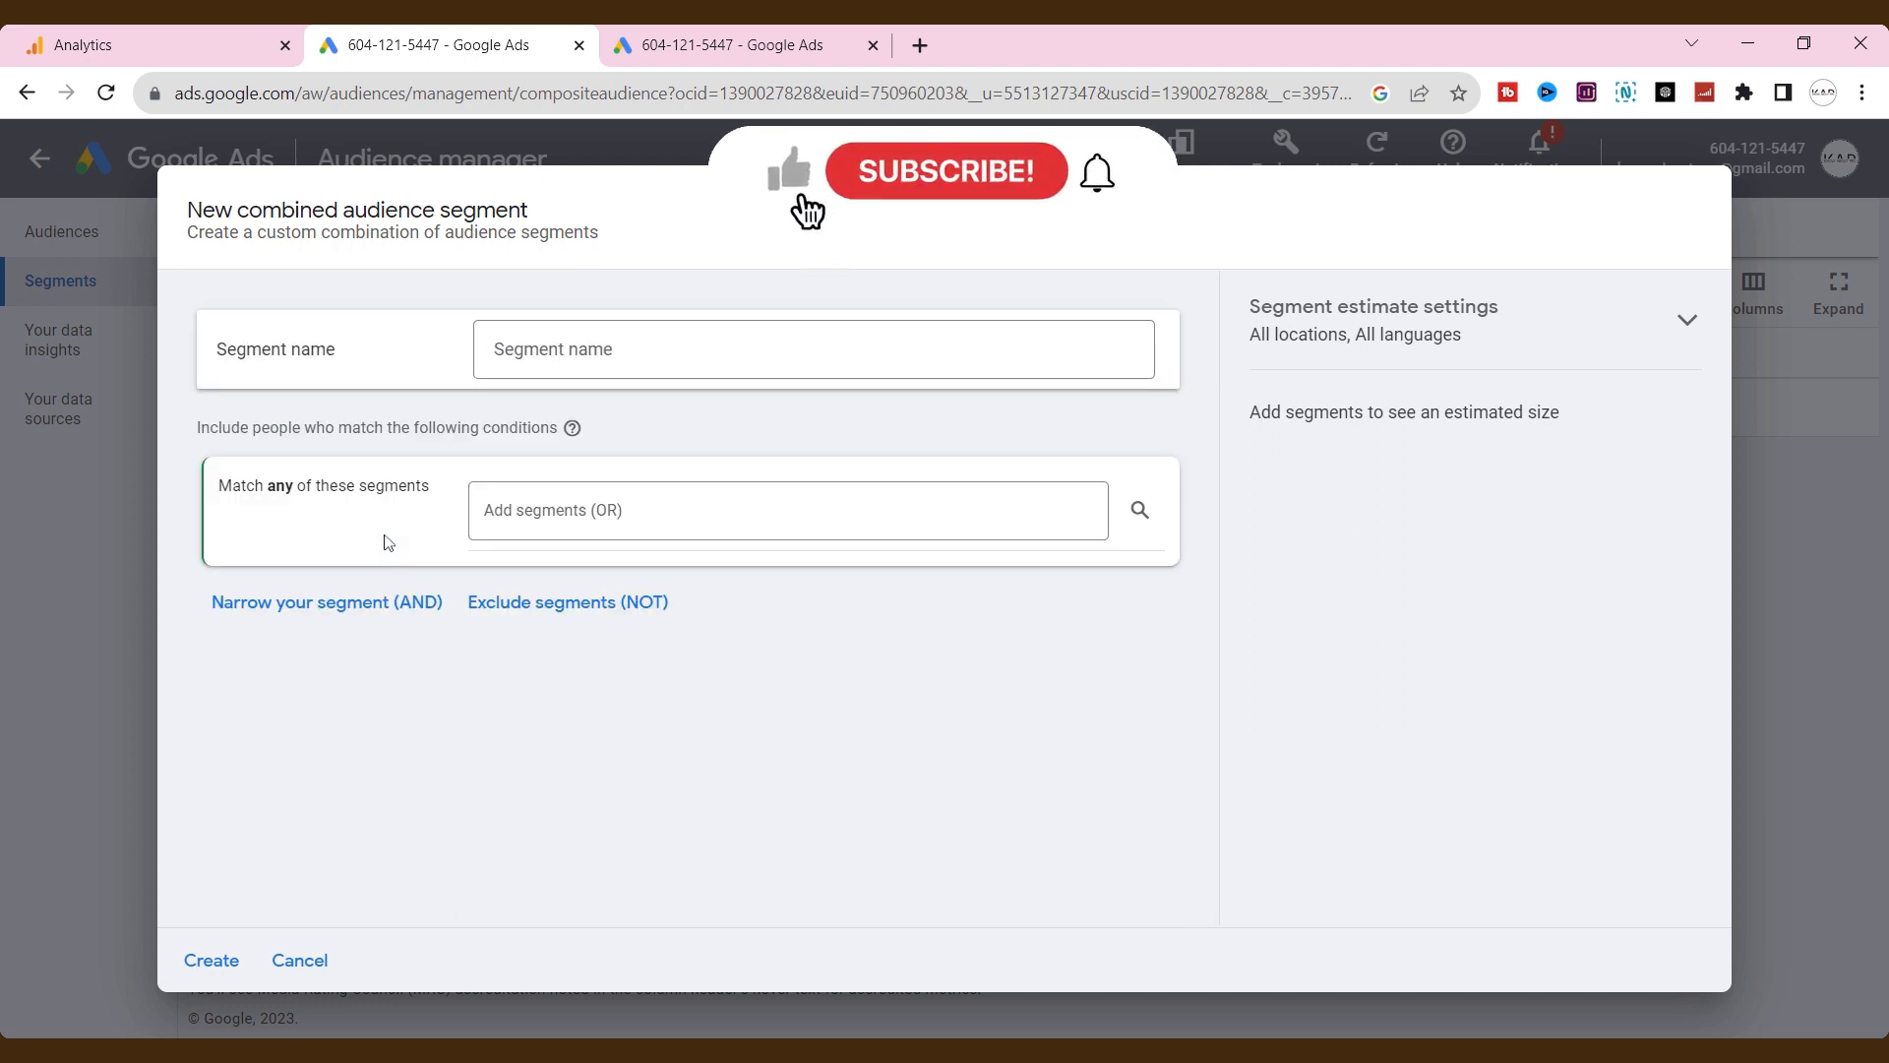
{"action": "left_click", "coordinate": [590, 847]}
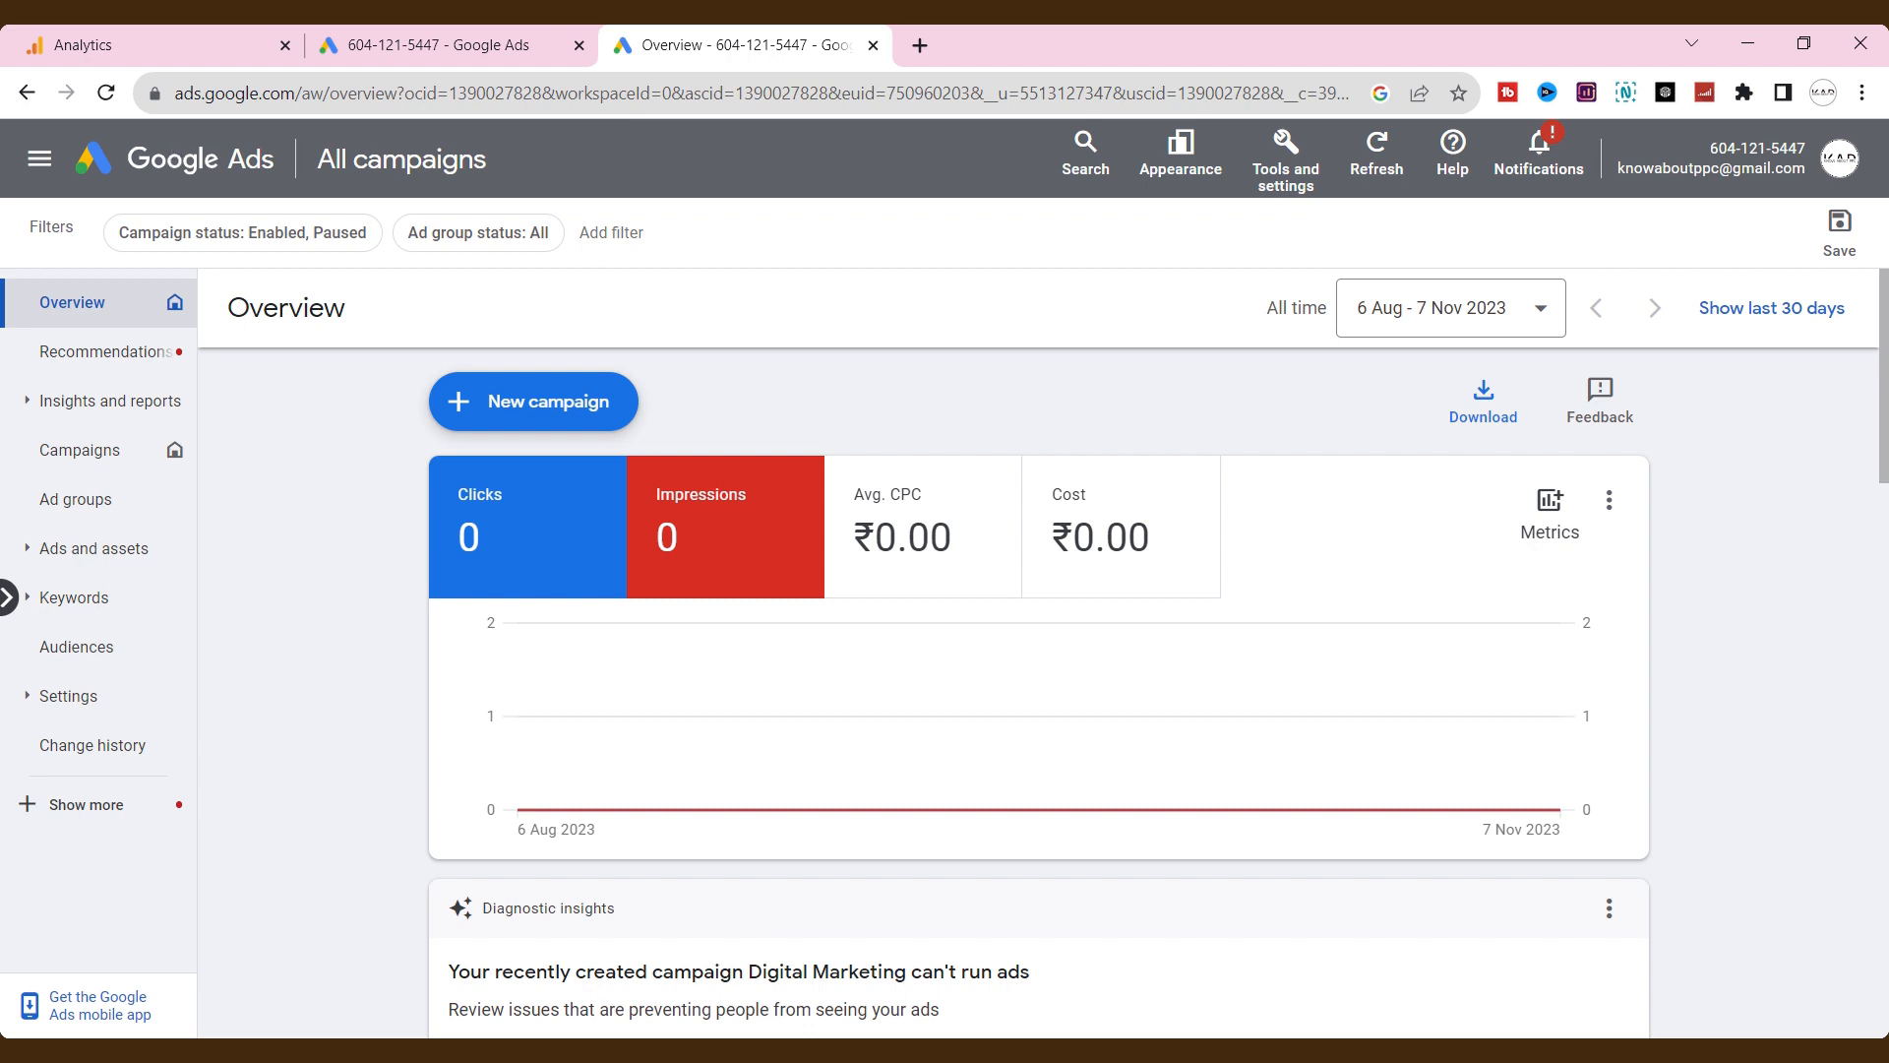
- Start a new campaign with the Brand awareness and reach objective and the Display campaign type
{"action": "left_click", "coordinate": [89, 450]}
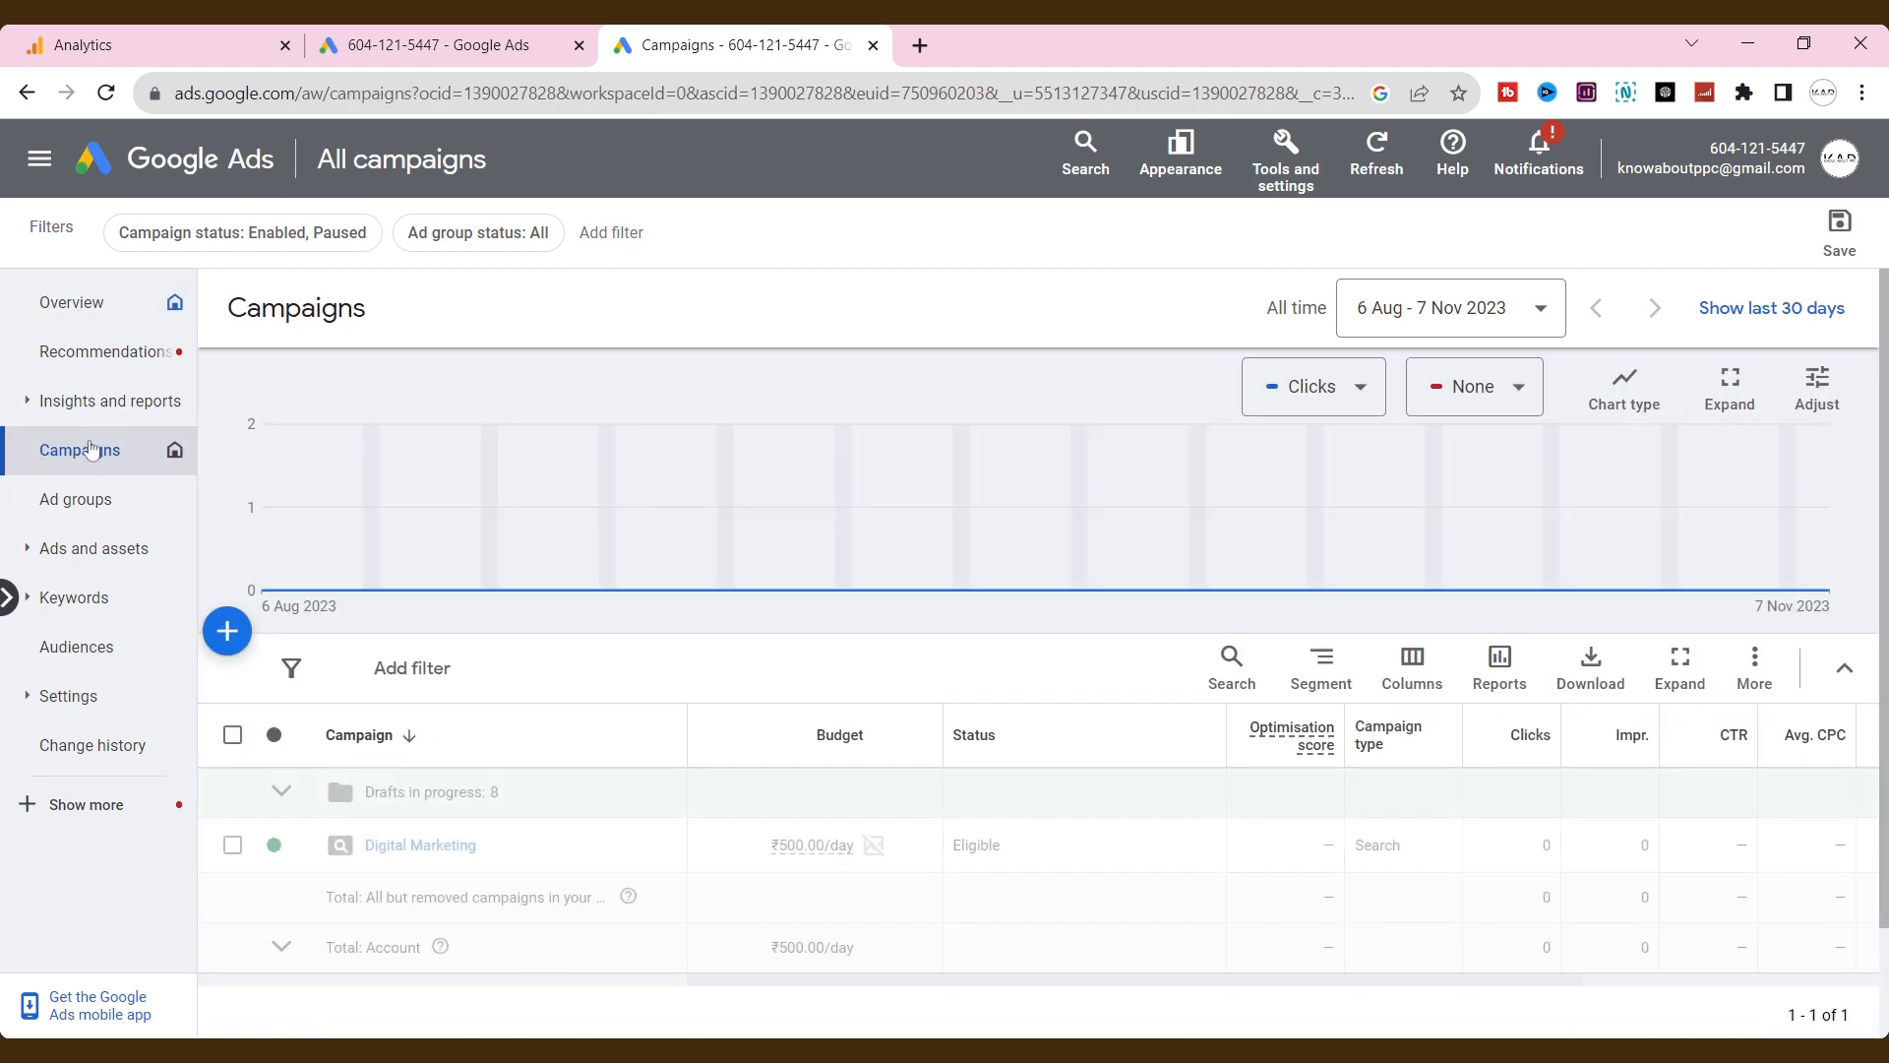
{"action": "scroll", "coordinate": [234, 517], "scroll_direction": "down", "scroll_amount": 2}
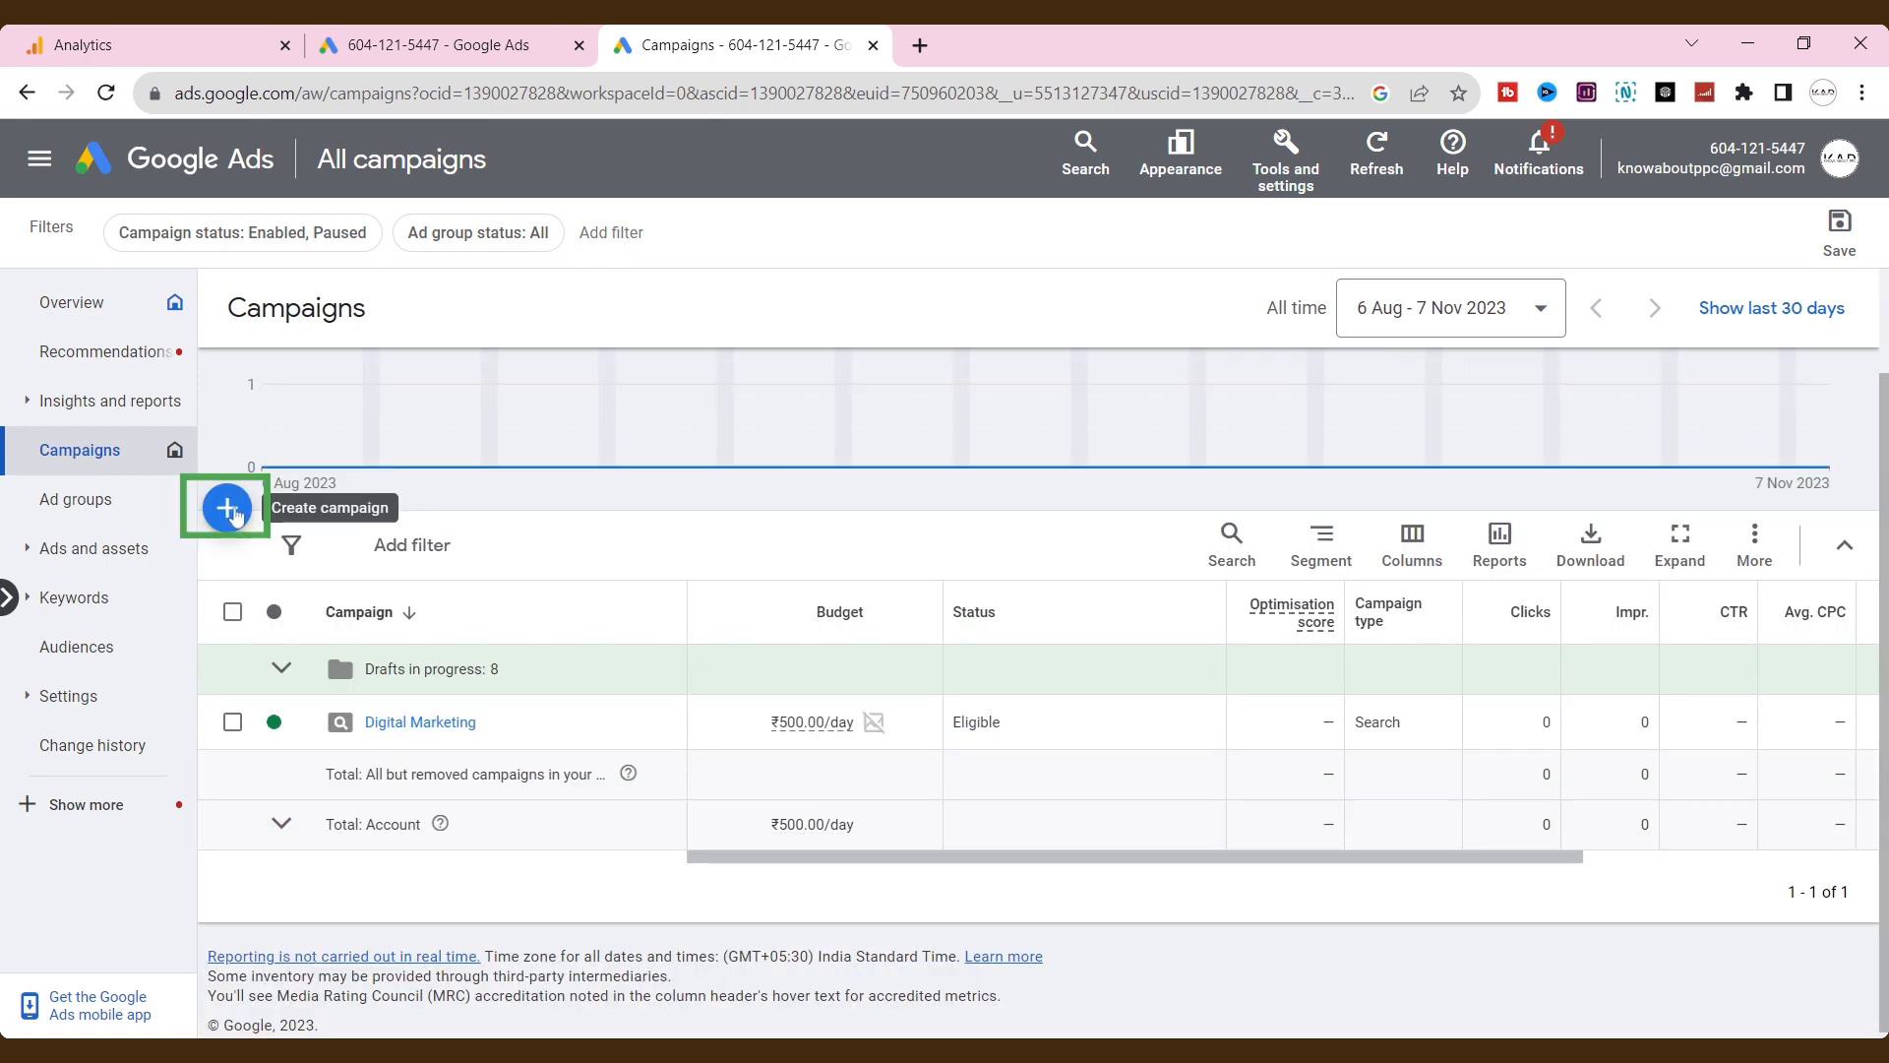
{"action": "left_click", "coordinate": [233, 511]}
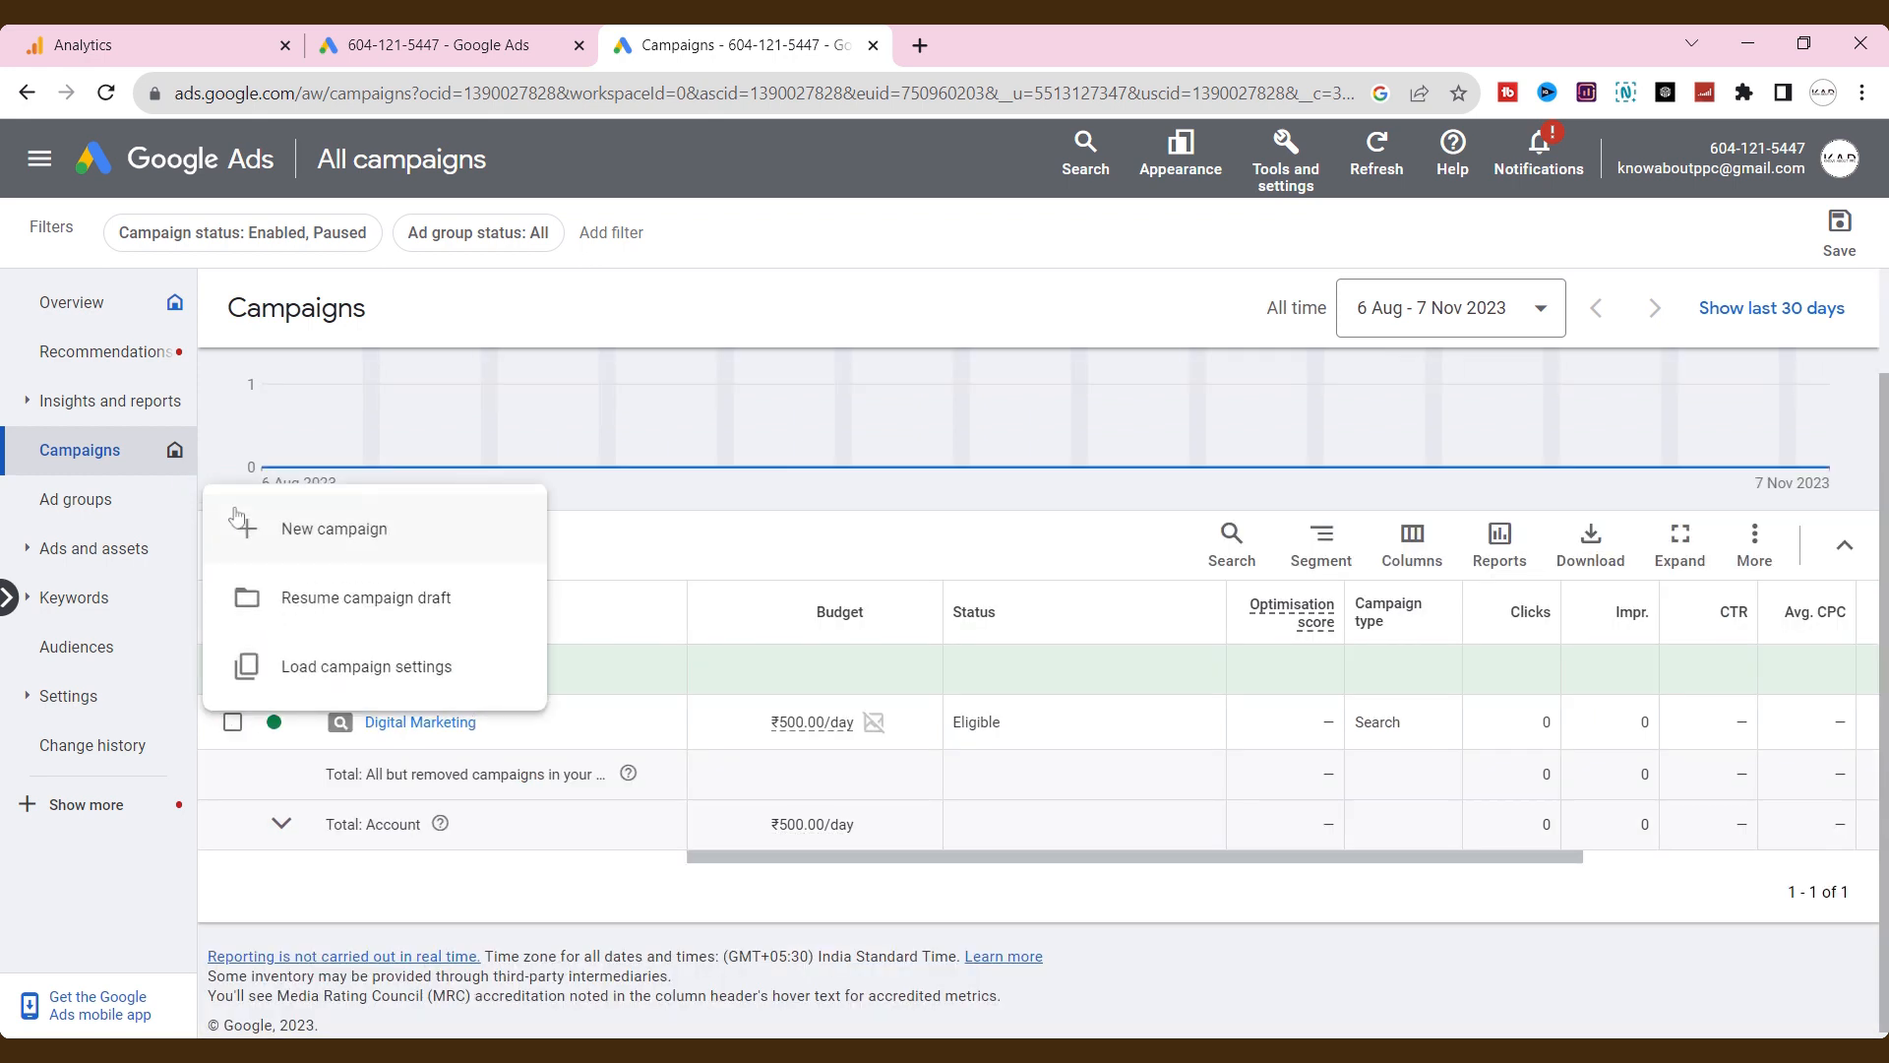
{"action": "left_click", "coordinate": [404, 532]}
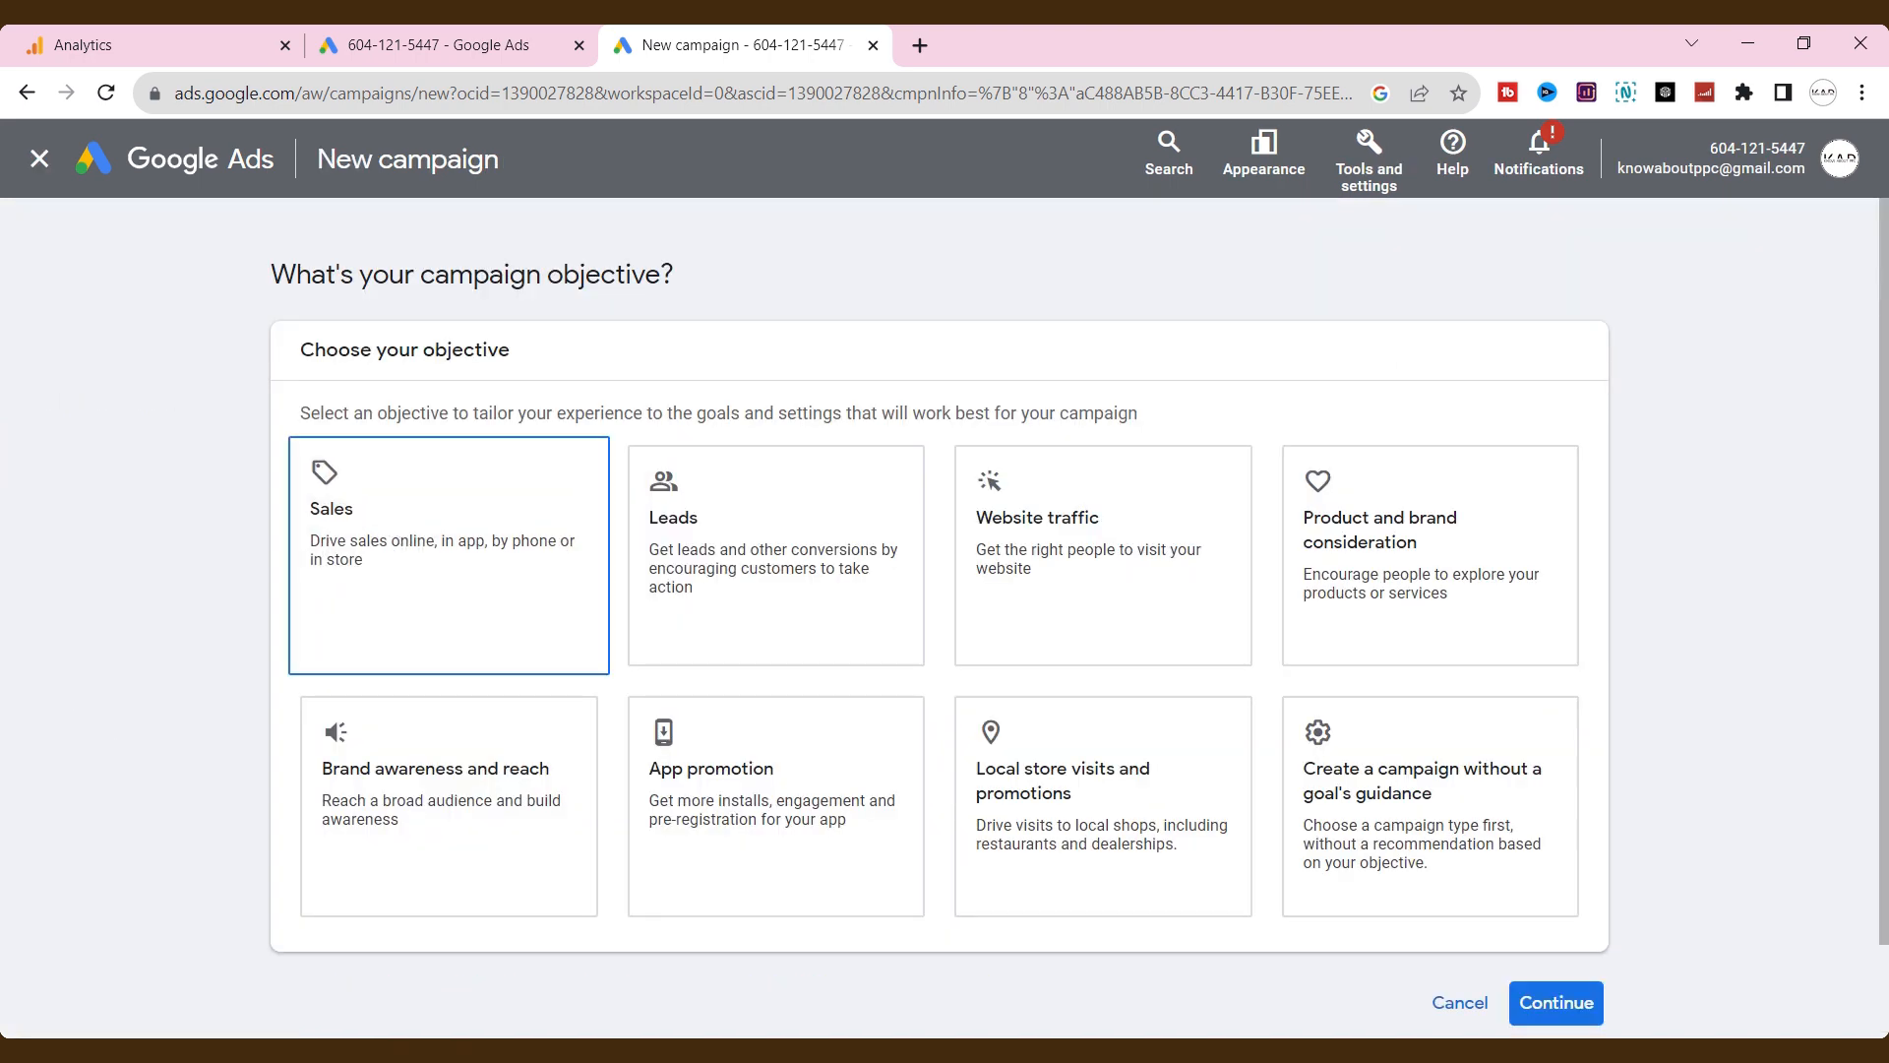
{"action": "left_click", "coordinate": [442, 799]}
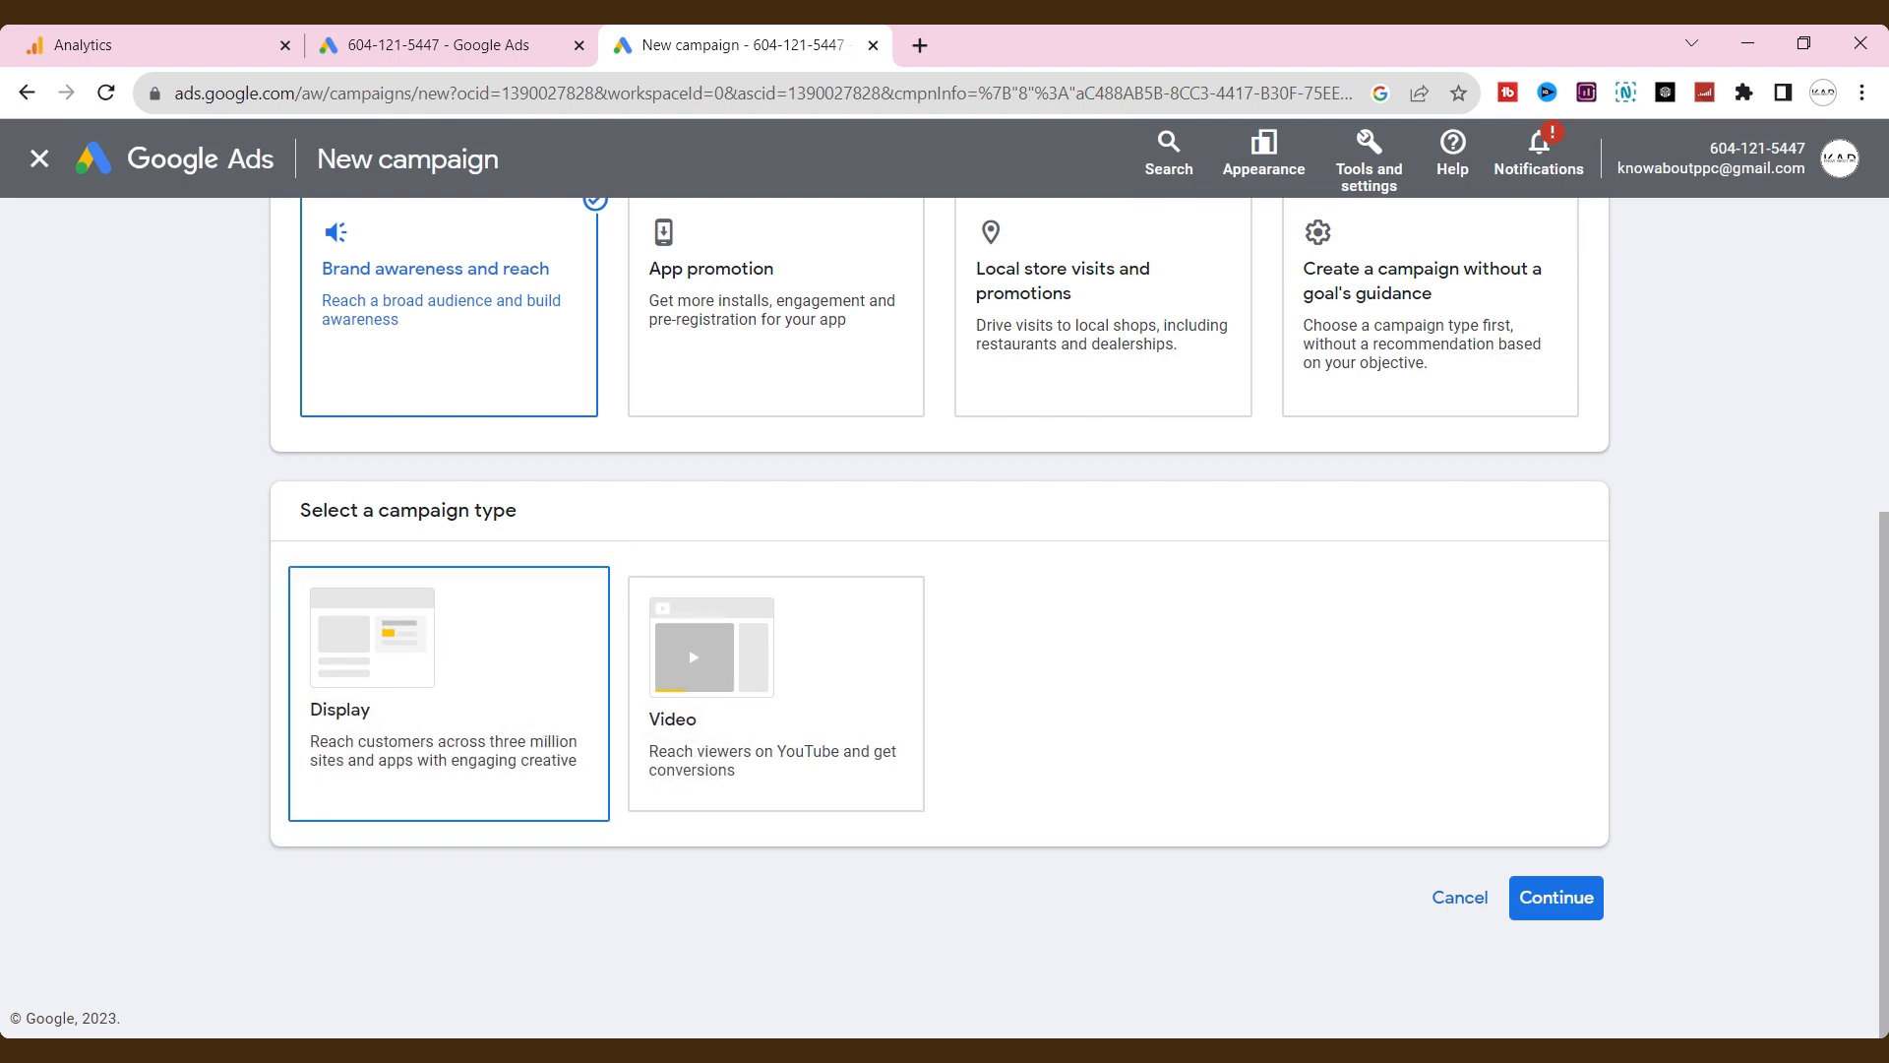
{"action": "left_click", "coordinate": [504, 705]}
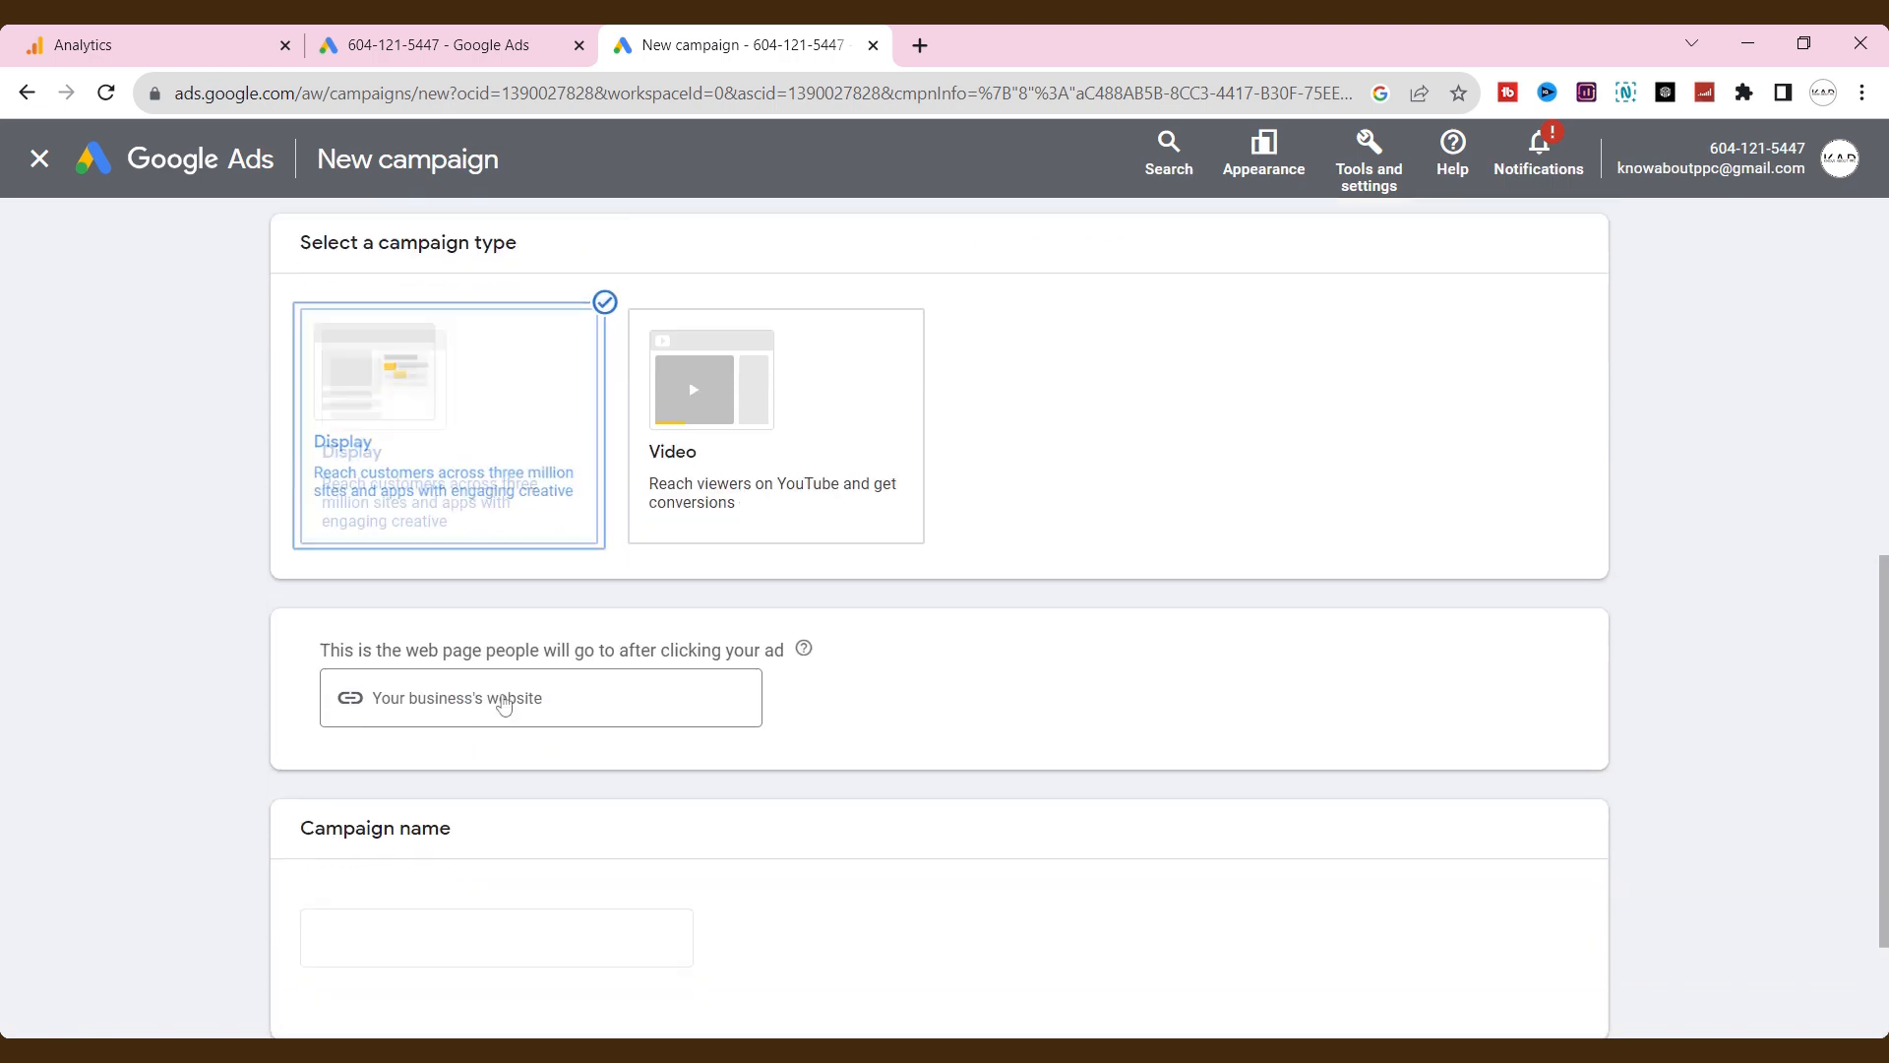
{"action": "key", "text": "ctrl+t"}
{"action": "left_click", "coordinate": [723, 31]}
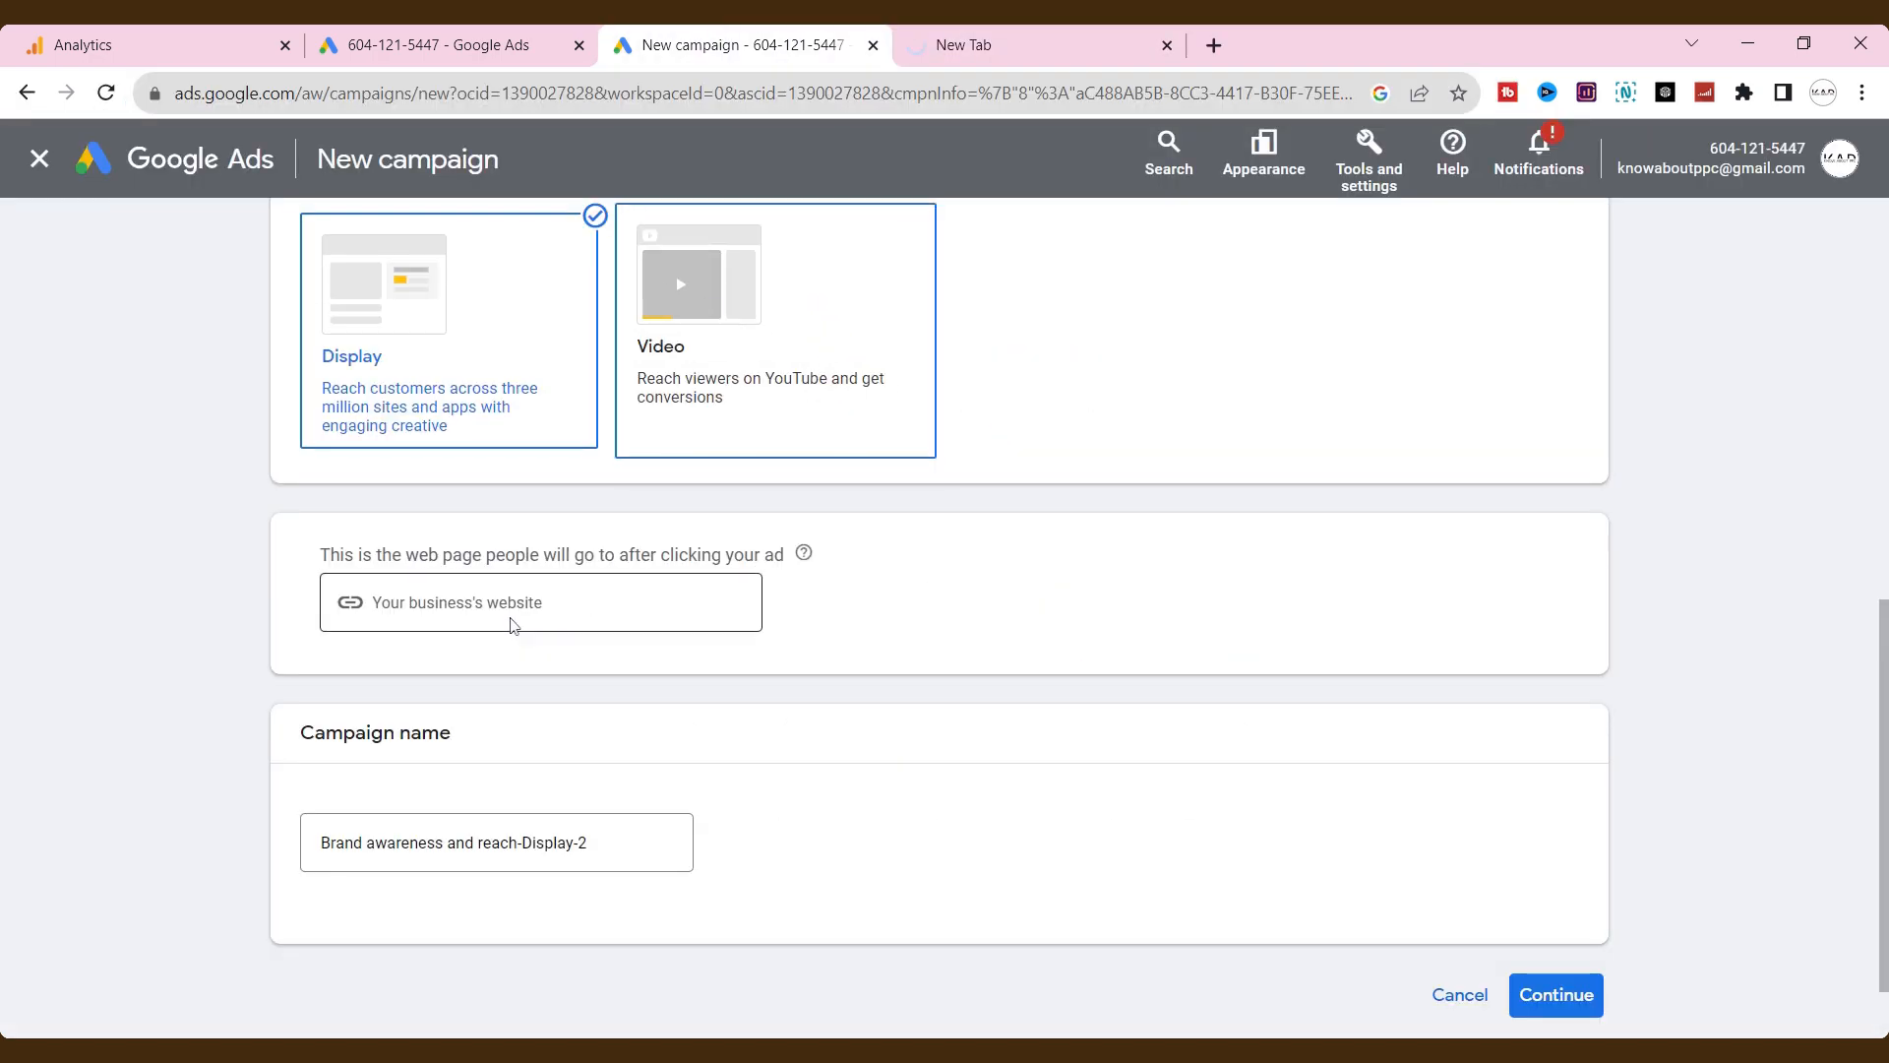
{"action": "left_click", "coordinate": [505, 608]}
{"action": "type", "text": "https://knowaboutppc.com/"}
{"action": "triple_click", "coordinate": [492, 843]}
{"action": "type", "text": "Display Ad - Re"}
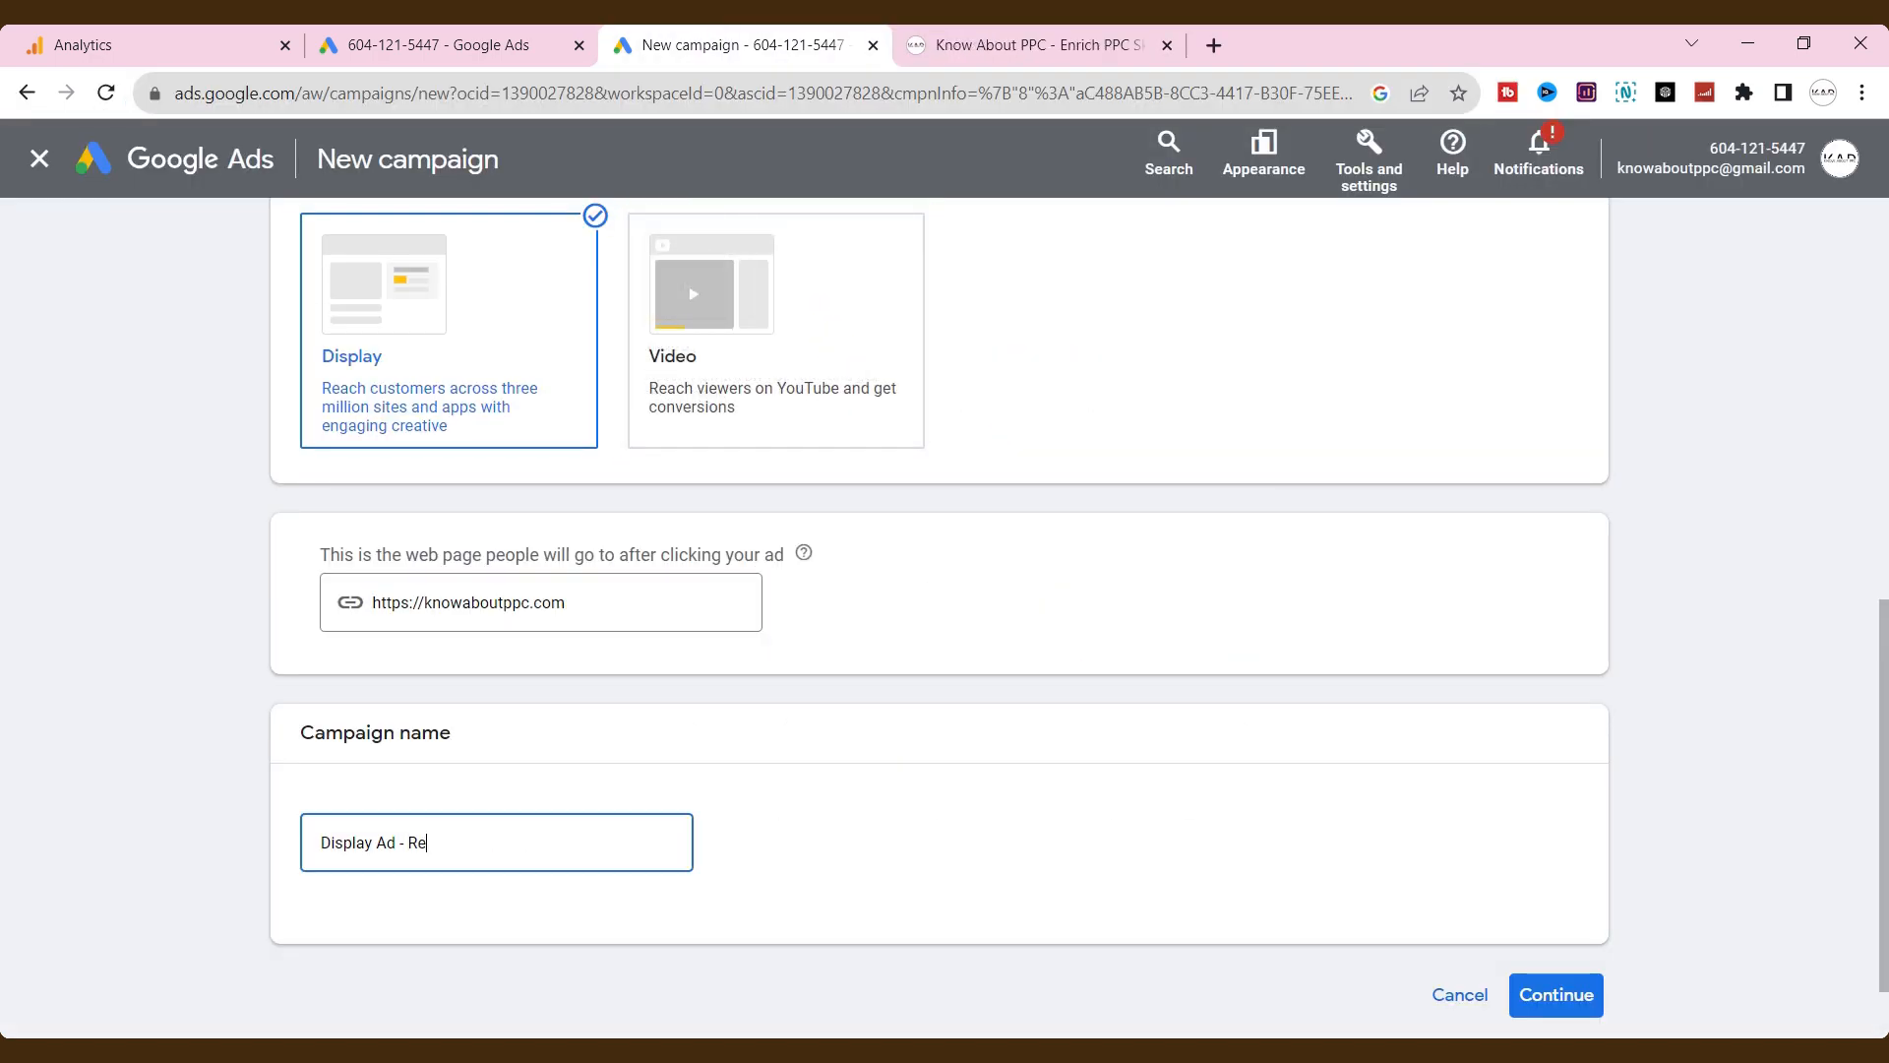
{"action": "type", "text": "marketing"}
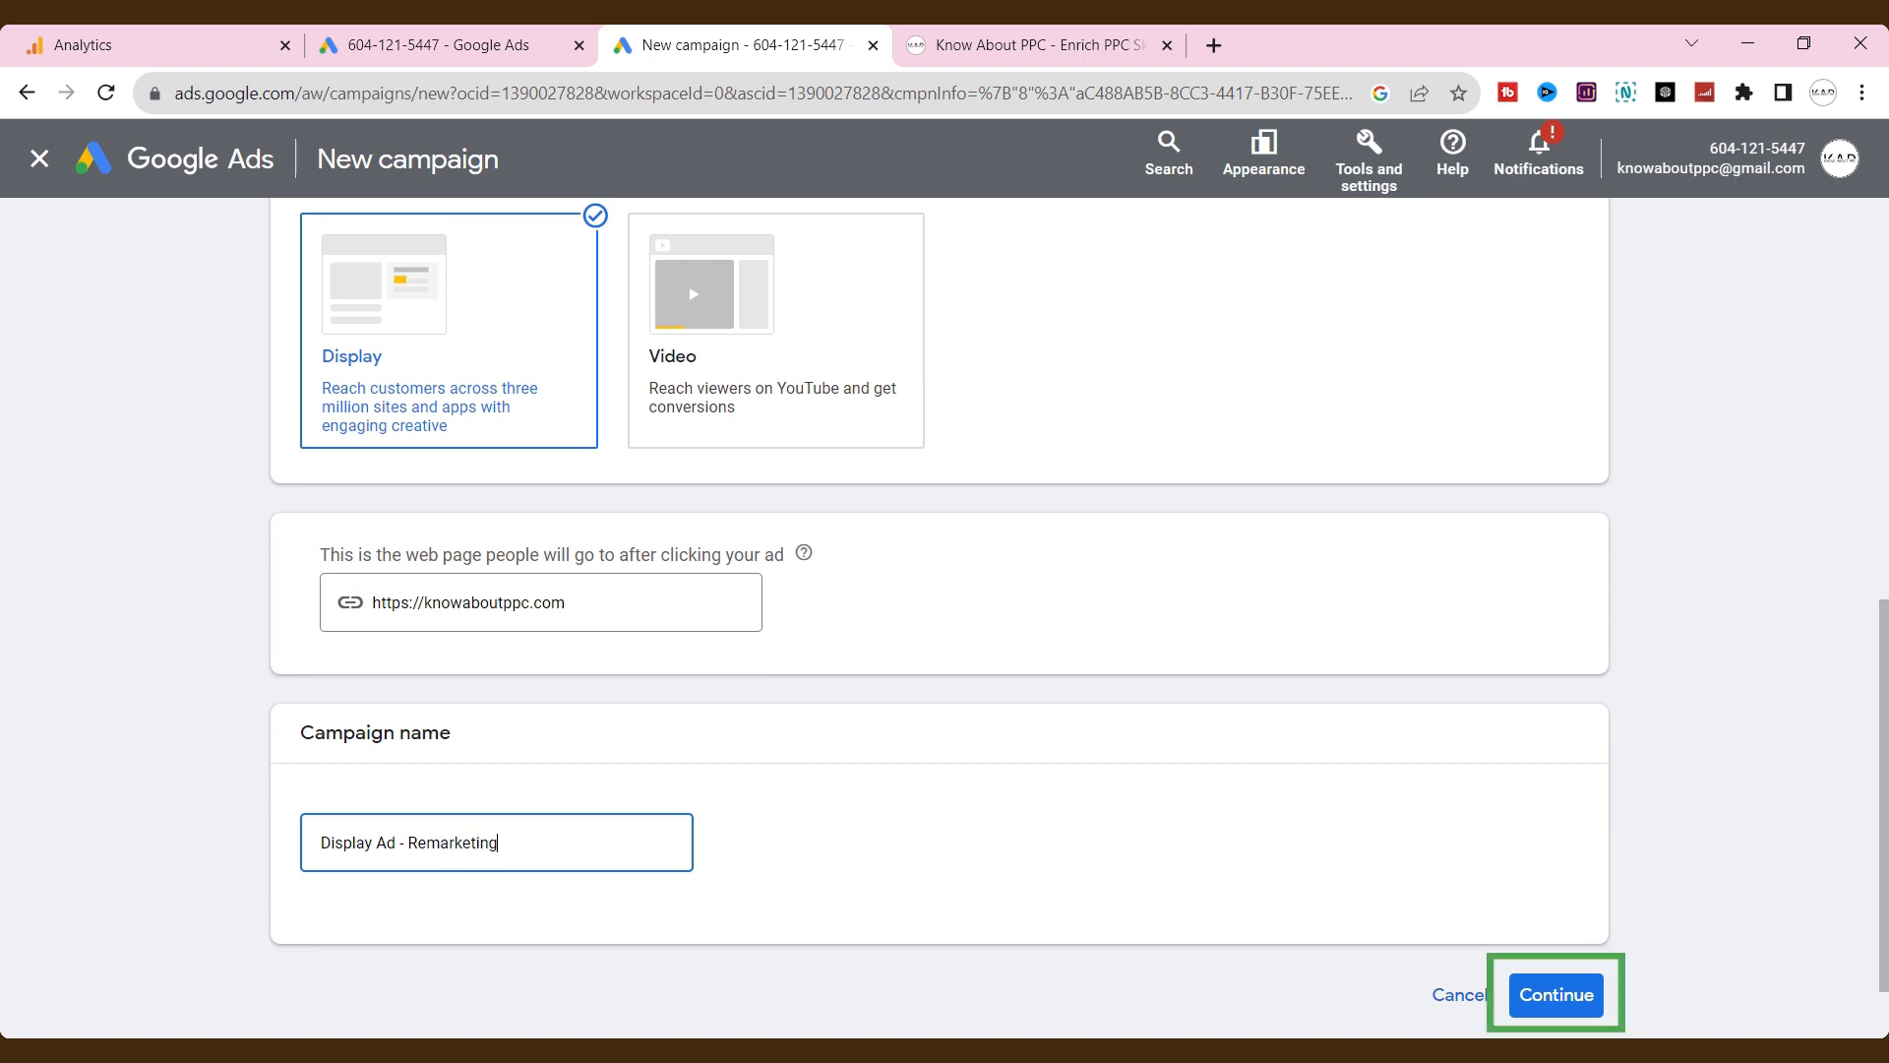
{"action": "left_click", "coordinate": [1555, 996]}
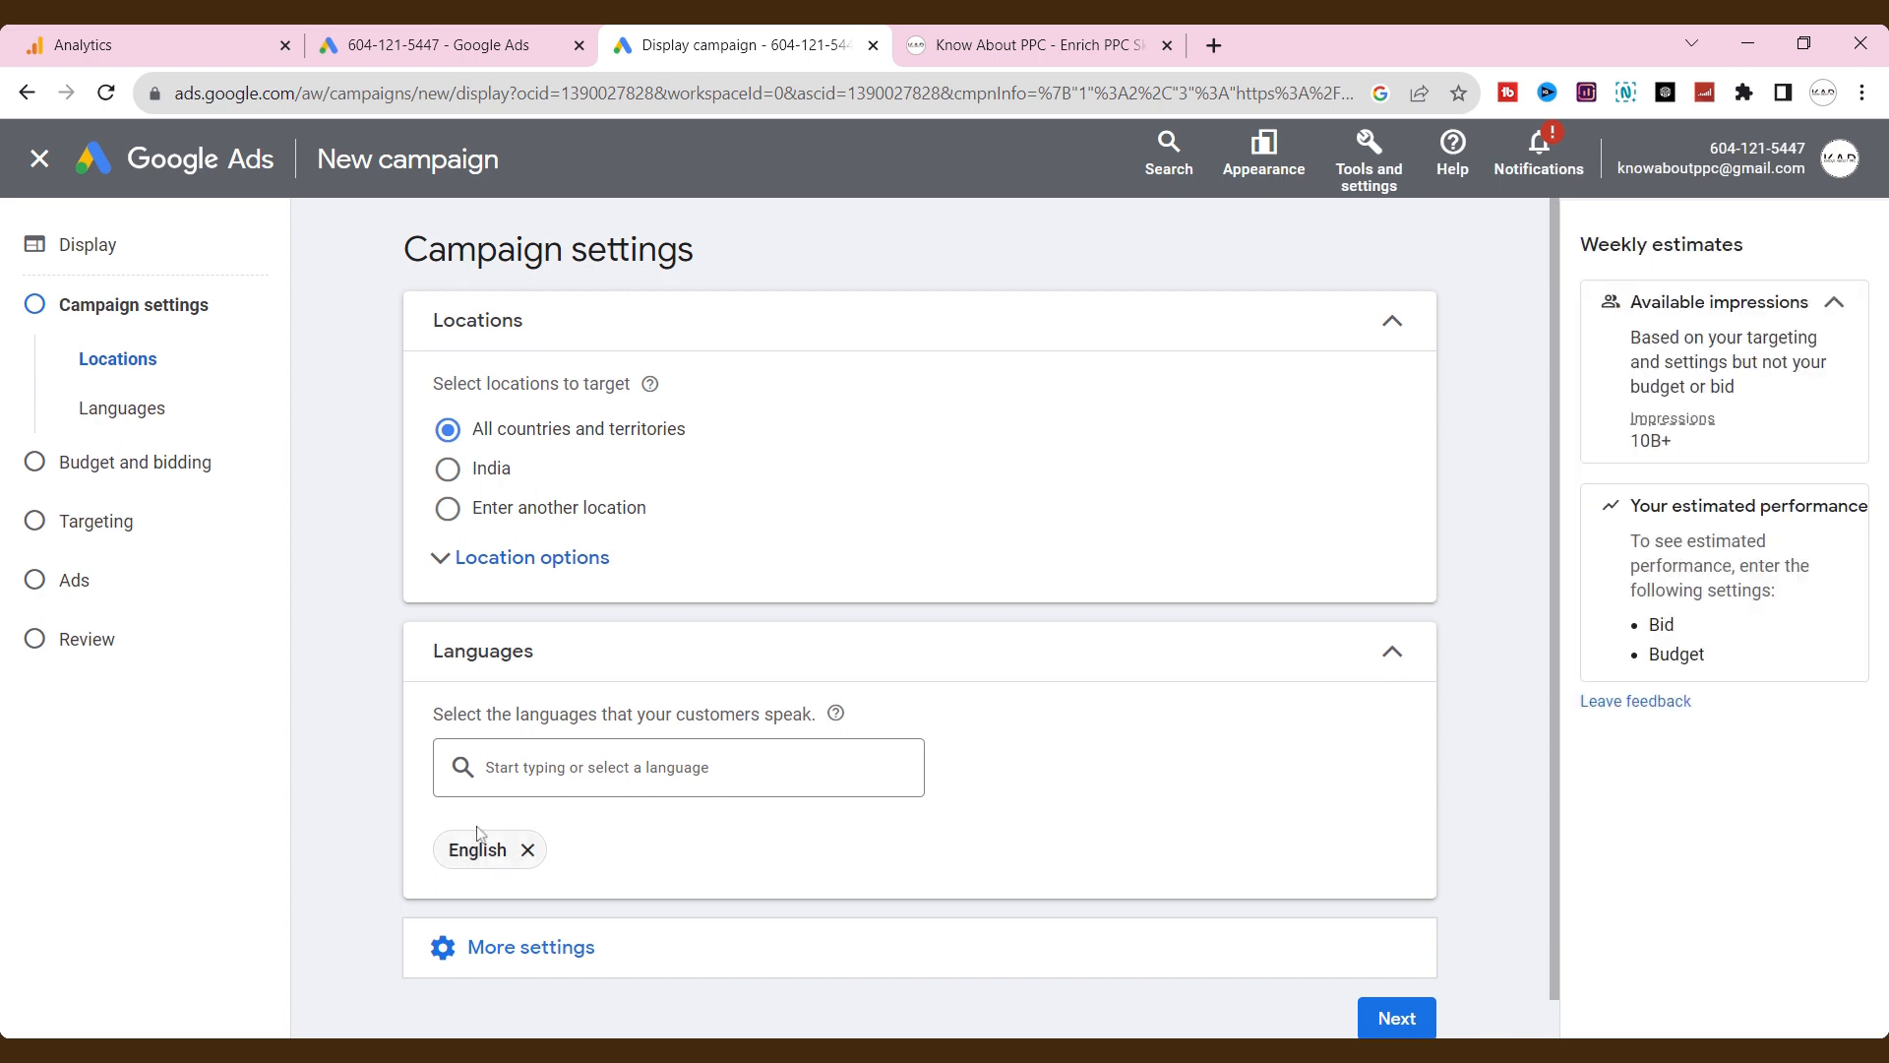
- Add audience segment targeting to the campaign with the website visitor segments Remarketing - 30 Days, Audience Segment and Audience - Last 30 Days - 2
{"action": "scroll", "coordinate": [369, 806], "scroll_direction": "down", "scroll_amount": 1}
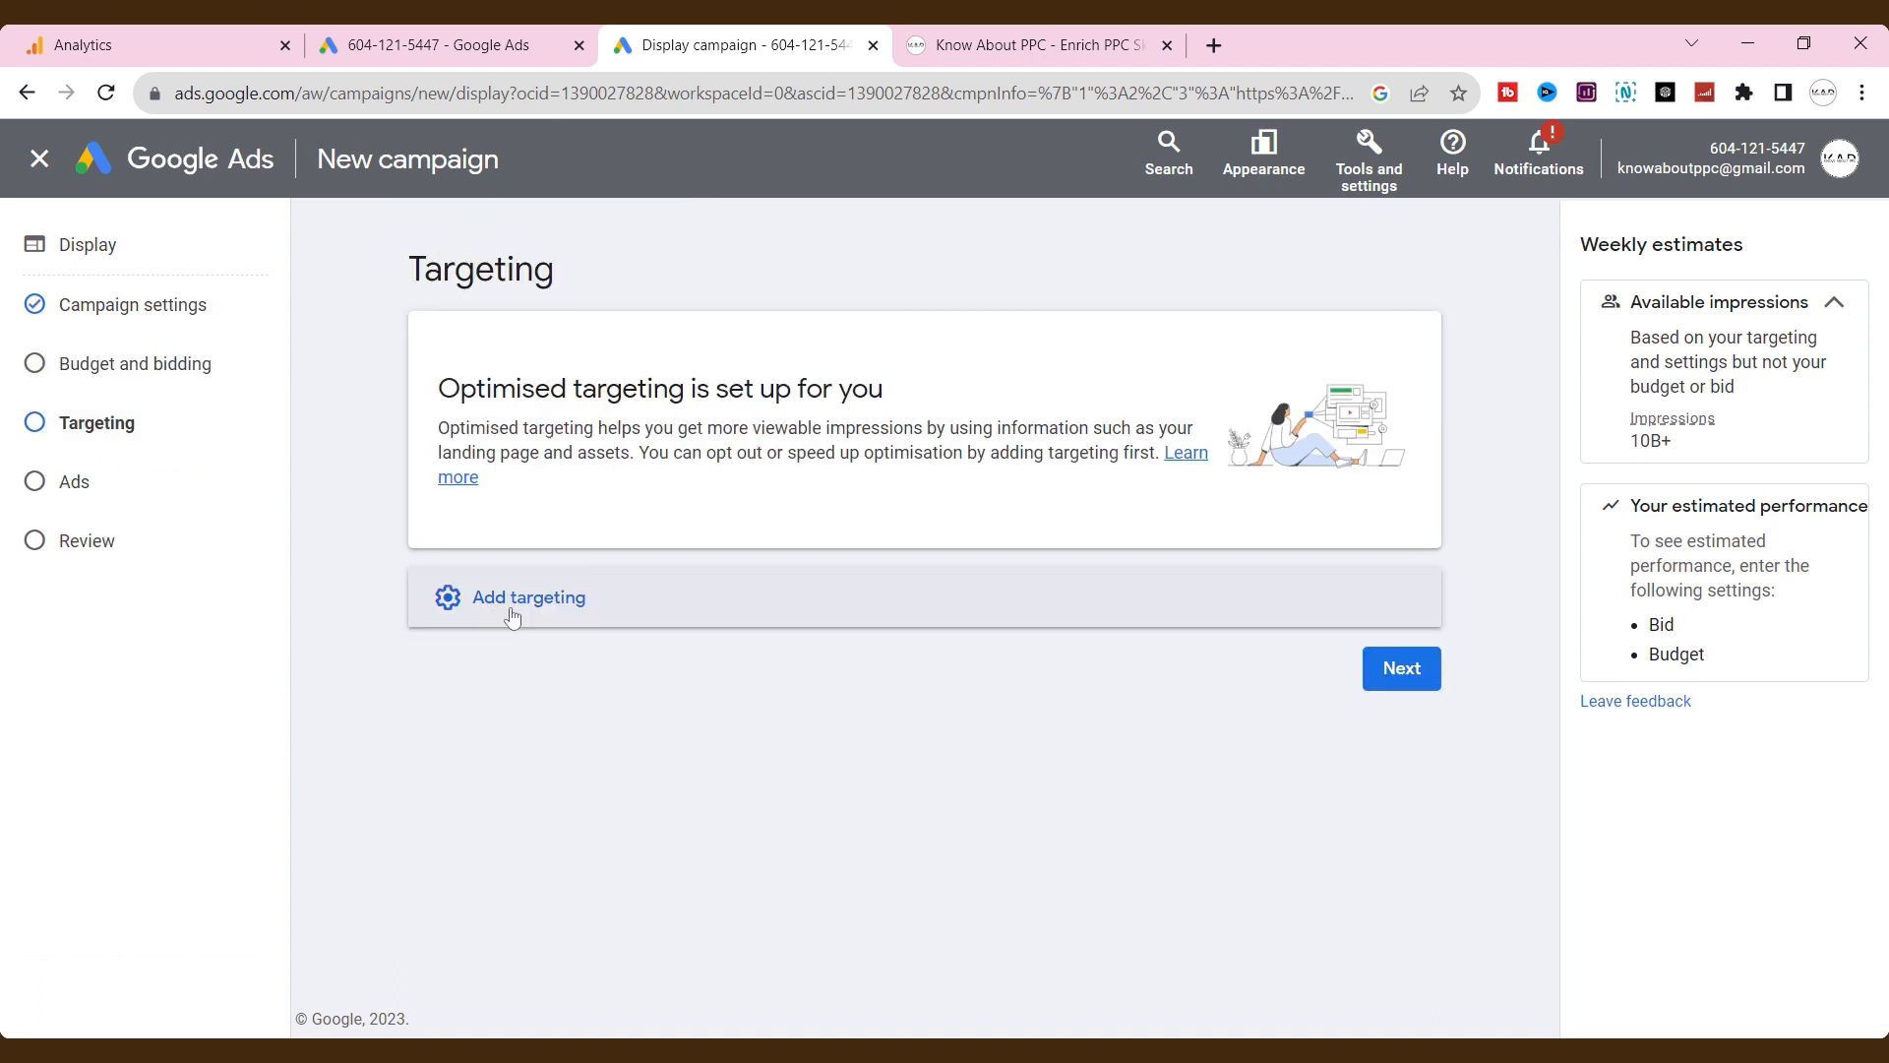
{"action": "left_click", "coordinate": [511, 601]}
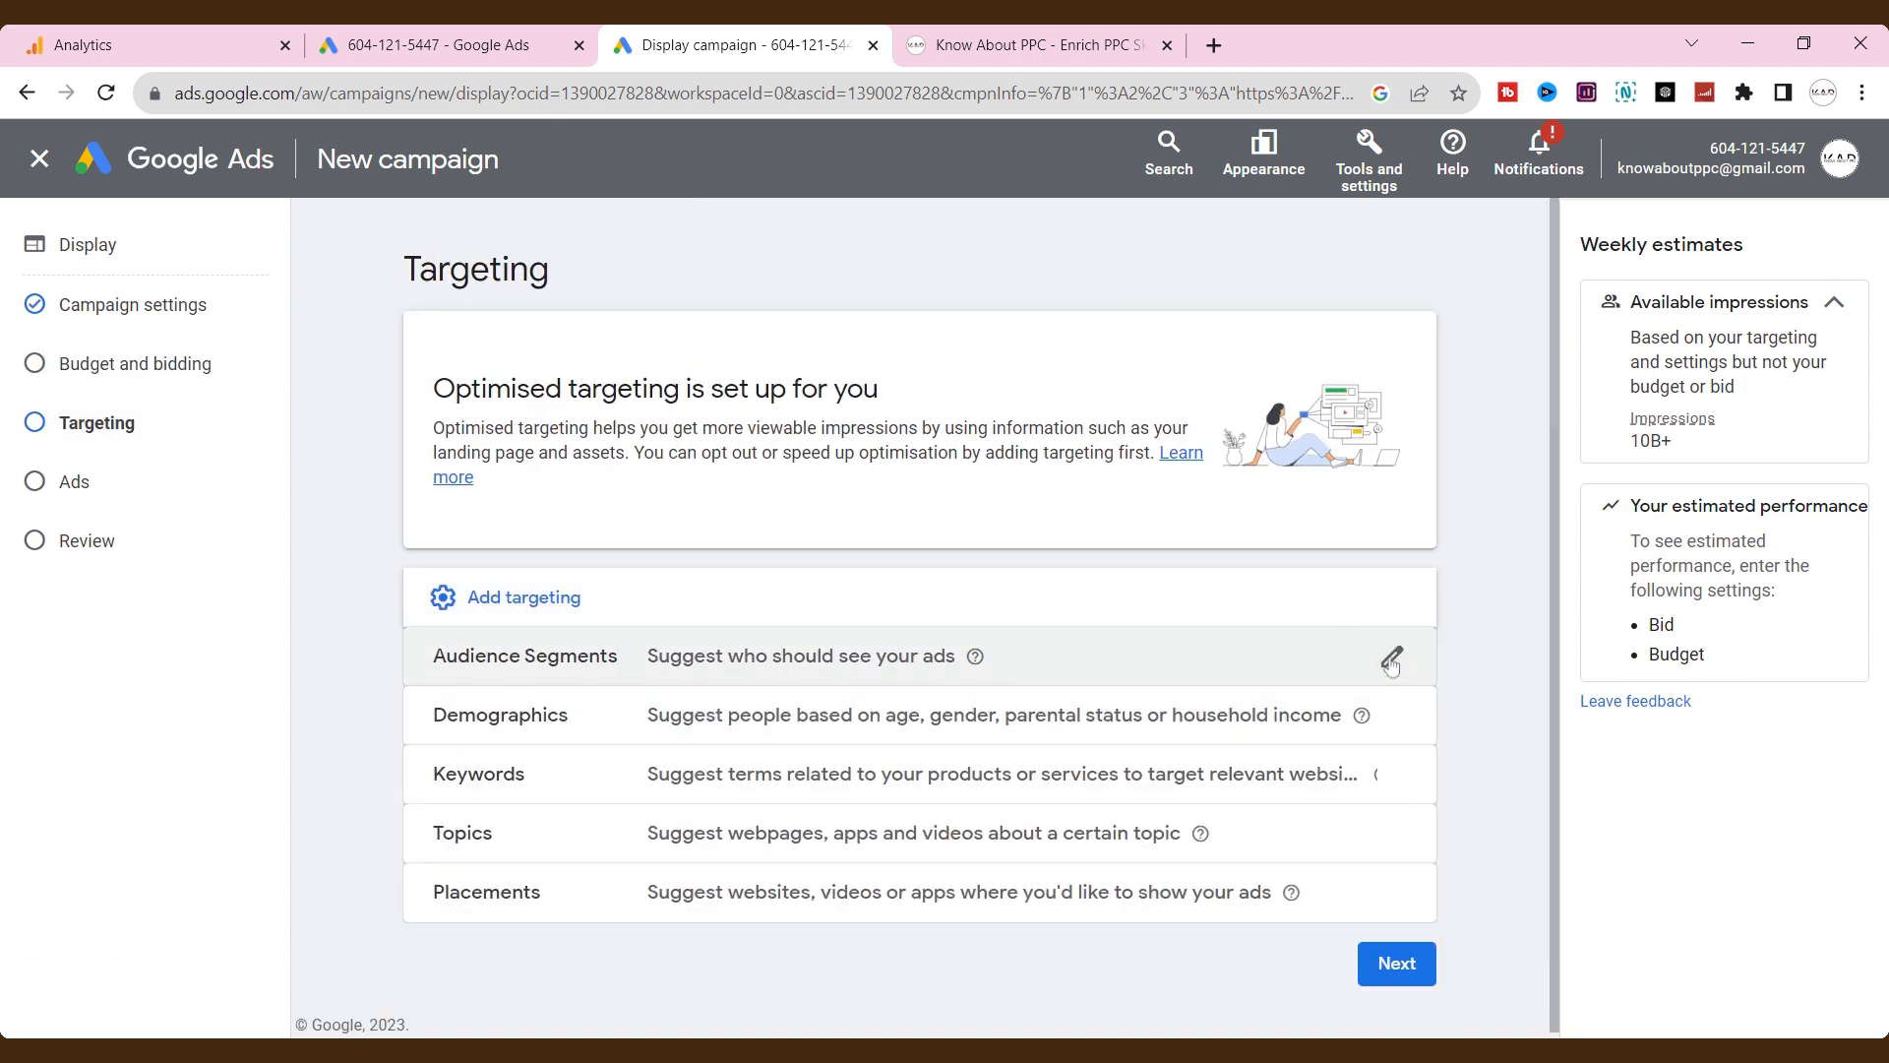
{"action": "left_click", "coordinate": [1390, 659]}
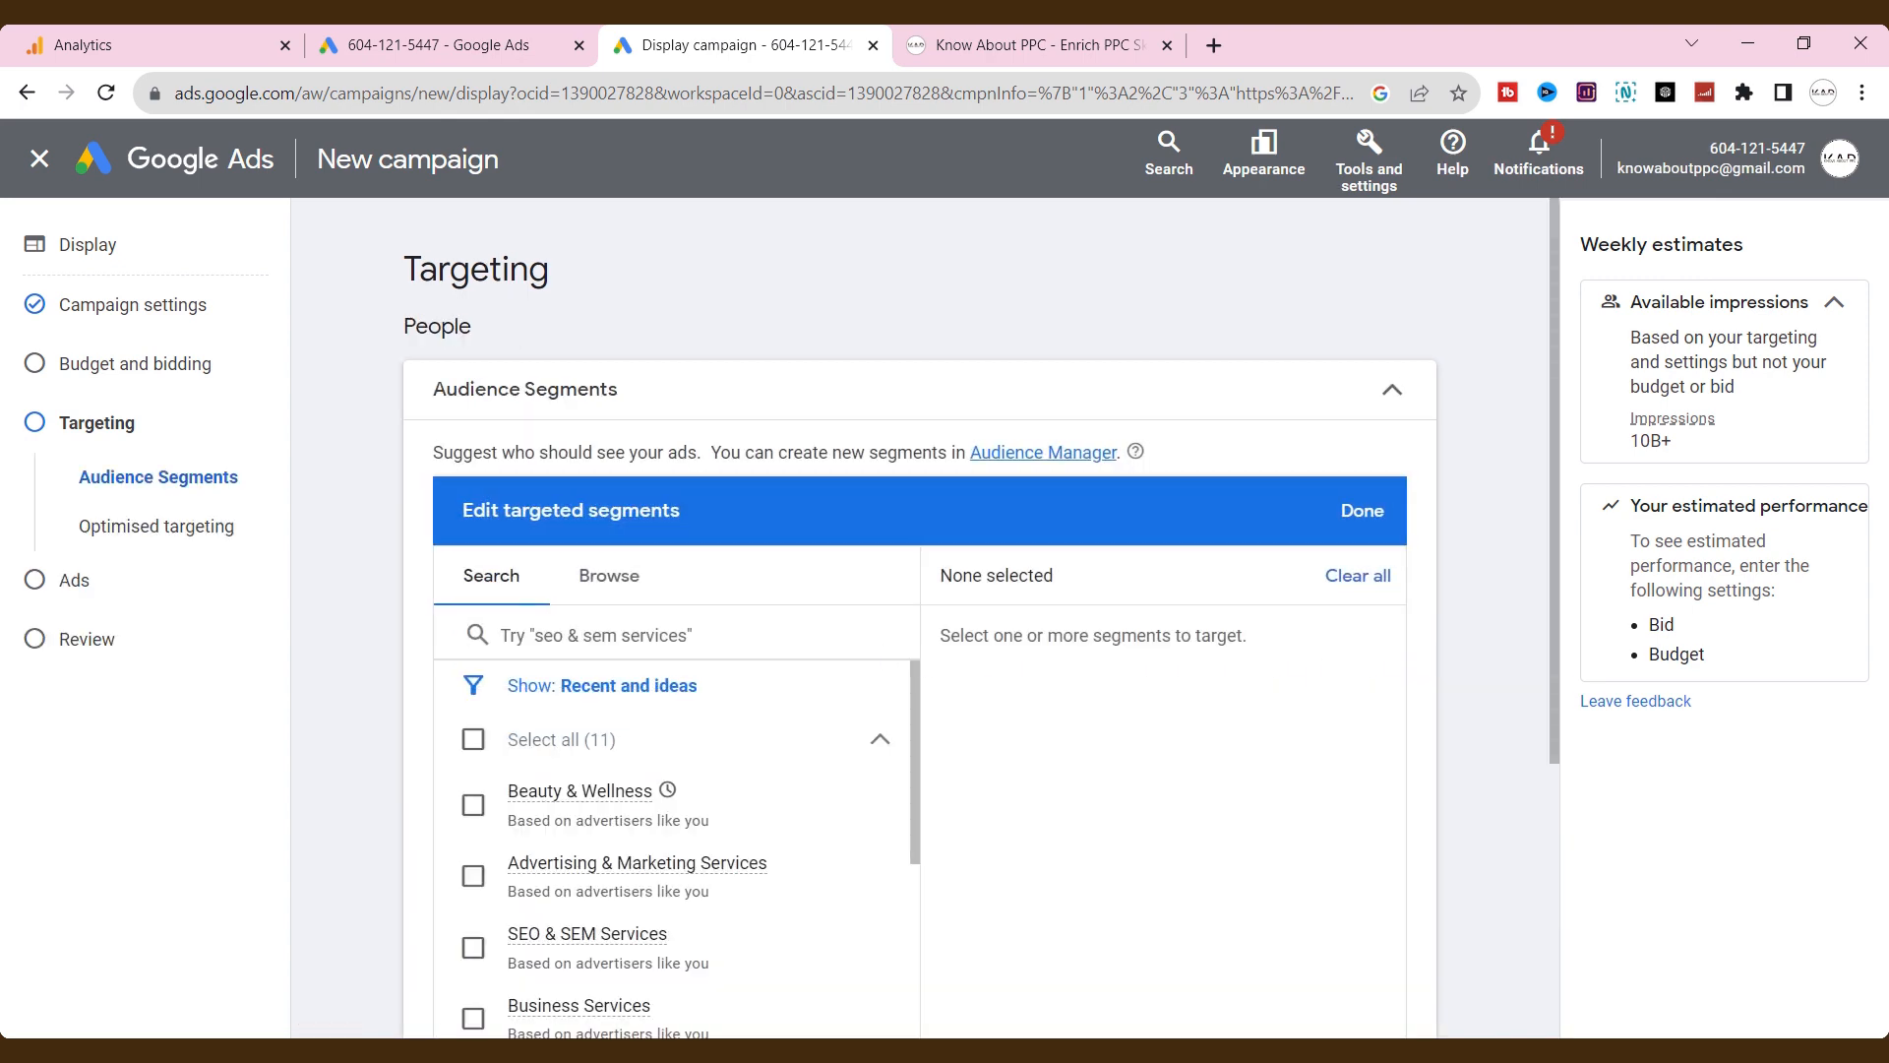
{"action": "left_click", "coordinate": [605, 575]}
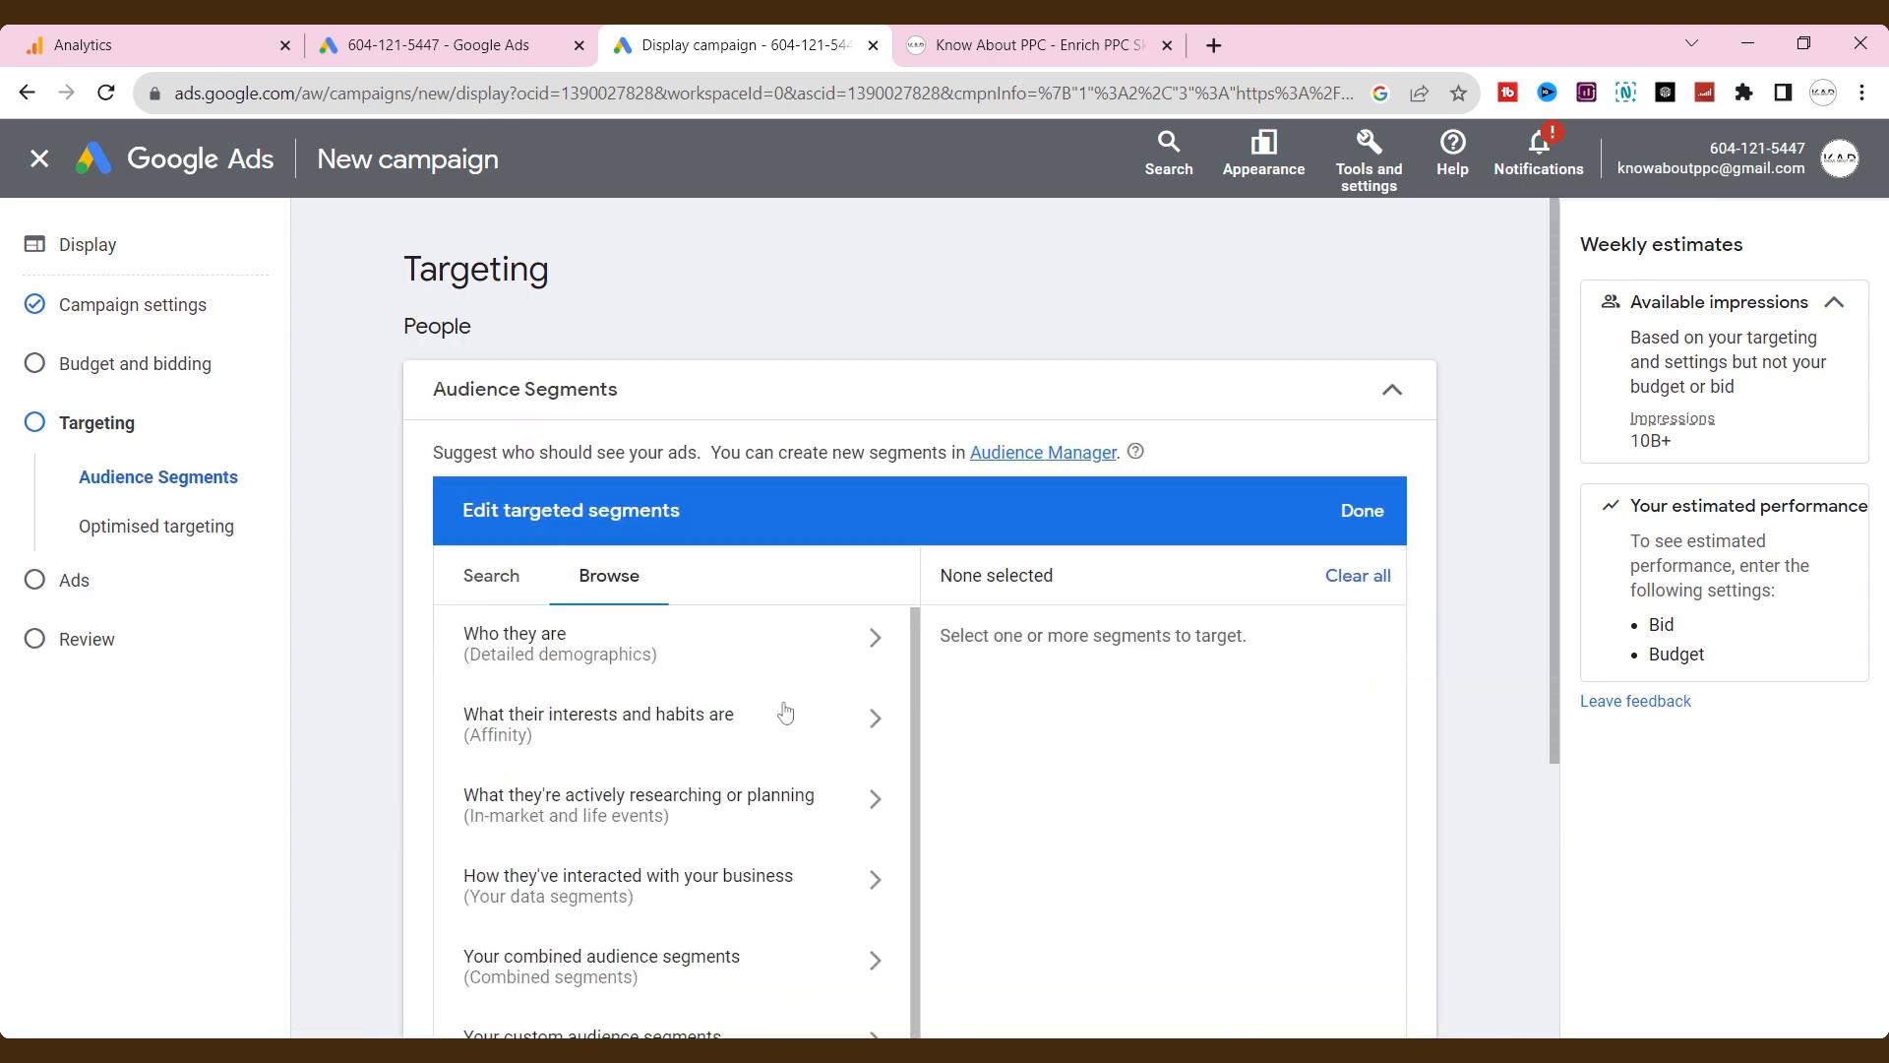
{"action": "scroll", "coordinate": [1003, 704], "scroll_direction": "down", "scroll_amount": 1}
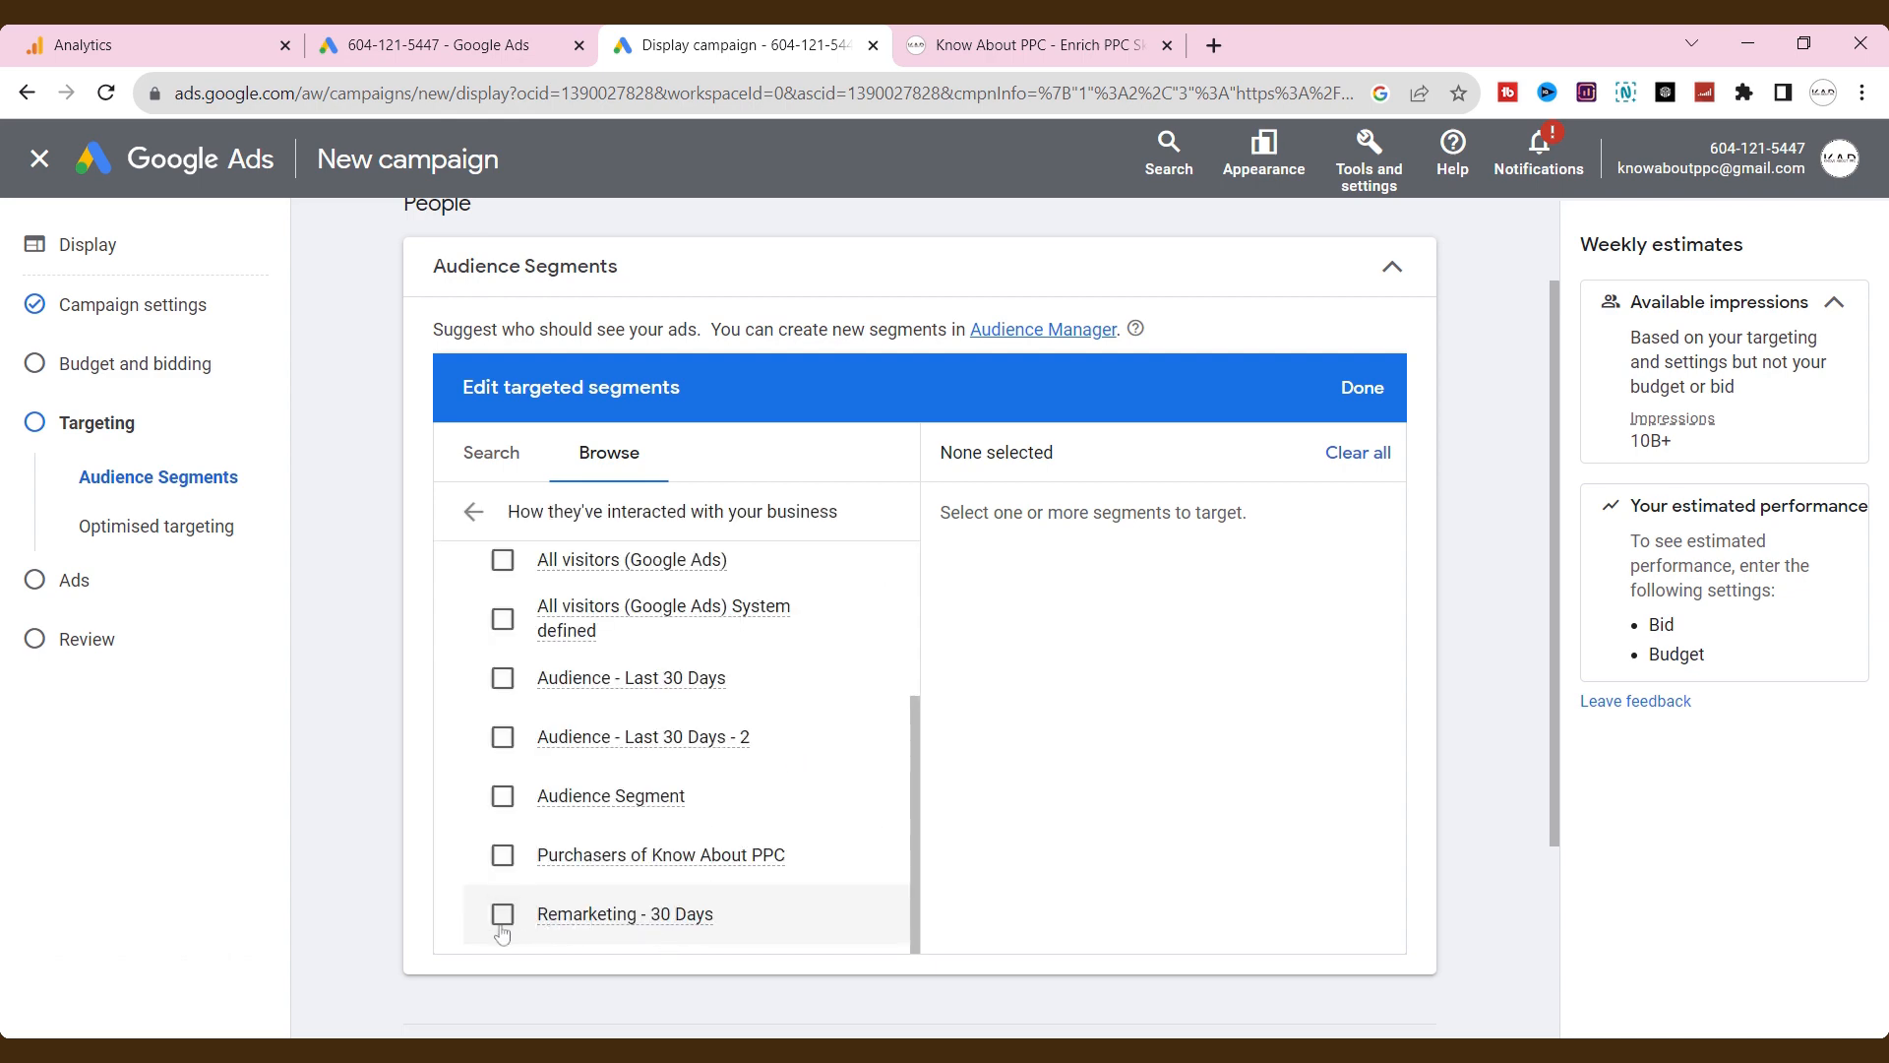
{"action": "left_click", "coordinate": [502, 737]}
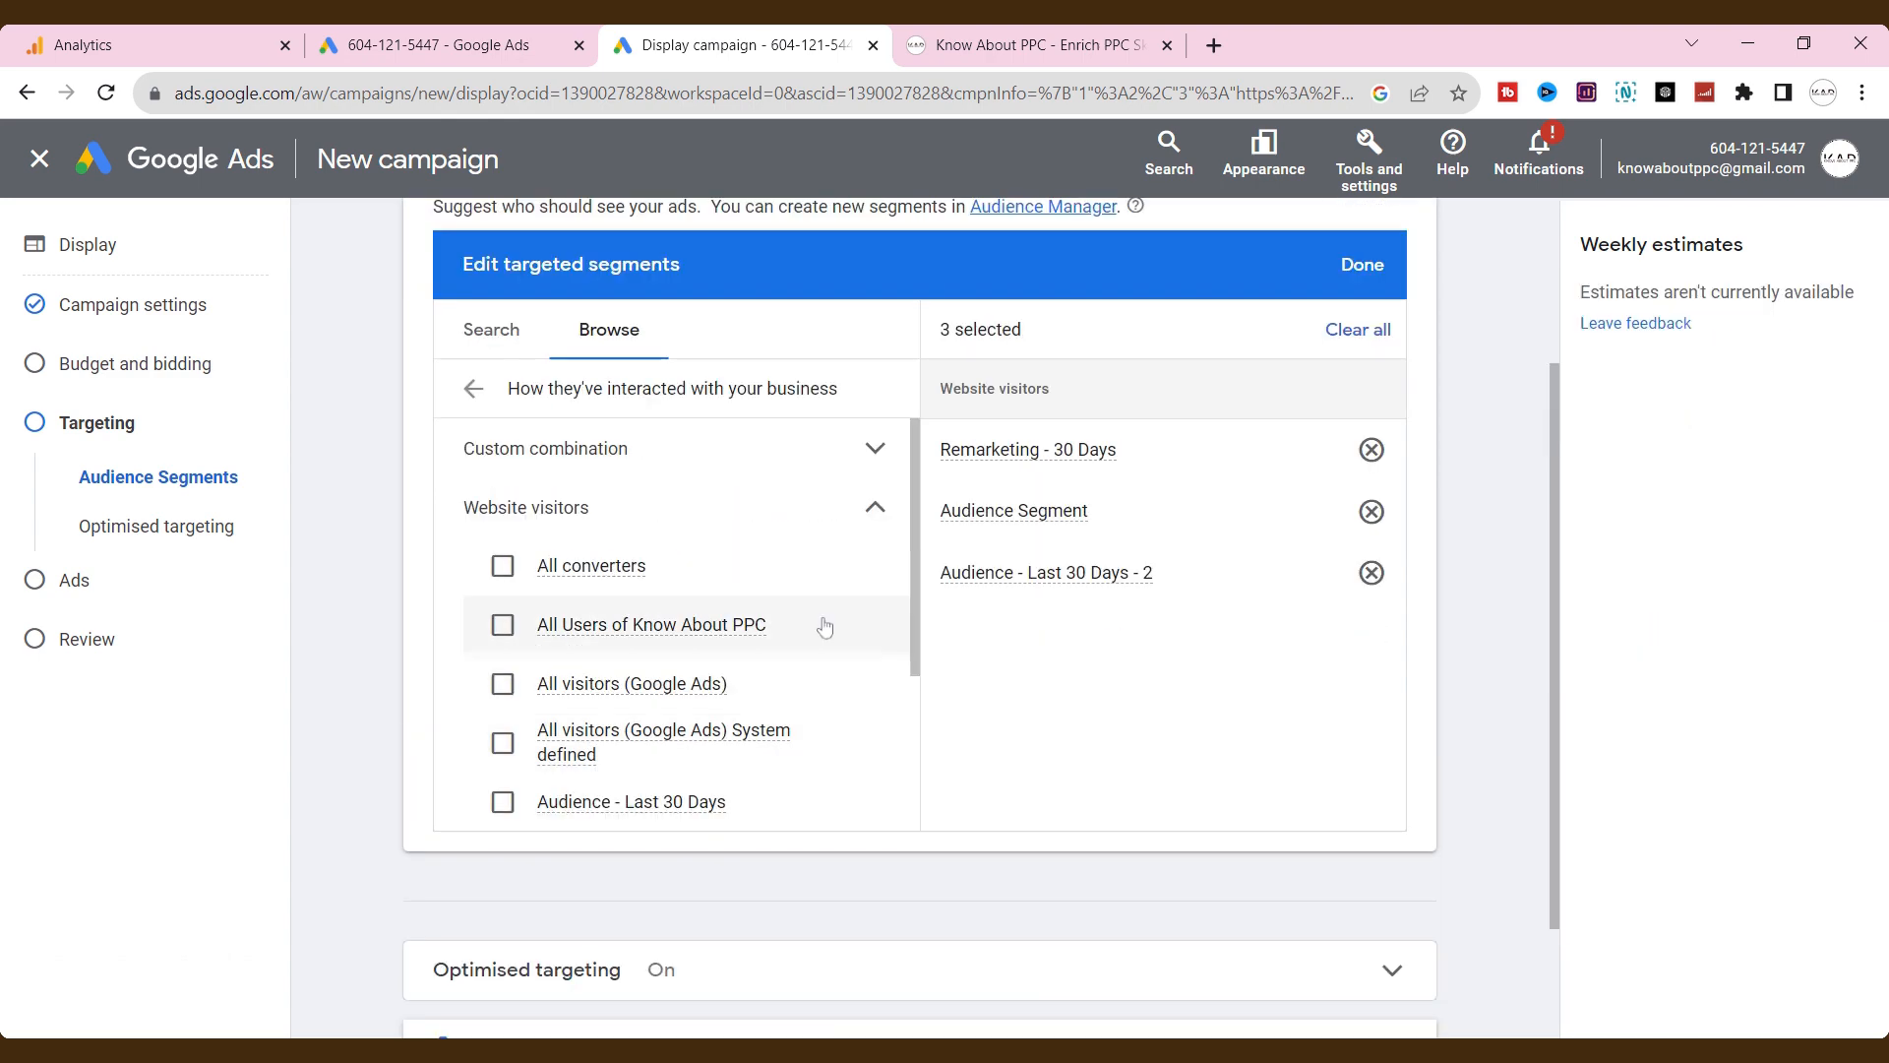
{"action": "scroll", "coordinate": [824, 627], "scroll_direction": "up", "scroll_amount": 1}
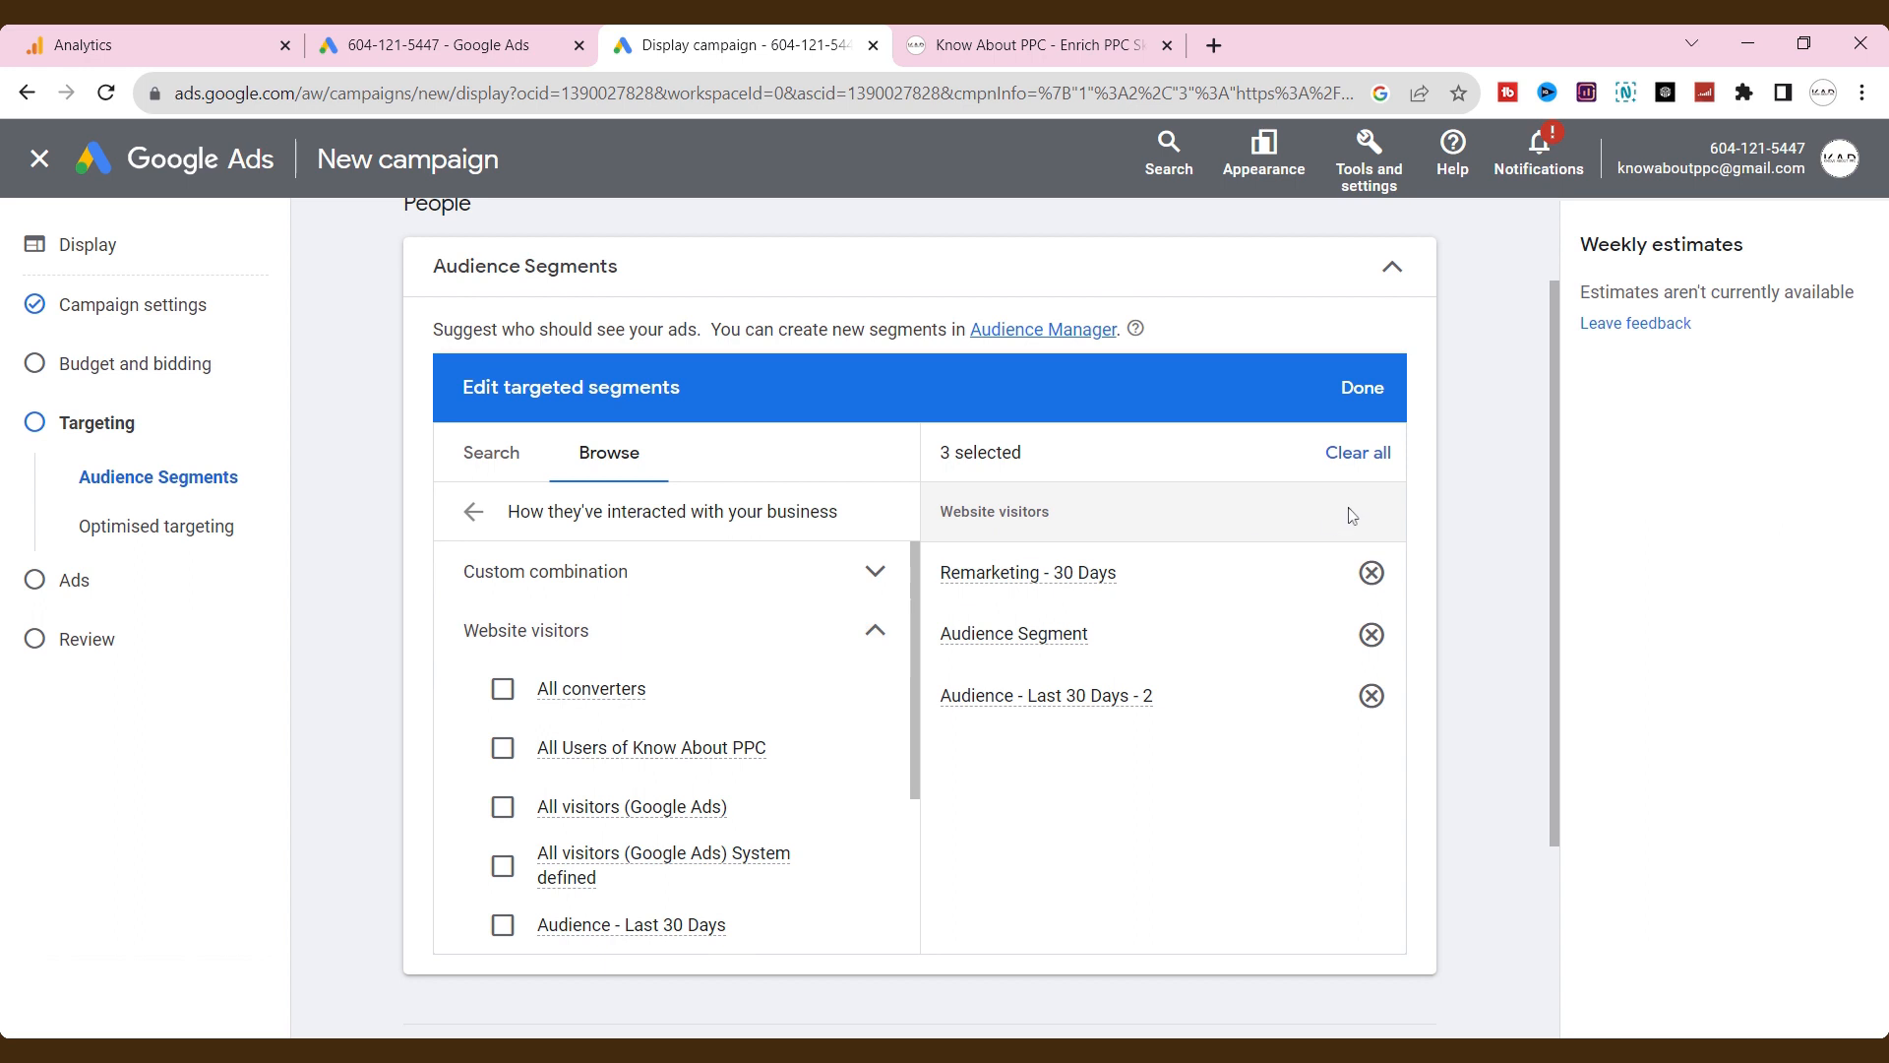
{"action": "left_click", "coordinate": [1364, 386]}
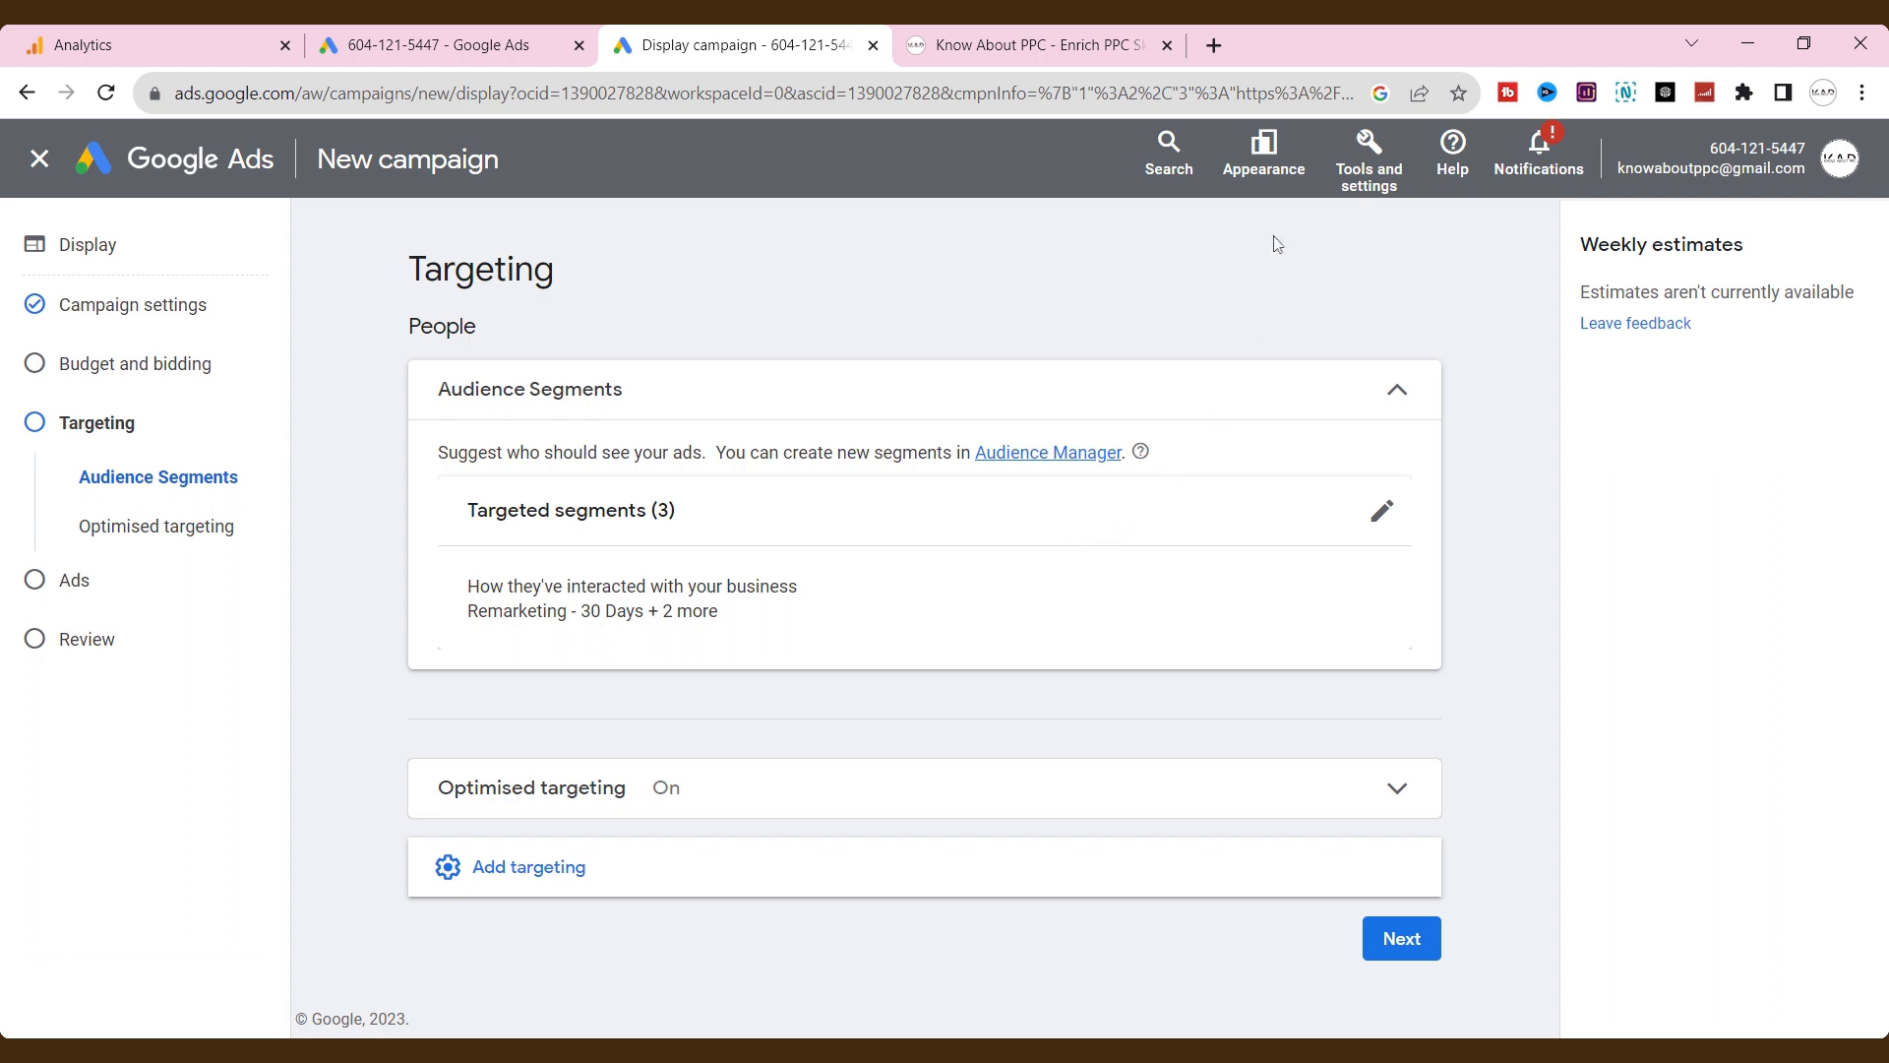
- Switch the Google Ads interface to the new design and return it to the previous design without giving a reason
{"action": "left_click", "coordinate": [1268, 171]}
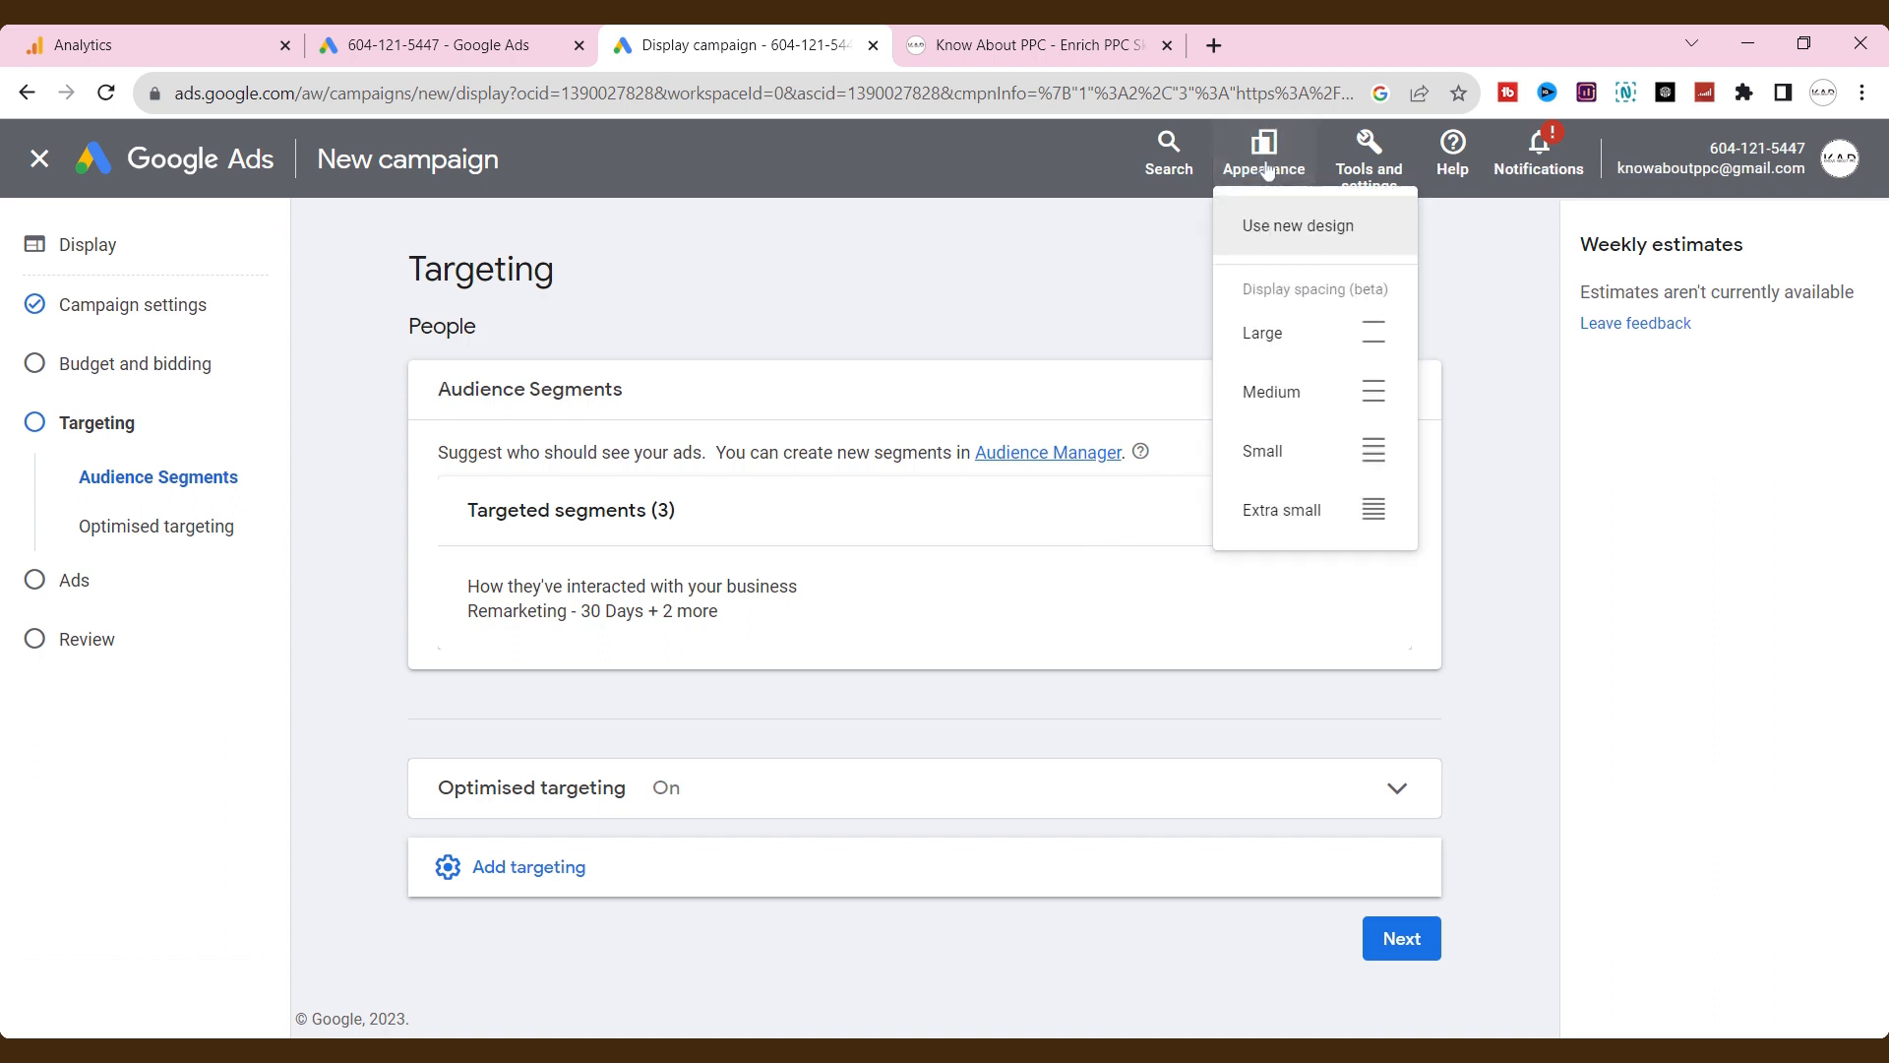
{"action": "left_click", "coordinate": [1301, 228]}
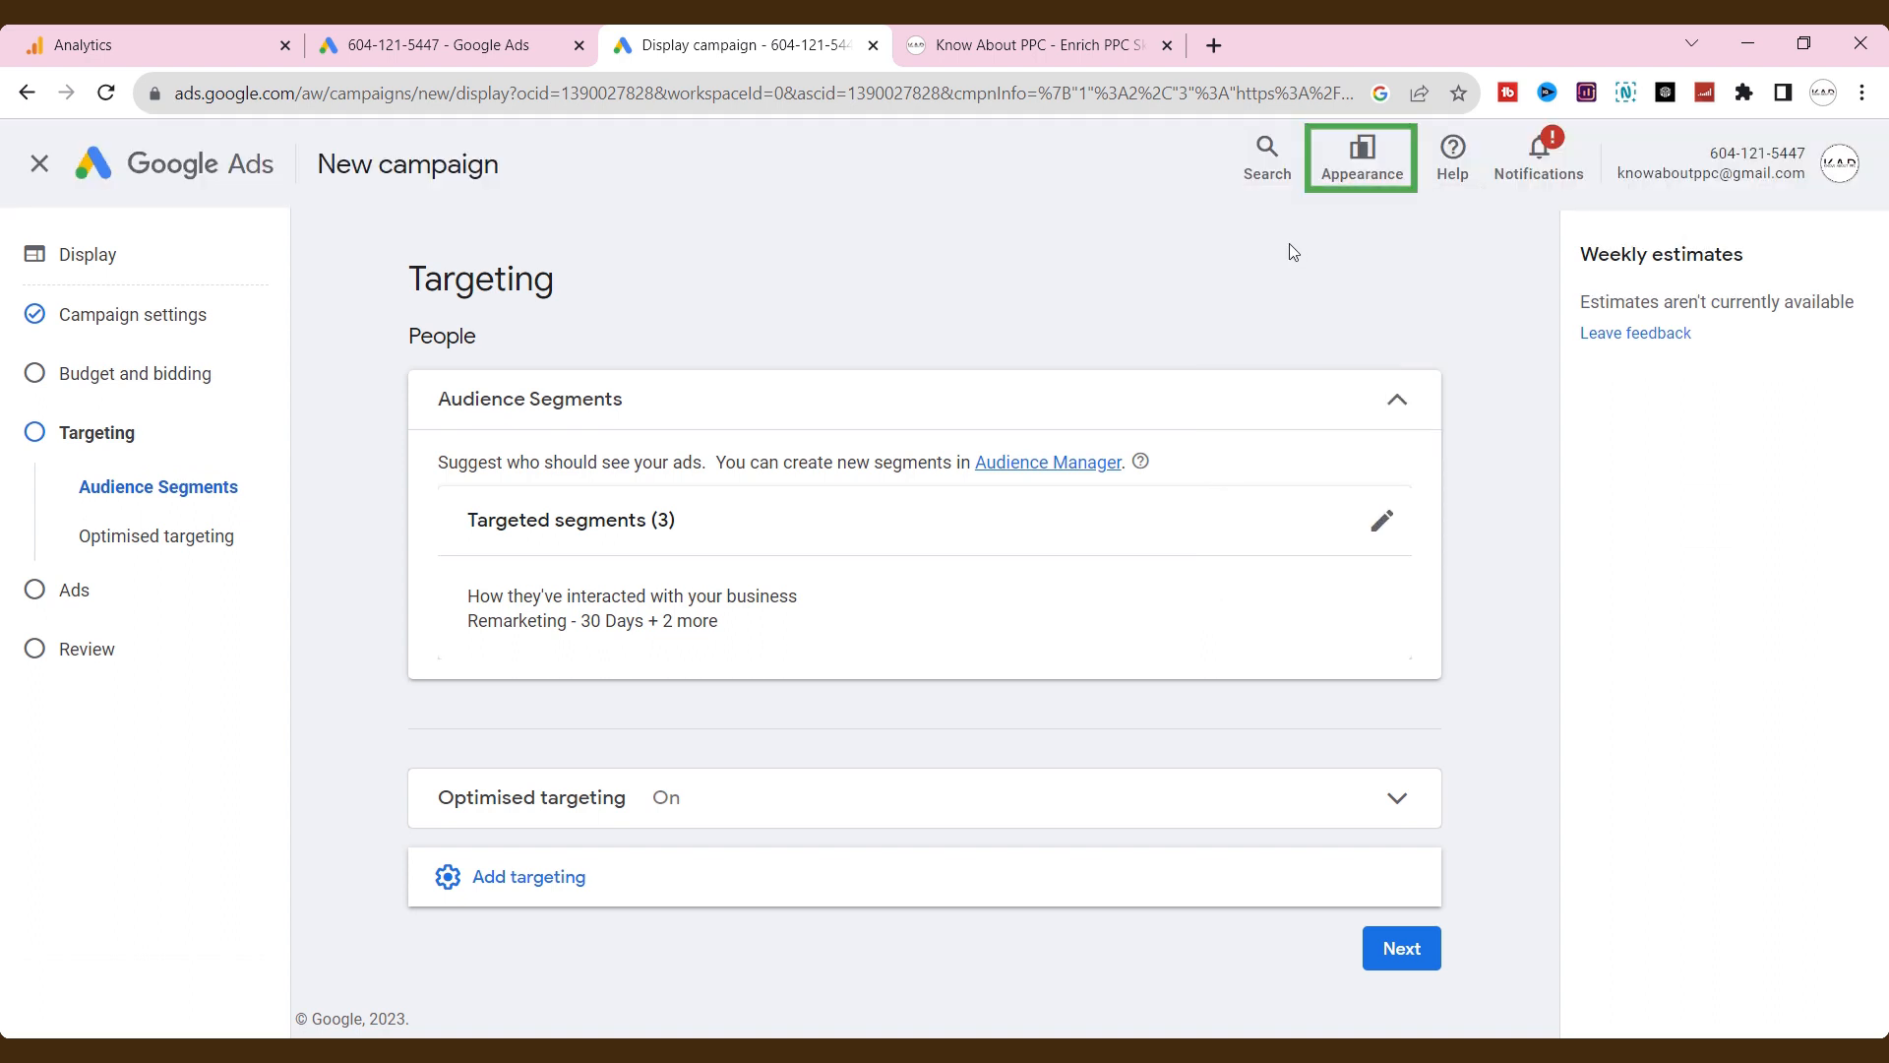
{"action": "left_click", "coordinate": [1362, 156]}
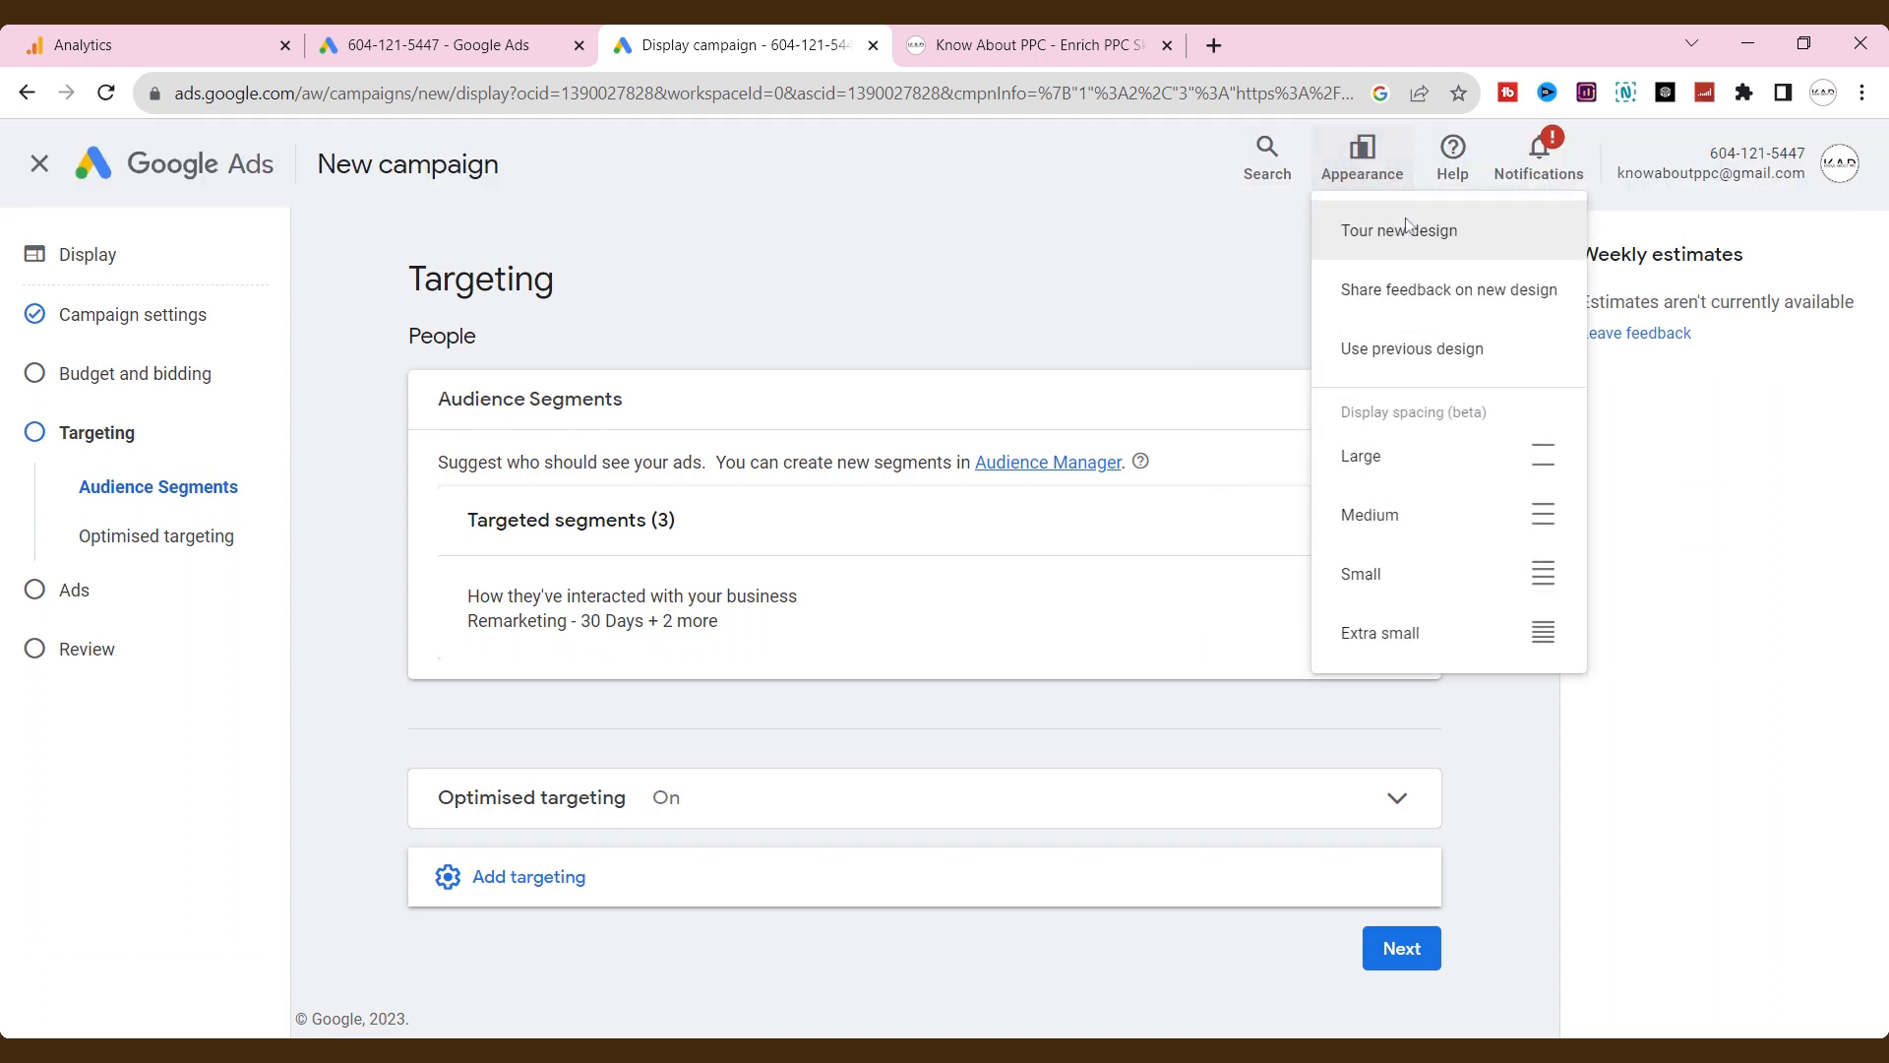
{"action": "left_click", "coordinate": [1429, 357]}
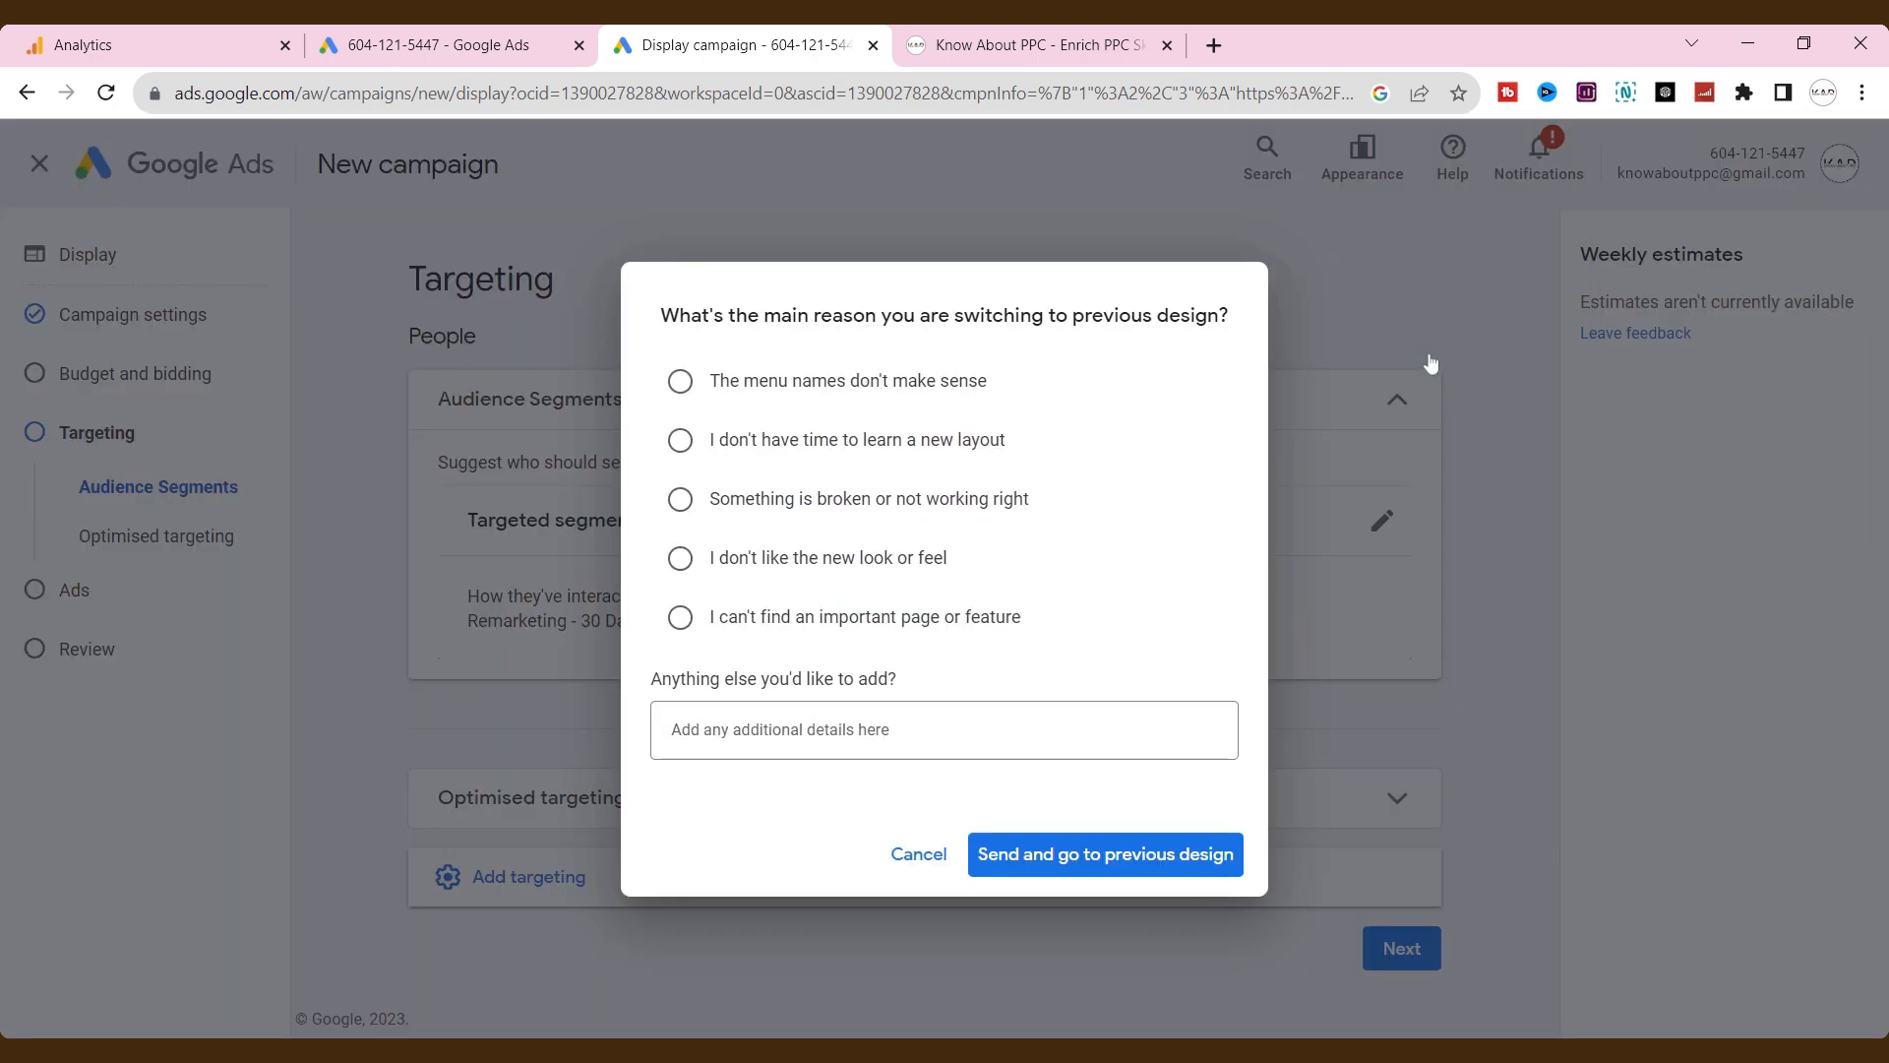
{"action": "left_click", "coordinate": [1044, 870]}
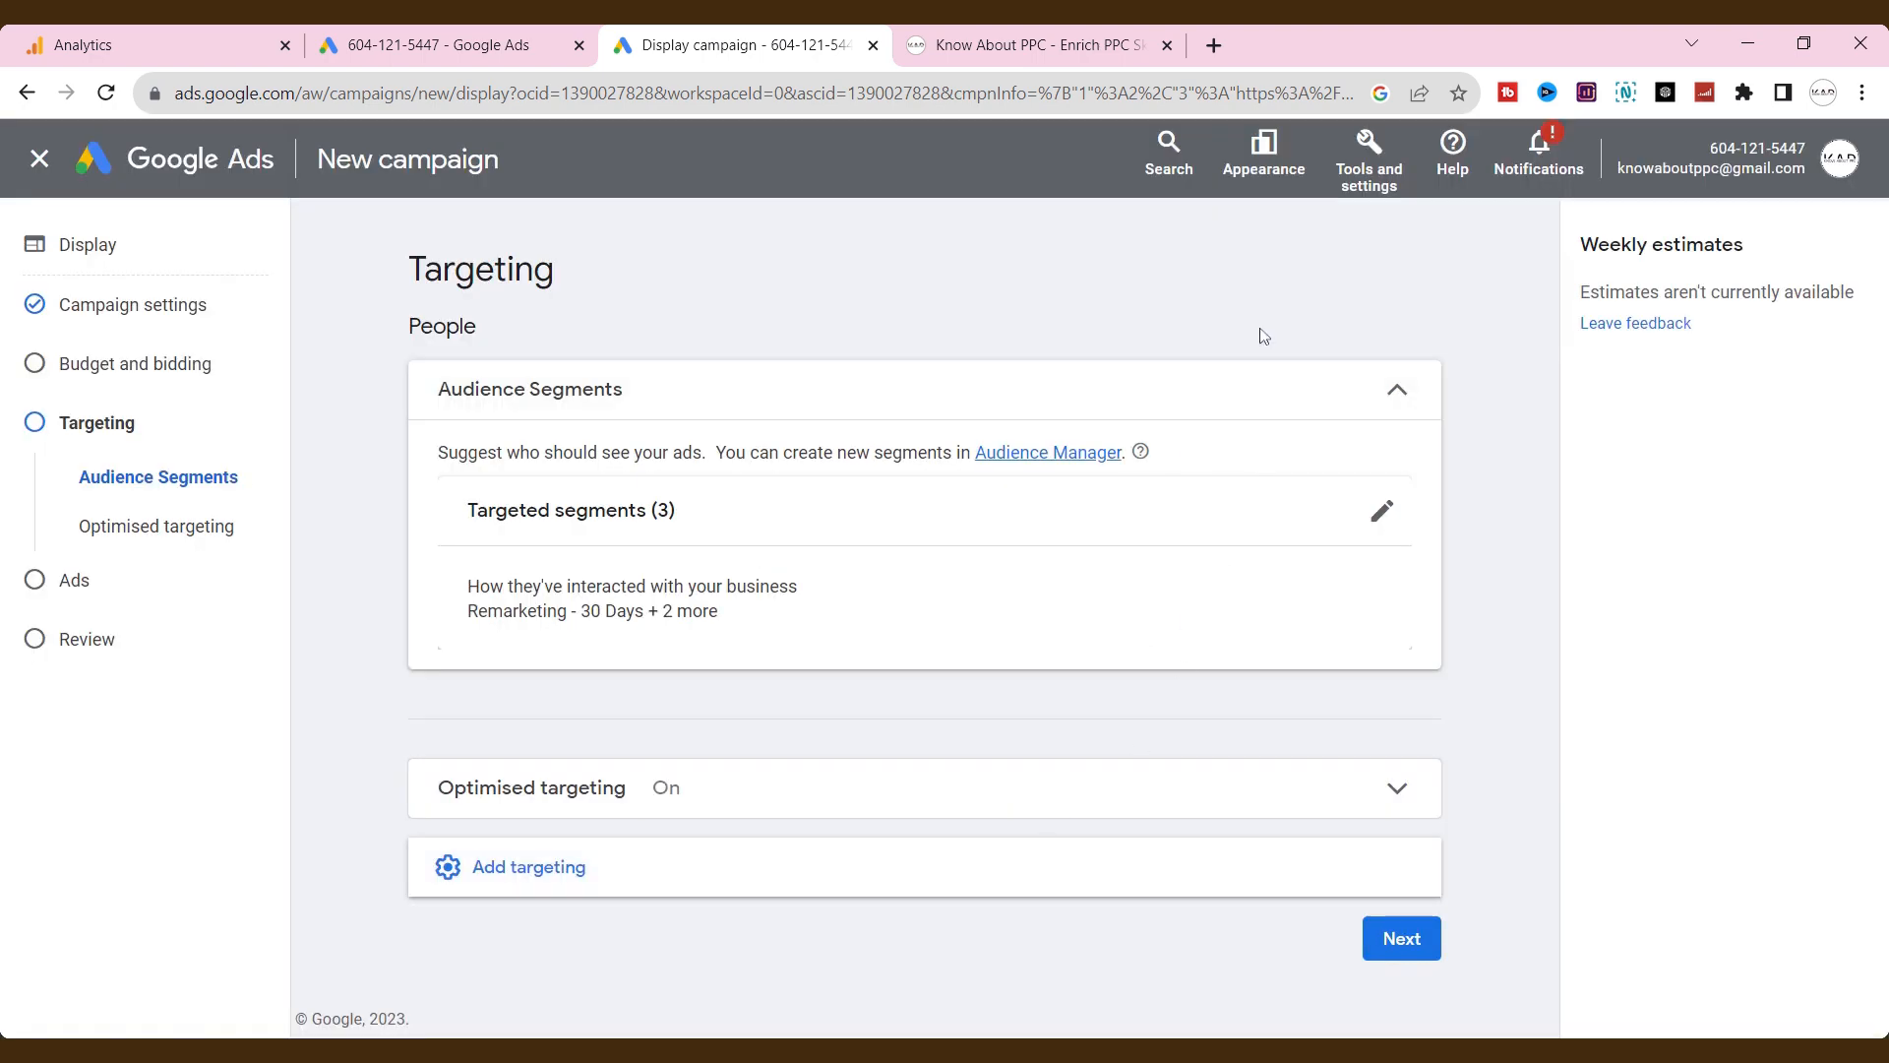